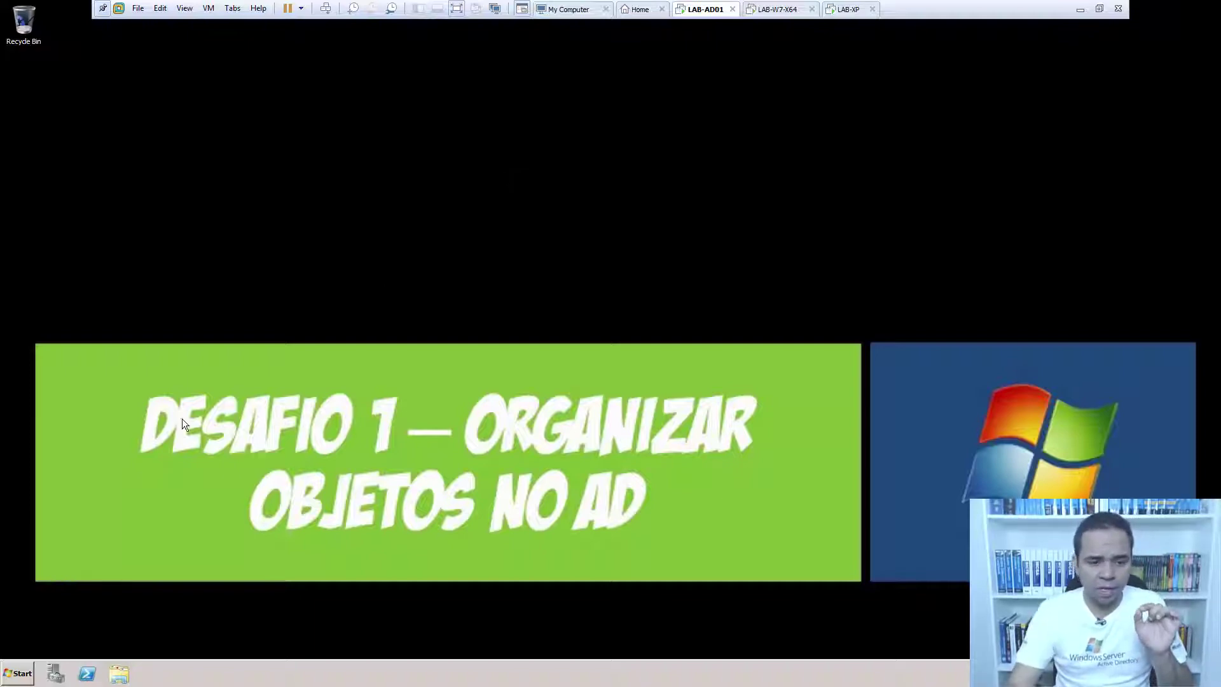
# Glance at the LAB-W7-X64 and LAB-XP machines, then launch Active Directory Users and Computers on LAB-AD01.
pyautogui.click(28, 670)
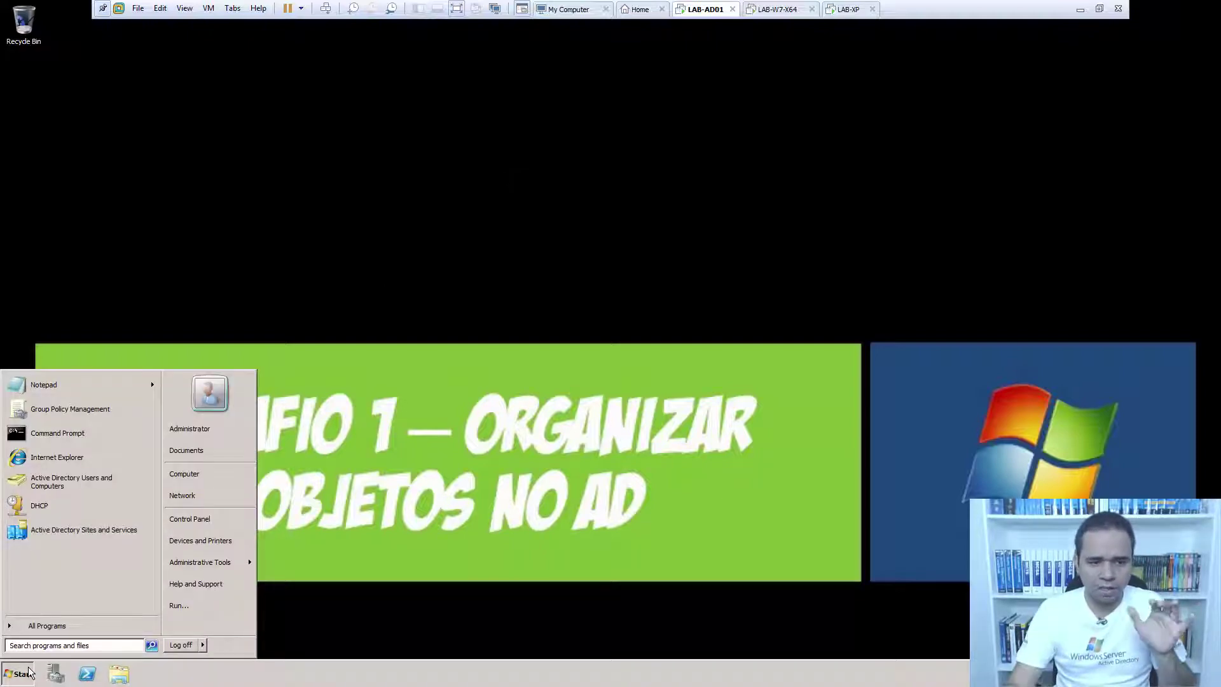
pyautogui.click(273, 418)
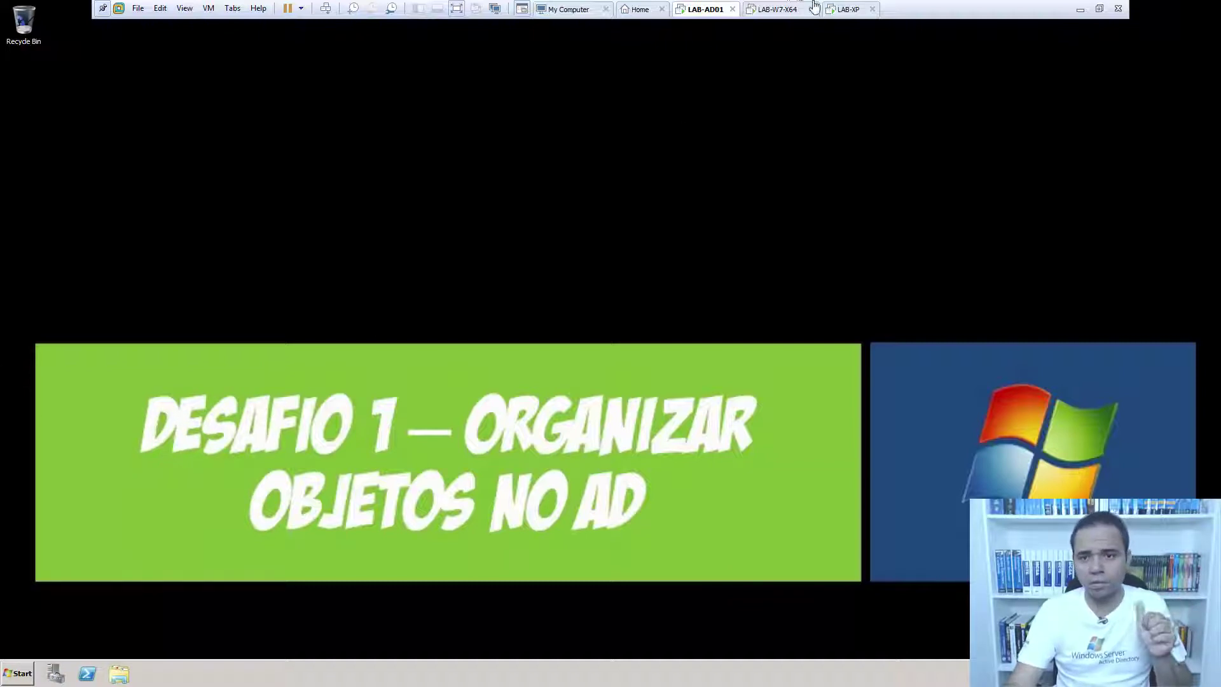
pyautogui.click(782, 12)
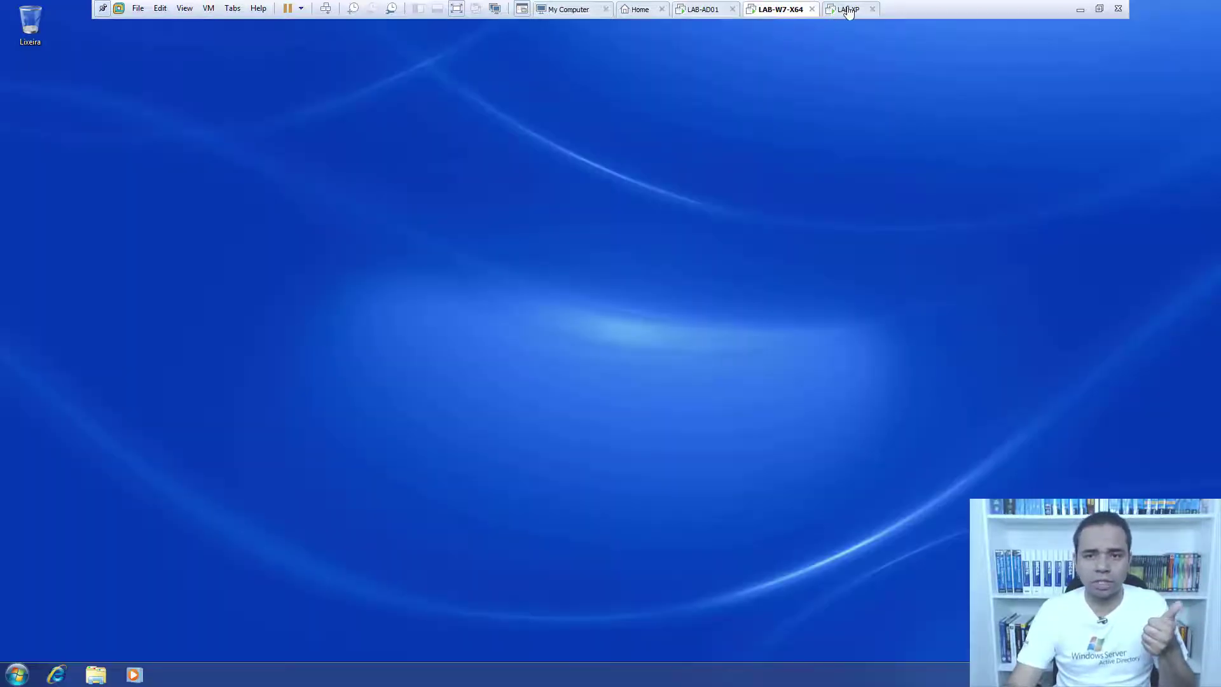
pyautogui.click(846, 9)
pyautogui.click(704, 12)
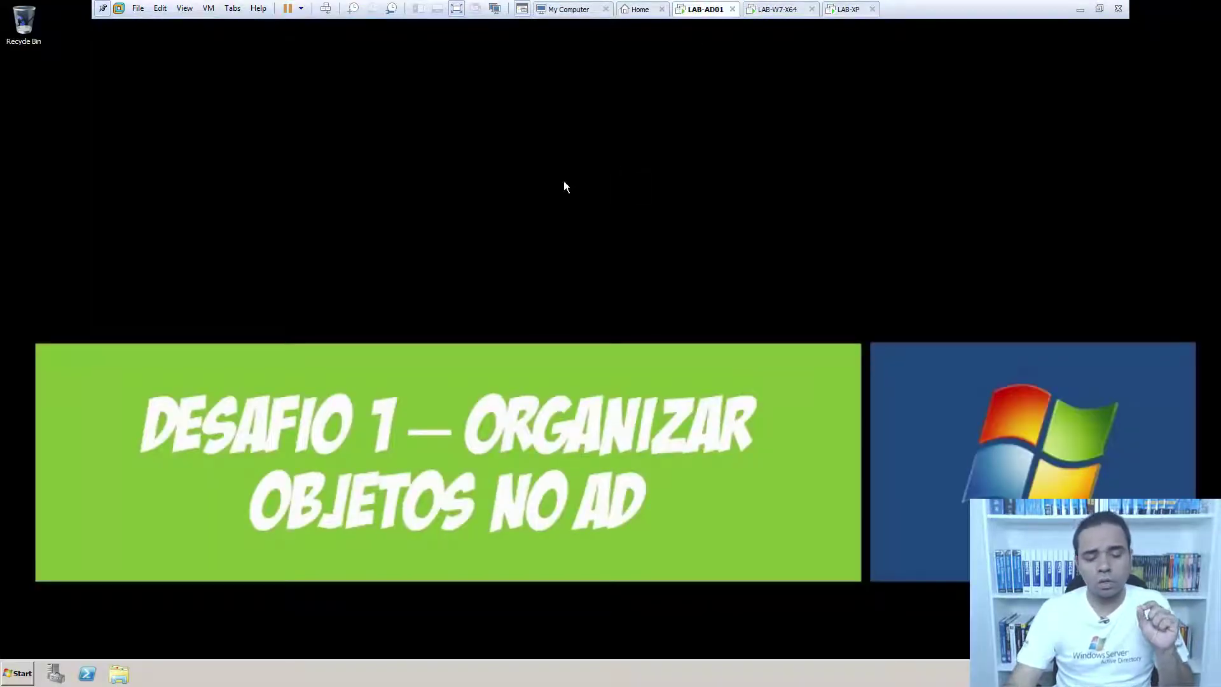
pyautogui.click(19, 670)
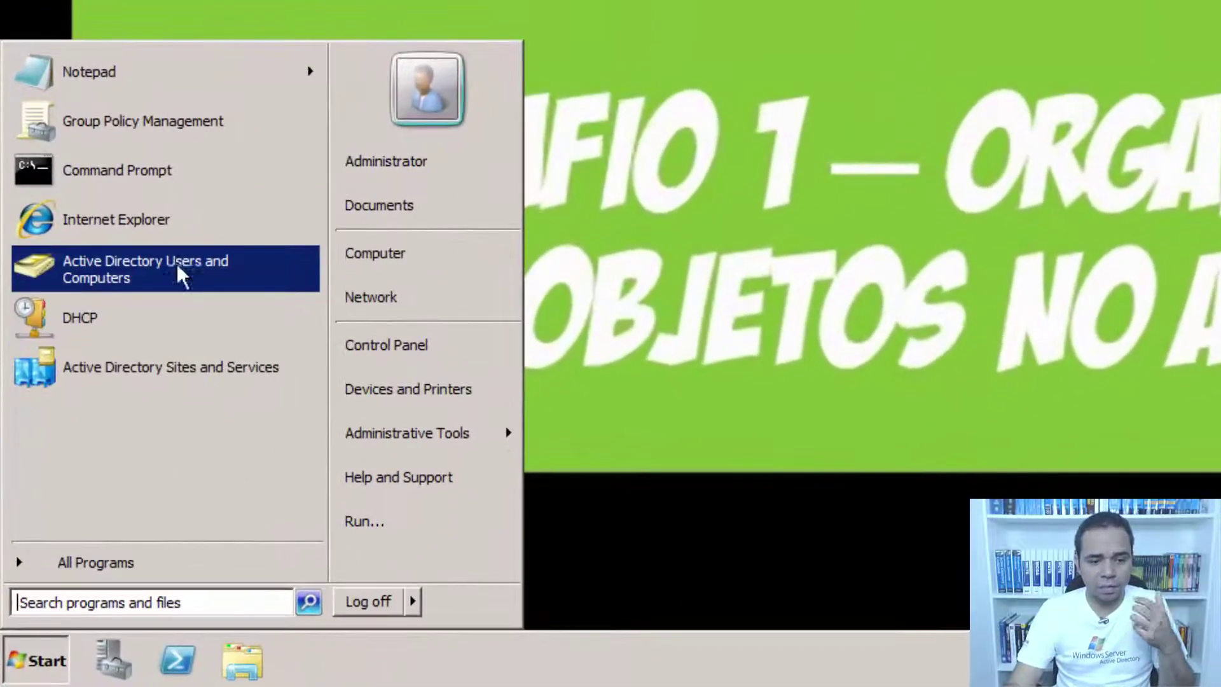
pyautogui.click(86, 475)
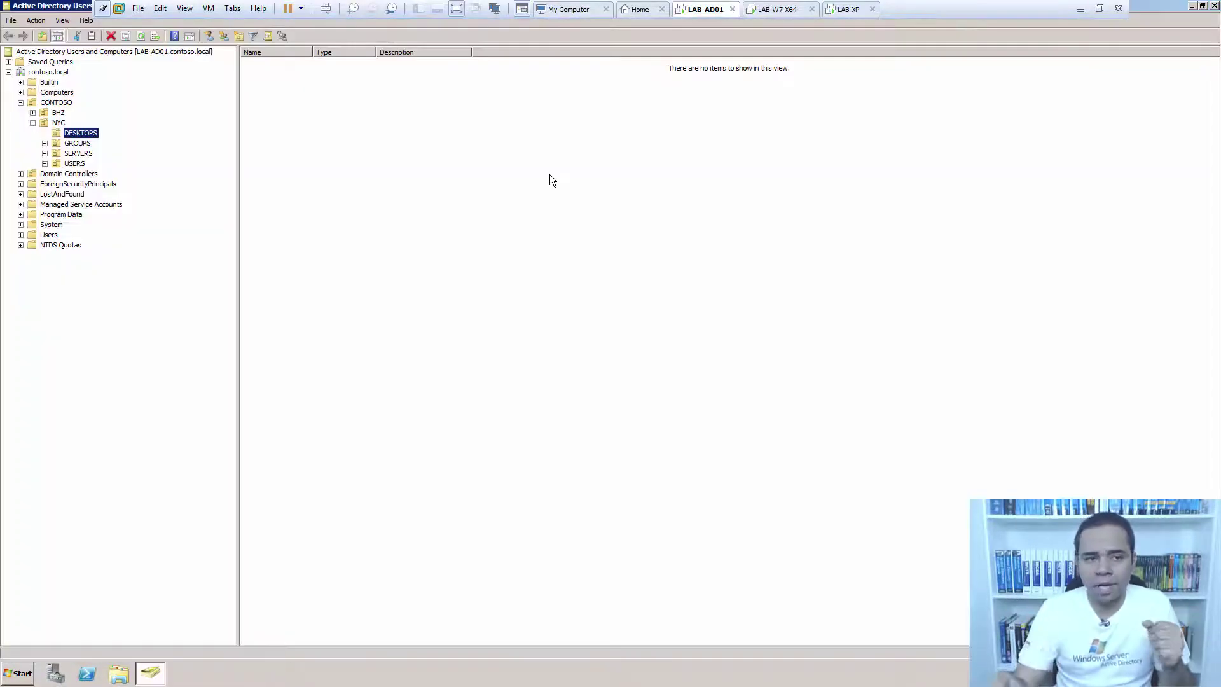
# Browse the Computers, CONTOSO and contoso.local containers in the console tree.
pyautogui.click(94, 128)
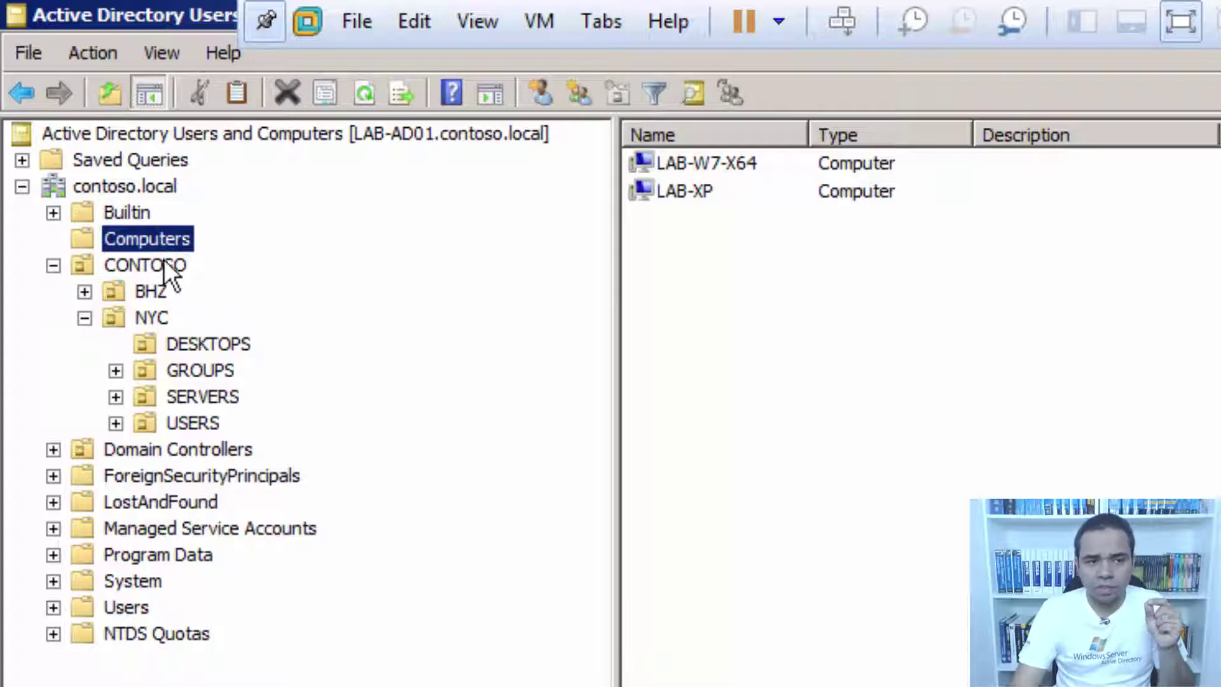
pyautogui.click(155, 264)
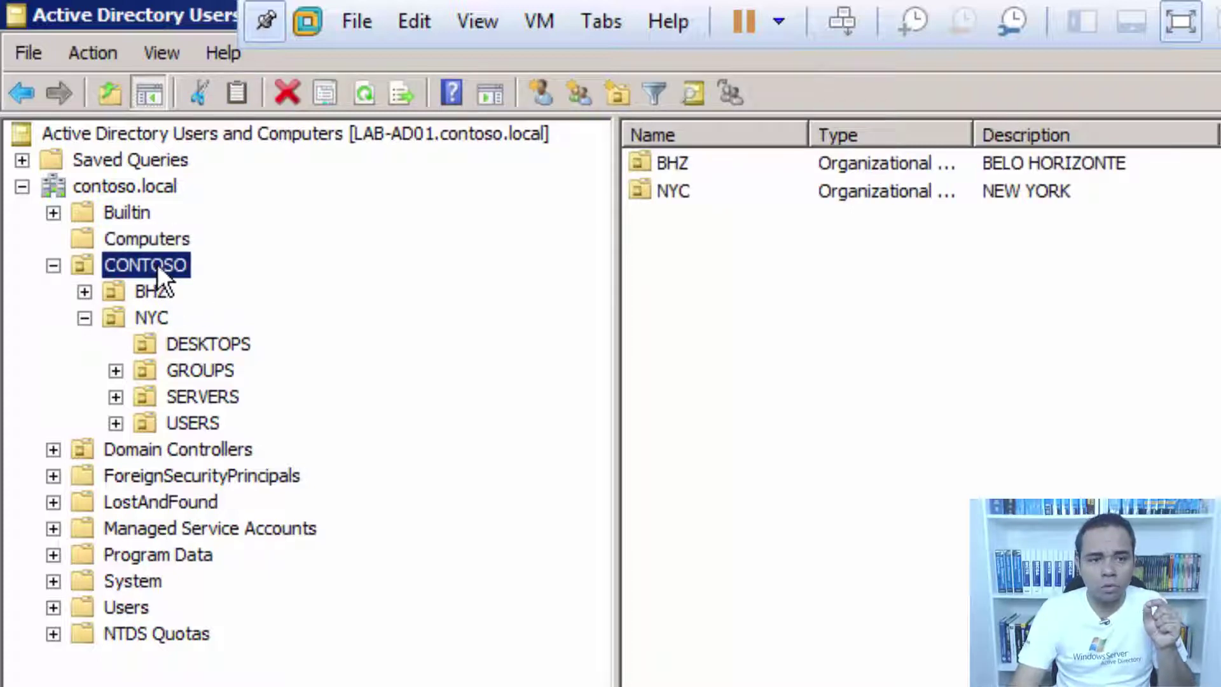
pyautogui.click(160, 244)
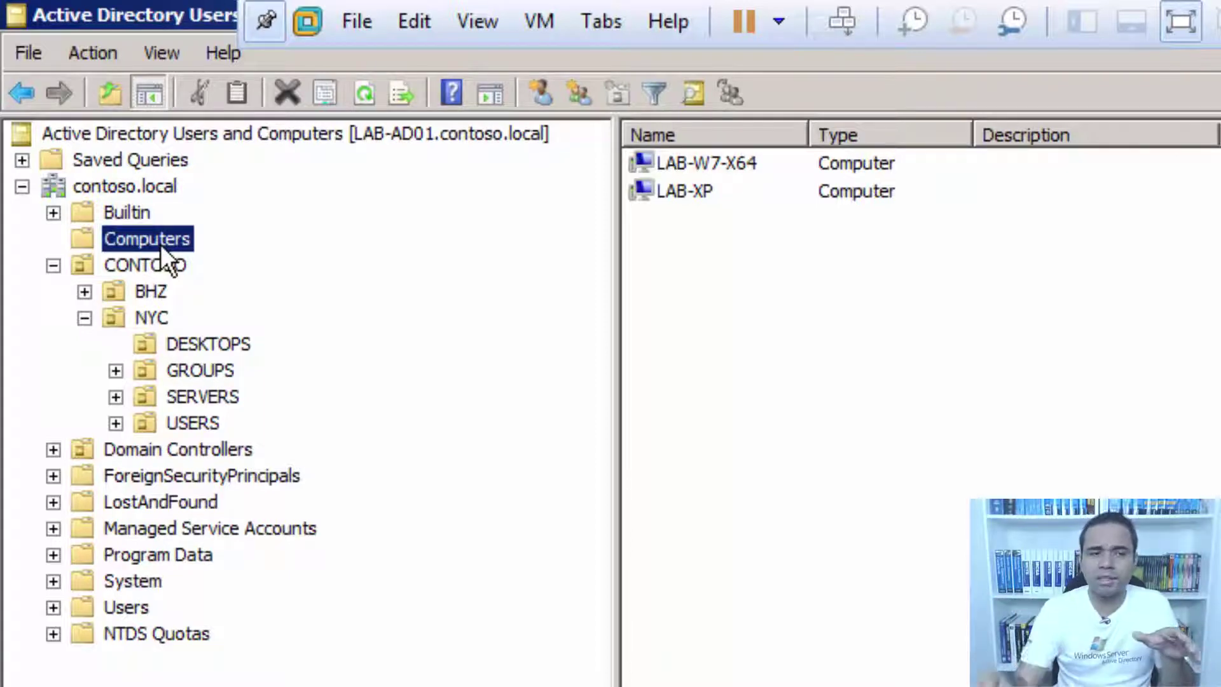
pyautogui.click(124, 187)
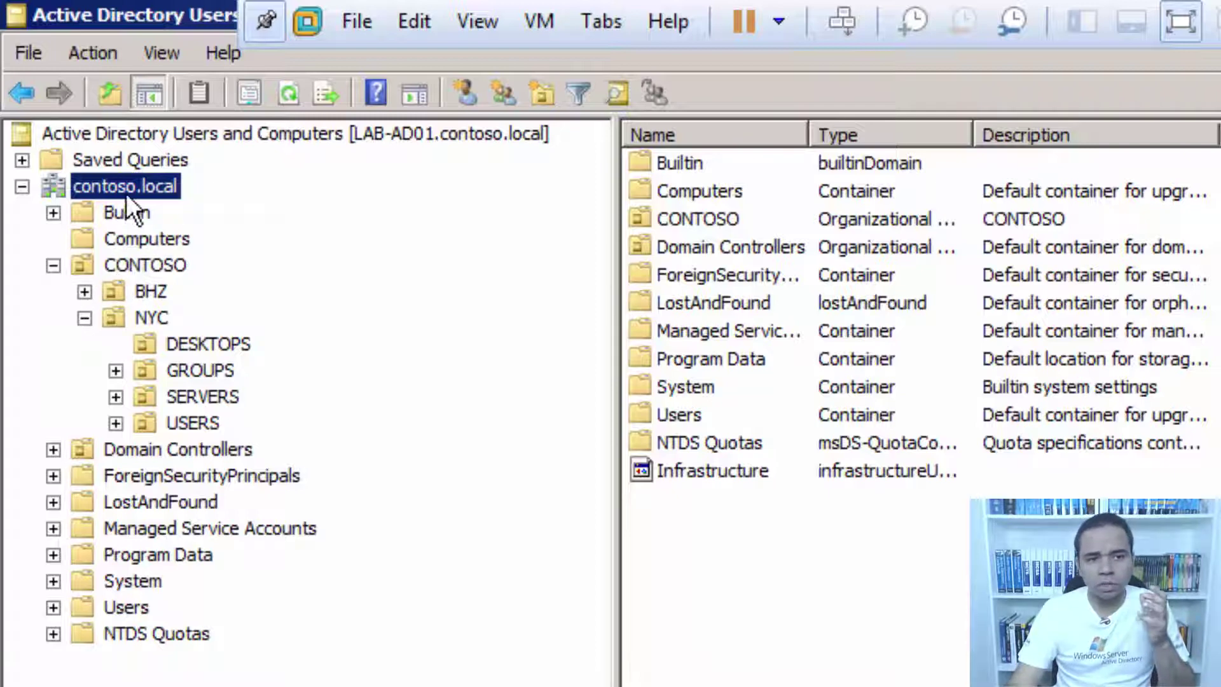
# Expand BHZ under CONTOSO and open NYC's empty DESKTOPS unit.
pyautogui.click(135, 265)
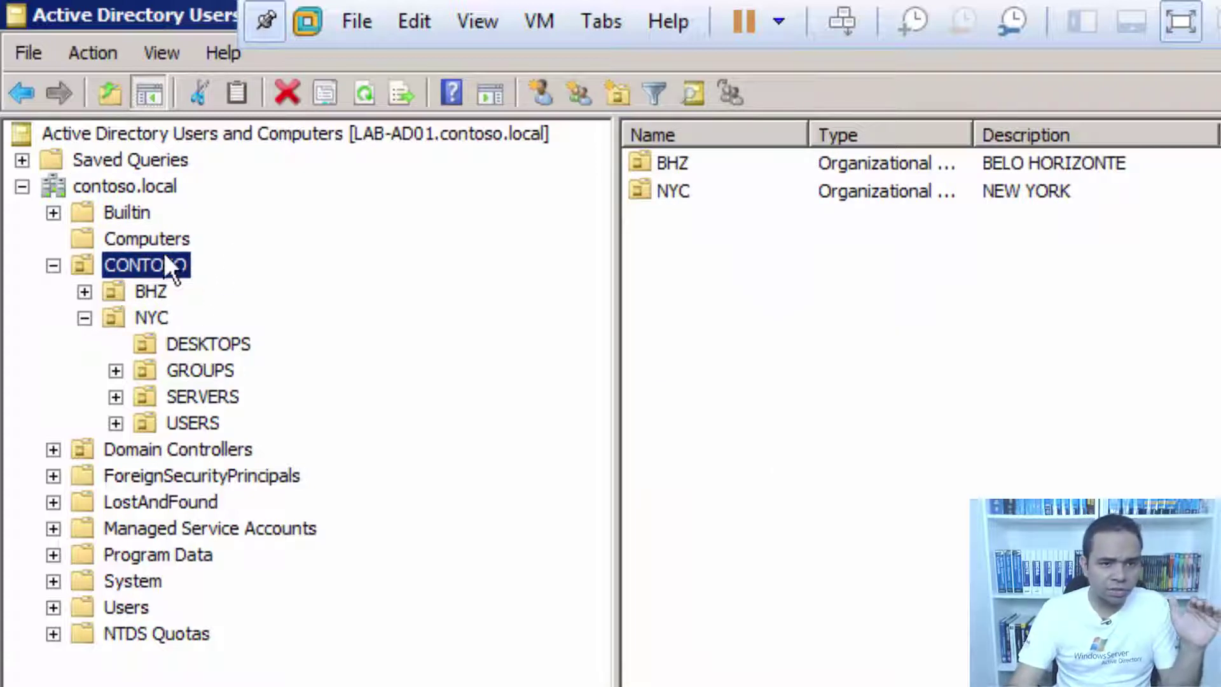
pyautogui.click(136, 293)
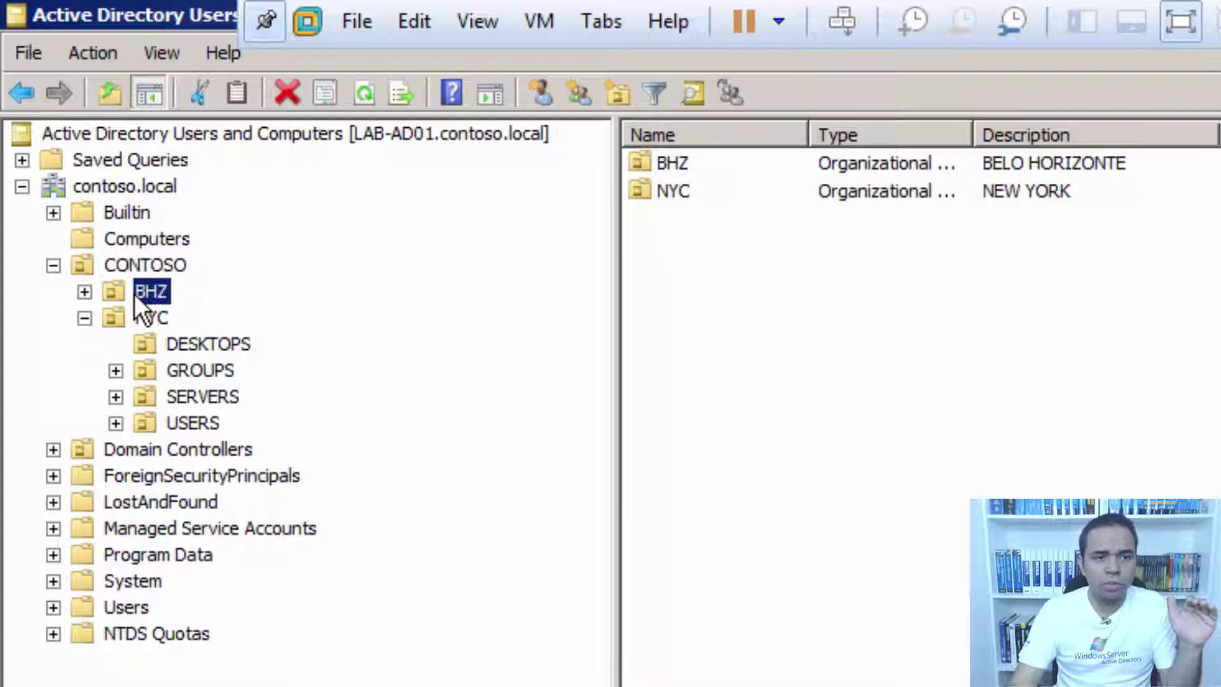
pyautogui.click(84, 291)
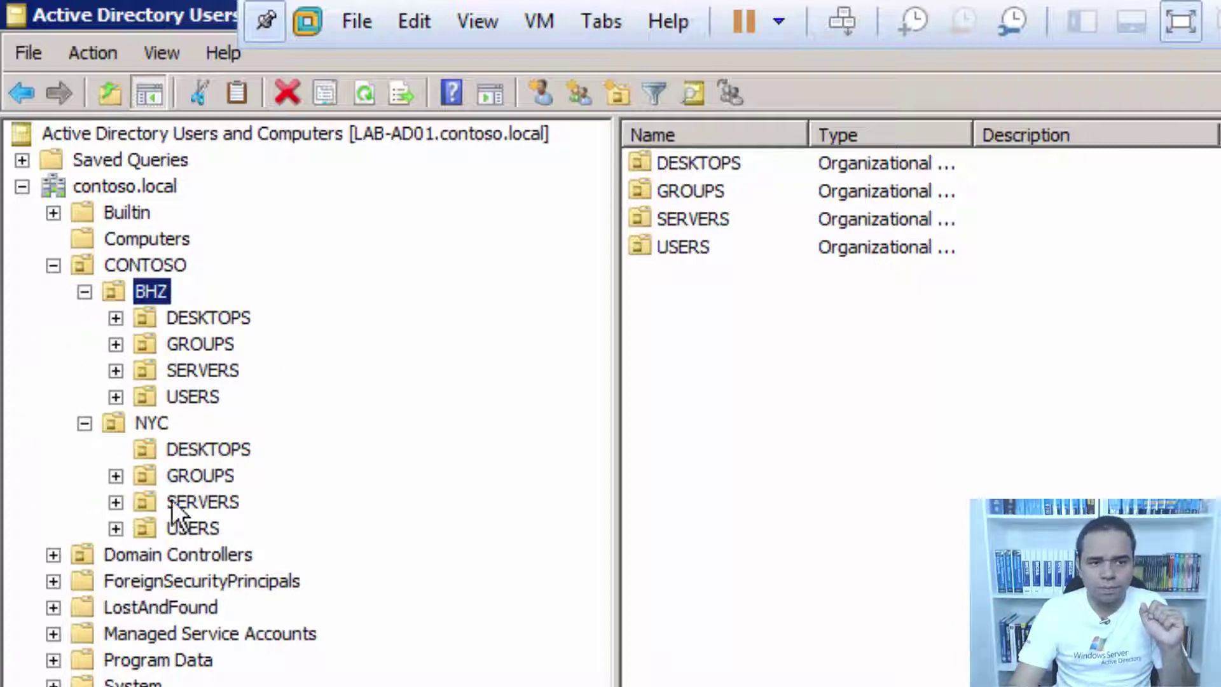
pyautogui.click(193, 449)
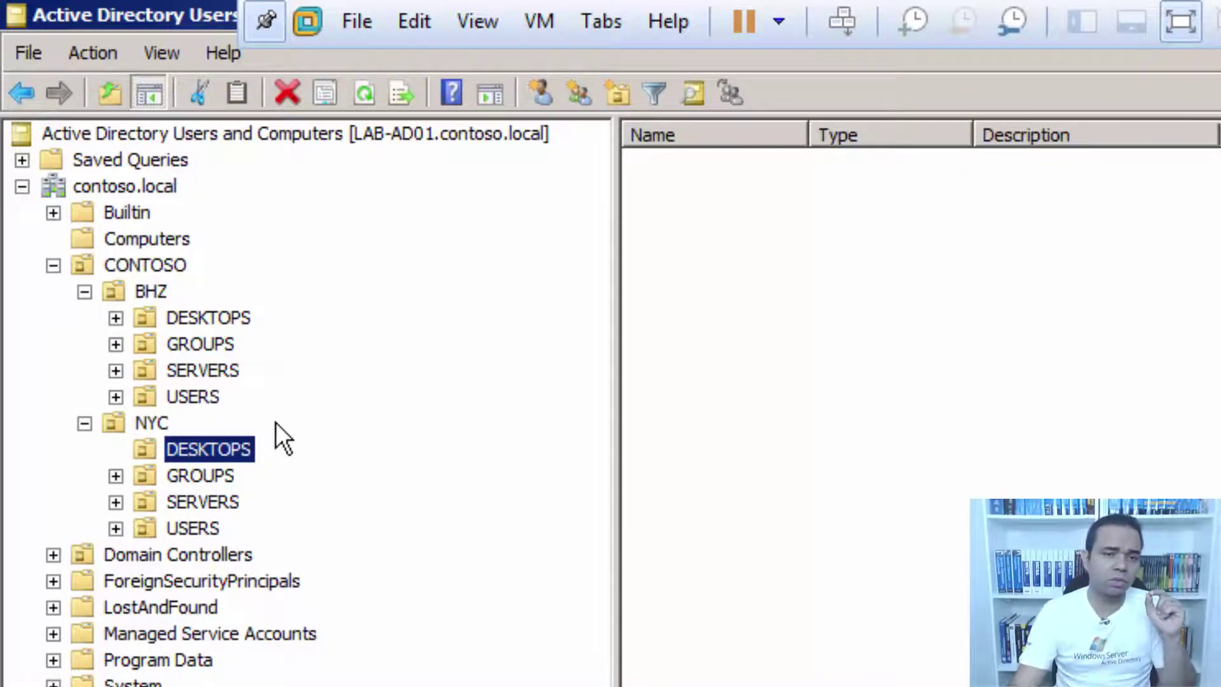
pyautogui.click(151, 424)
pyautogui.click(215, 447)
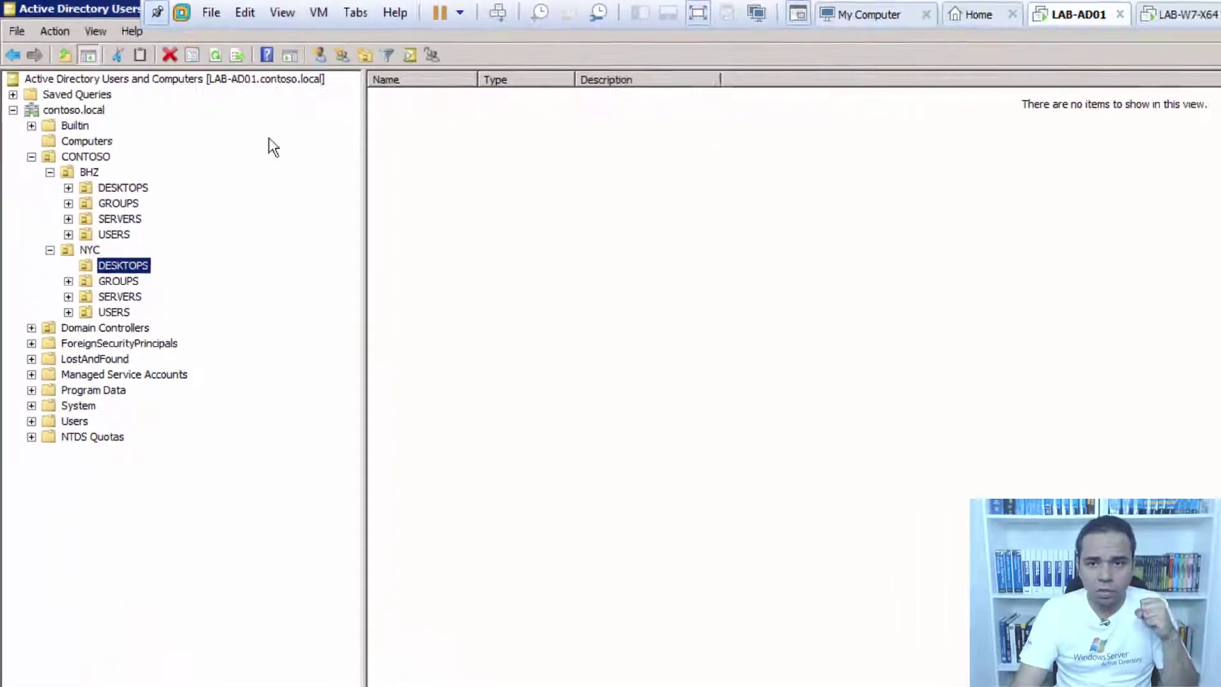
# Check the Windows 7 and XP VMs, then list the Computers container on LAB-AD01.
pyautogui.click(778, 7)
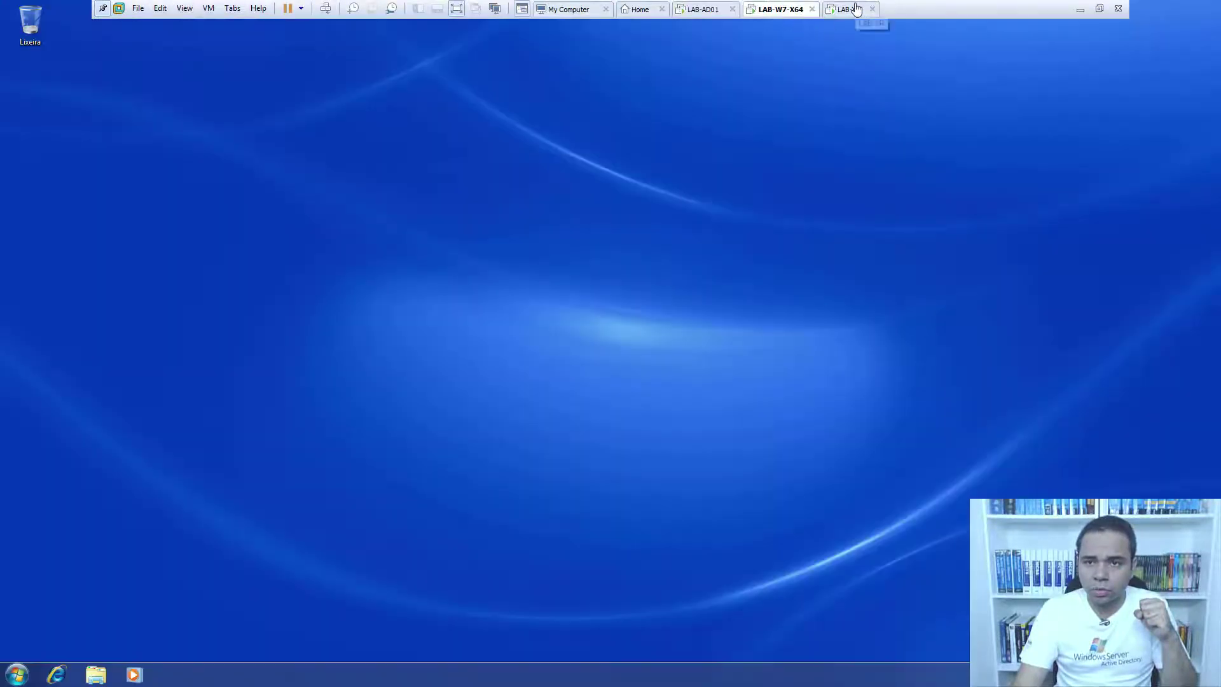
pyautogui.click(852, 9)
pyautogui.click(703, 9)
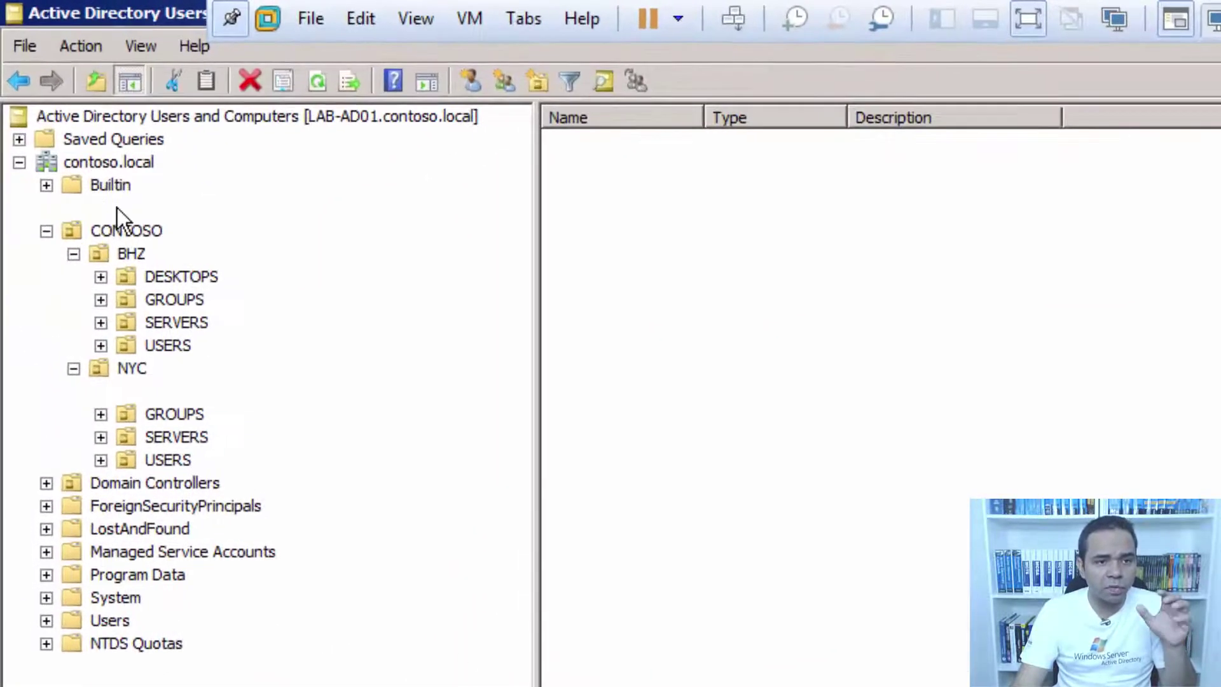
pyautogui.click(117, 208)
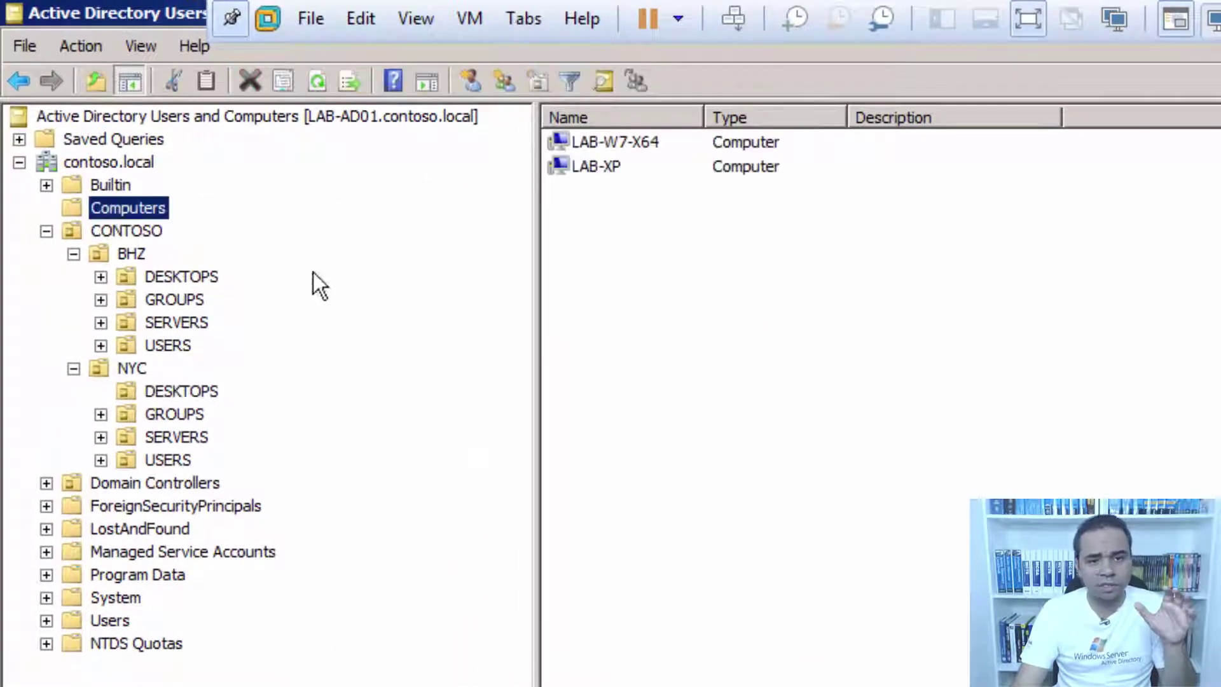
# Move LAB-W7-X64 and LAB-XP into CONTOSO > NYC > DESKTOPS and verify they appear there.
pyautogui.click(612, 154)
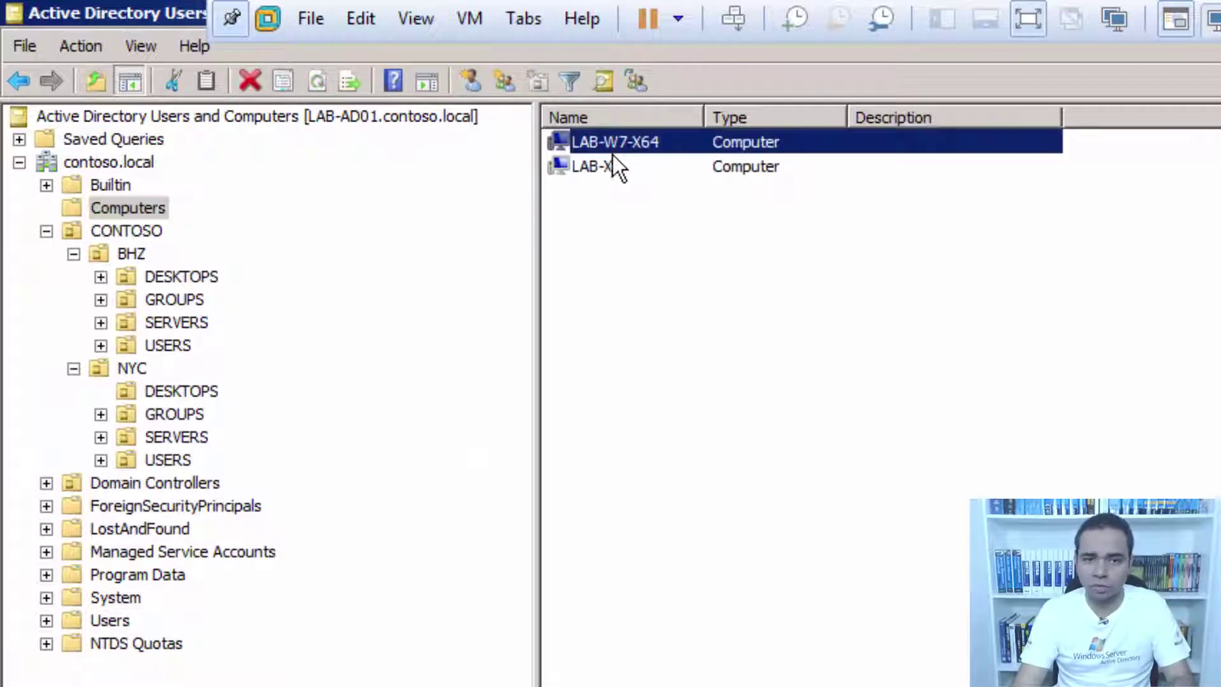
pyautogui.keyDown('ctrl'); pyautogui.click(610, 159); pyautogui.keyUp('ctrl')
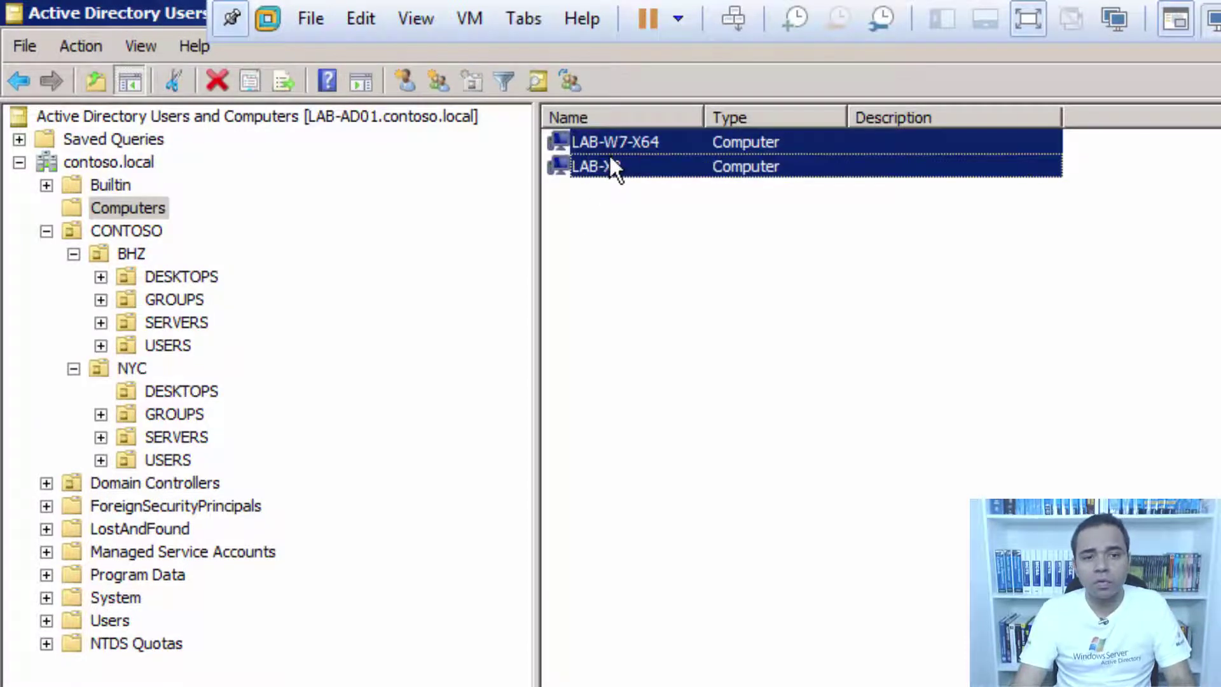
pyautogui.rightClick(611, 157)
pyautogui.click(689, 242)
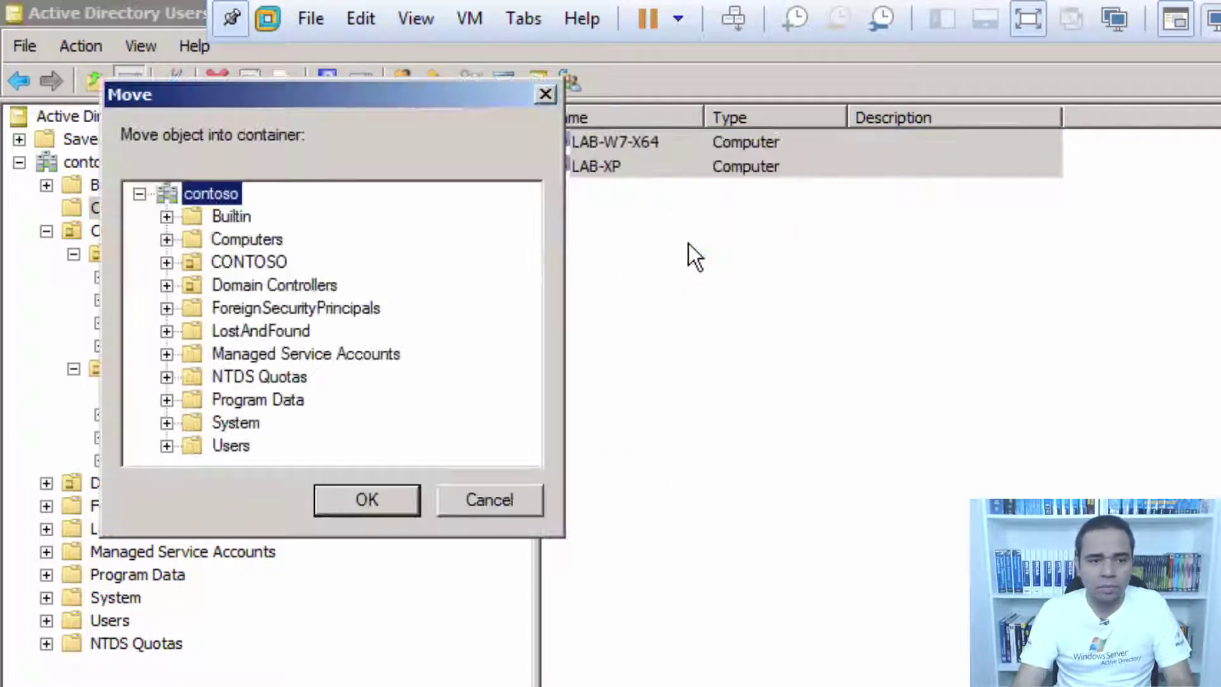
pyautogui.click(166, 262)
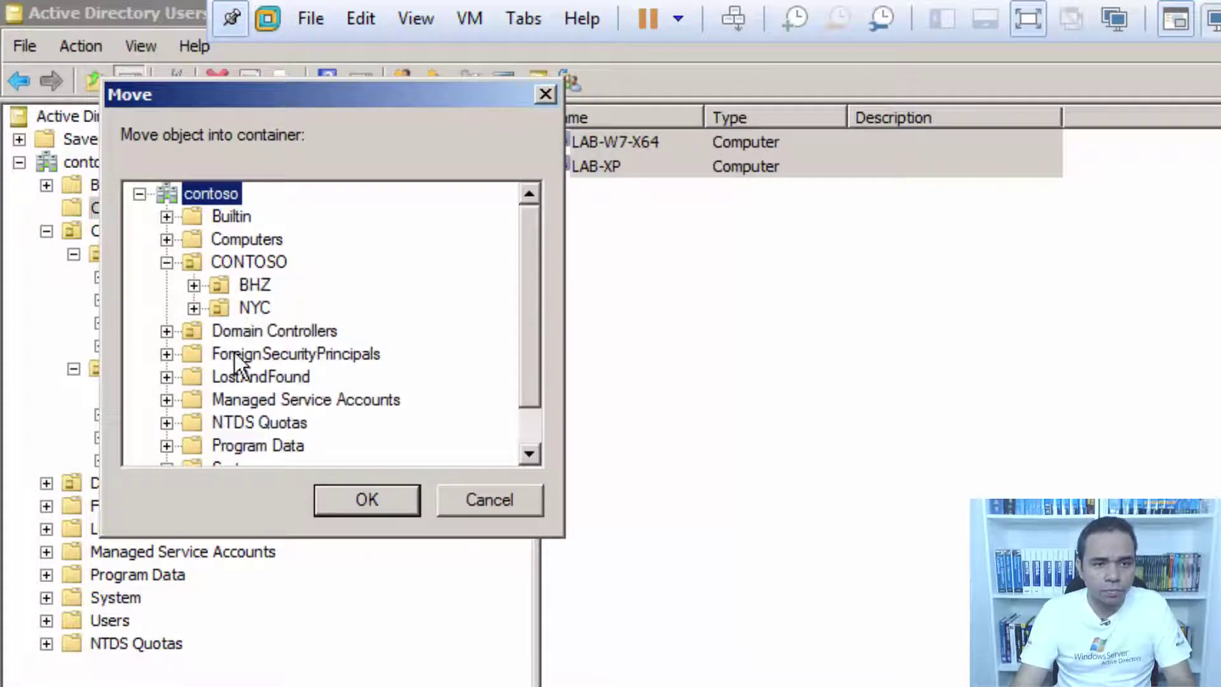
pyautogui.click(255, 284)
pyautogui.click(194, 308)
pyautogui.click(306, 331)
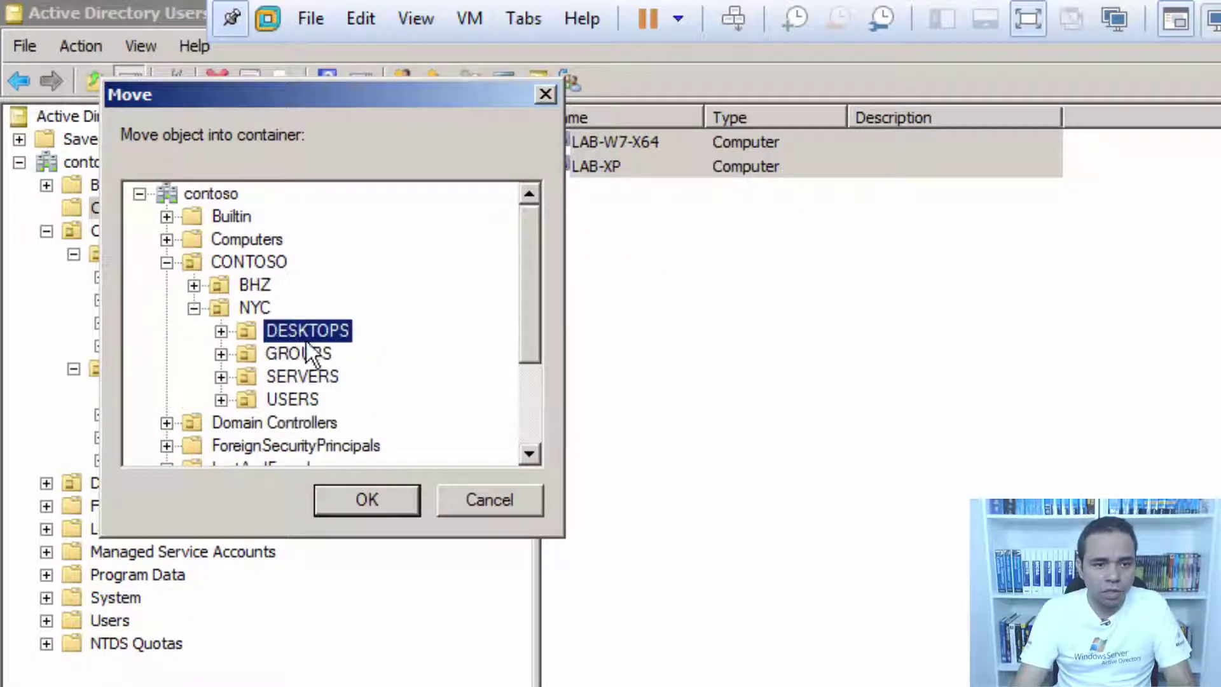
pyautogui.click(407, 505)
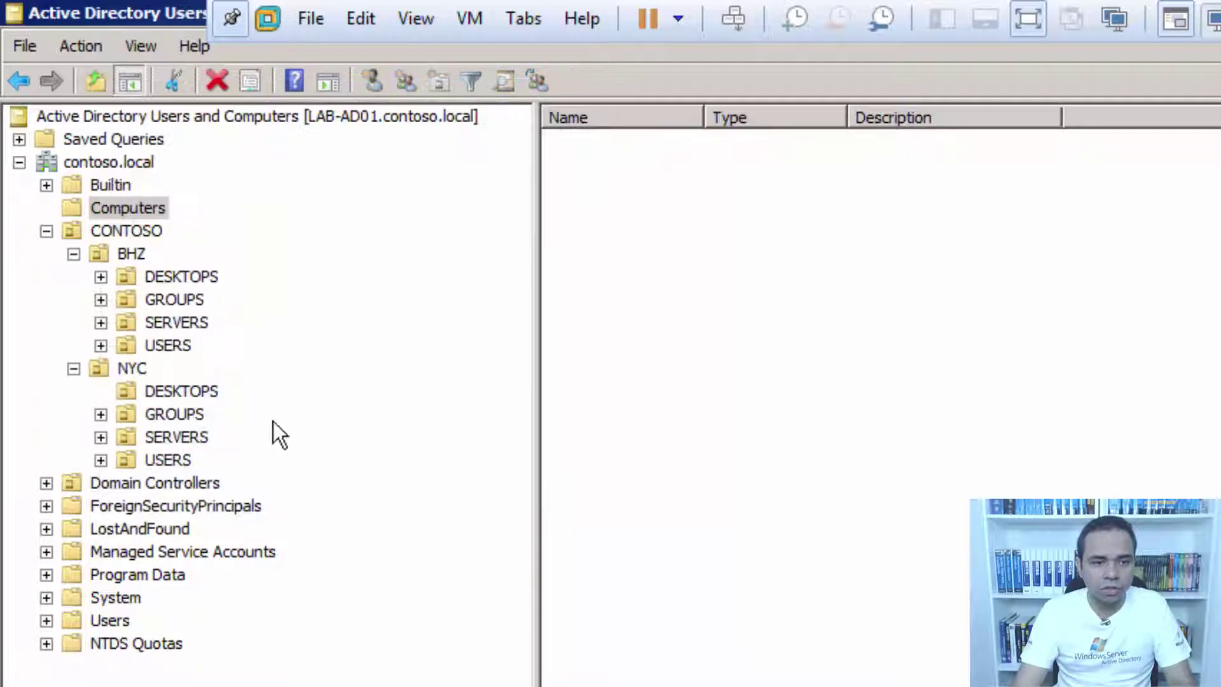
pyautogui.click(201, 391)
pyautogui.click(655, 332)
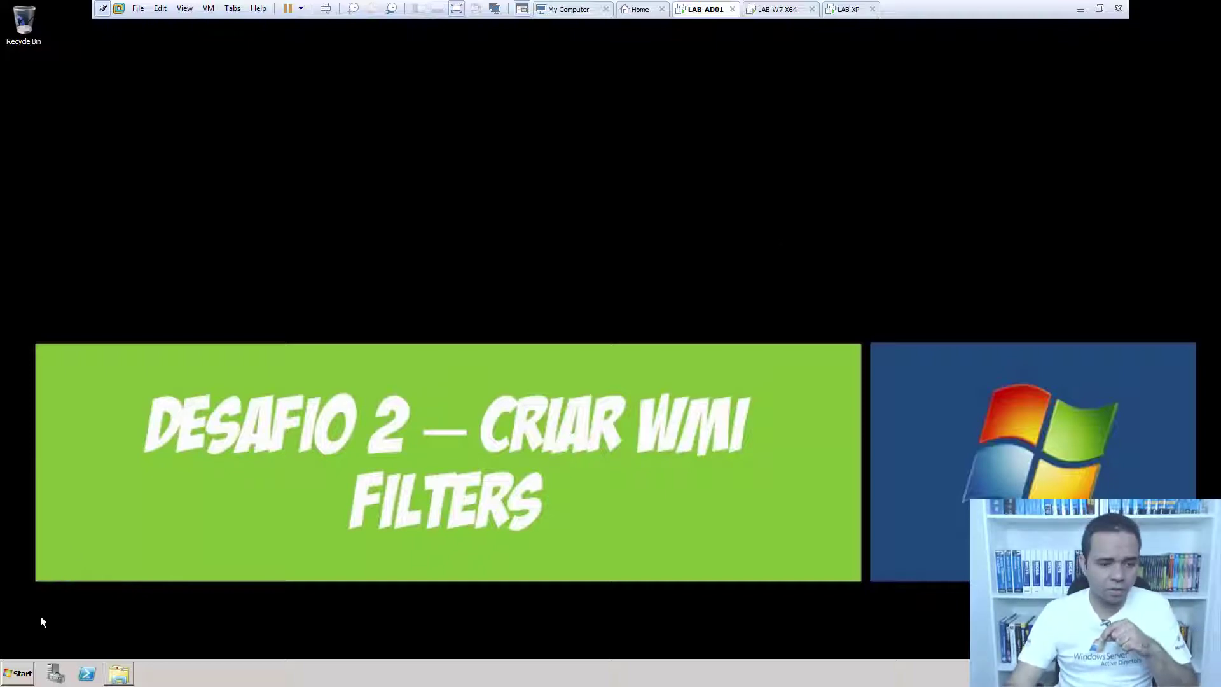
# Launch Group Policy Management from Start > Administrative Tools.
pyautogui.click(20, 675)
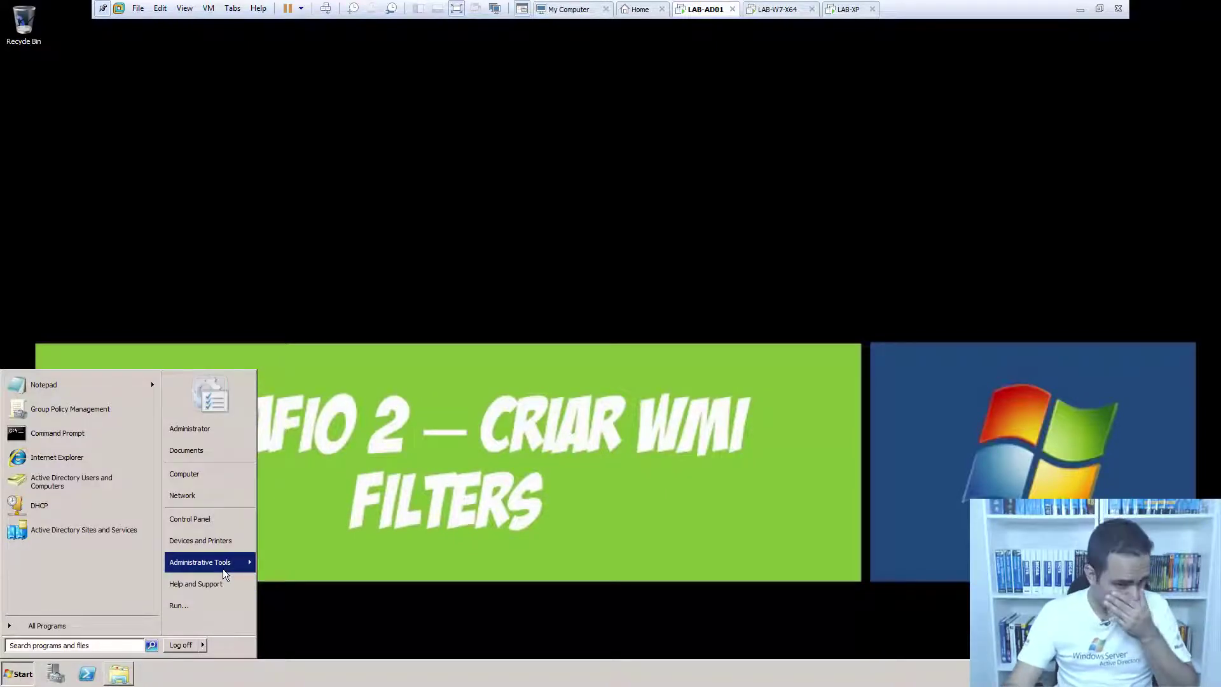
pyautogui.moveTo(224, 567)
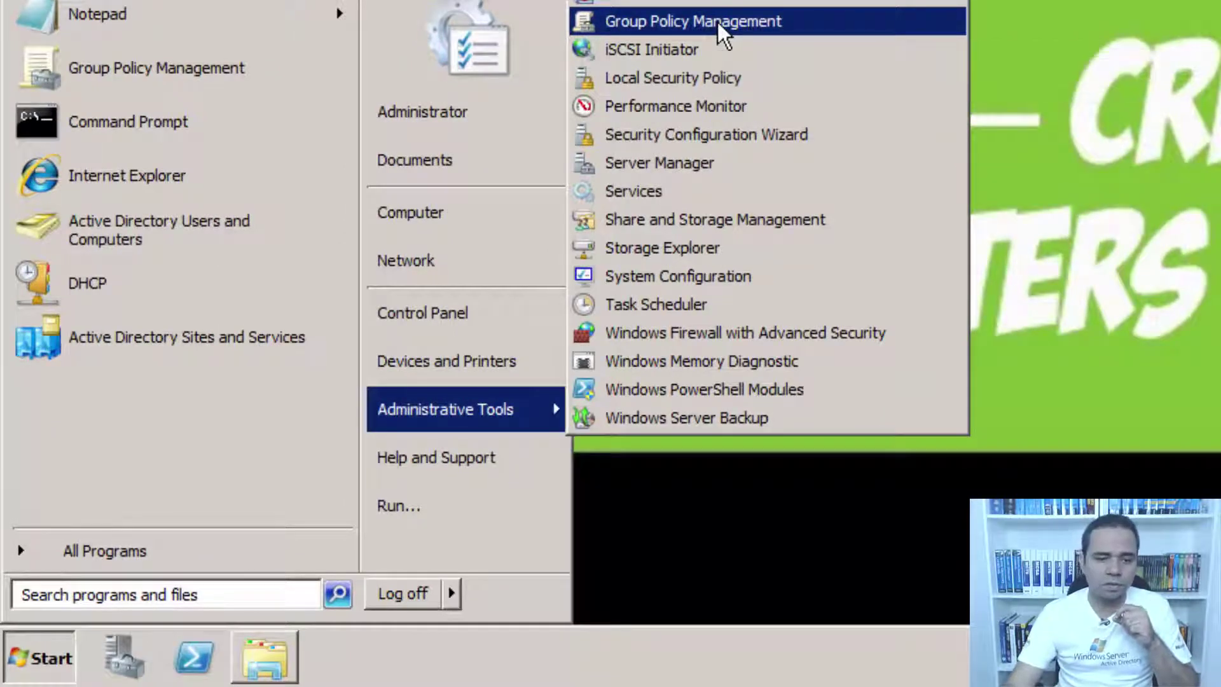
pyautogui.click(716, 21)
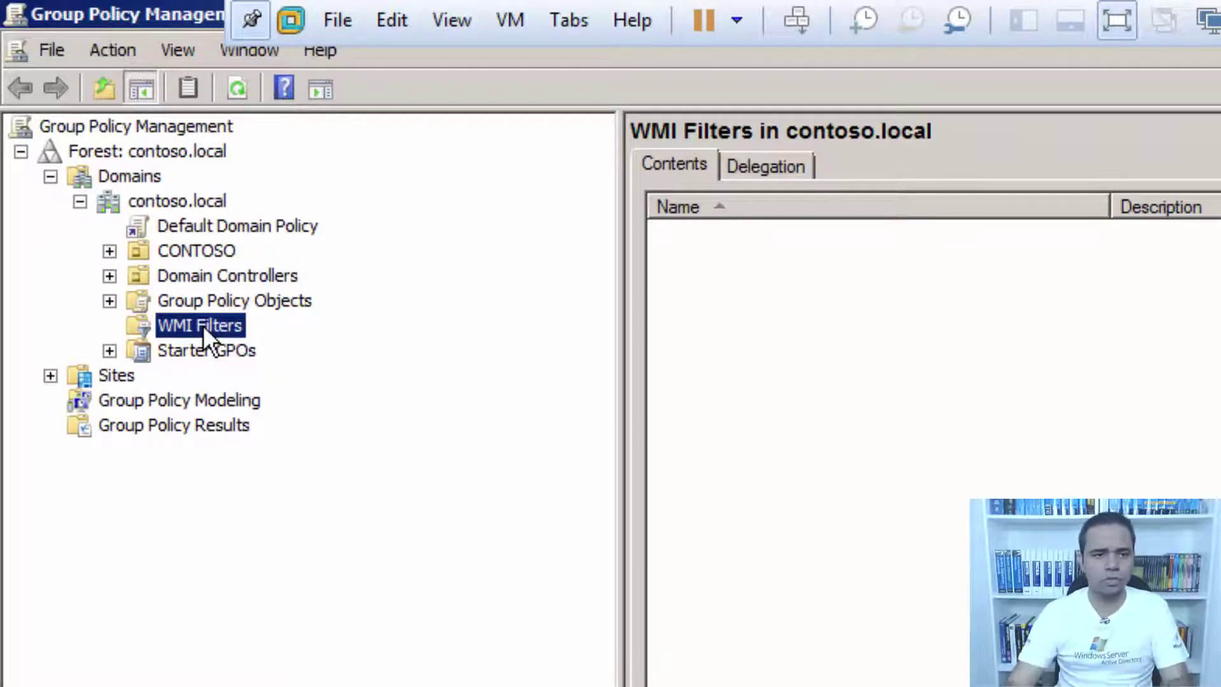
# Start a new WMI filter named 'ALL WINDOWS XP' and open its query entry.
pyautogui.rightClick(204, 325)
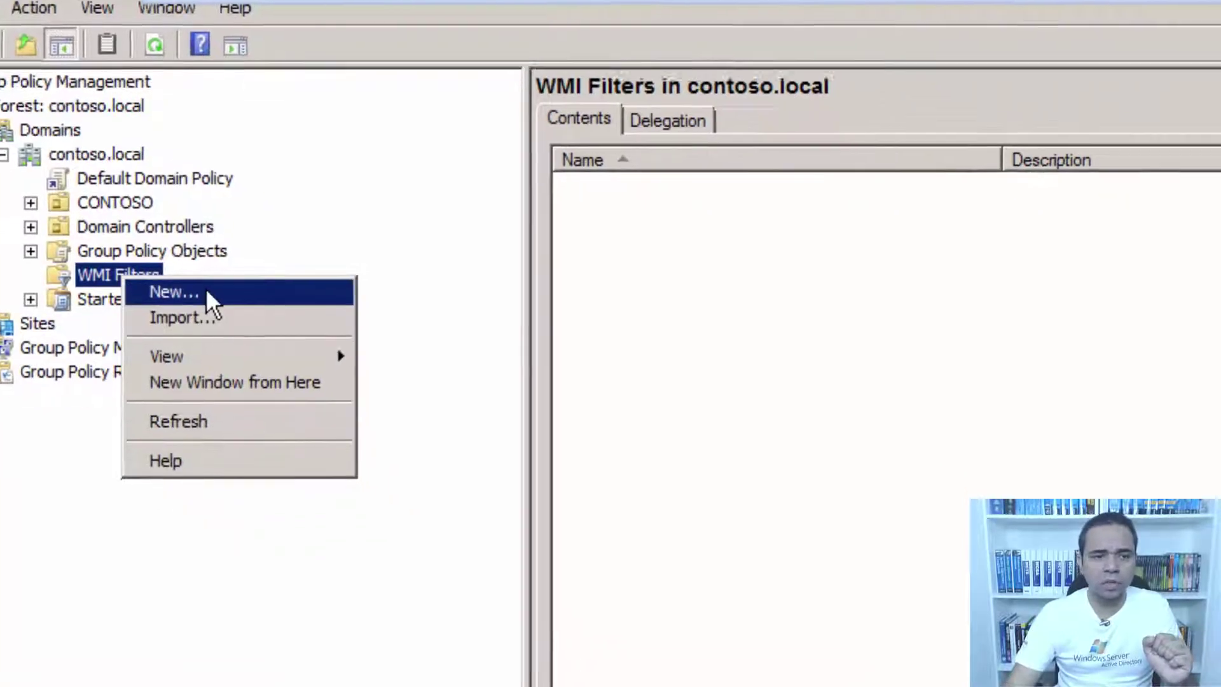
pyautogui.click(251, 340)
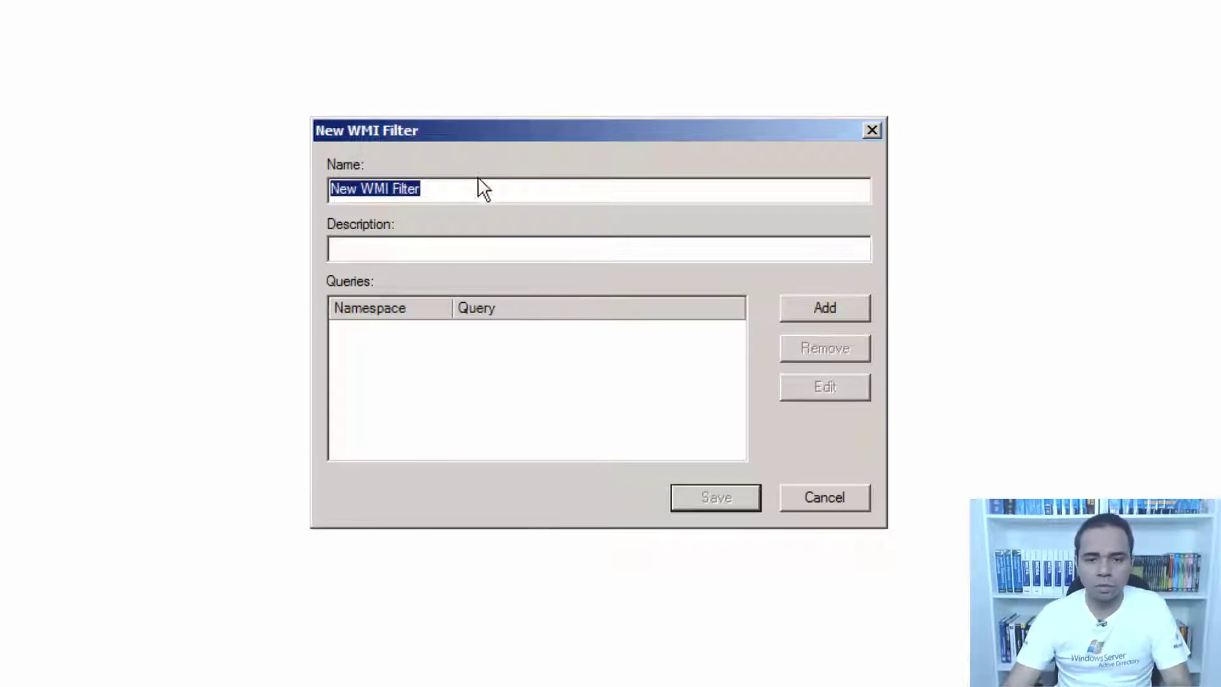
pyautogui.moveTo(478, 188); pyautogui.dragTo(200, 211)
pyautogui.write('A')
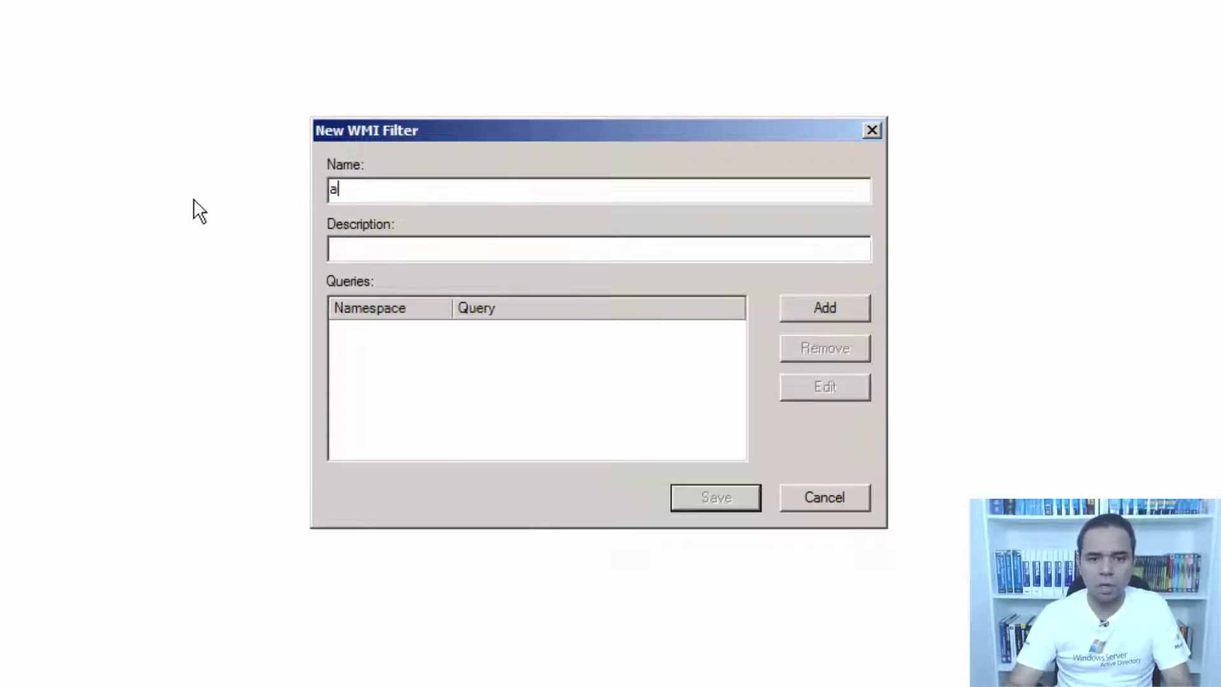
pyautogui.press('BackSpace')
pyautogui.write('ALL ')
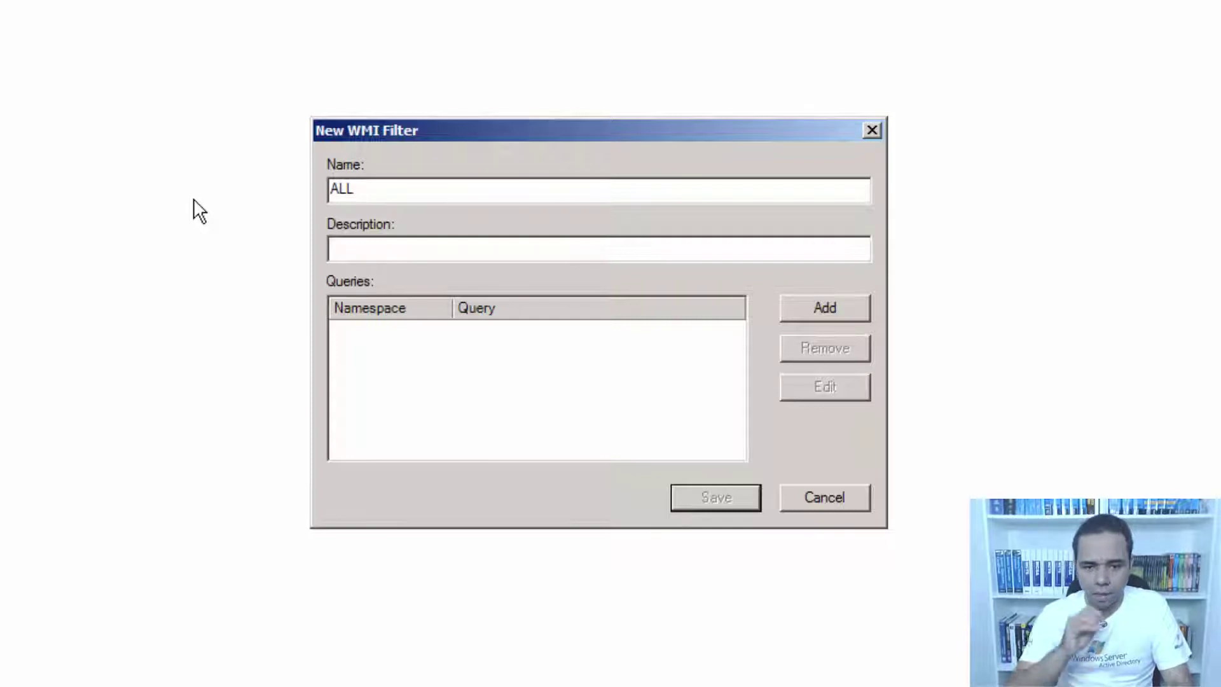
pyautogui.write('WINDOWS XP')
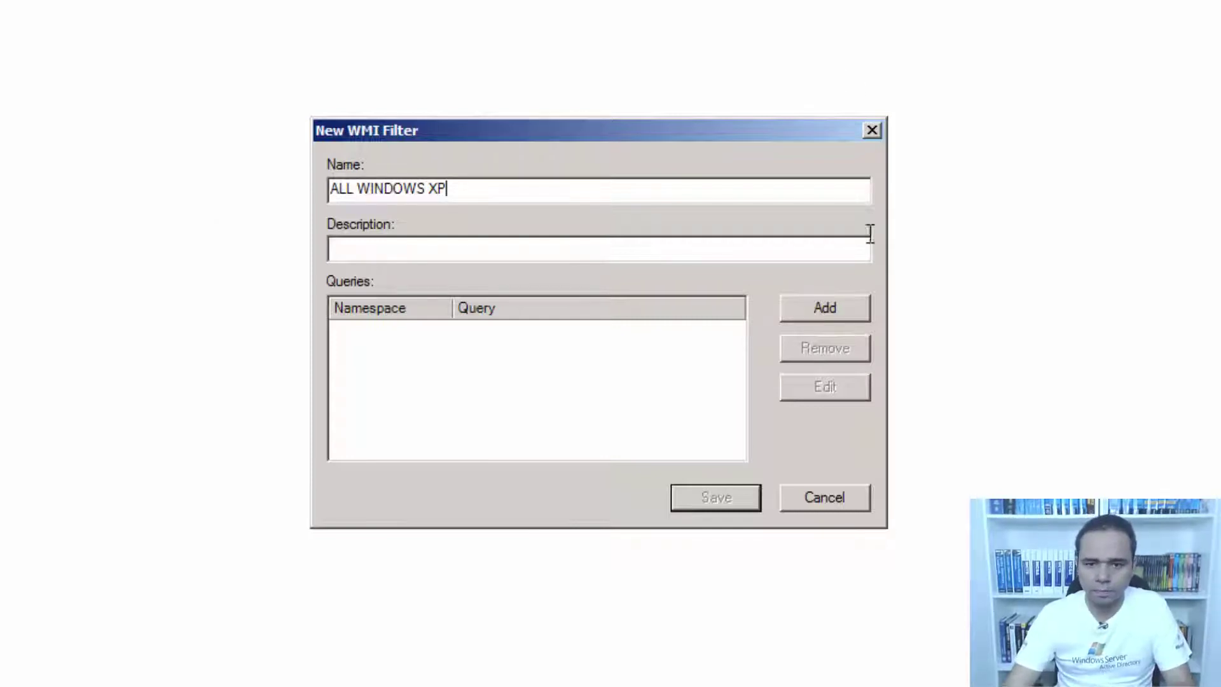
pyautogui.click(802, 305)
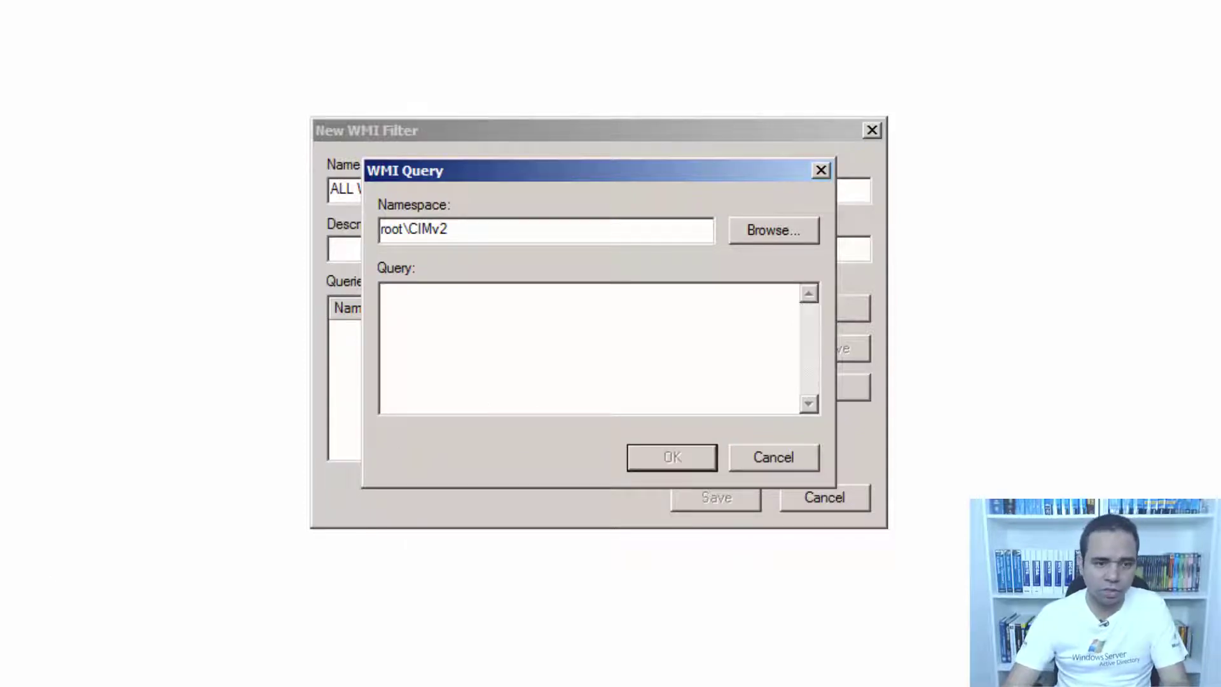
# Paste the XP query from WMIQUERY.txt (Version like "5.1%" AND ProductType="1") and accept it.
pyautogui.hotkey('alt', 'Tab')
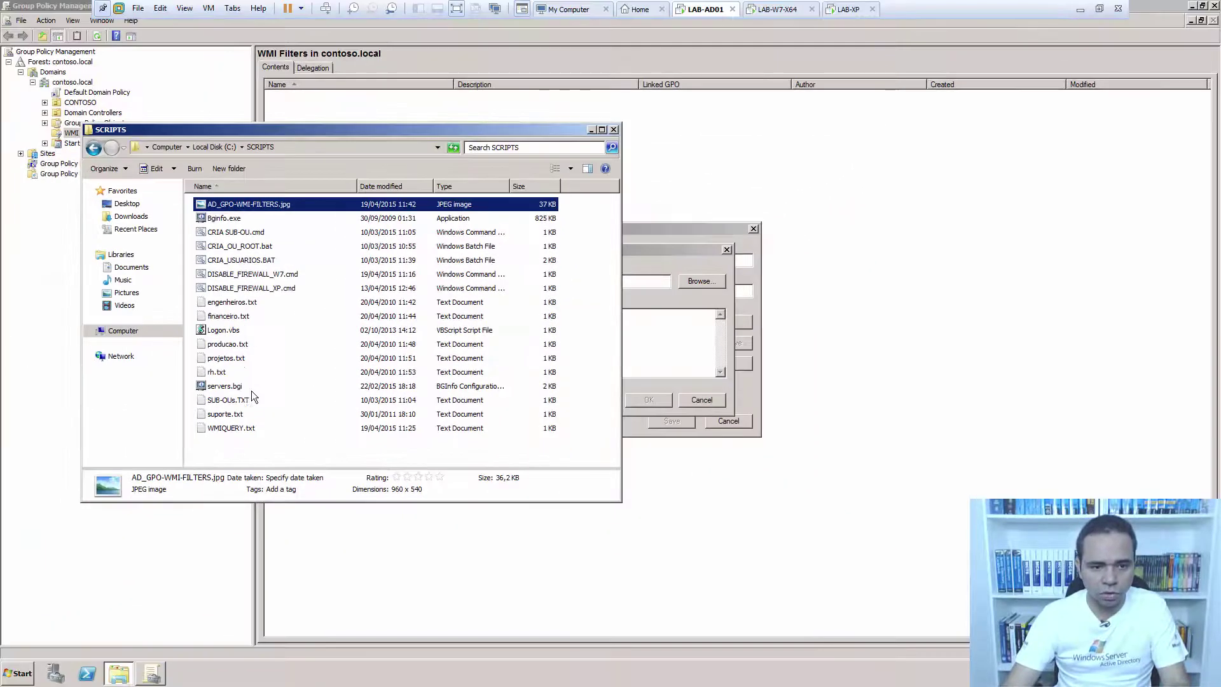
pyautogui.doubleClick(150, 447)
pyautogui.moveTo(766, 202); pyautogui.dragTo(39, 194)
pyautogui.hotkey('ctrl', 'c')
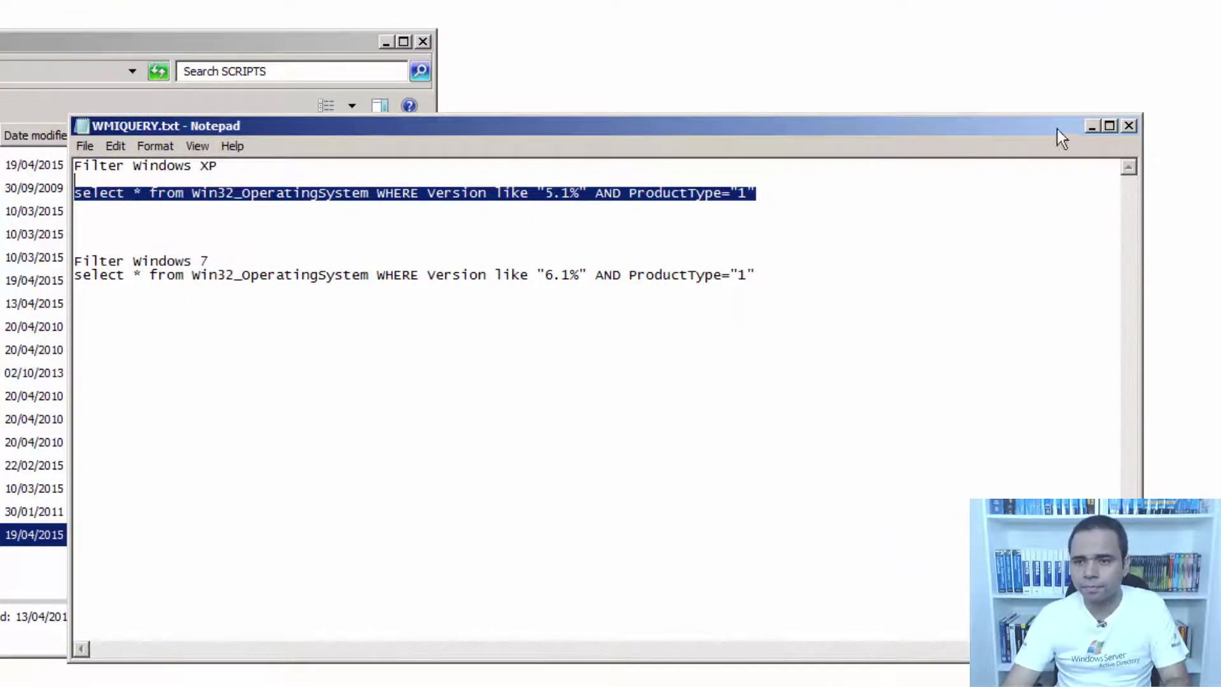
pyautogui.click(1092, 125)
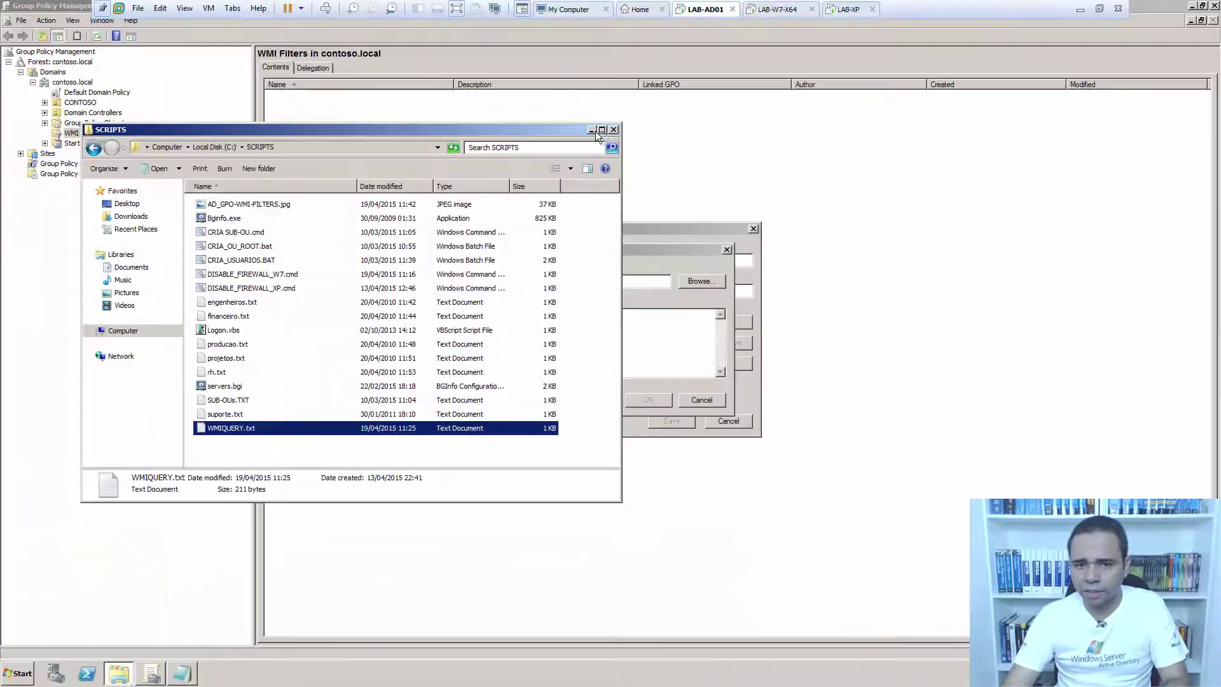
pyautogui.click(595, 131)
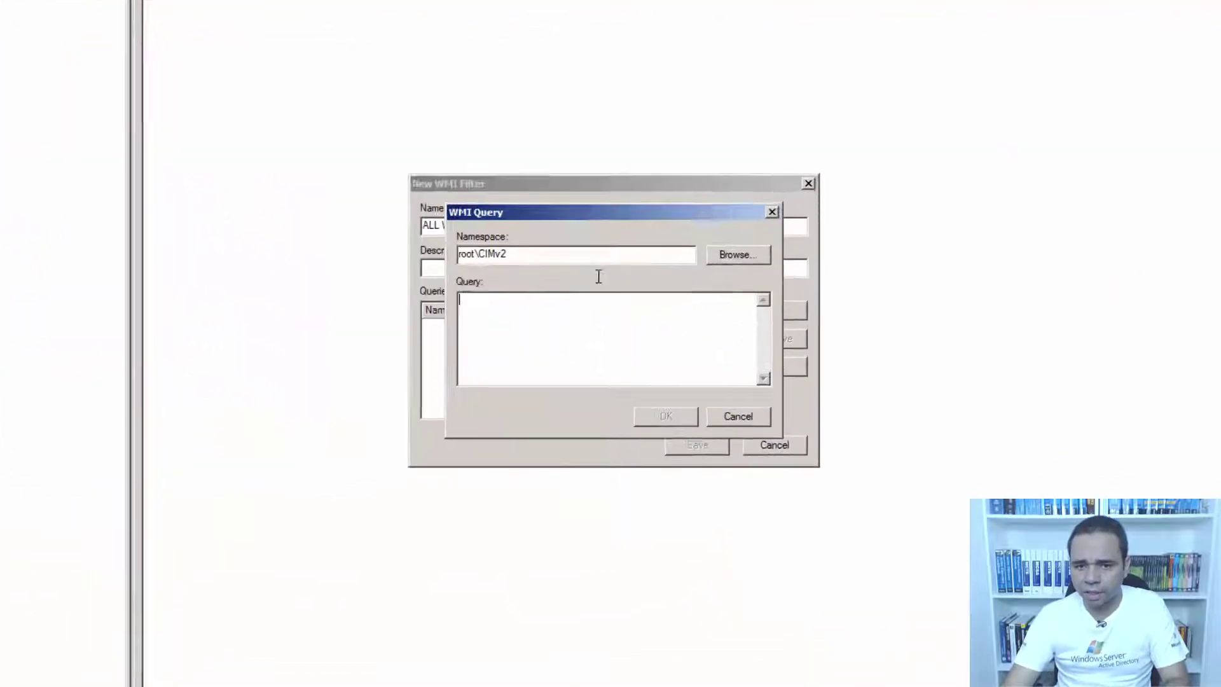
pyautogui.hotkey('ctrl', 'v')
pyautogui.click(591, 311)
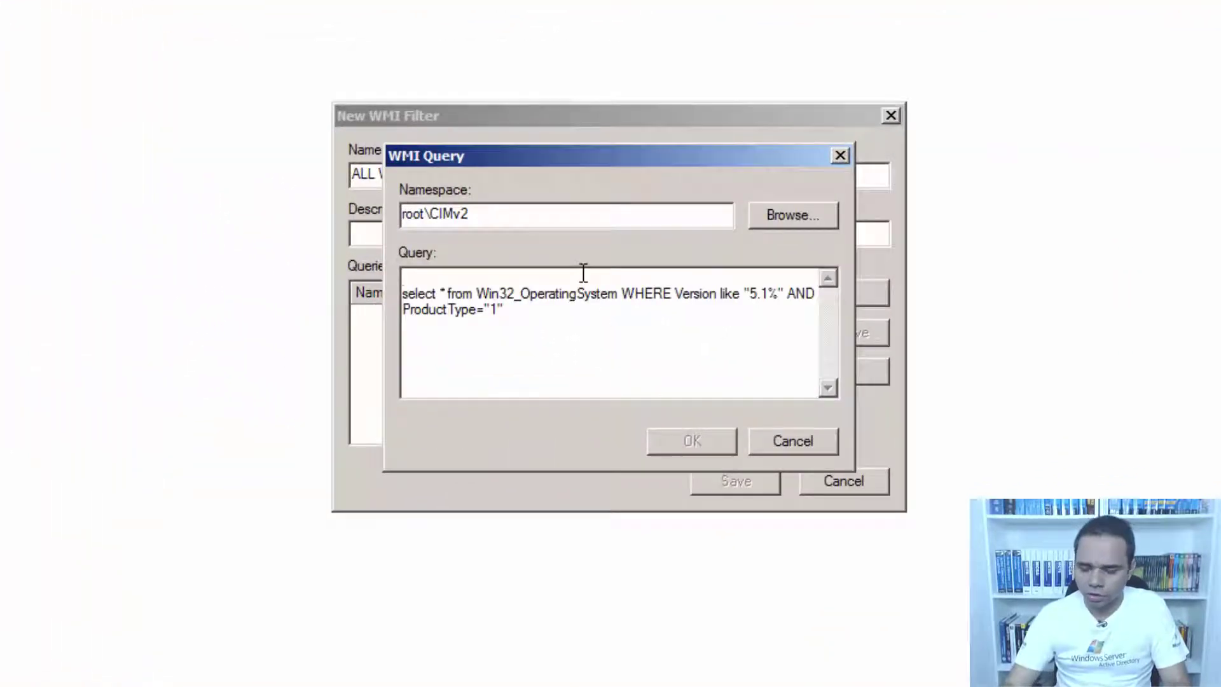
pyautogui.press('Delete')
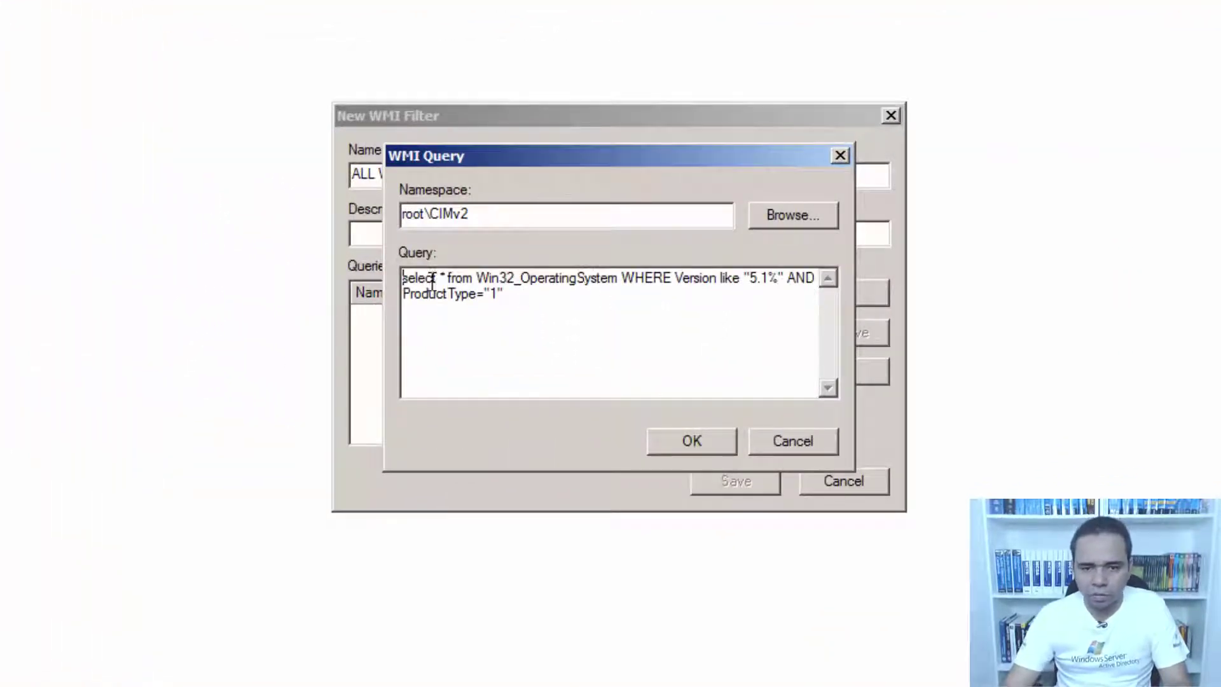
pyautogui.moveTo(481, 278); pyautogui.dragTo(787, 293)
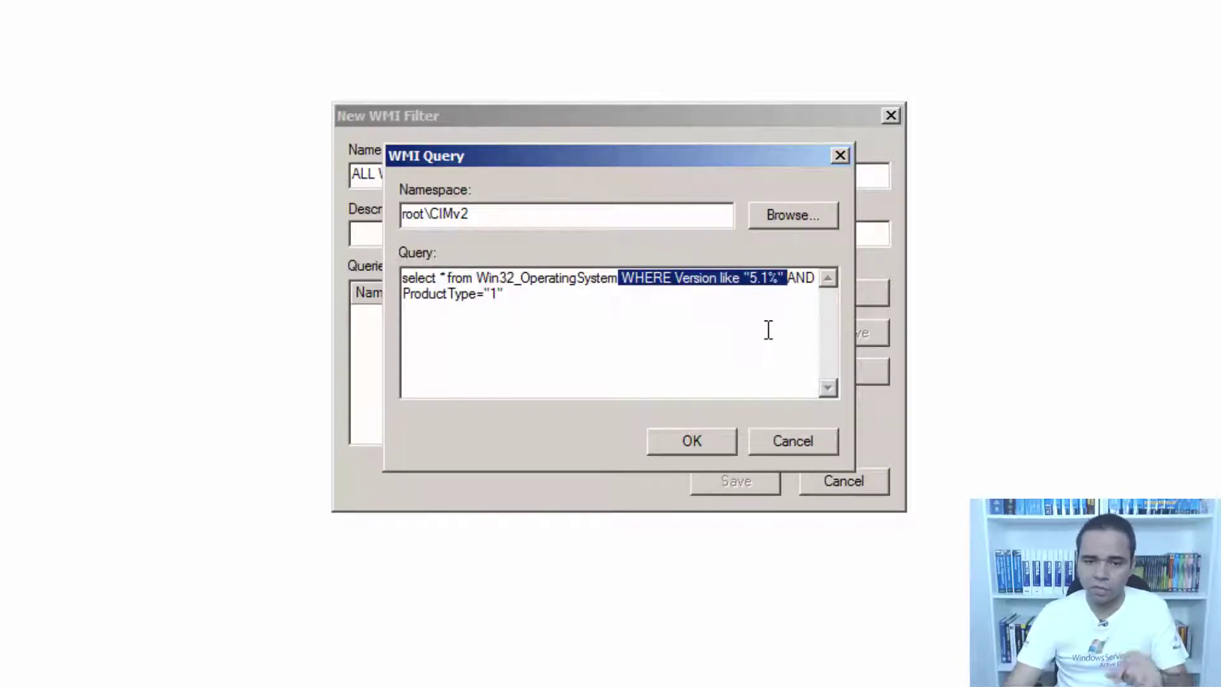
pyautogui.click(697, 447)
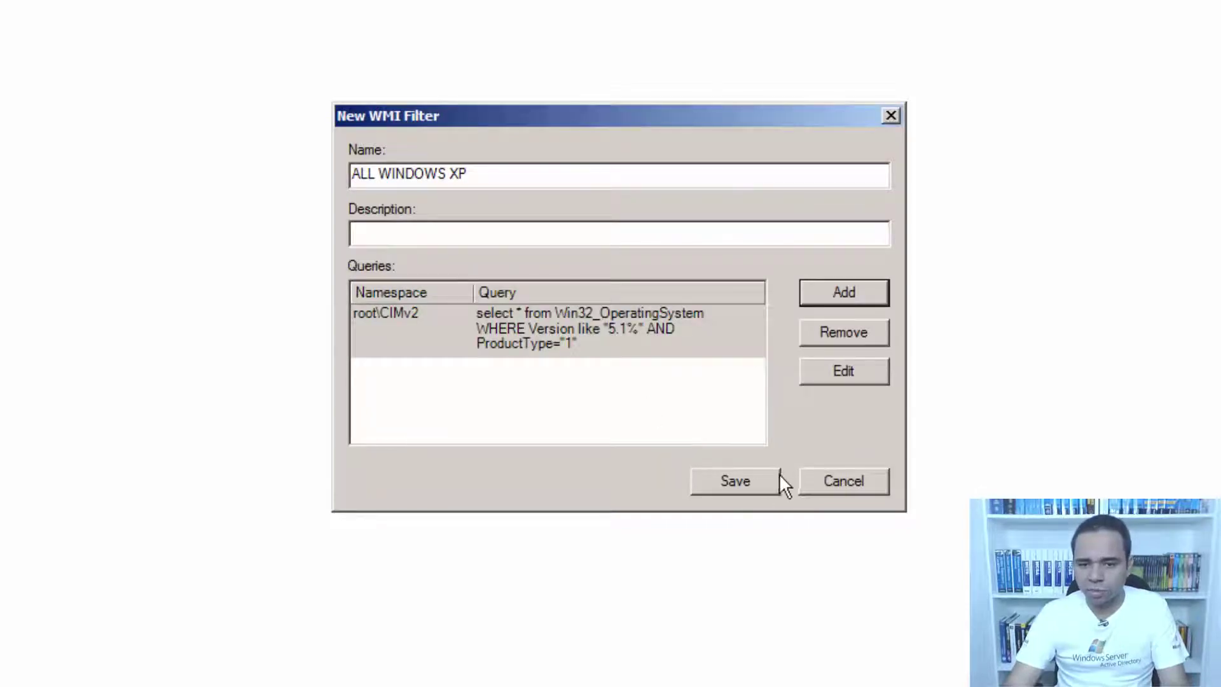
# Save the XP filter and start a new WMI filter named 'ALL WINDOWS W7'.
pyautogui.click(740, 487)
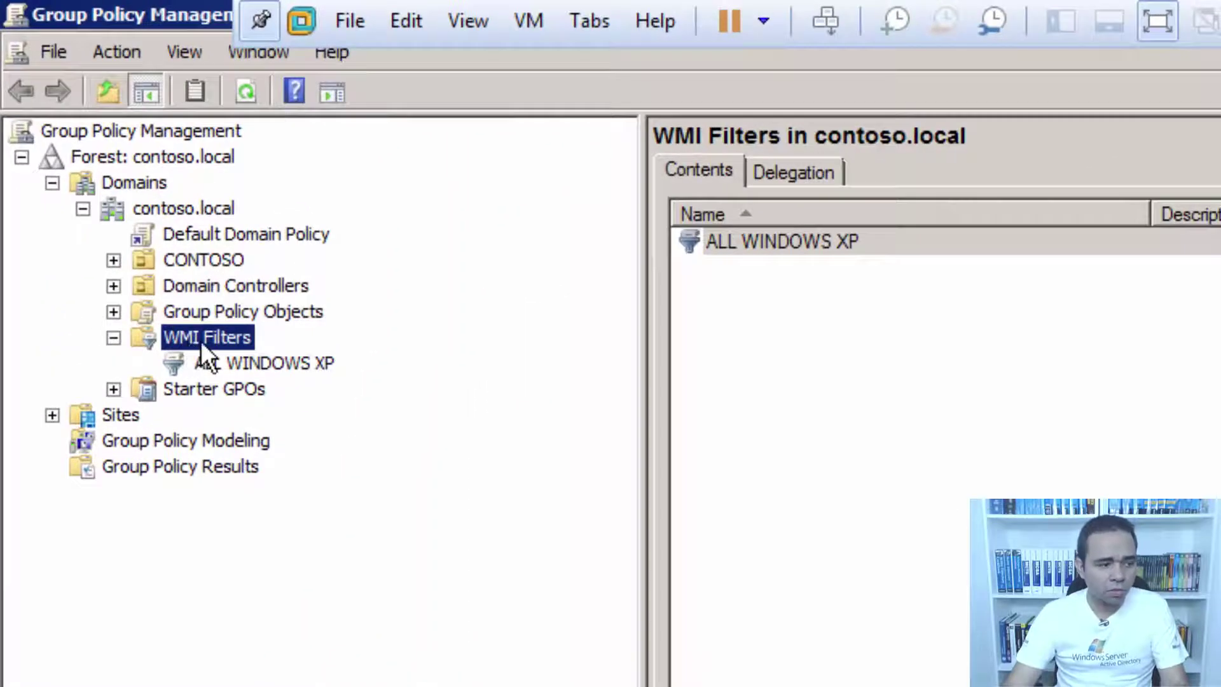
pyautogui.rightClick(200, 340)
pyautogui.click(257, 357)
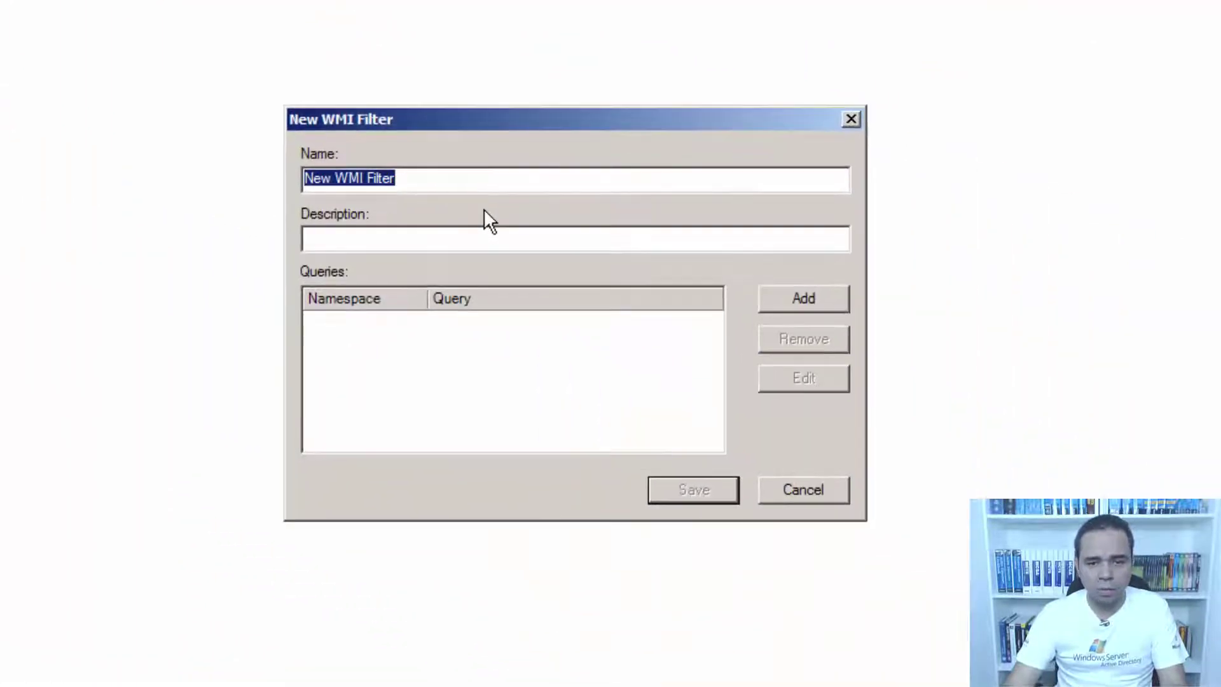
pyautogui.write('ACC')
pyautogui.press('BackSpace')
pyautogui.press('BackSpace')
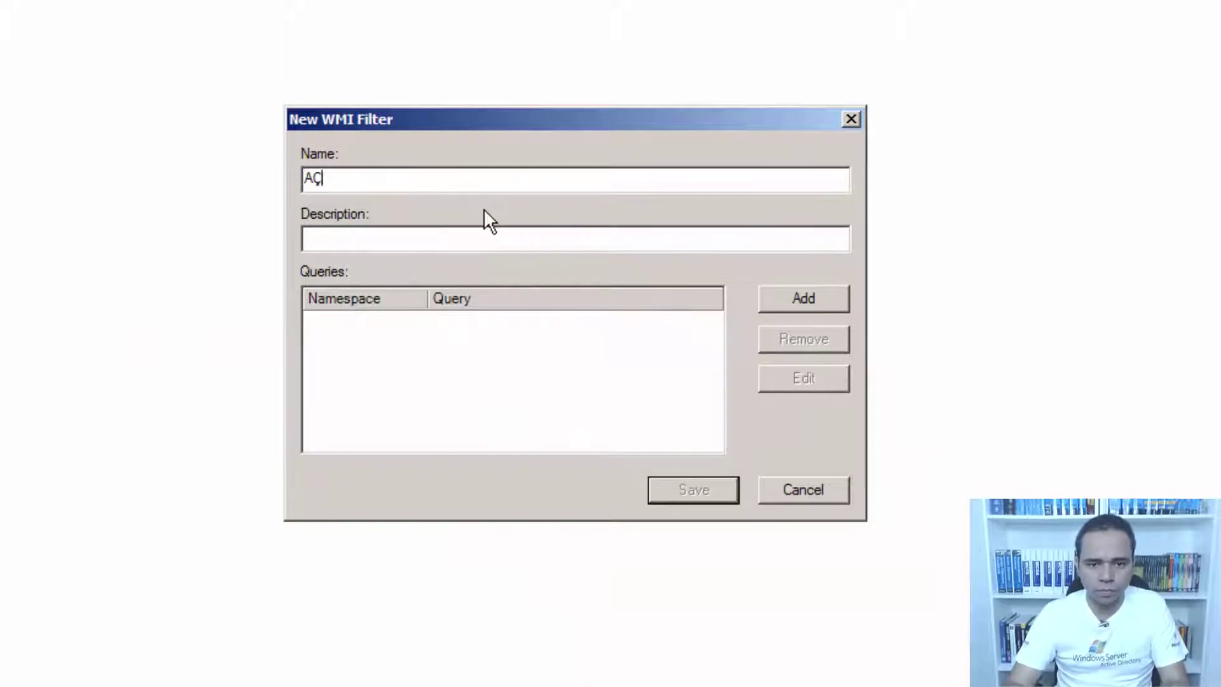
pyautogui.write('LL w')
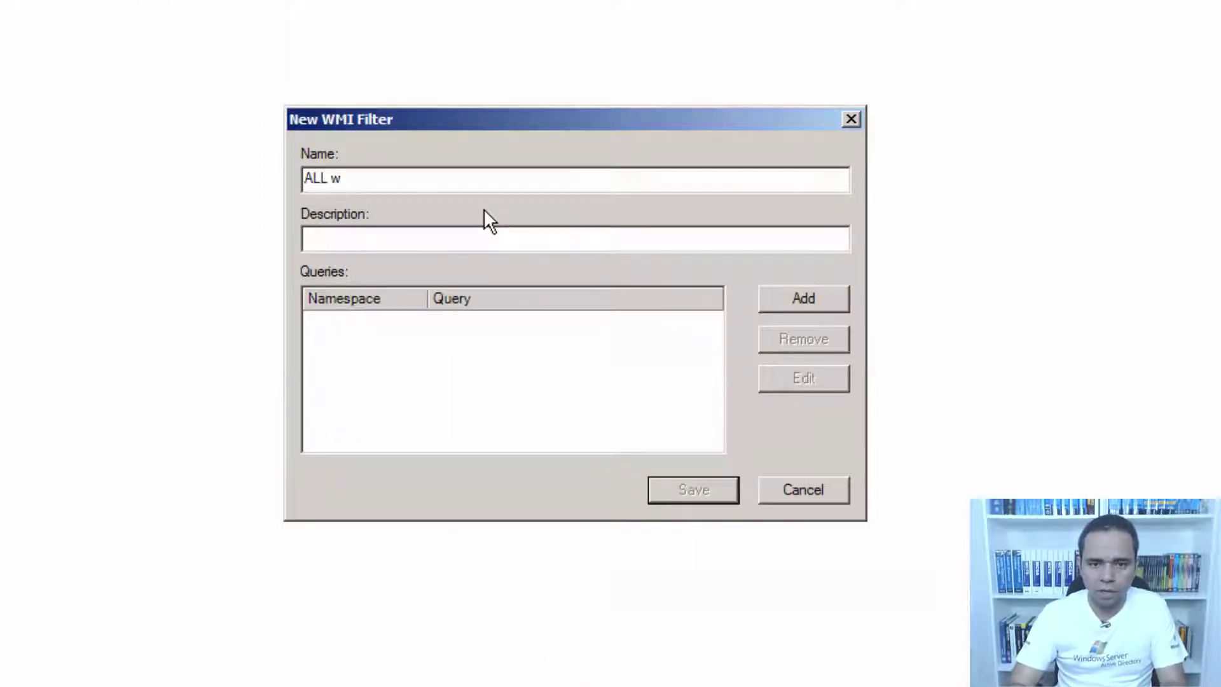
pyautogui.press('BackSpace')
pyautogui.write('WINDOWS X')
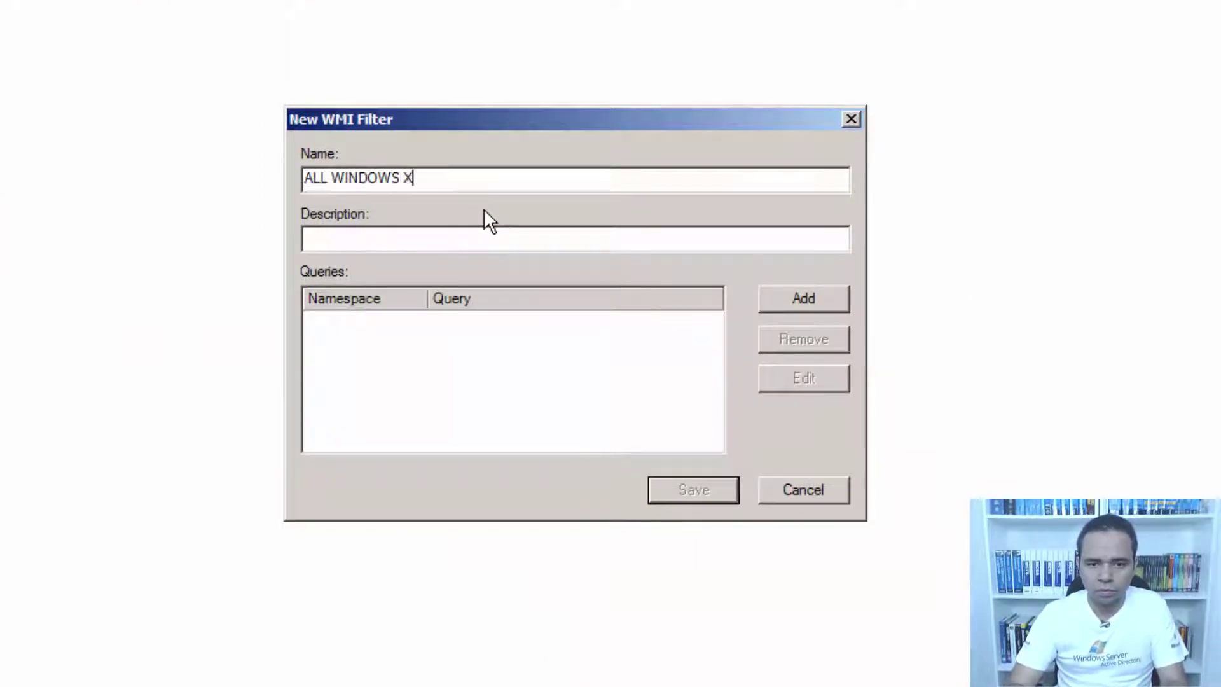
pyautogui.press('BackSpace')
pyautogui.write('W7')
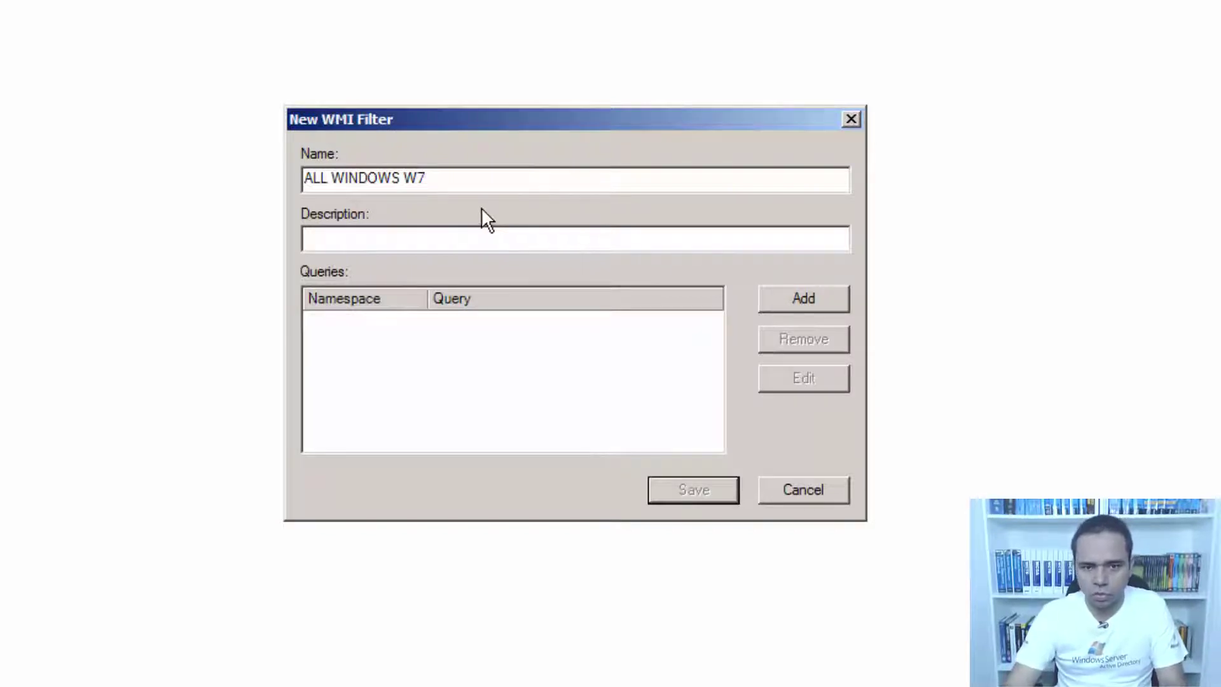
pyautogui.hotkey('ctrl', 'shift', 'Left')
pyautogui.hotkey('shift', 'Home')
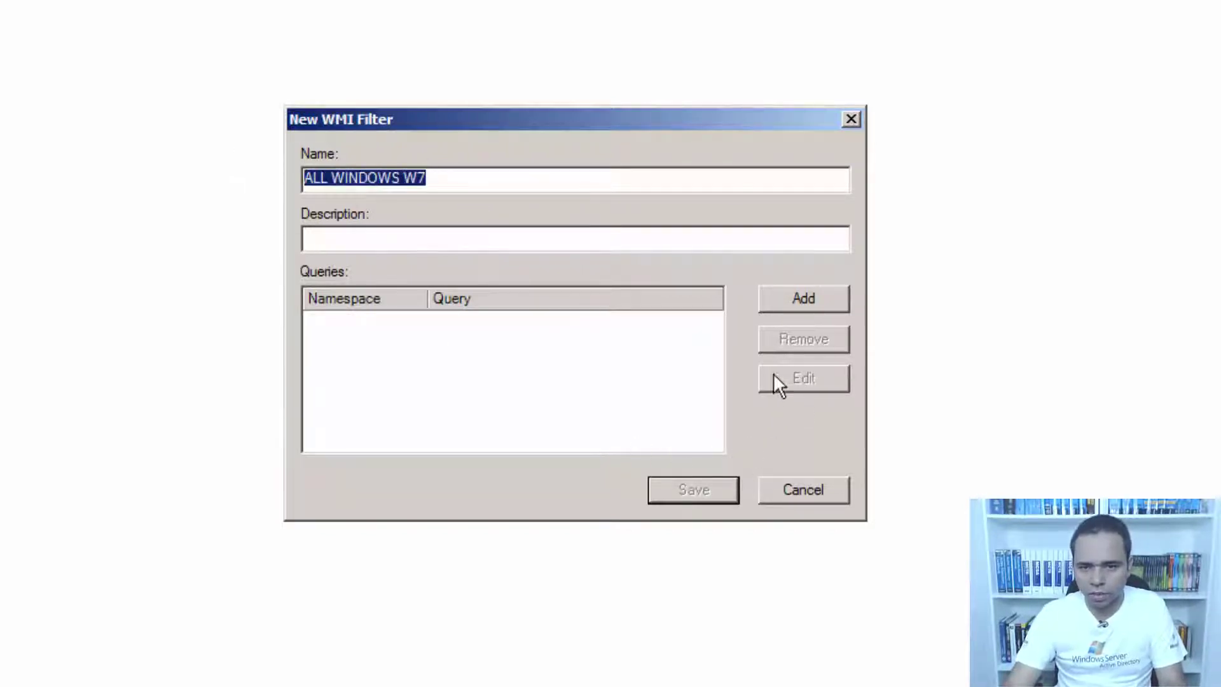
# Add the Windows 7 query (Version like "6.1%") from WMIQUERY.txt and save the filter.
pyautogui.click(800, 296)
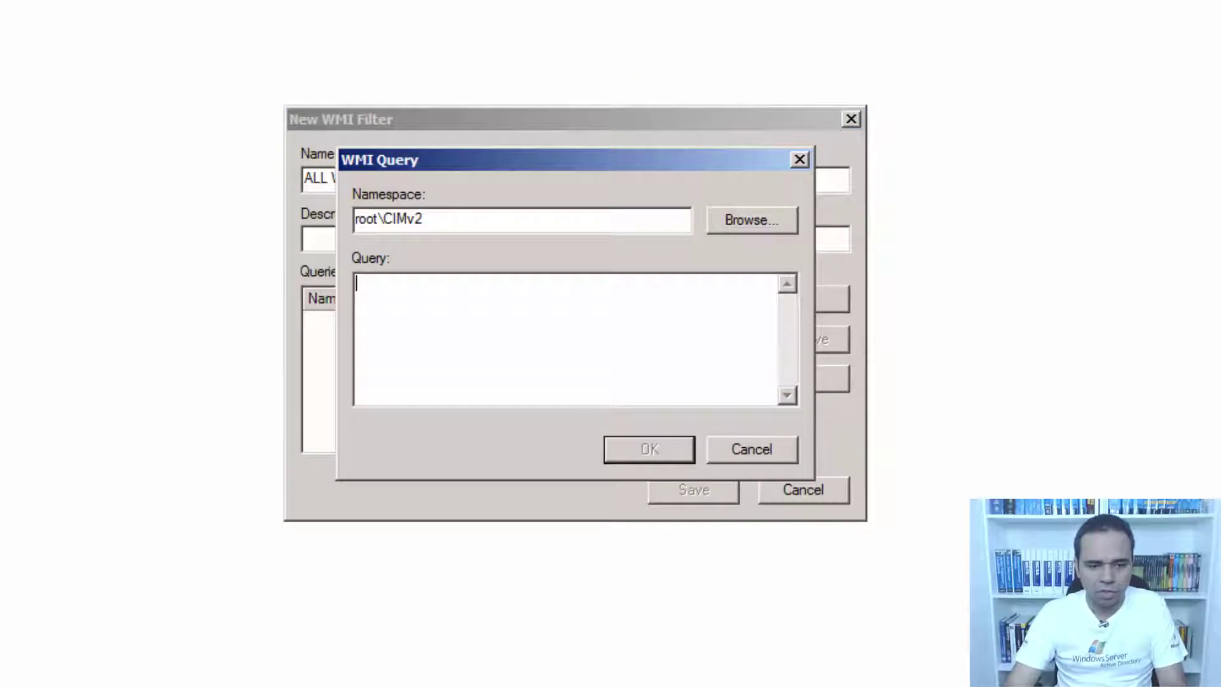
pyautogui.hotkey('alt', 'Tab')
pyautogui.moveTo(969, 200); pyautogui.dragTo(167, 202)
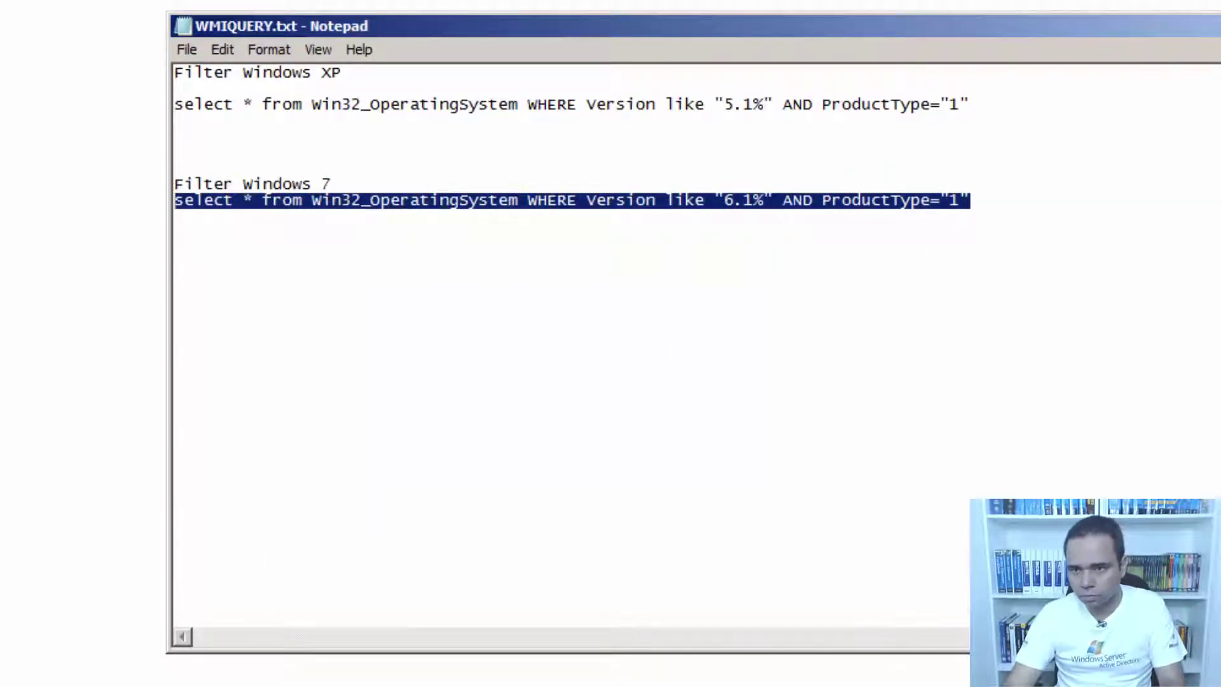
pyautogui.hotkey('ctrl', 'c')
pyautogui.hotkey('alt', 'Tab')
pyautogui.click(611, 327)
pyautogui.hotkey('ctrl', 'v')
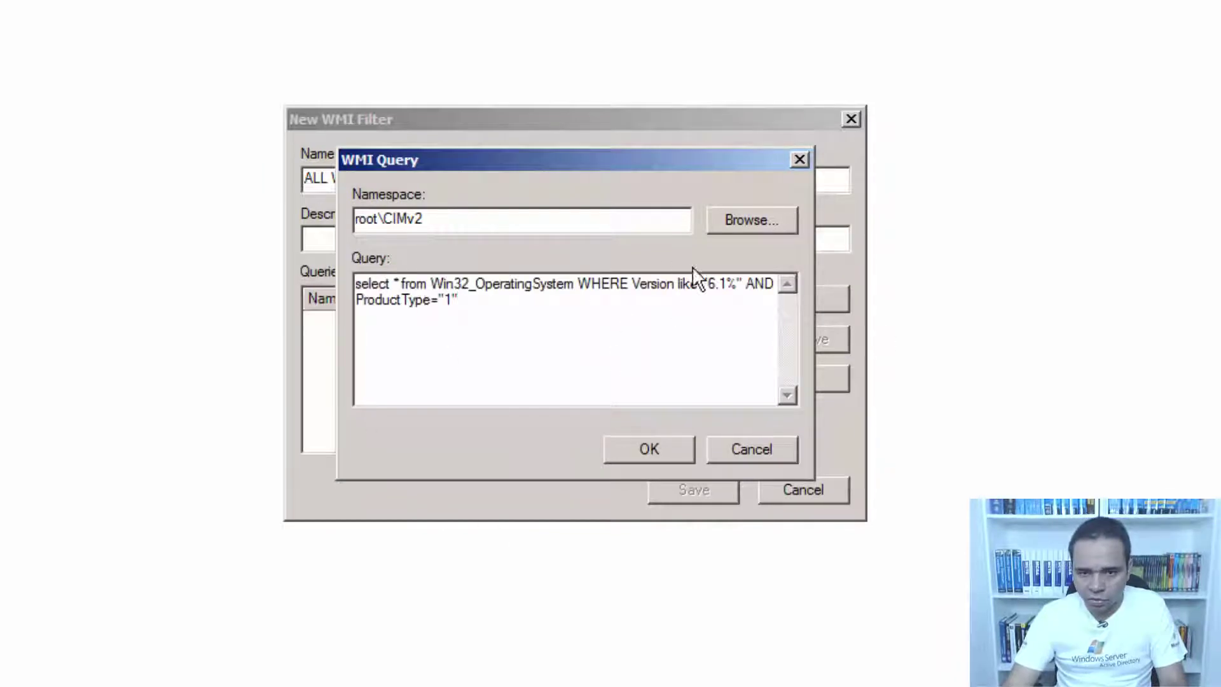
pyautogui.moveTo(698, 284); pyautogui.dragTo(738, 287)
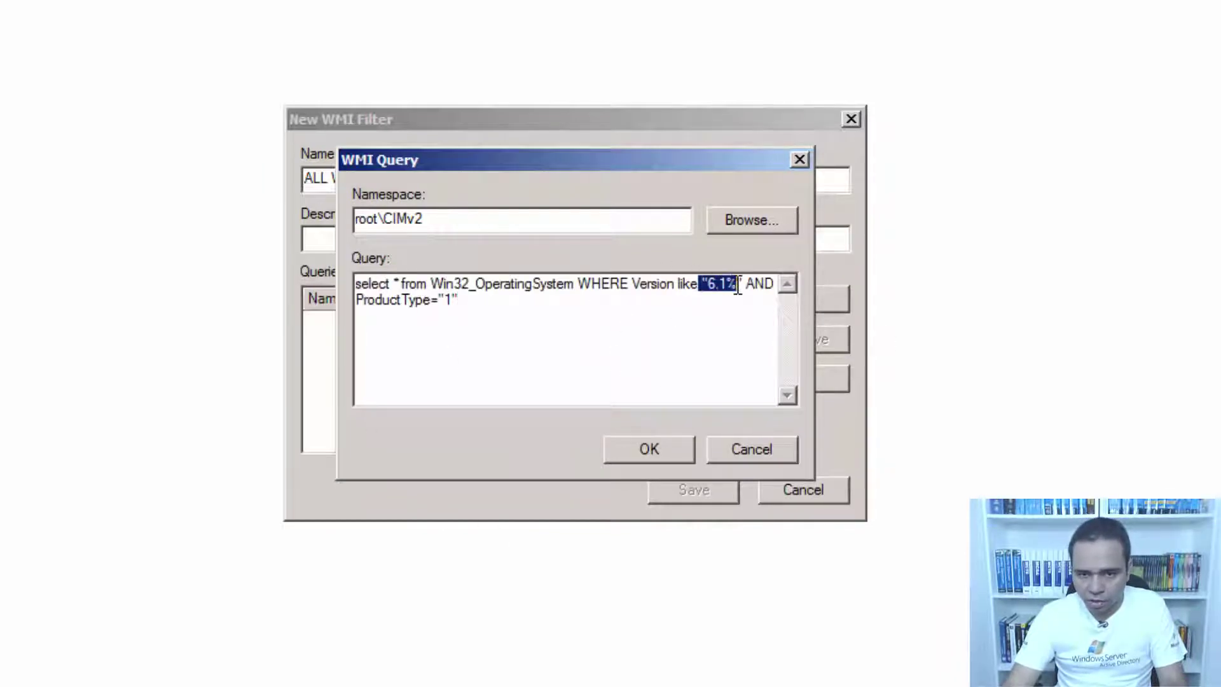
pyautogui.click(664, 451)
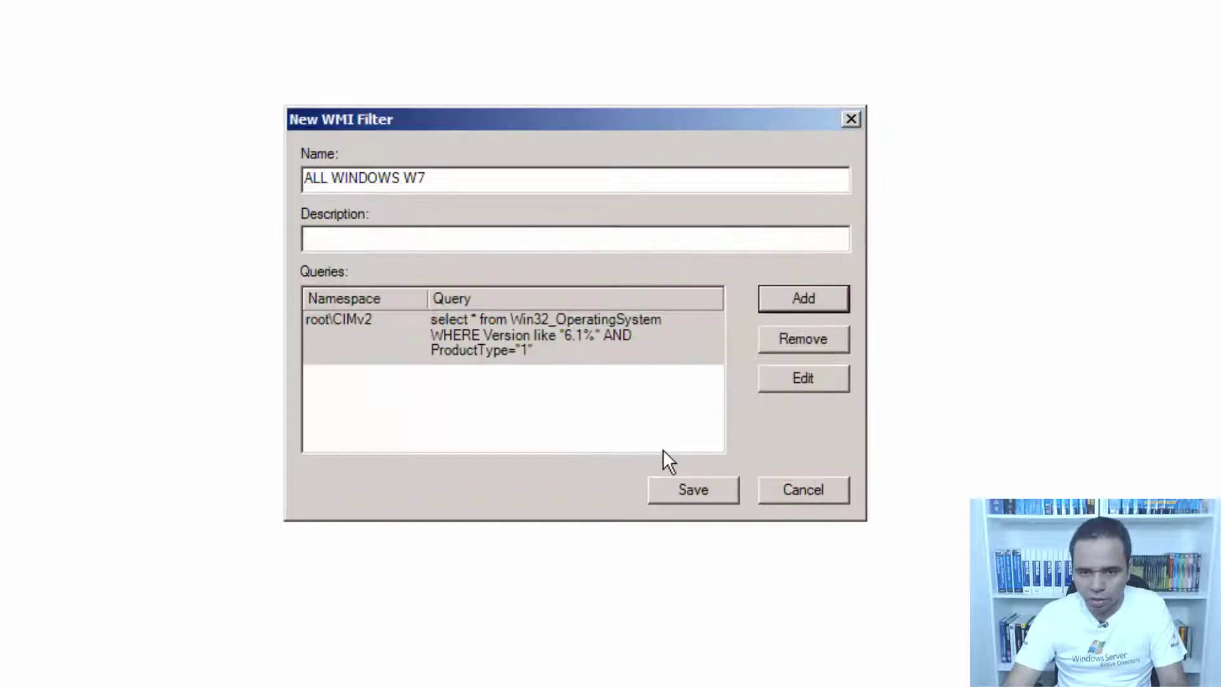
pyautogui.click(694, 488)
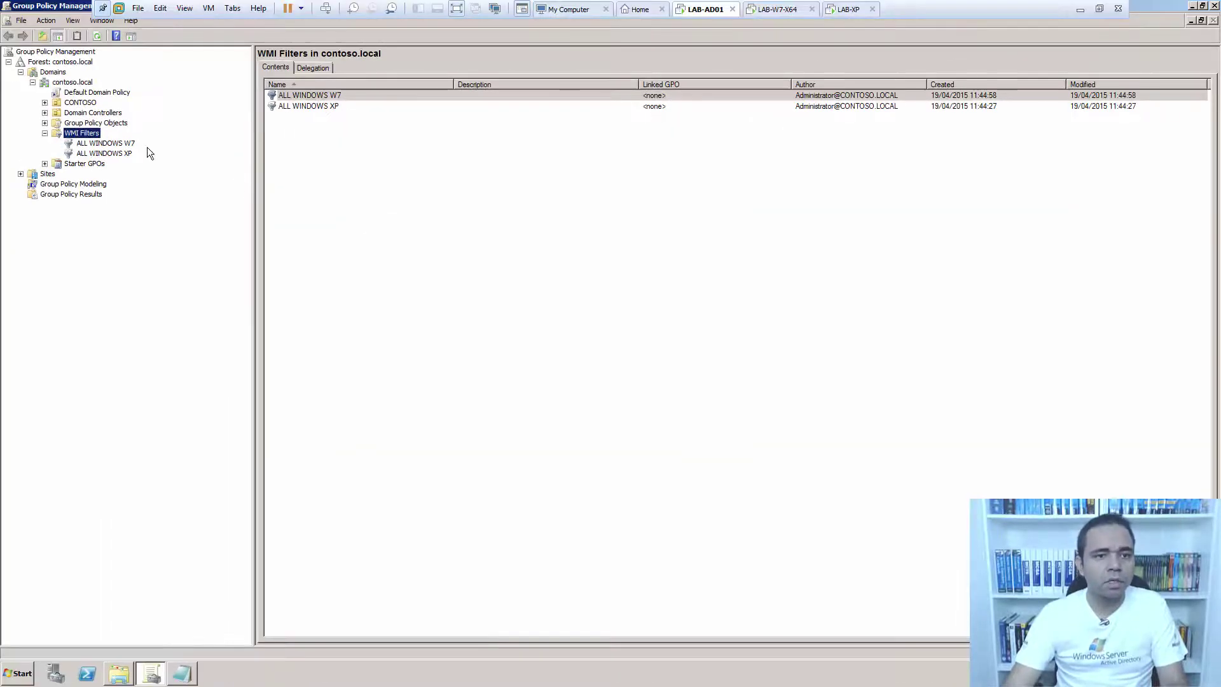
# View the ALL WINDOWS W7 filter's General tab with its root\CIMv2 query and no GPOs using it.
pyautogui.click(127, 144)
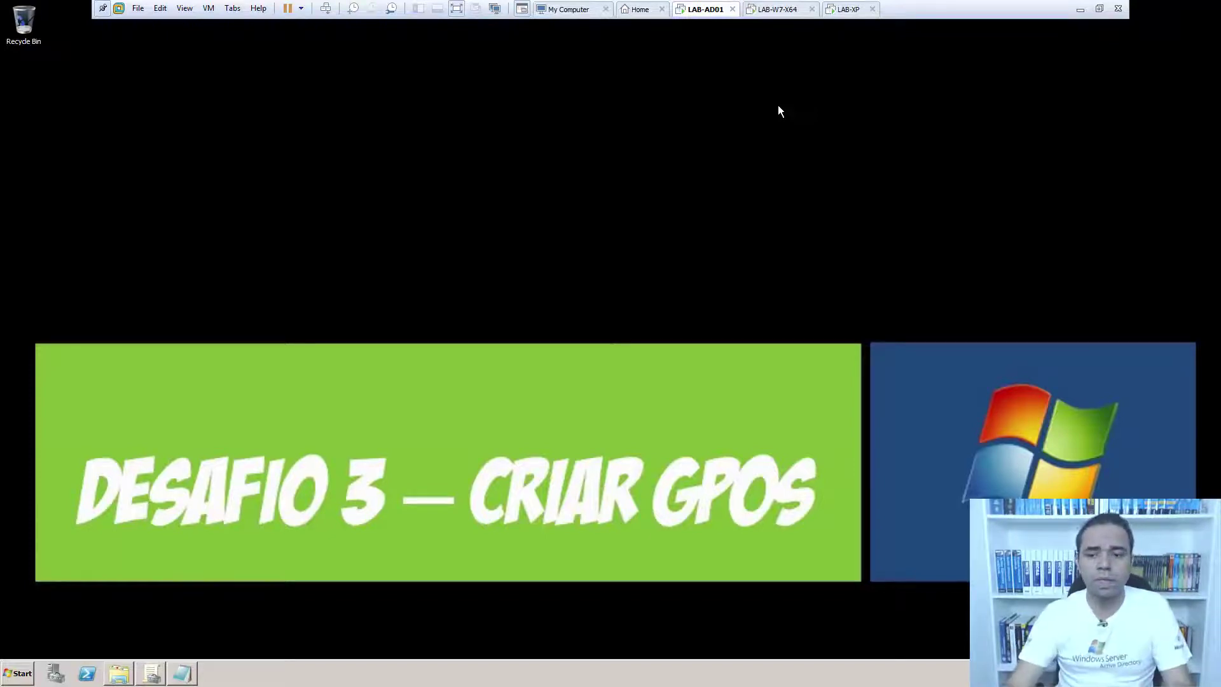
pyautogui.click(150, 672)
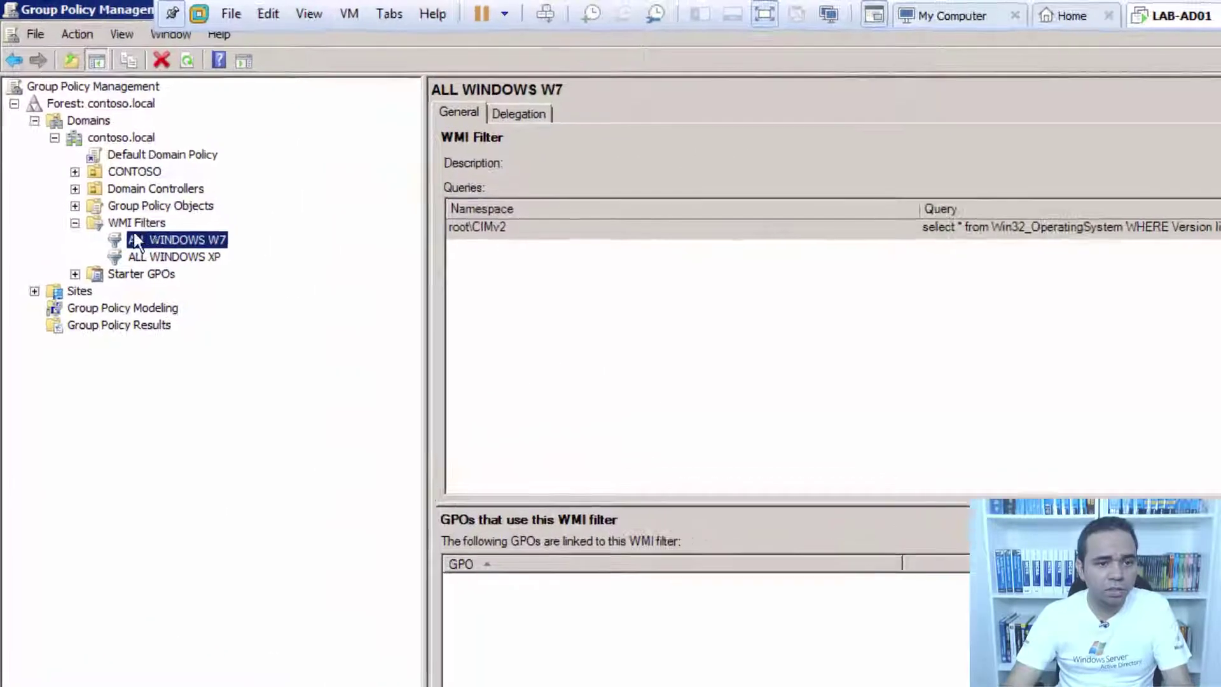
# Expand the Group Policy Objects container and start a new GPO.
pyautogui.click(122, 204)
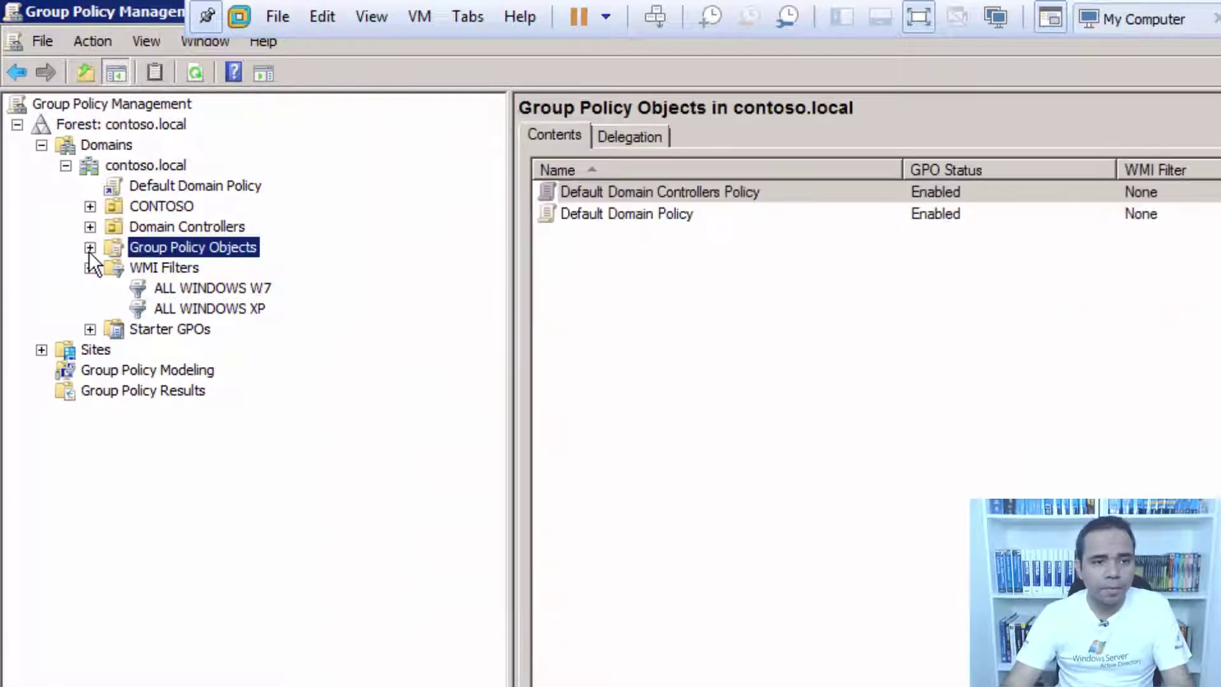
pyautogui.click(89, 248)
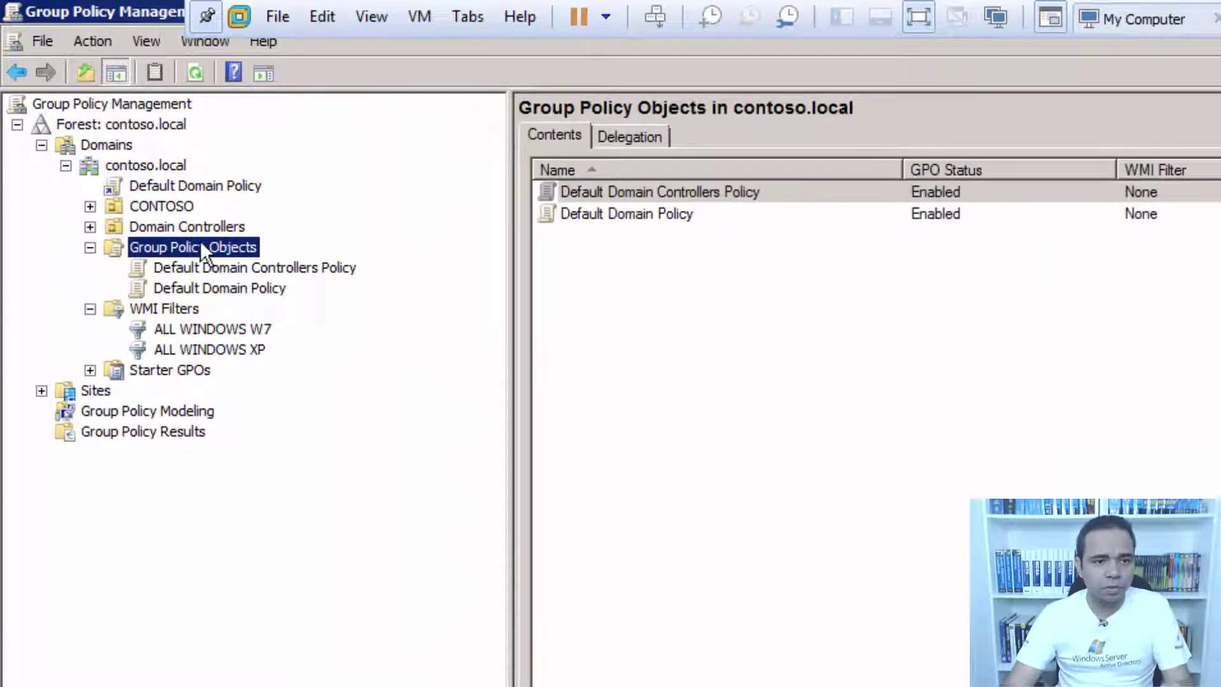
pyautogui.rightClick(201, 247)
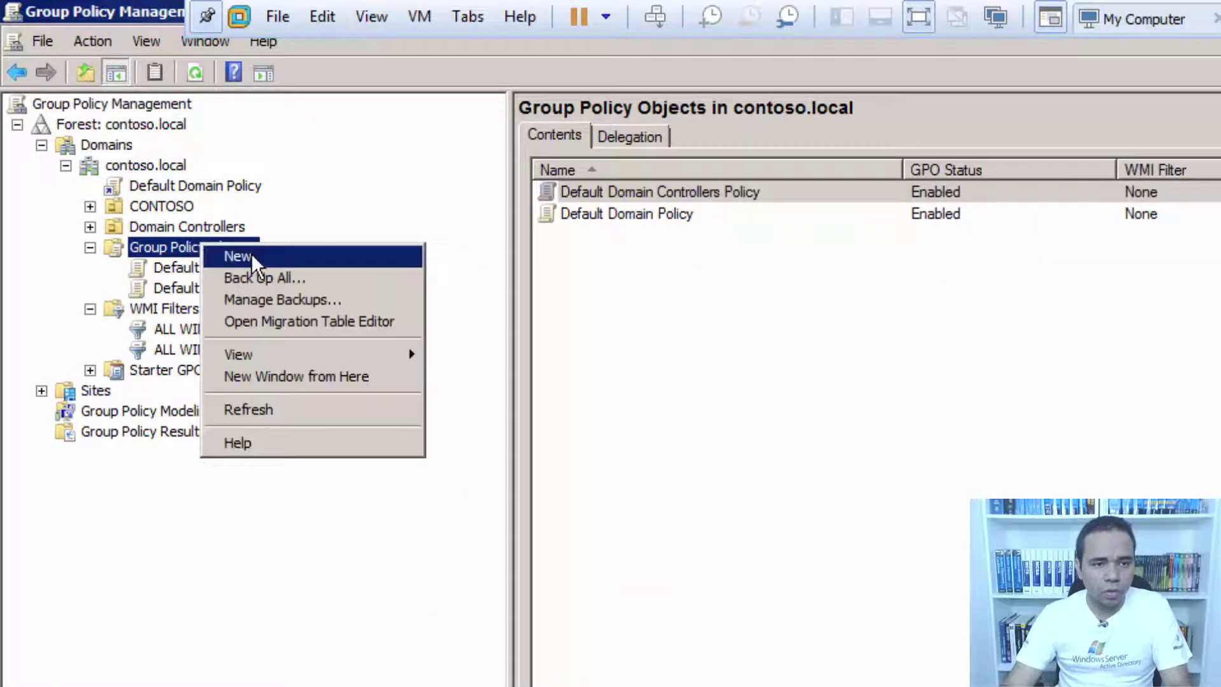
pyautogui.click(170, 244)
pyautogui.rightClick(171, 244)
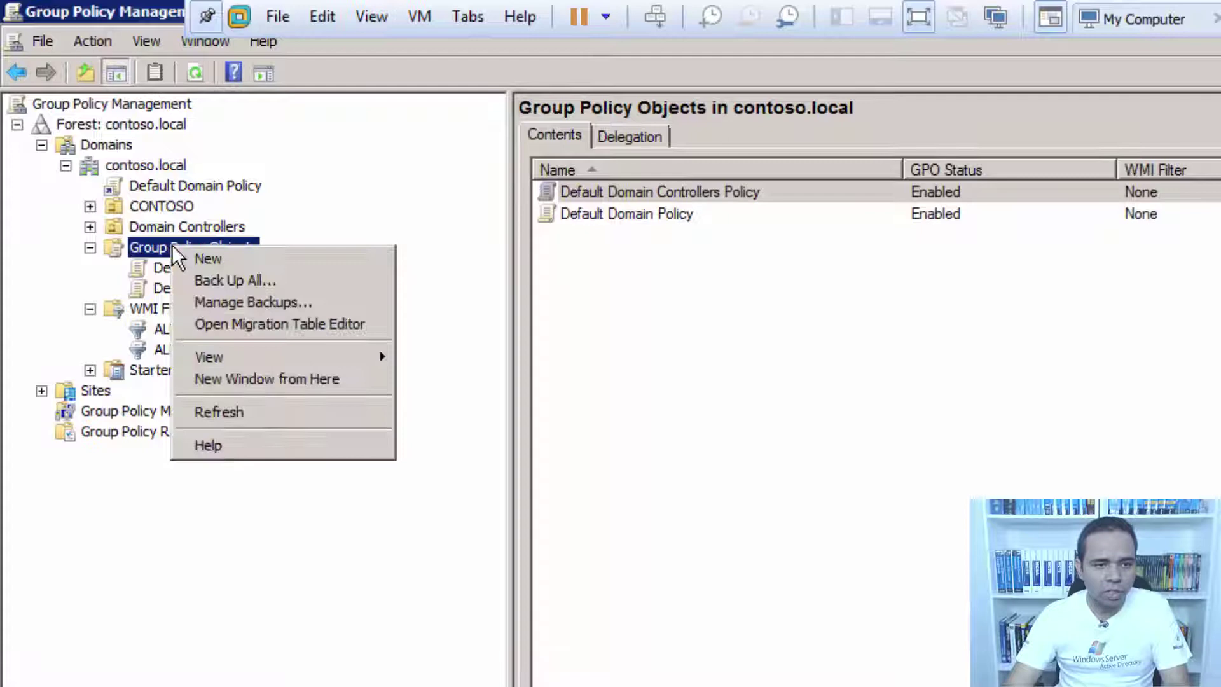
pyautogui.click(235, 257)
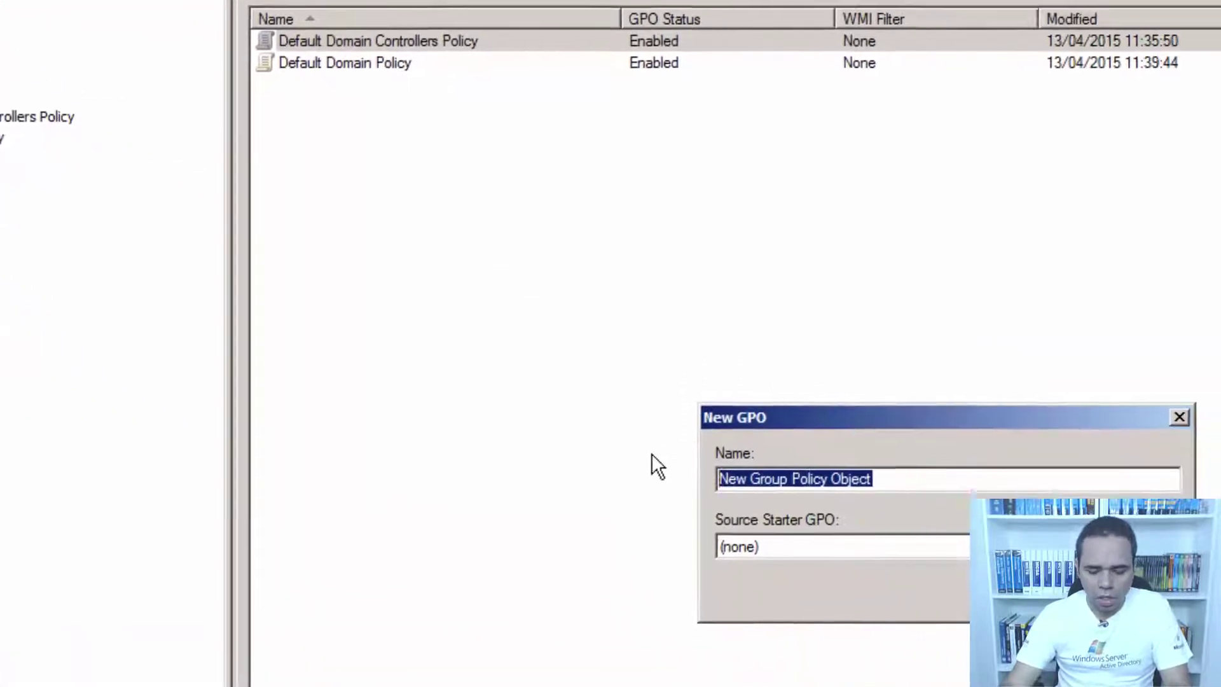
# Name the GPO 'GPO-GLOBAL-COMP-DISABLE-FIREWALL-W7' and create it.
pyautogui.write('GPO-')
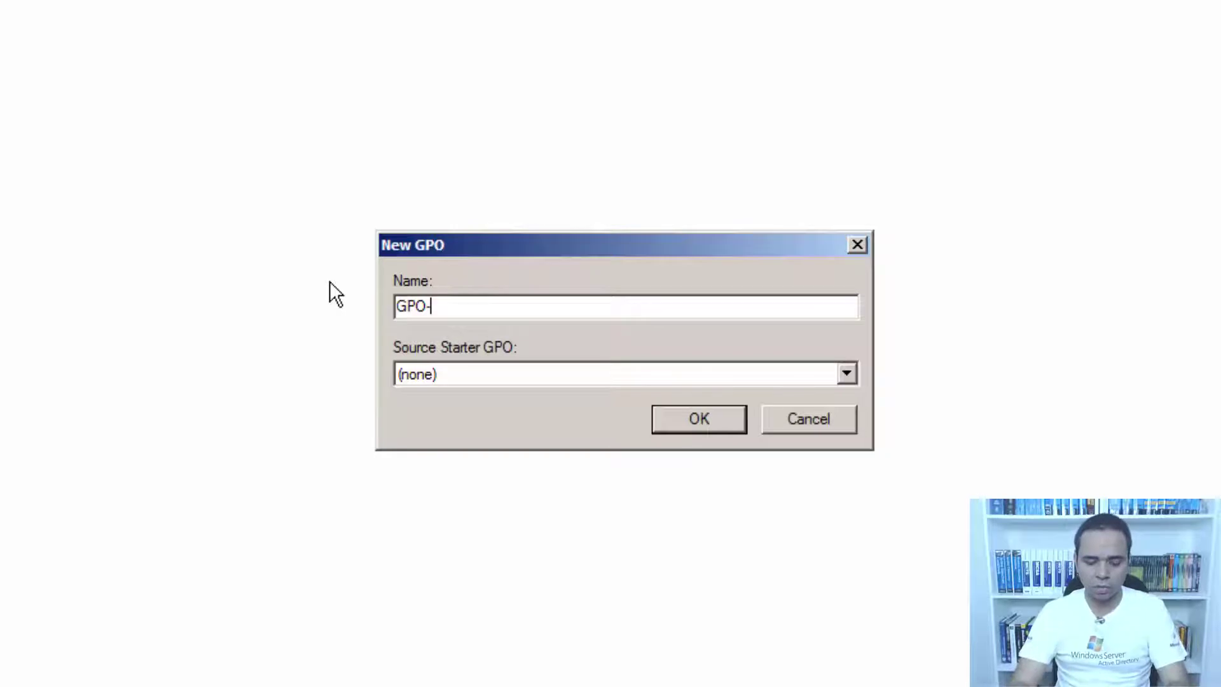
pyautogui.write('GLOAL')
pyautogui.press('BackSpace')
pyautogui.press('BackSpace')
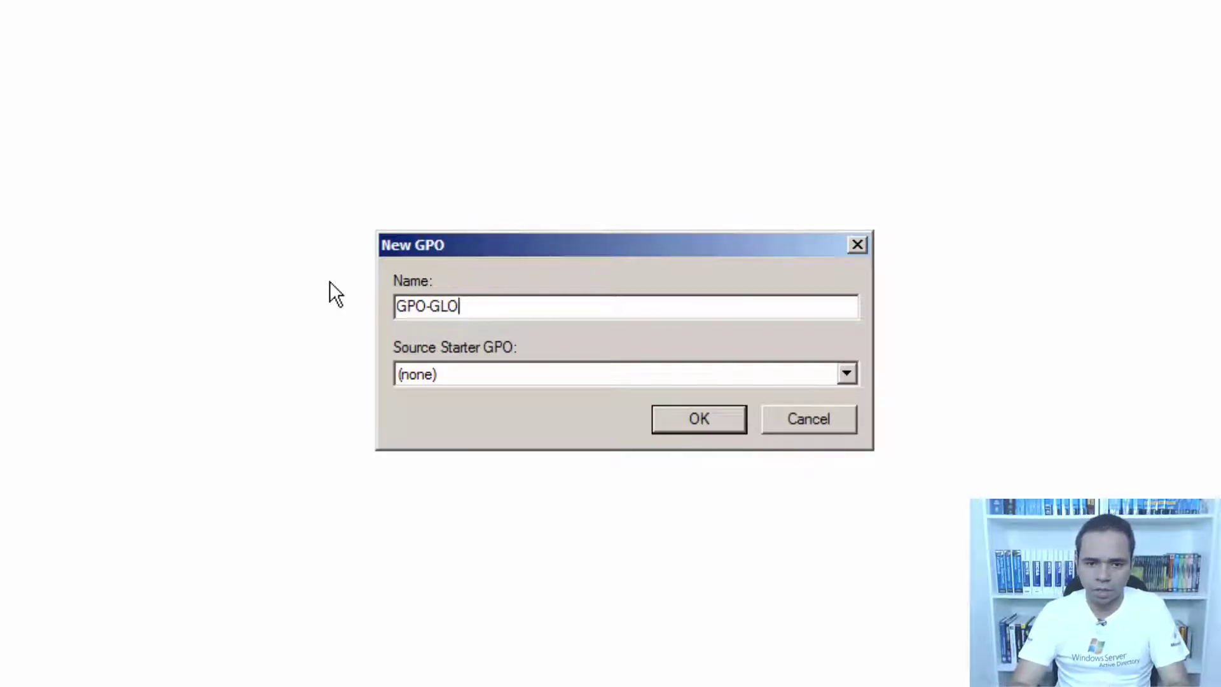
pyautogui.write('BAL-')
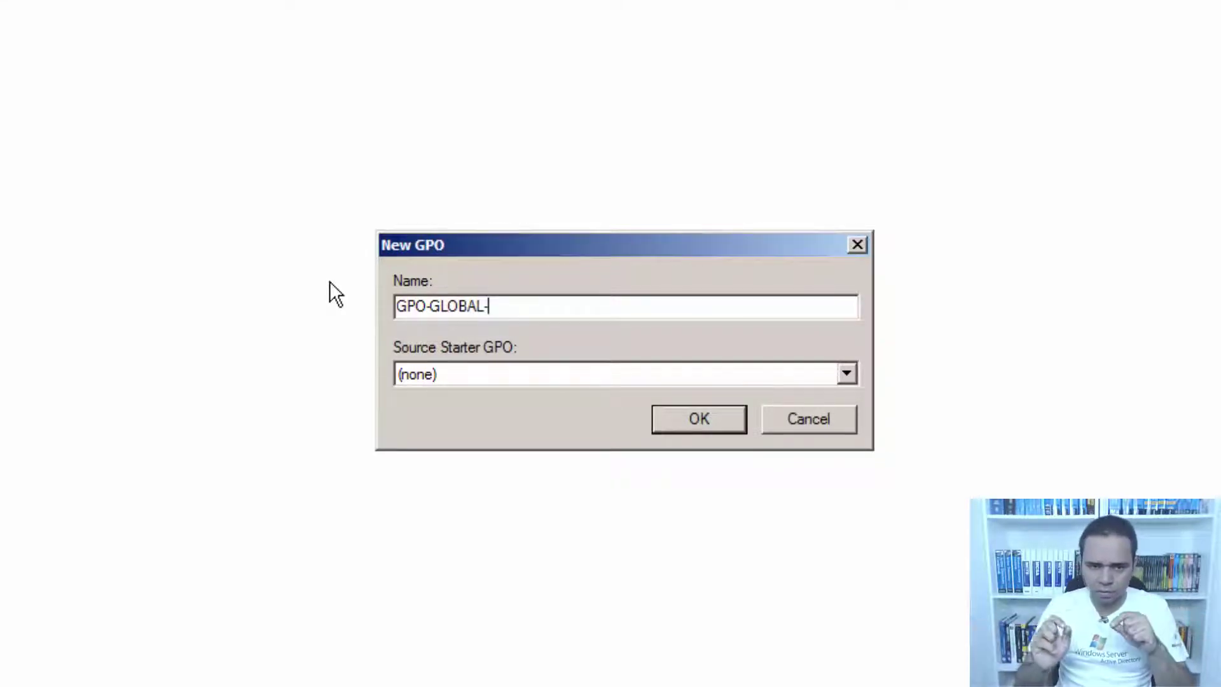
pyautogui.write('COMP-')
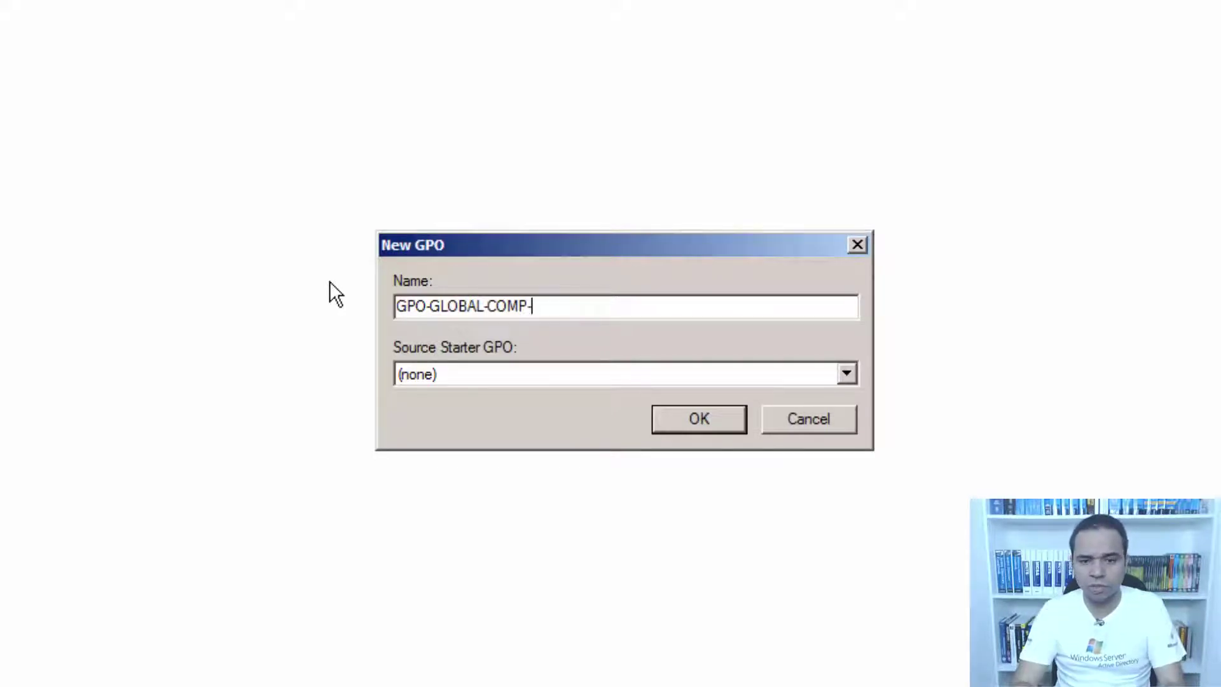
pyautogui.write('DISA')
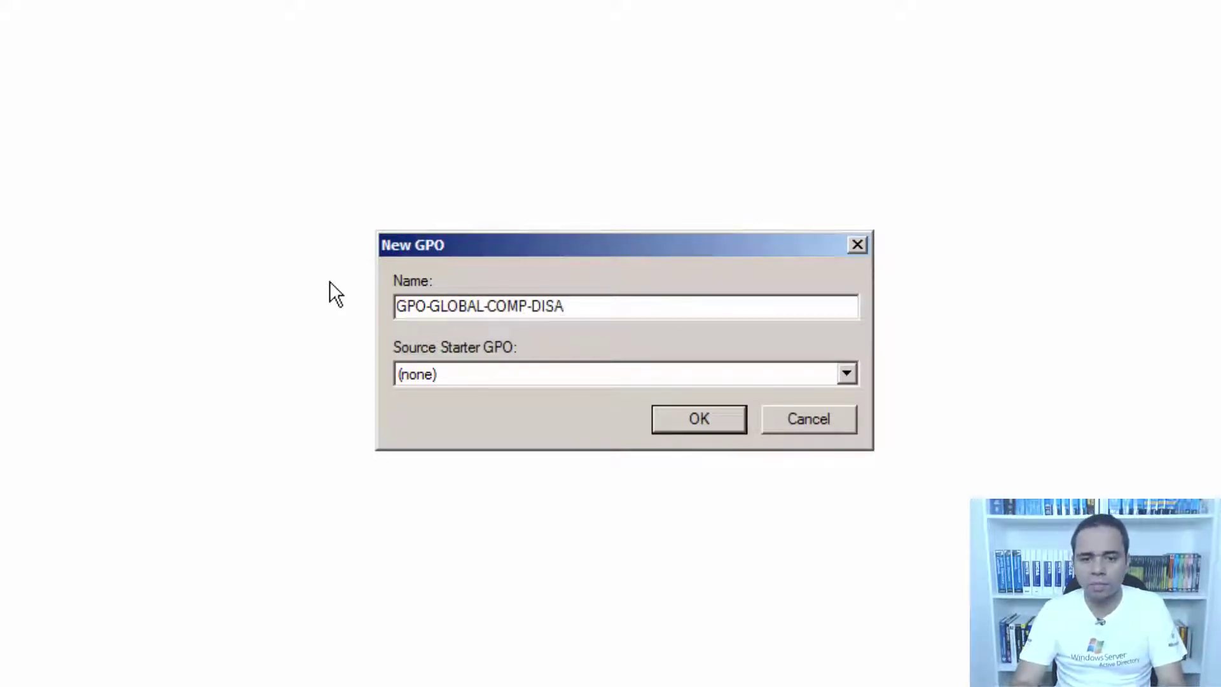
pyautogui.write('BLE-')
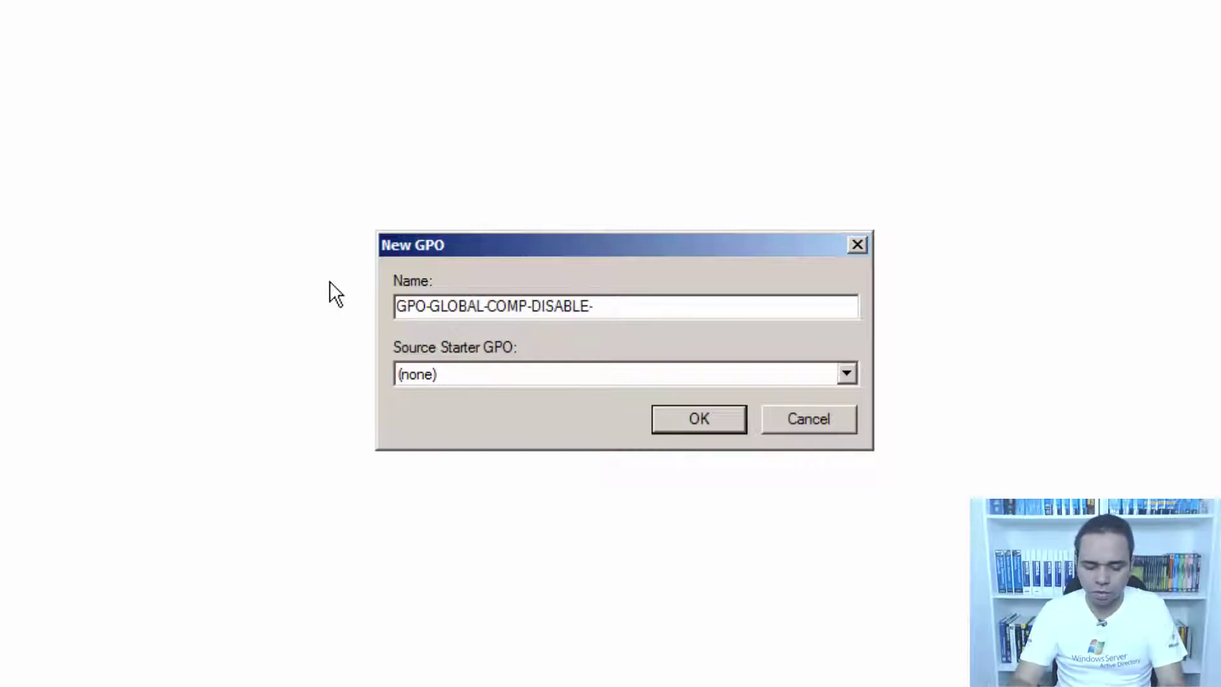
pyautogui.write('FIREWALL-')
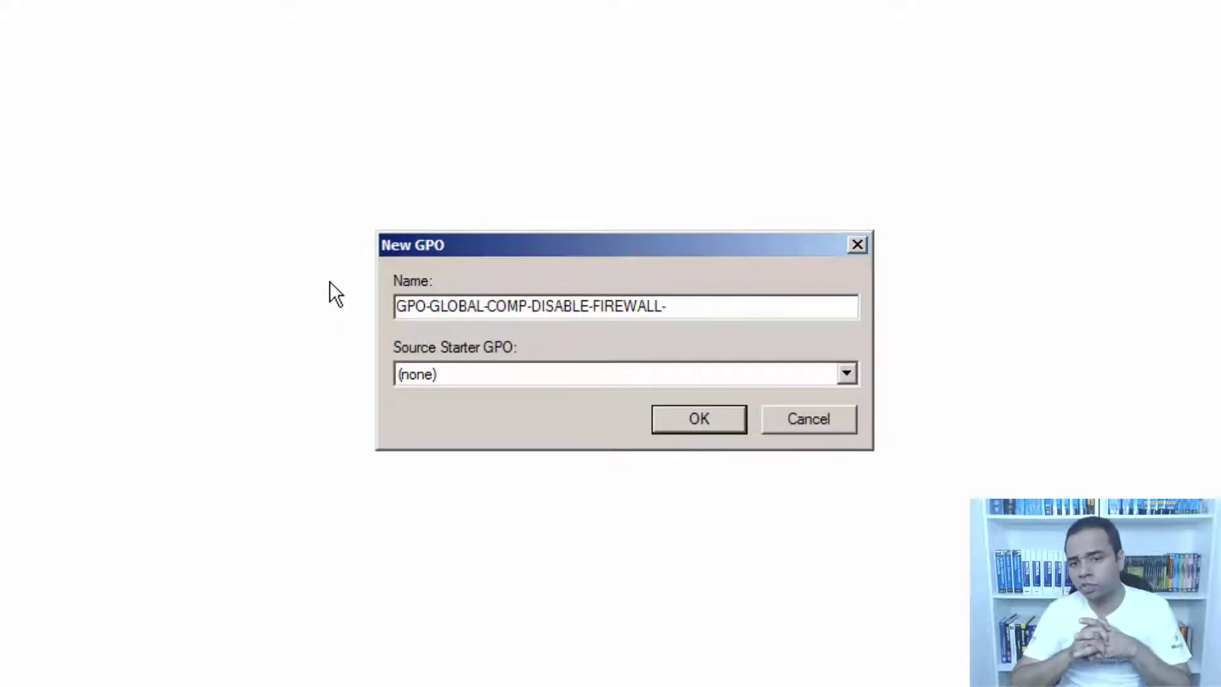
pyautogui.write('W7')
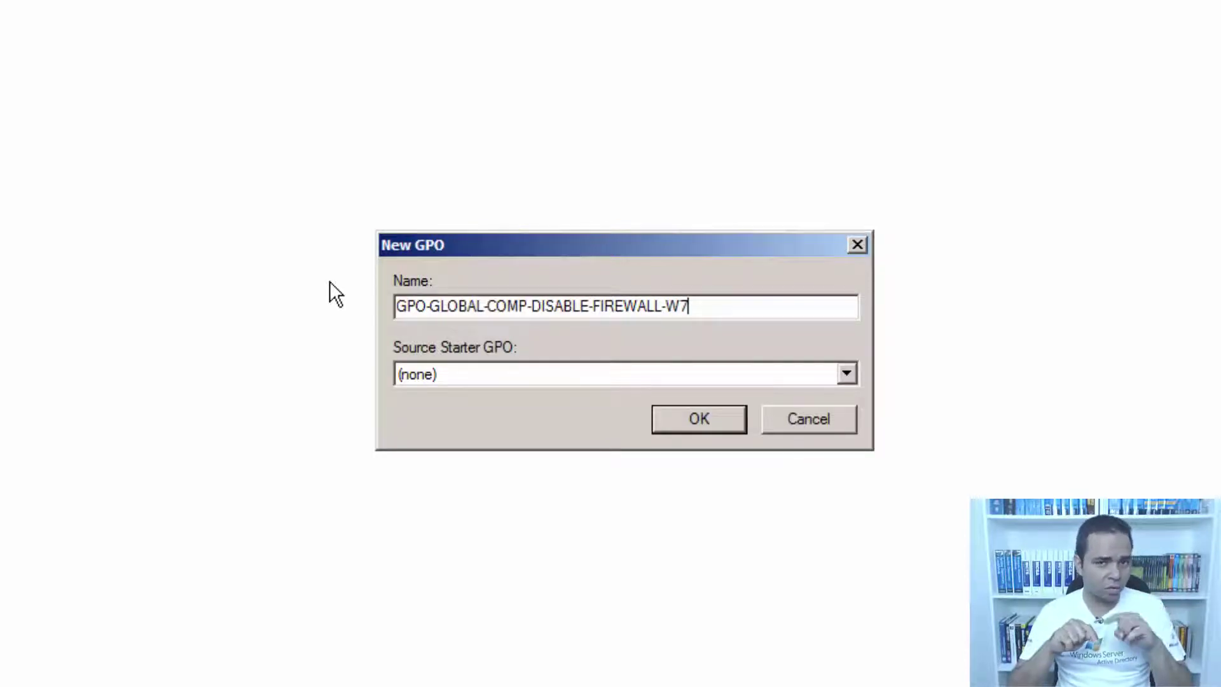
pyautogui.click(712, 417)
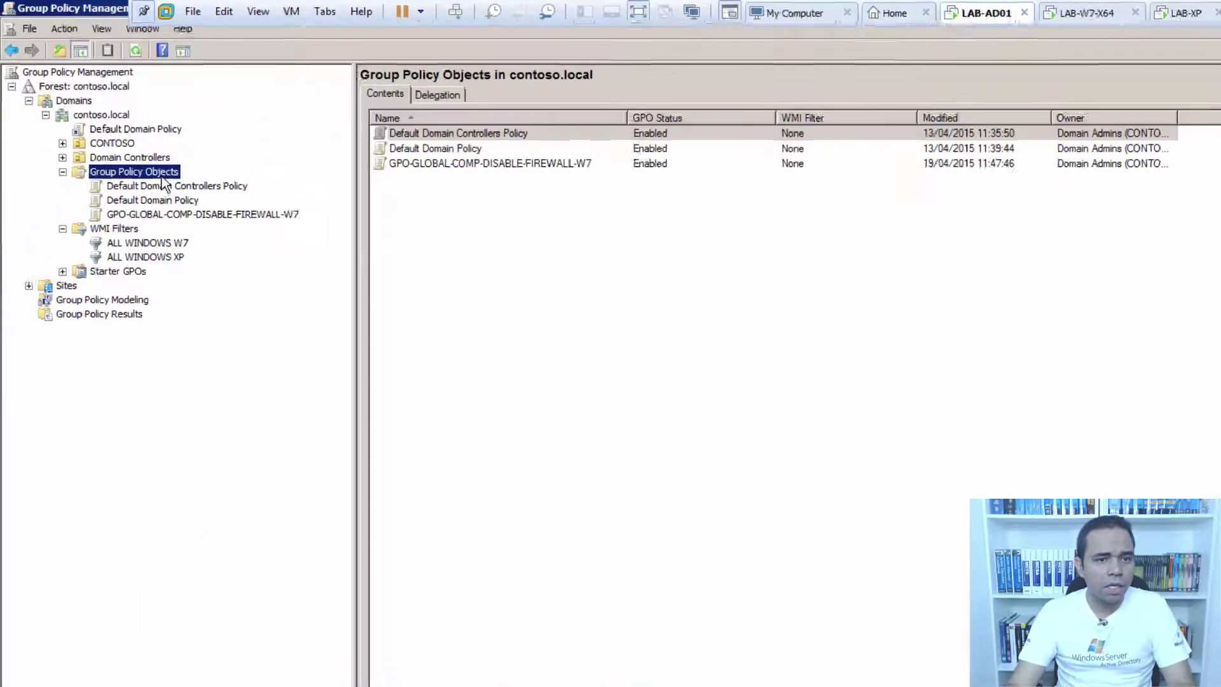
# Copy the W7 GPO's name and create 'GPO-GLOBAL-COMP-DISABLE-FIREWALL-XP' from it.
pyautogui.rightClick(114, 123)
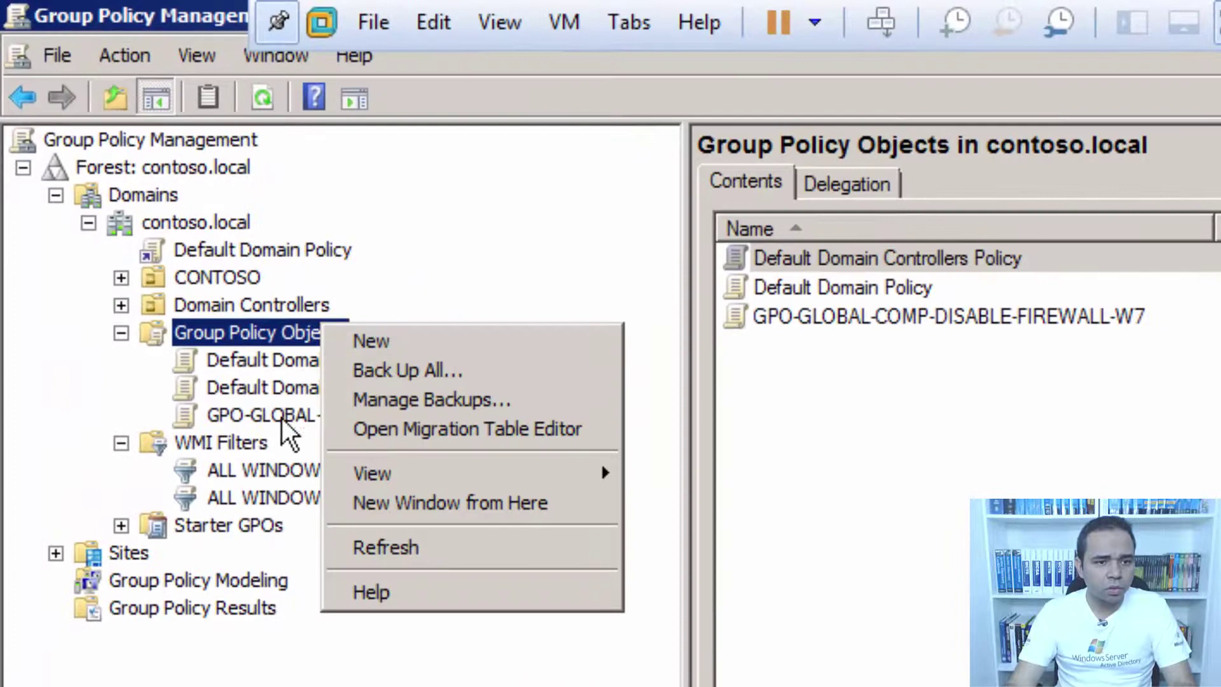
pyautogui.click(281, 418)
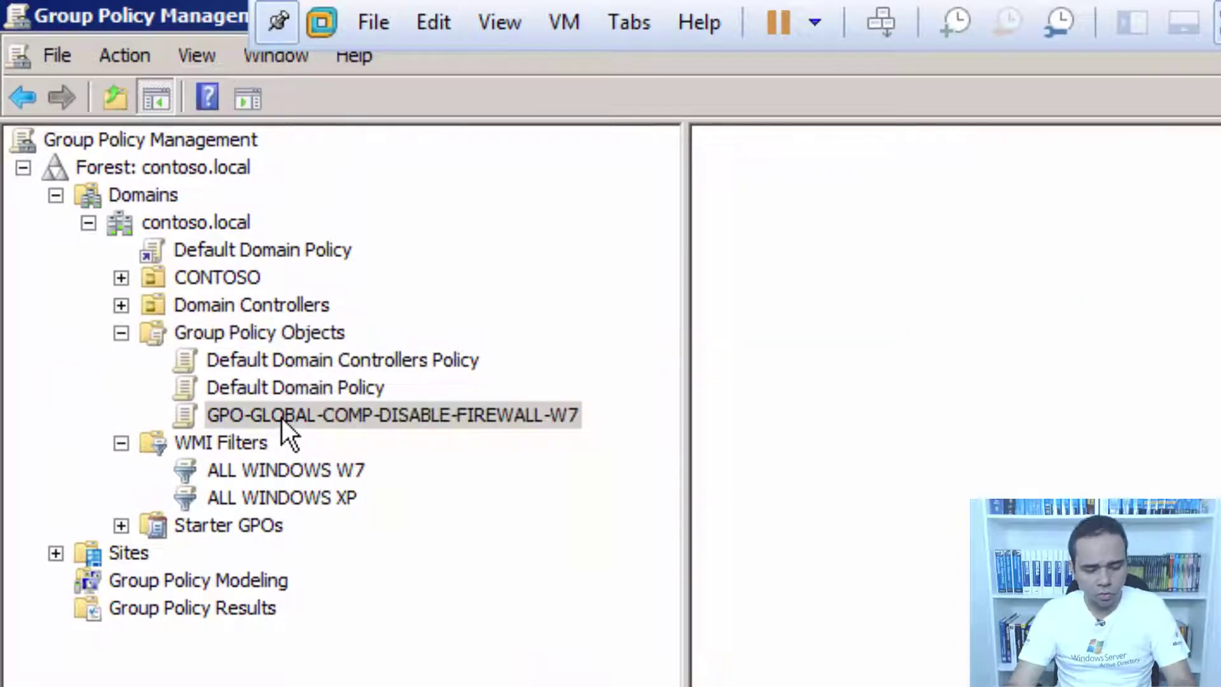
pyautogui.press('F2')
pyautogui.hotkey('ctrl', 'c')
pyautogui.click(494, 415)
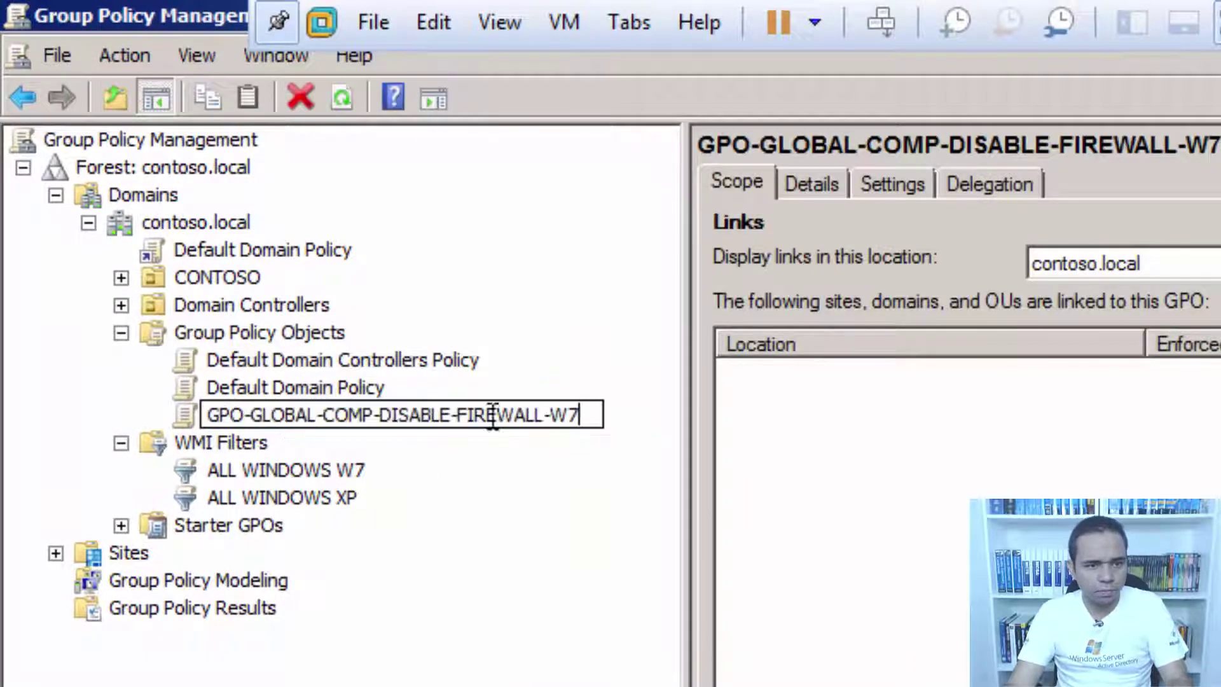
pyautogui.press('Return')
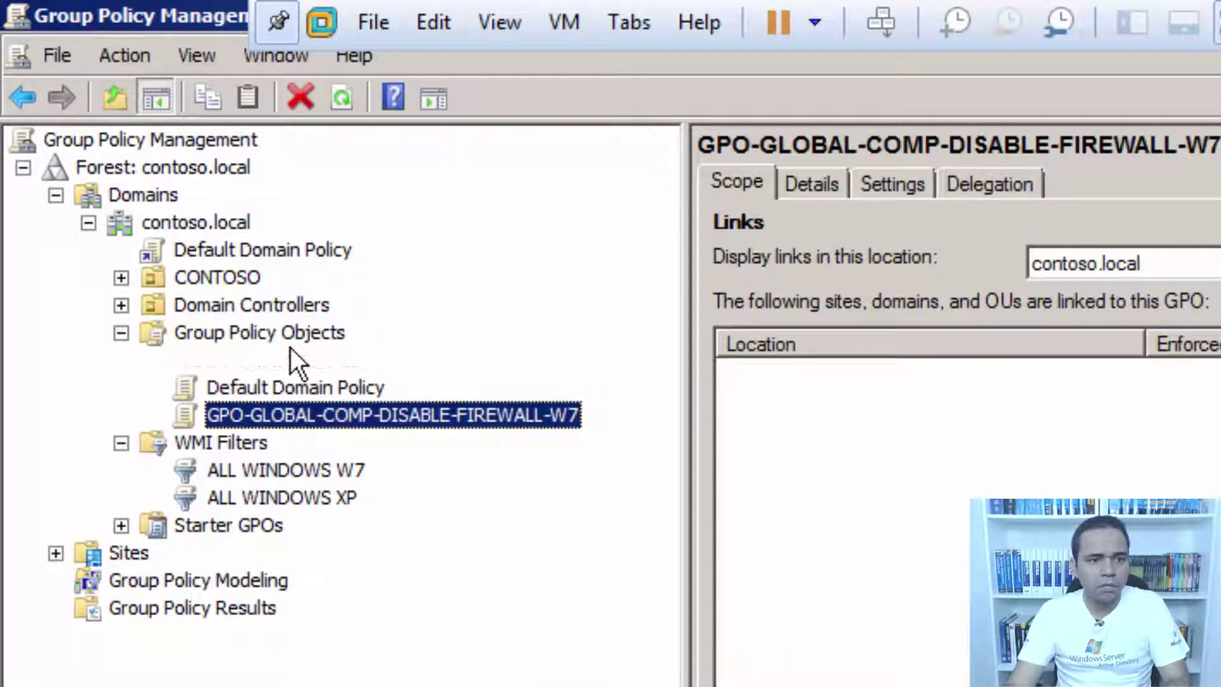
pyautogui.rightClick(290, 351)
pyautogui.rightClick(290, 336)
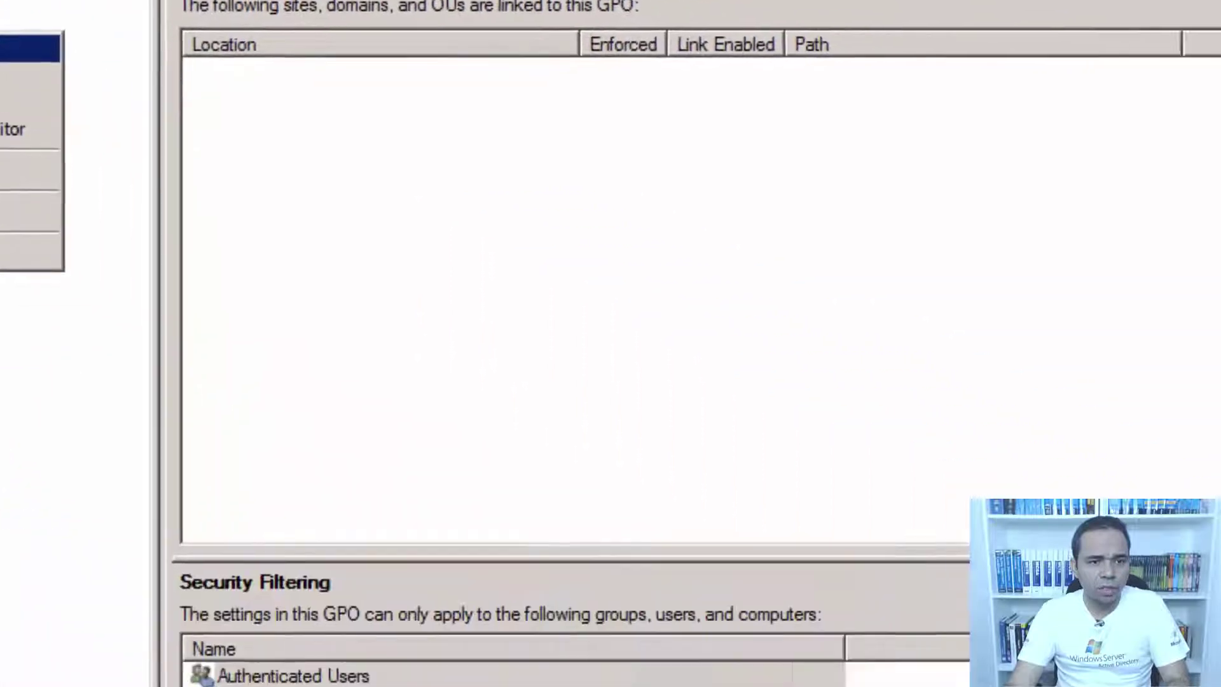
pyautogui.click(30, 47)
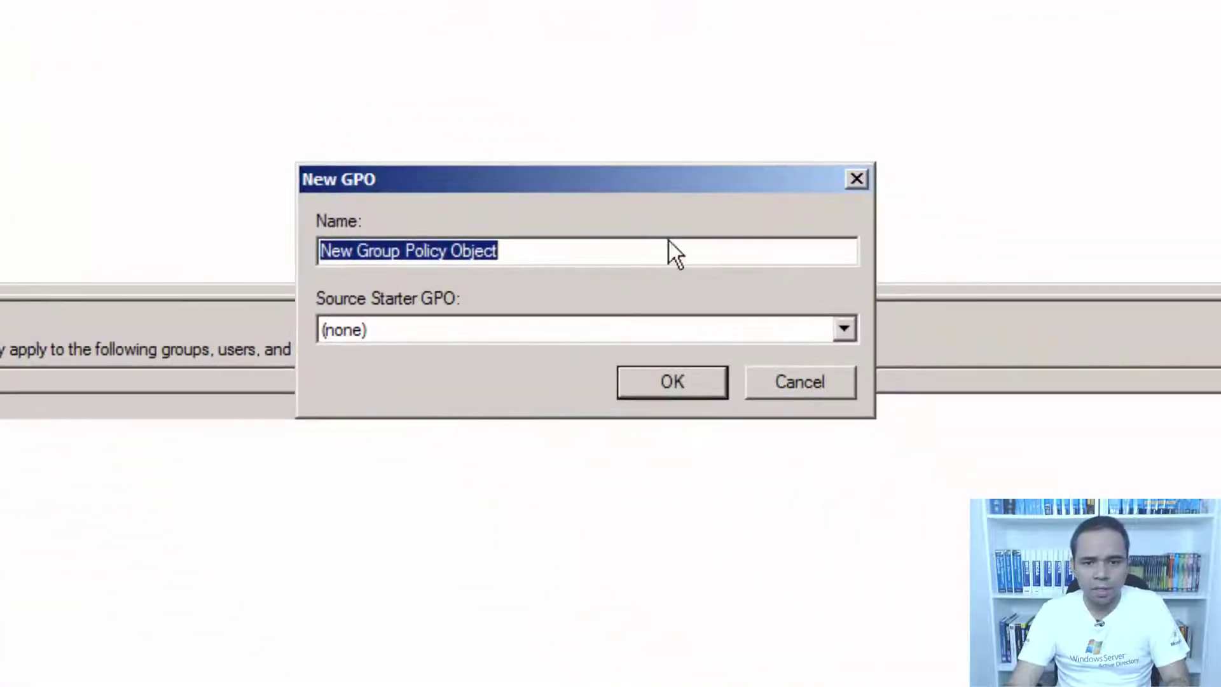
pyautogui.hotkey('ctrl', 'v')
pyautogui.press('BackSpace')
pyautogui.press('BackSpace')
pyautogui.write('XP')
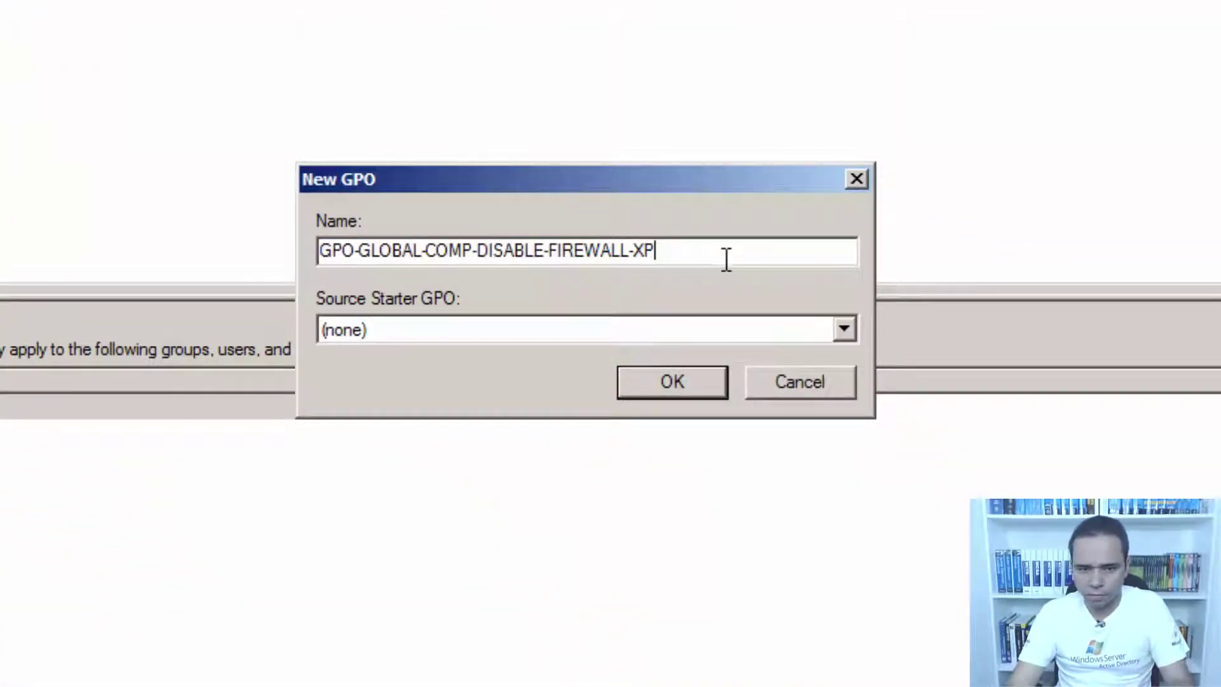
pyautogui.moveTo(726, 259); pyautogui.dragTo(84, 234)
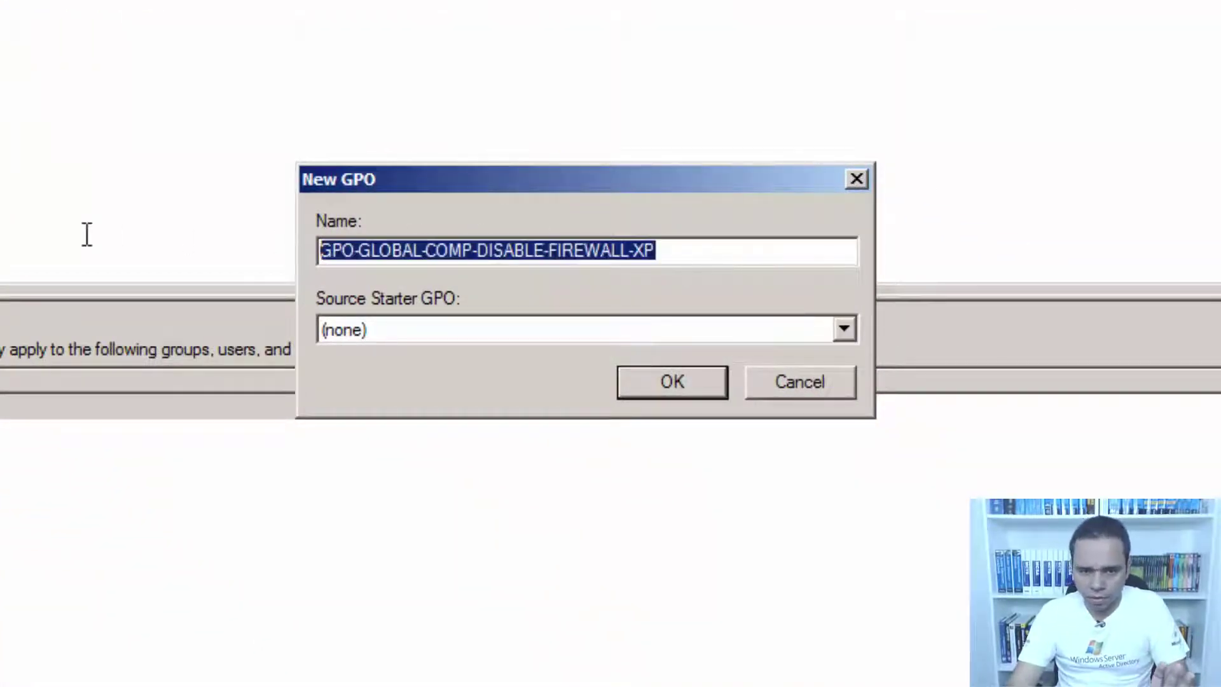
pyautogui.click(661, 382)
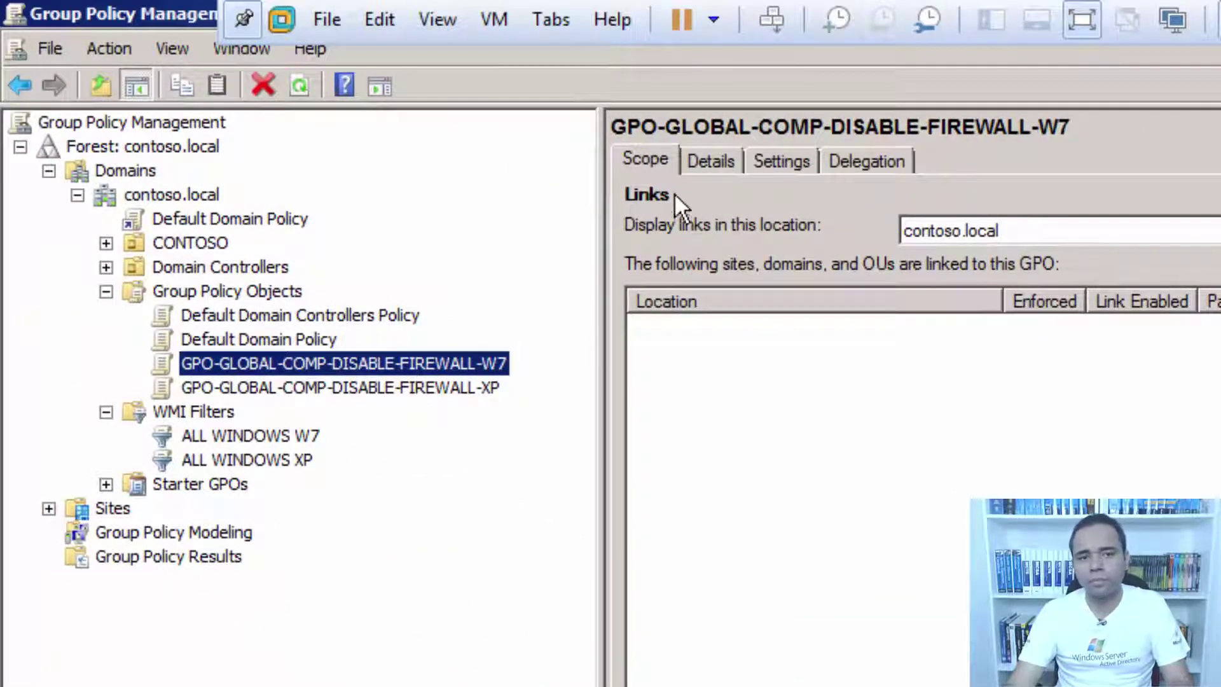
# Review the W7 GPO's details, settings and links, and the XP GPO's settings report.
pyautogui.click(724, 162)
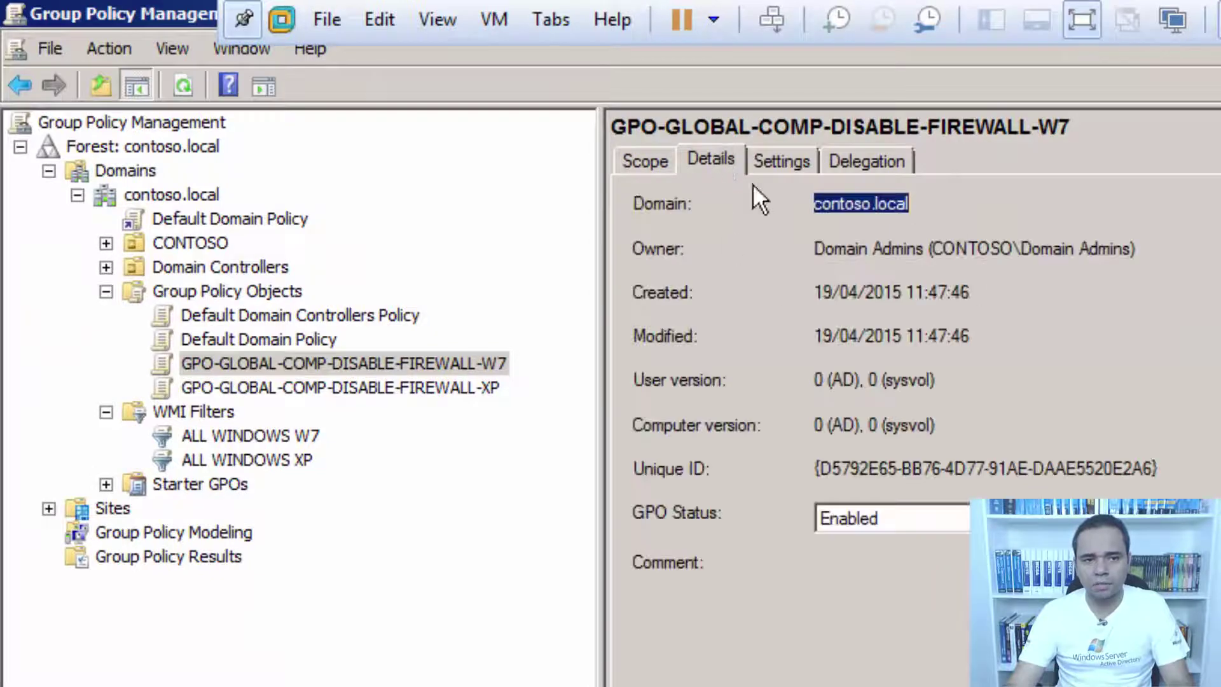
pyautogui.click(773, 167)
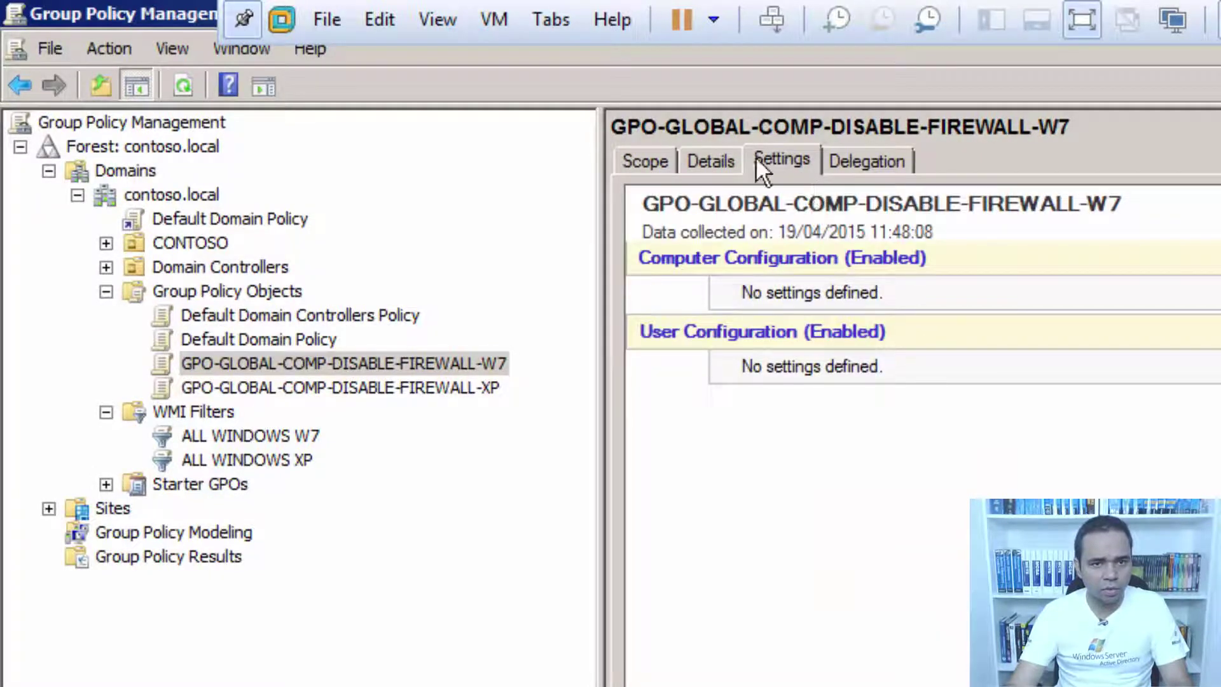
pyautogui.click(417, 387)
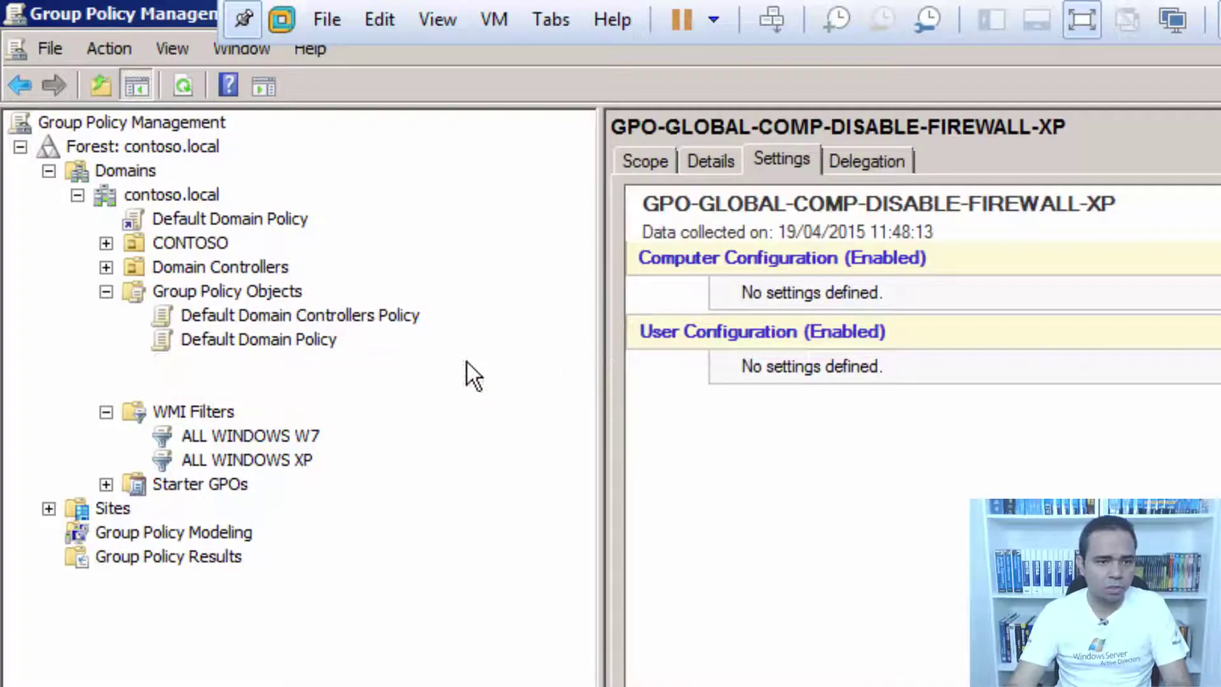
pyautogui.click(466, 361)
pyautogui.click(667, 159)
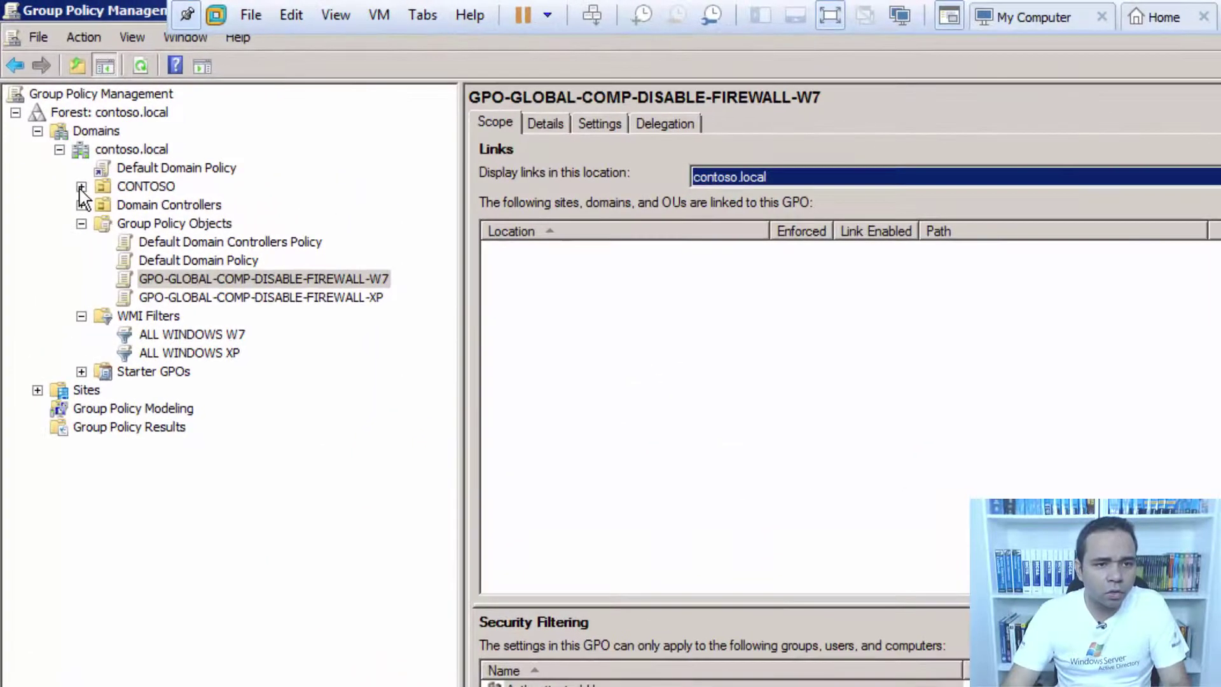
# Expand CONTOSO, BHZ and NYC, then link the W7 firewall GPO to BHZ DESKTOPS.
pyautogui.click(70, 161)
pyautogui.click(103, 205)
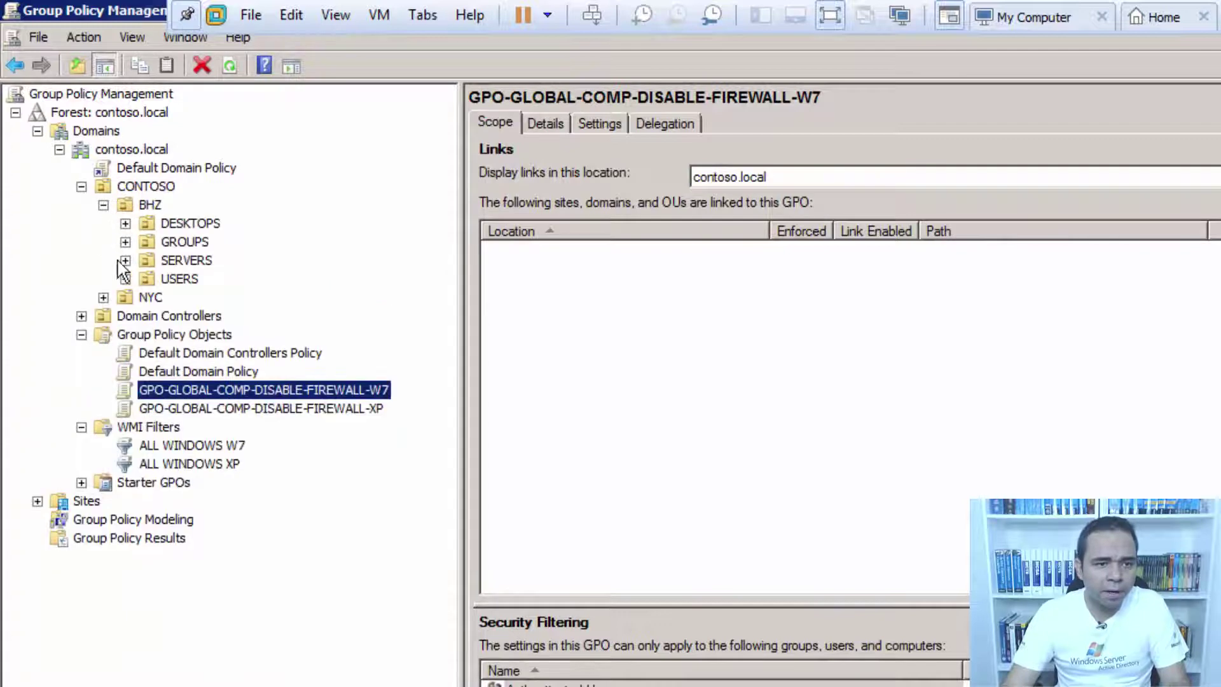
pyautogui.click(103, 297)
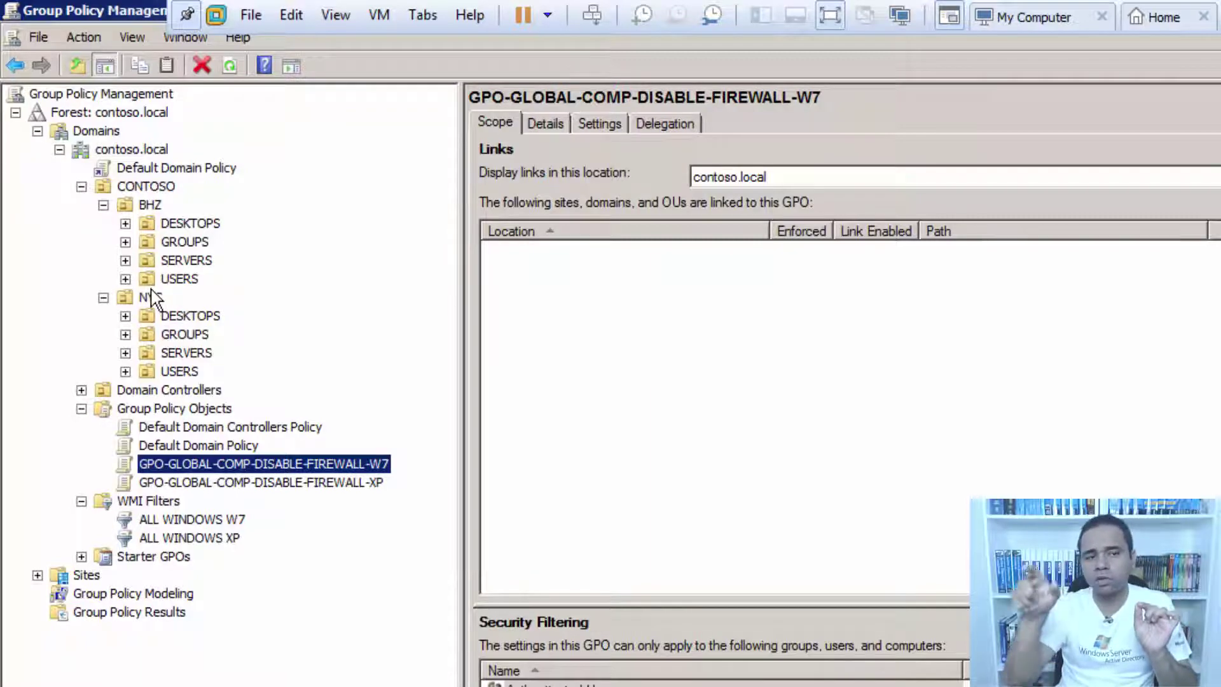
pyautogui.click(176, 224)
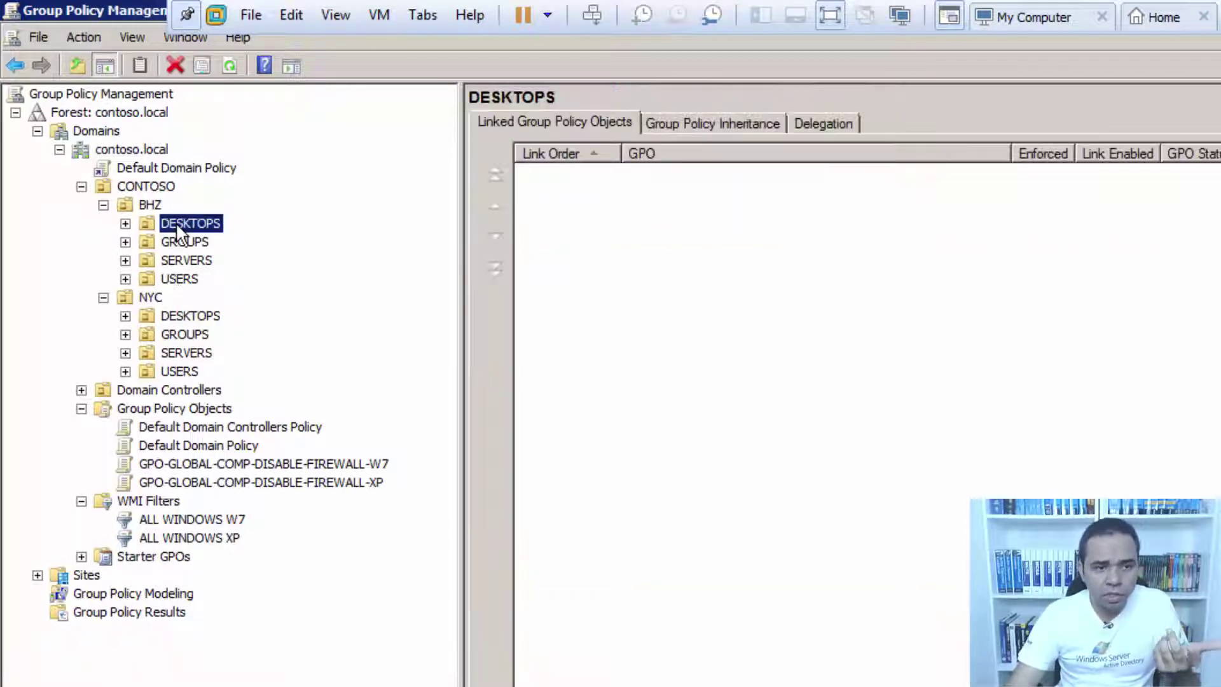
pyautogui.rightClick(176, 224)
pyautogui.click(249, 258)
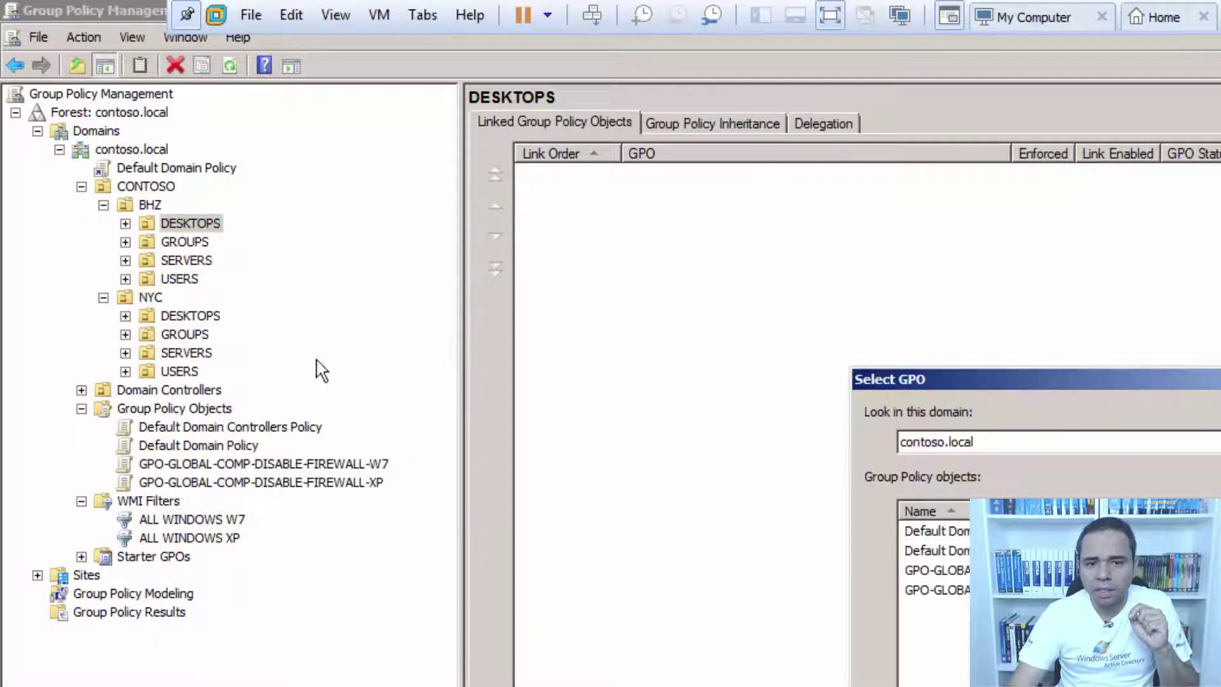
pyautogui.click(991, 569)
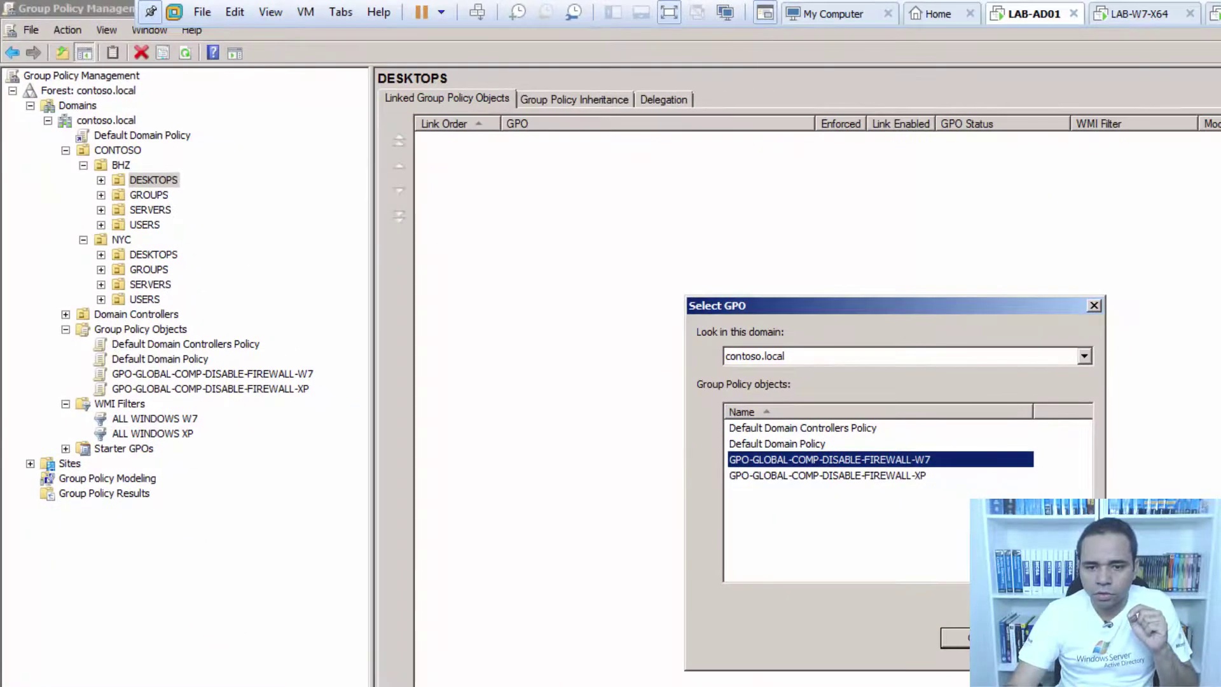
pyautogui.press('Return')
pyautogui.click(101, 182)
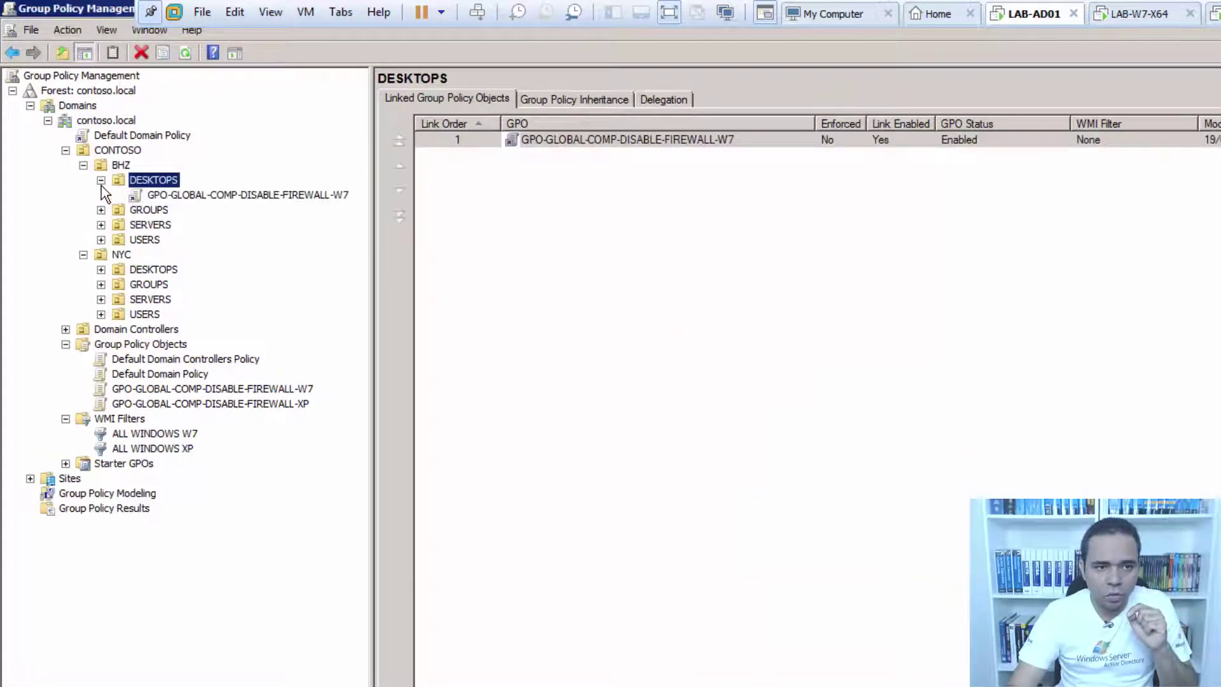
# Link the W7 firewall GPO to the NYC DESKTOPS unit.
pyautogui.click(151, 270)
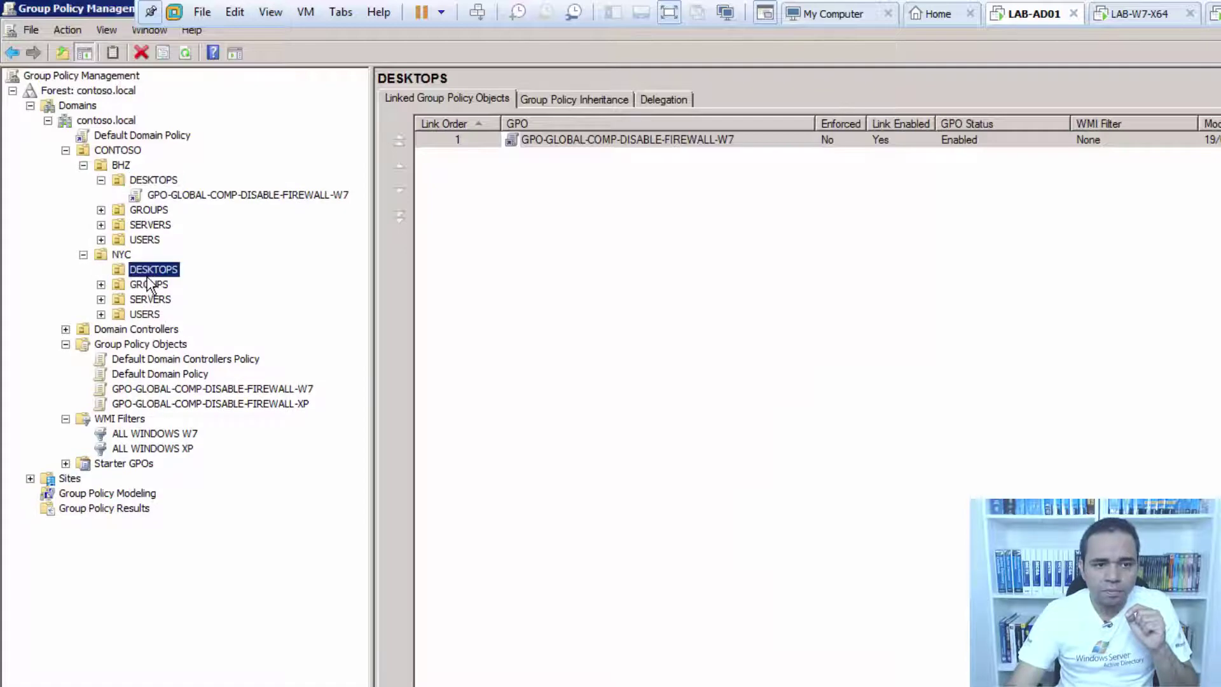
pyautogui.rightClick(147, 274)
pyautogui.click(216, 302)
pyautogui.click(877, 459)
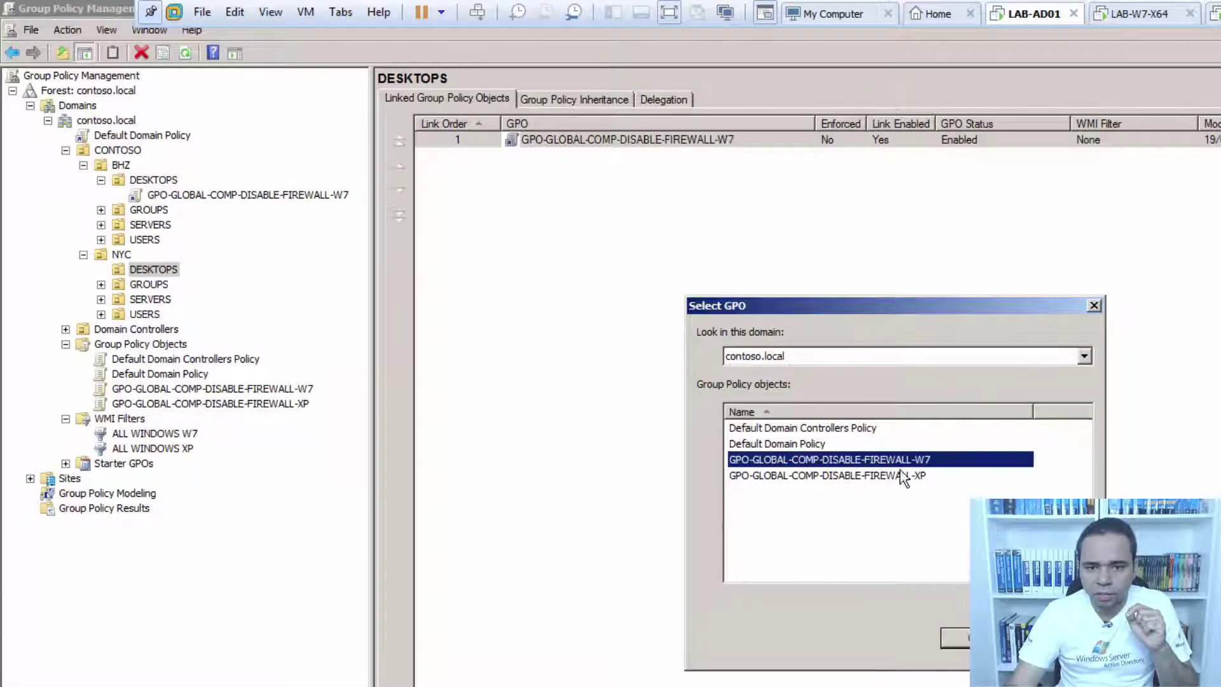
pyautogui.press('Return')
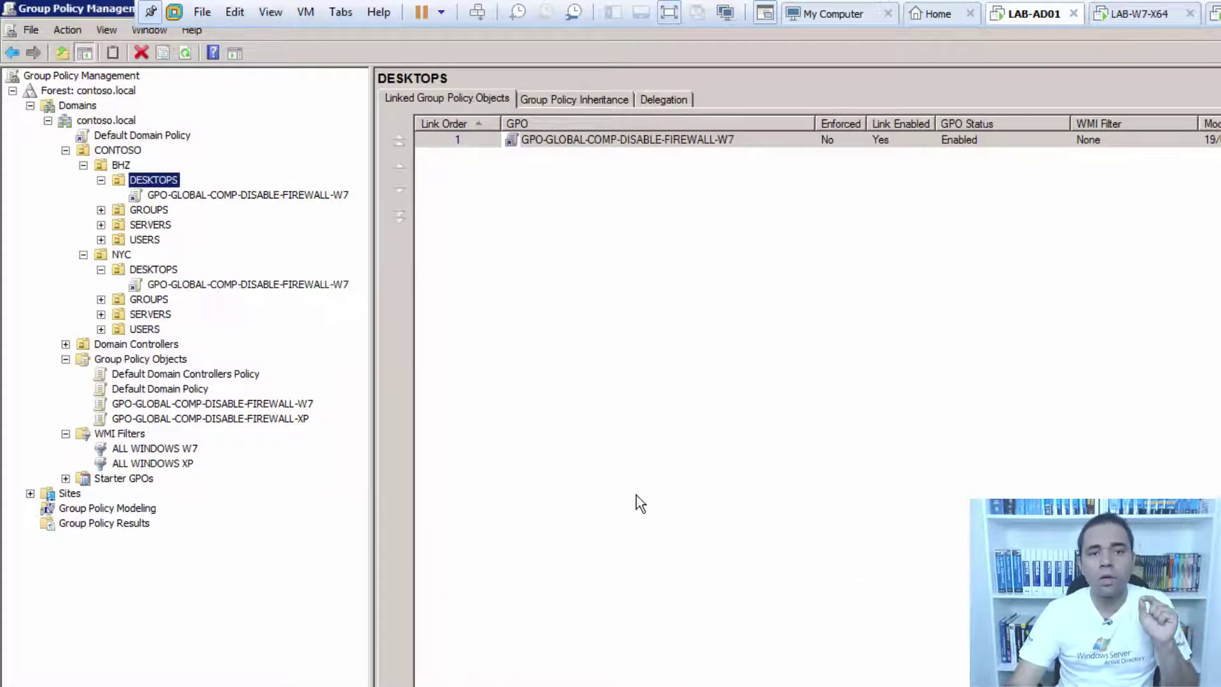
# Link the XP firewall GPO to BHZ and NYC DESKTOPS, then view the W7 GPO's settings report.
pyautogui.rightClick(180, 183)
pyautogui.click(215, 199)
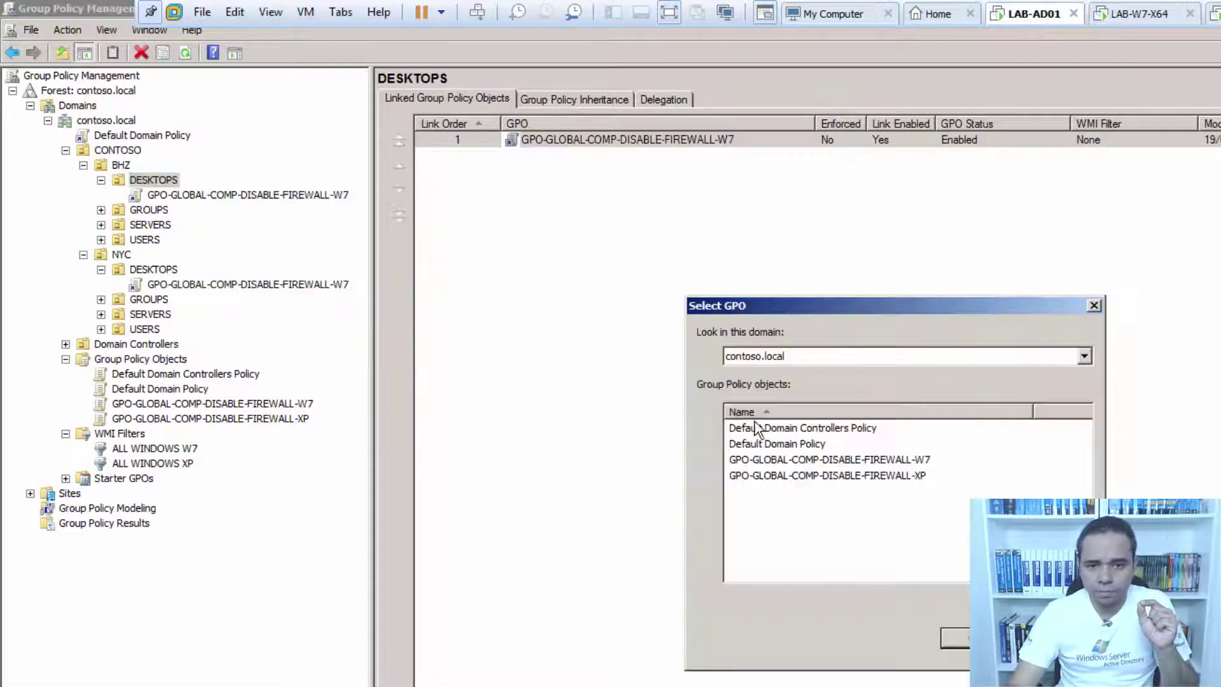
pyautogui.click(859, 476)
pyautogui.press('Return')
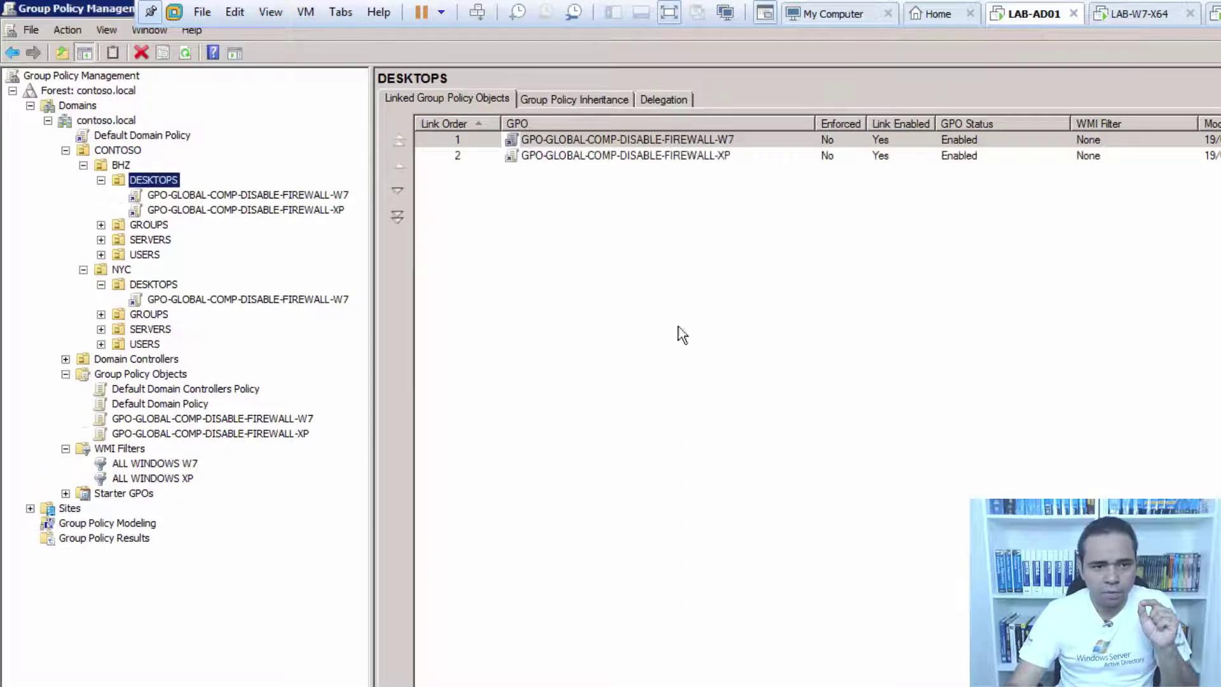
pyautogui.click(162, 285)
pyautogui.rightClick(159, 285)
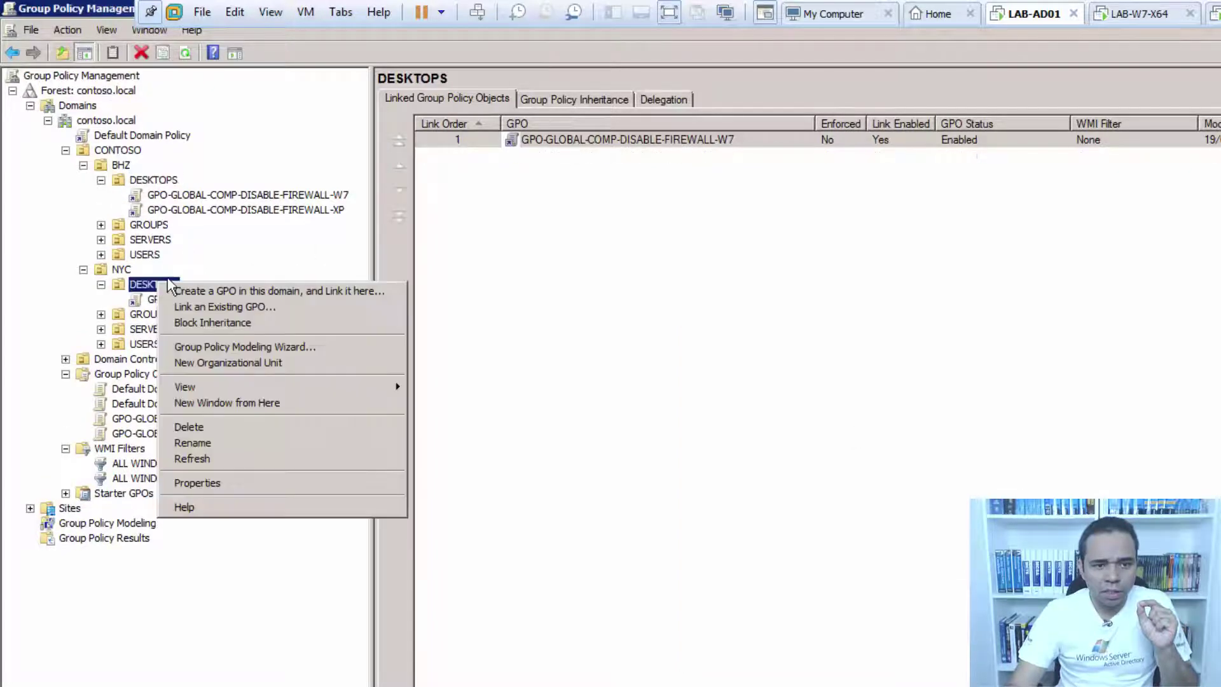
pyautogui.click(223, 305)
pyautogui.click(889, 476)
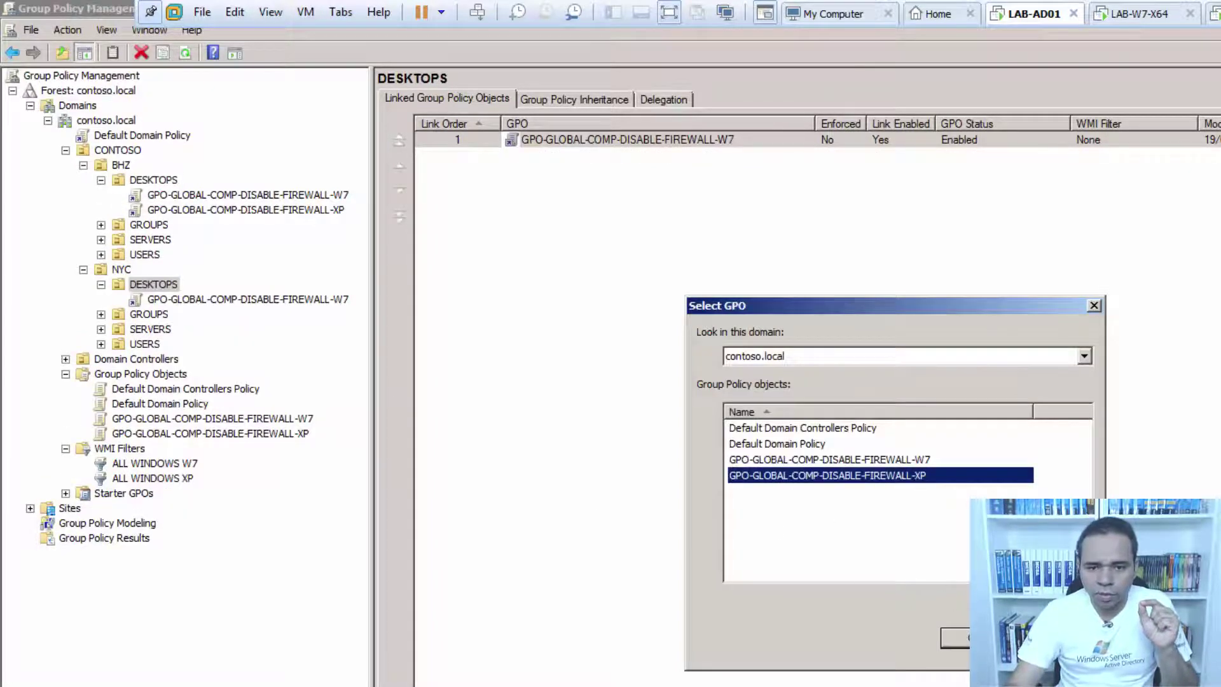
pyautogui.click(988, 638)
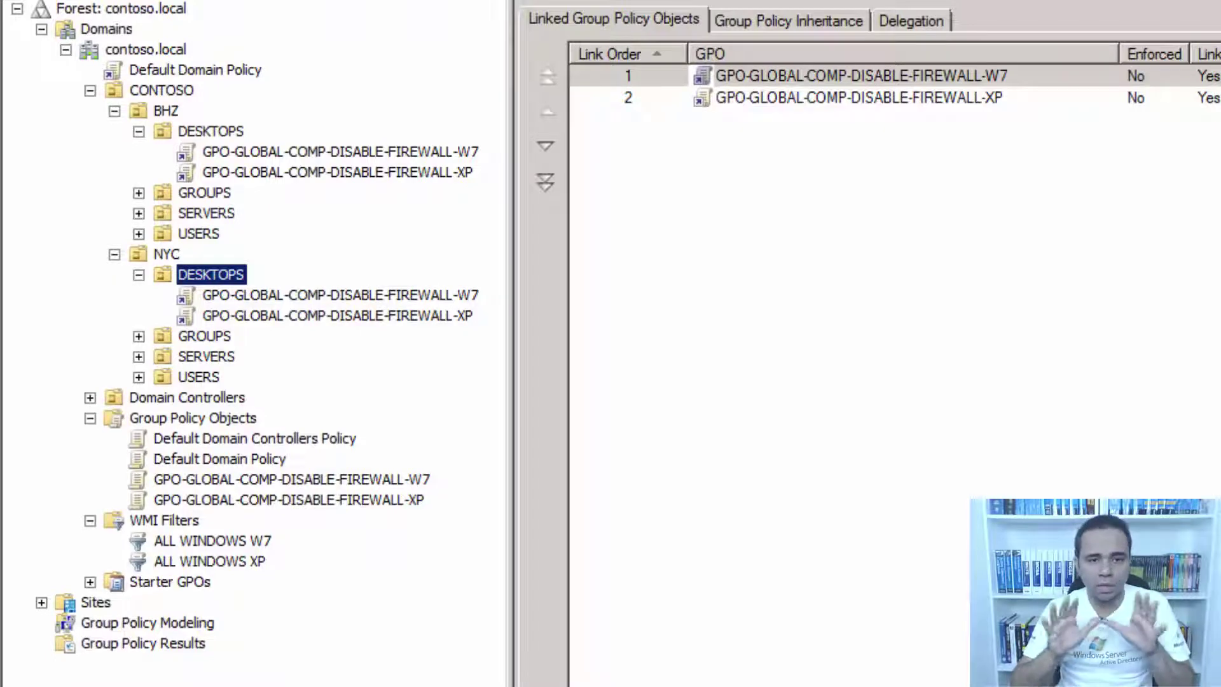
pyautogui.click(356, 478)
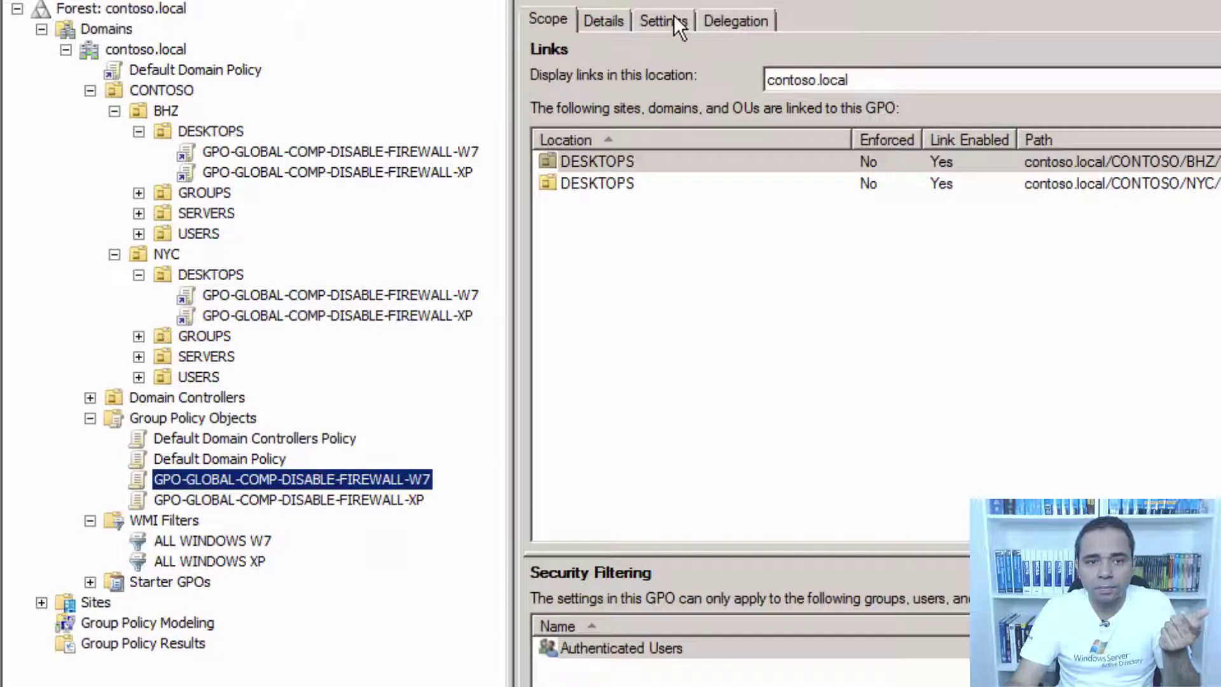
pyautogui.click(673, 14)
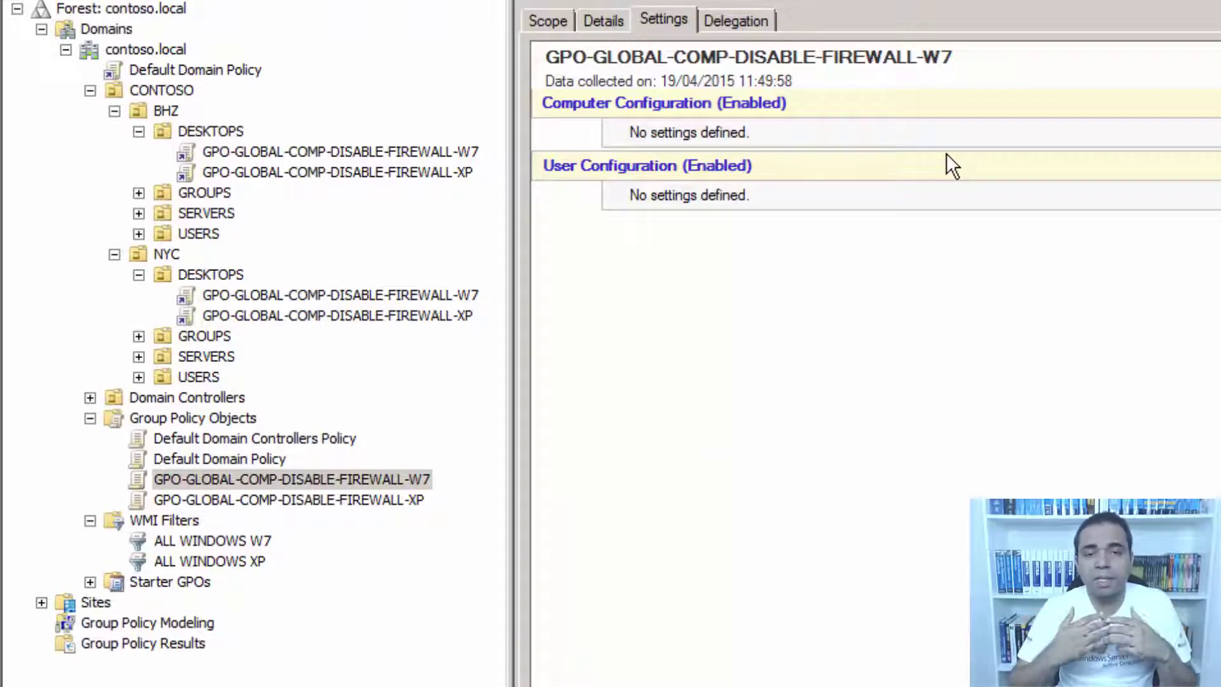
# Check the W7 firewall GPO's scope links to NYC and BHZ DESKTOPS, then show its Details.
pyautogui.click(543, 20)
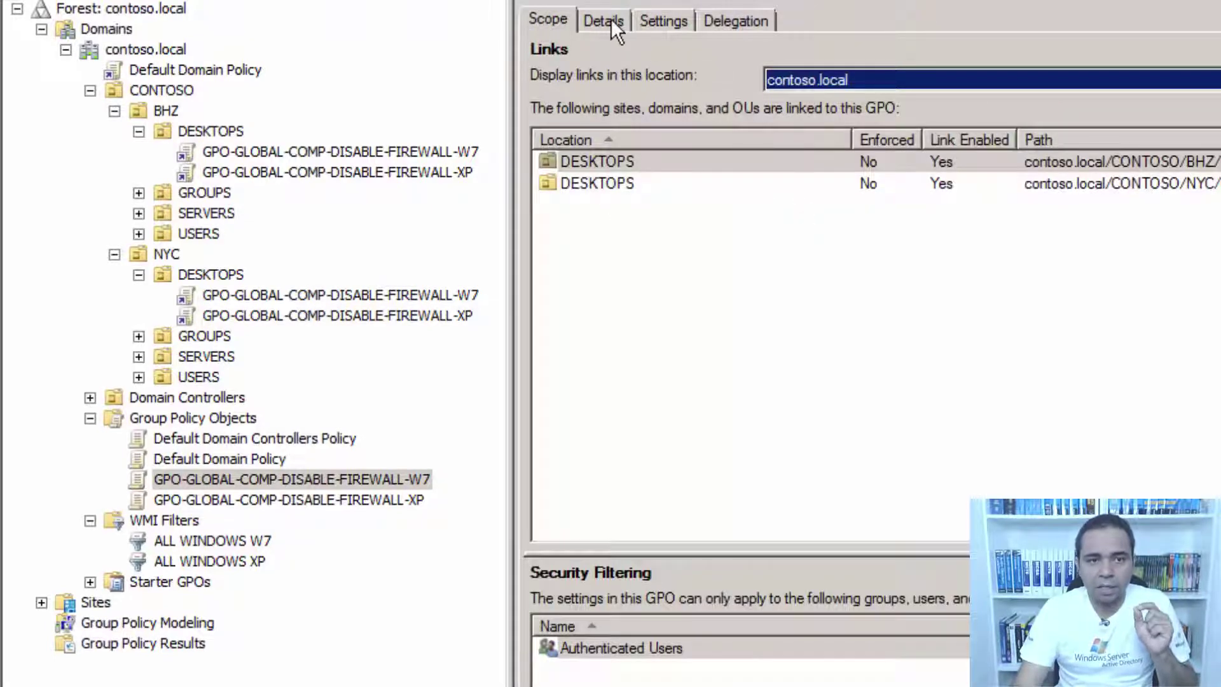
pyautogui.click(577, 183)
pyautogui.click(428, 479)
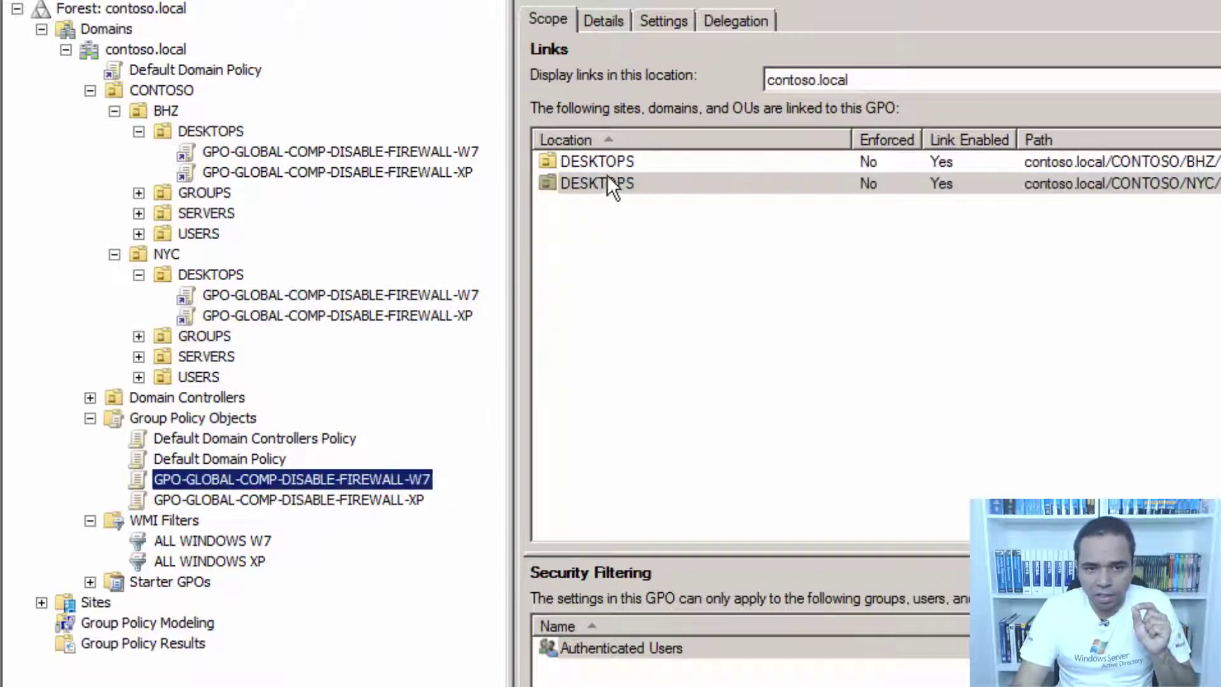
pyautogui.click(868, 159)
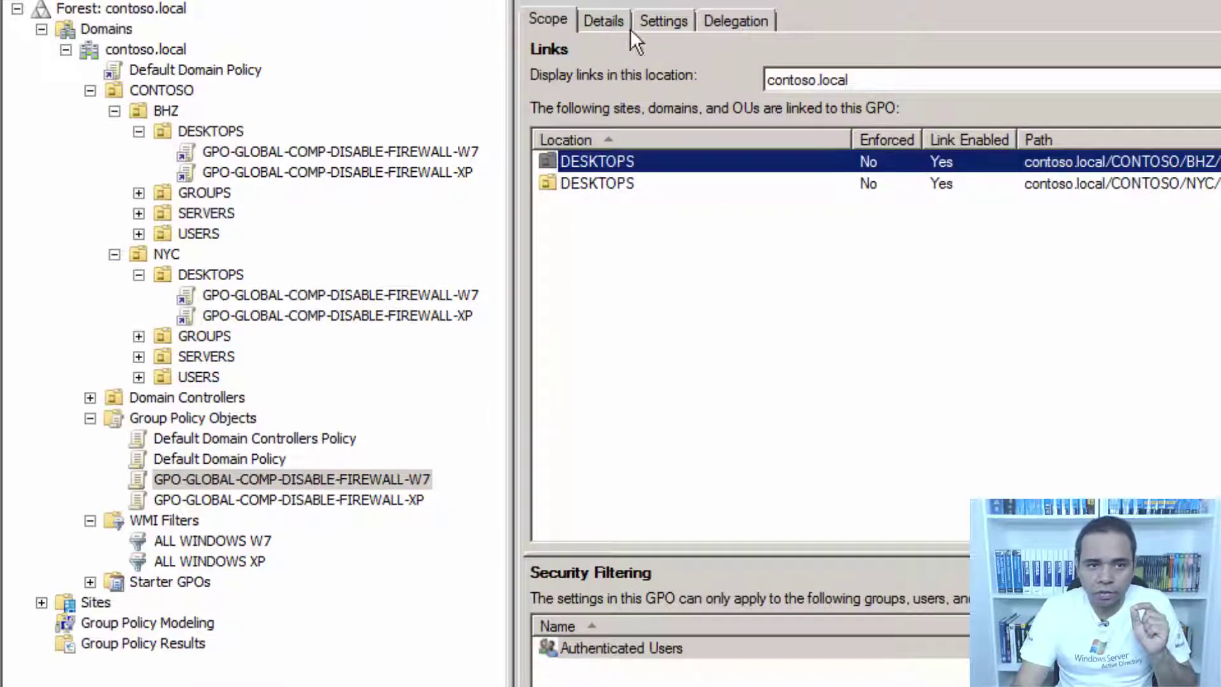
pyautogui.click(601, 21)
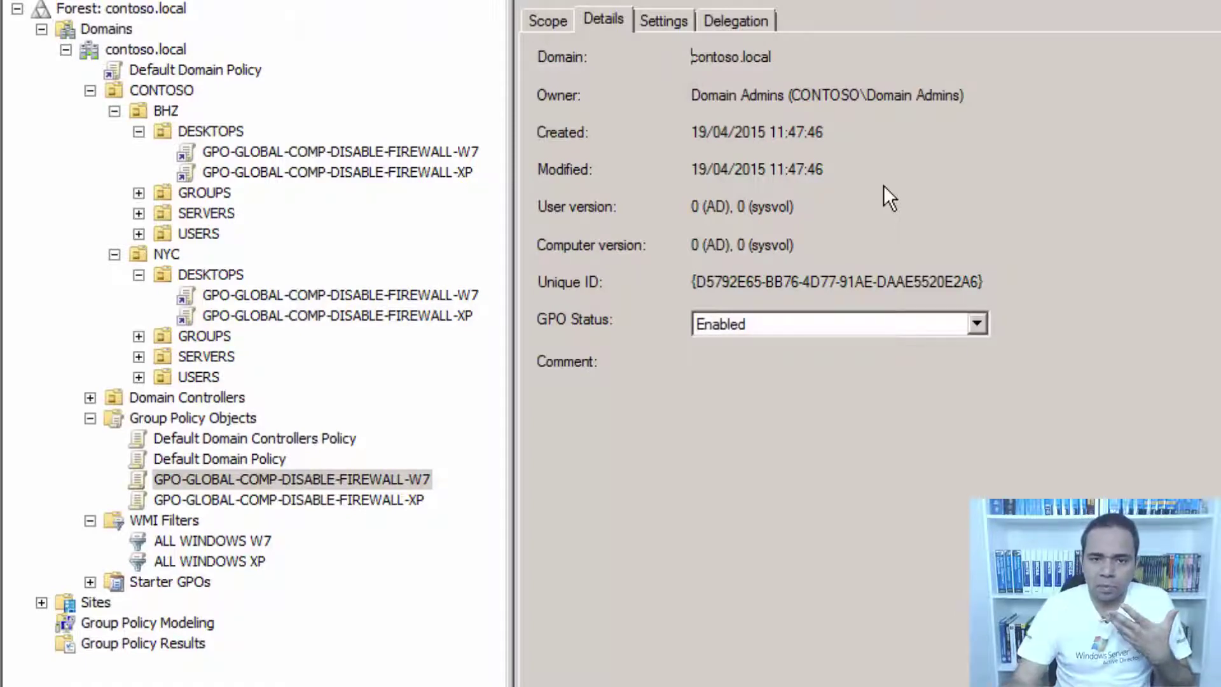
# Set the W7 firewall GPO status to 'User configuration settings disabled'.
pyautogui.click(977, 324)
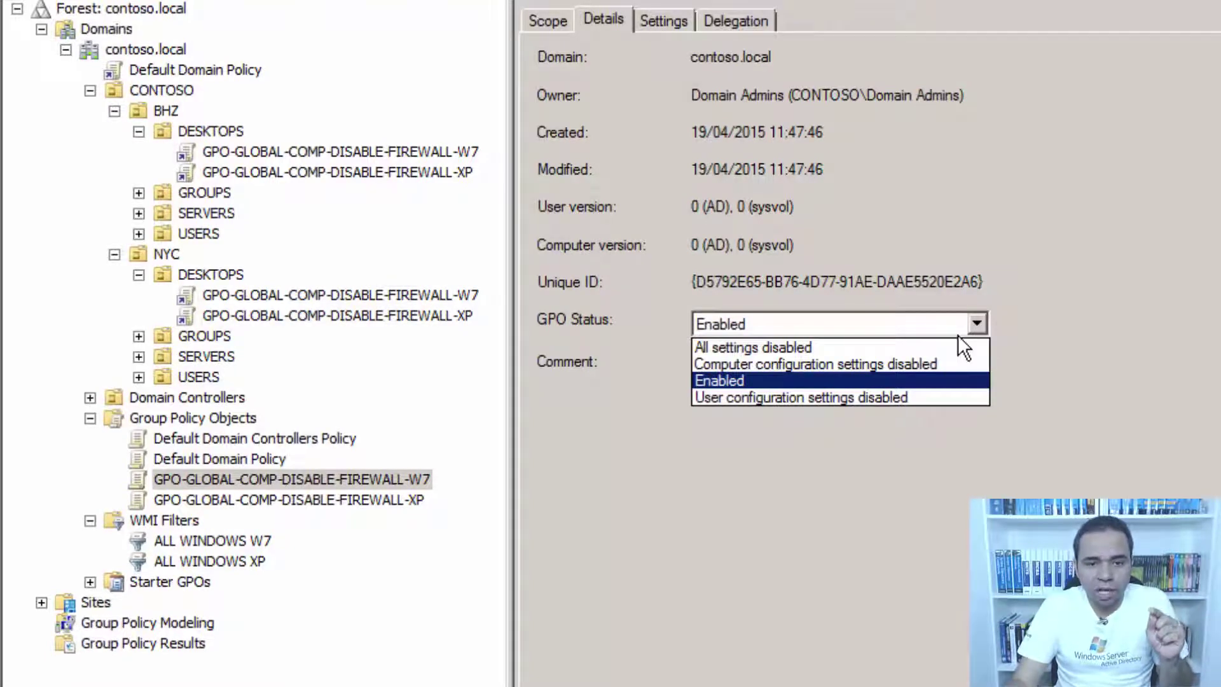
pyautogui.click(889, 398)
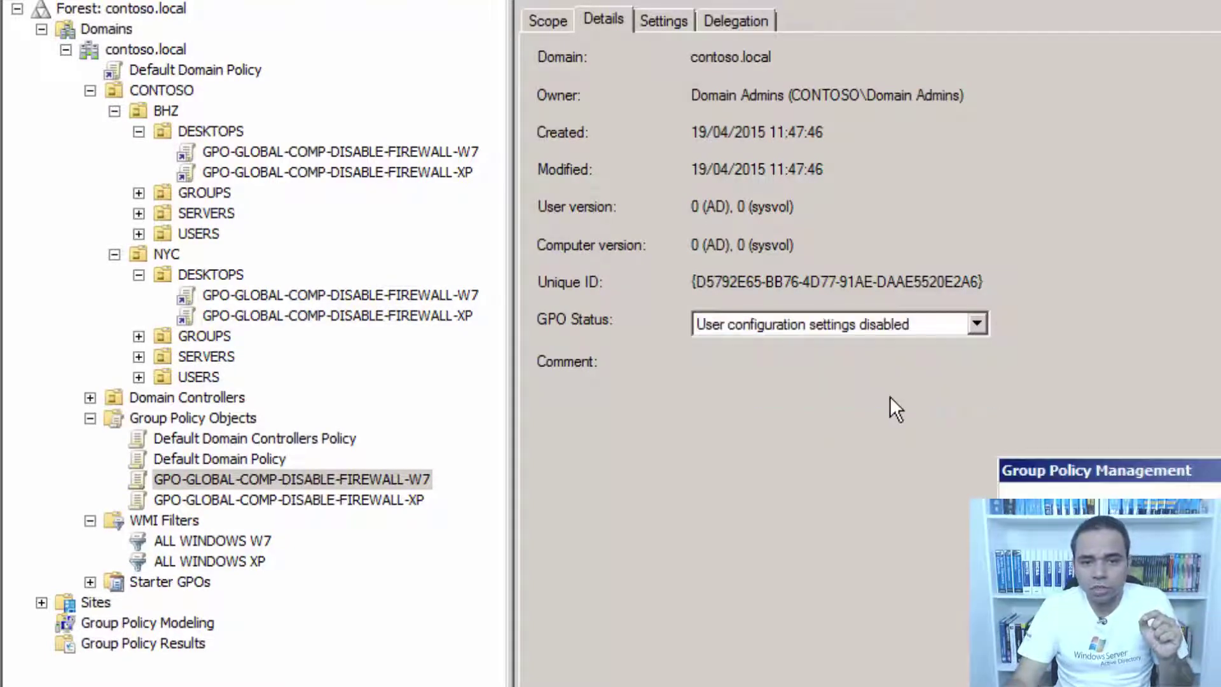
pyautogui.press('Return')
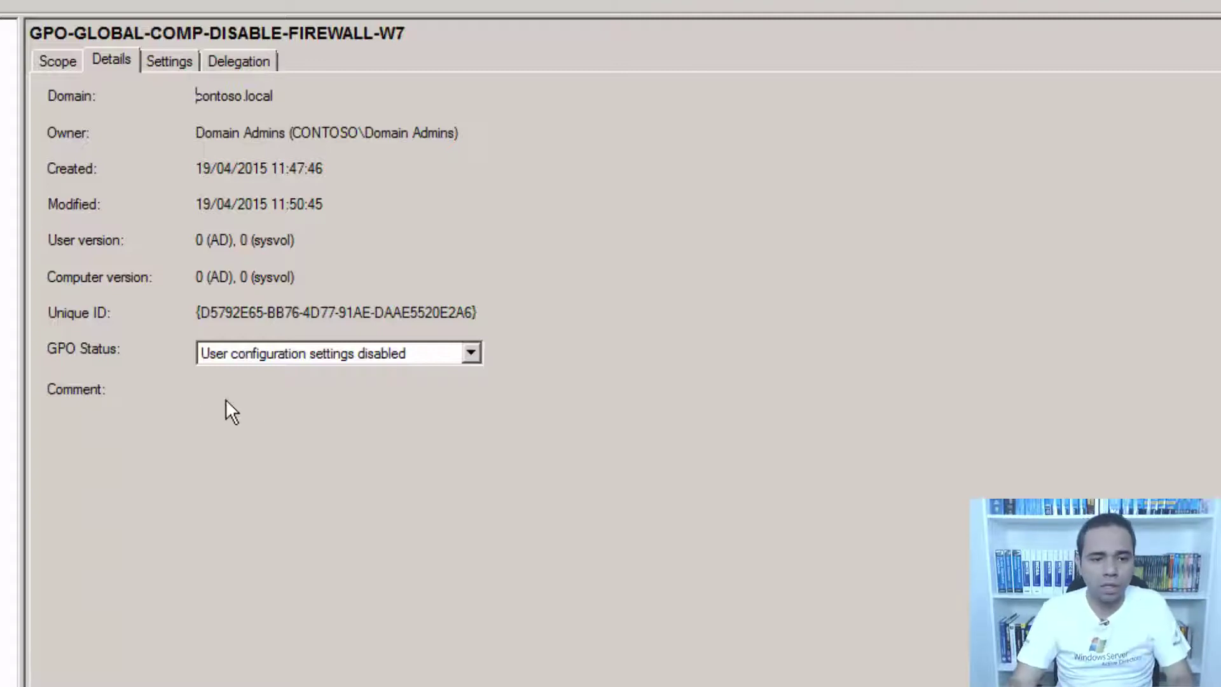
# Set the XP firewall GPO status to 'User configuration settings disabled'.
pyautogui.click(6, 191)
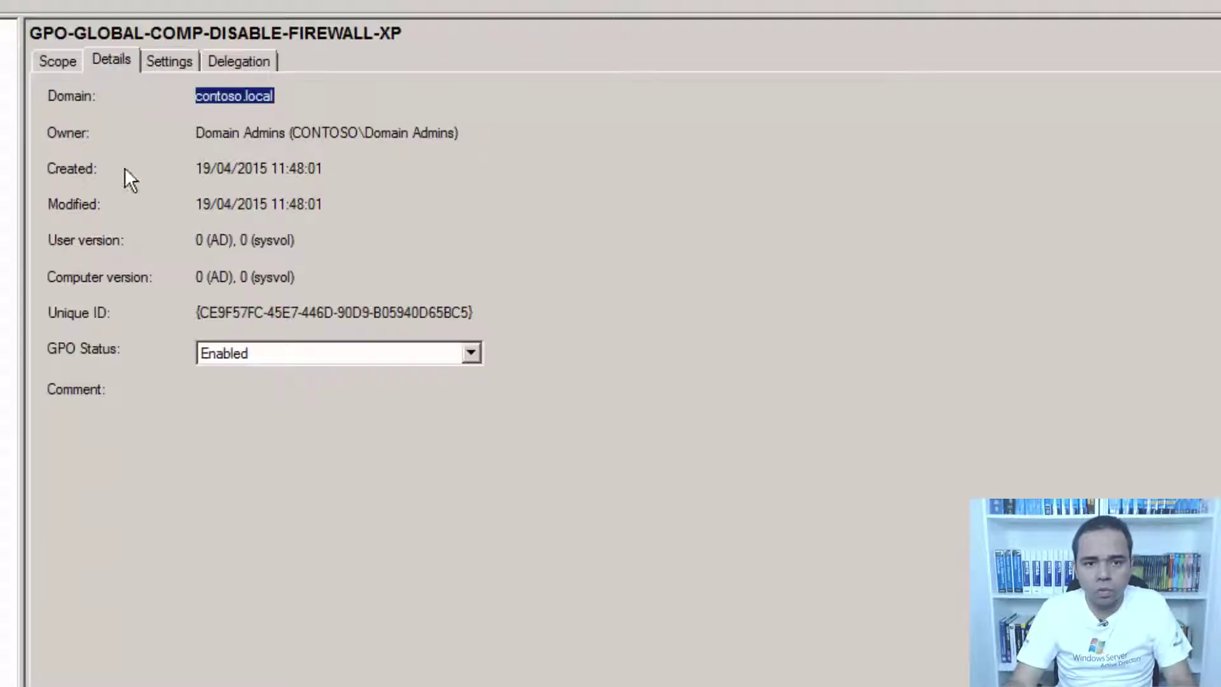
pyautogui.click(268, 357)
pyautogui.click(308, 424)
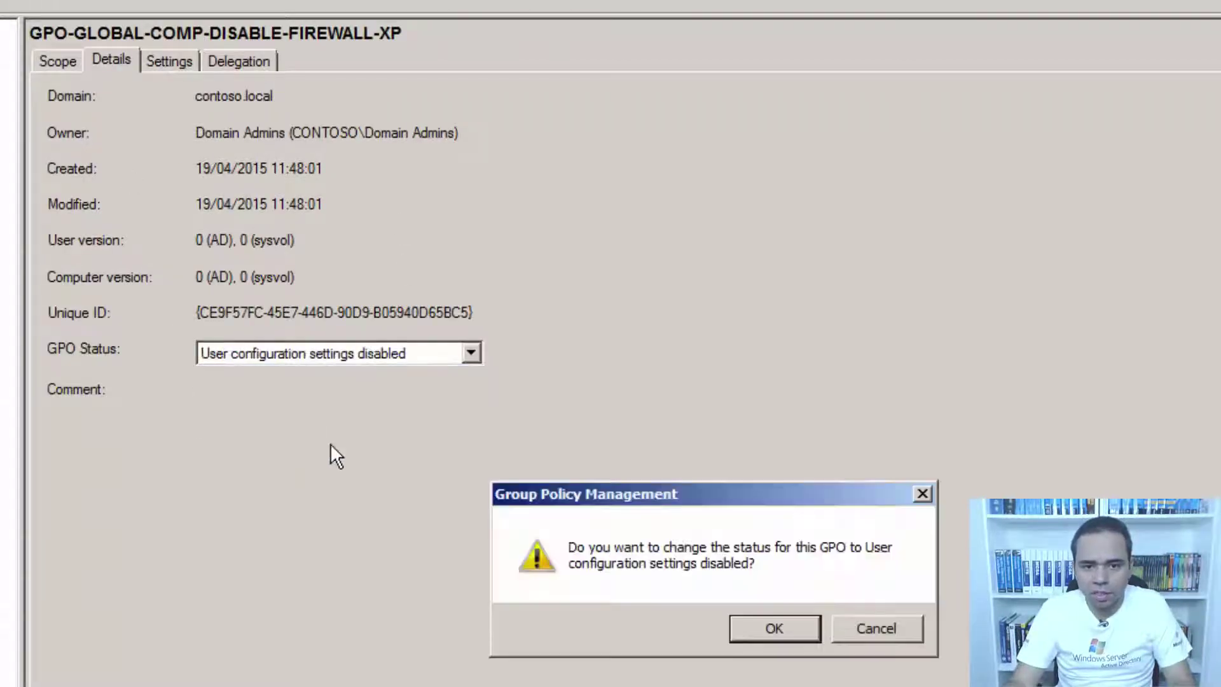
pyautogui.click(796, 626)
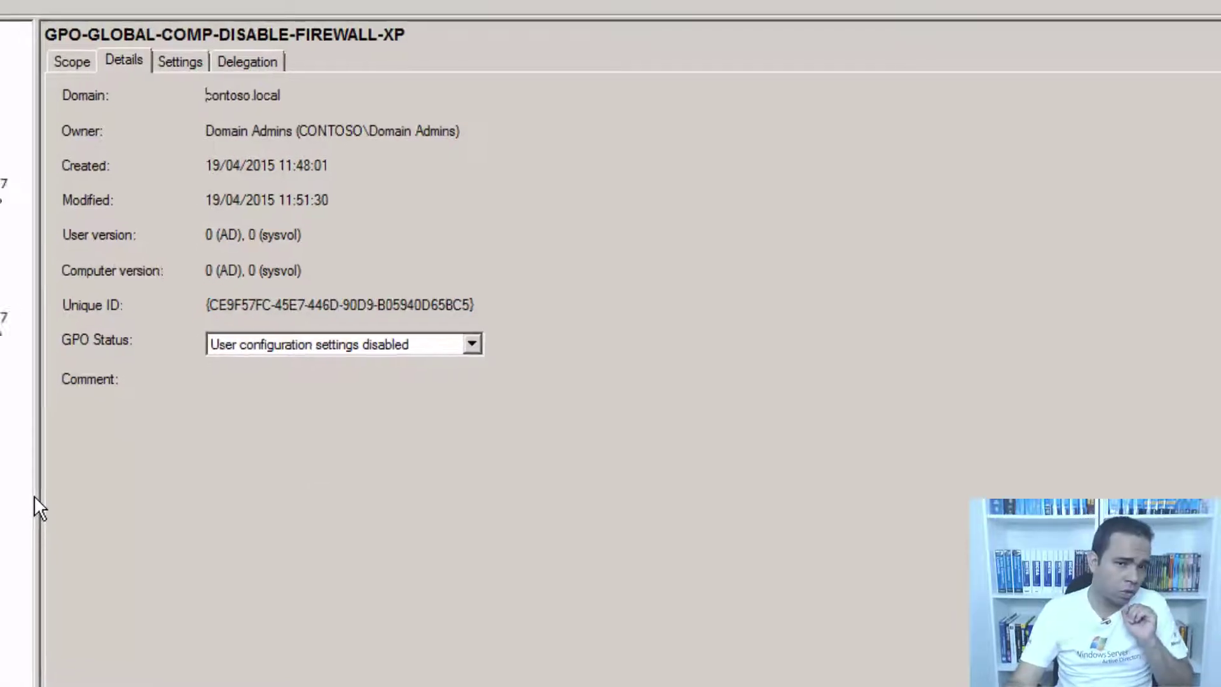
pyautogui.click(175, 296)
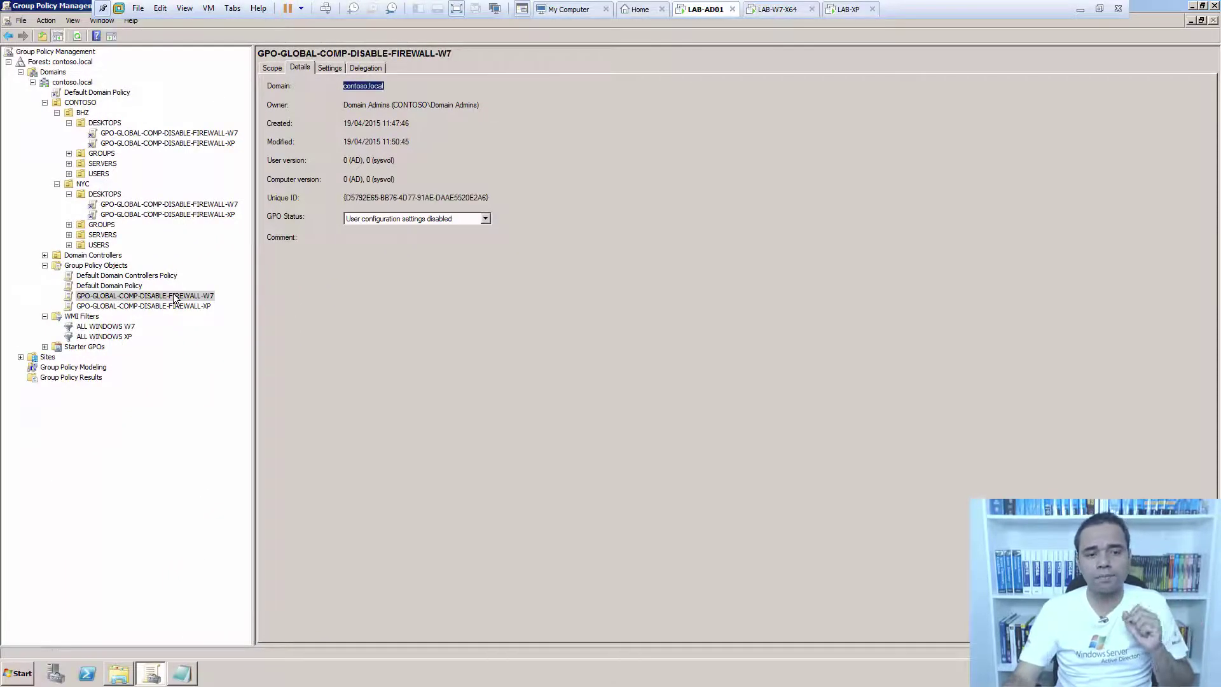
# Edit the W7 GPO and open Computer Configuration > Policies > Windows Settings > Scripts > Startup.
pyautogui.rightClick(174, 297)
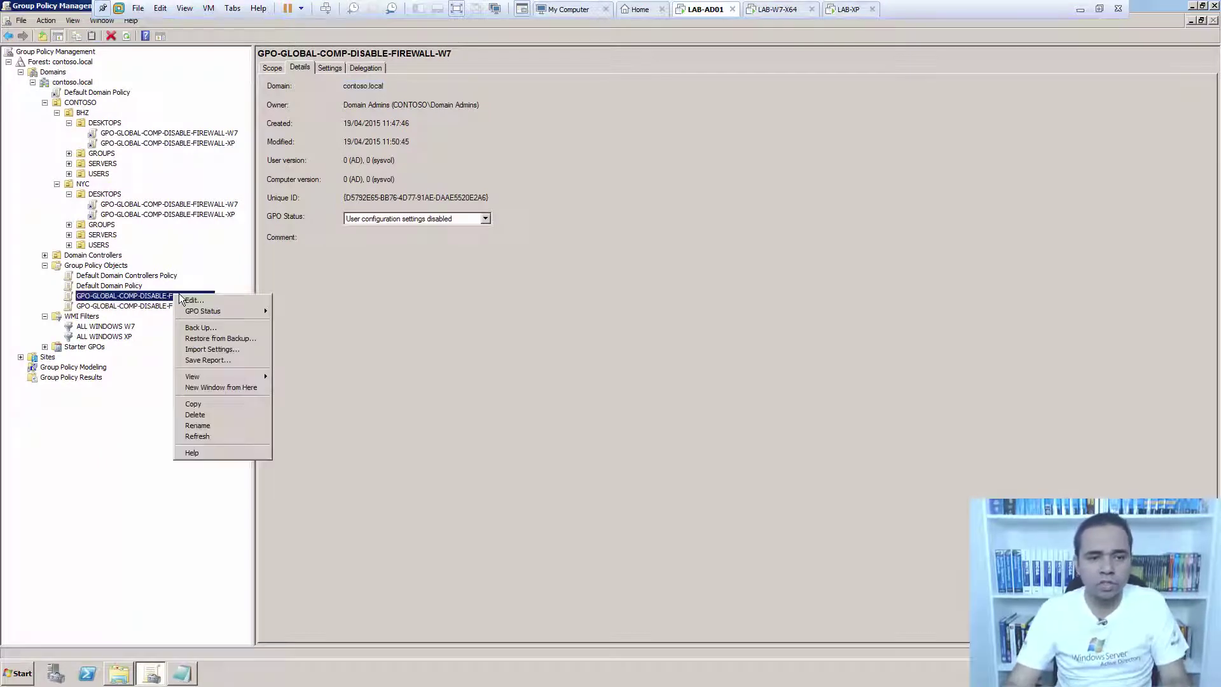
pyautogui.click(405, 291)
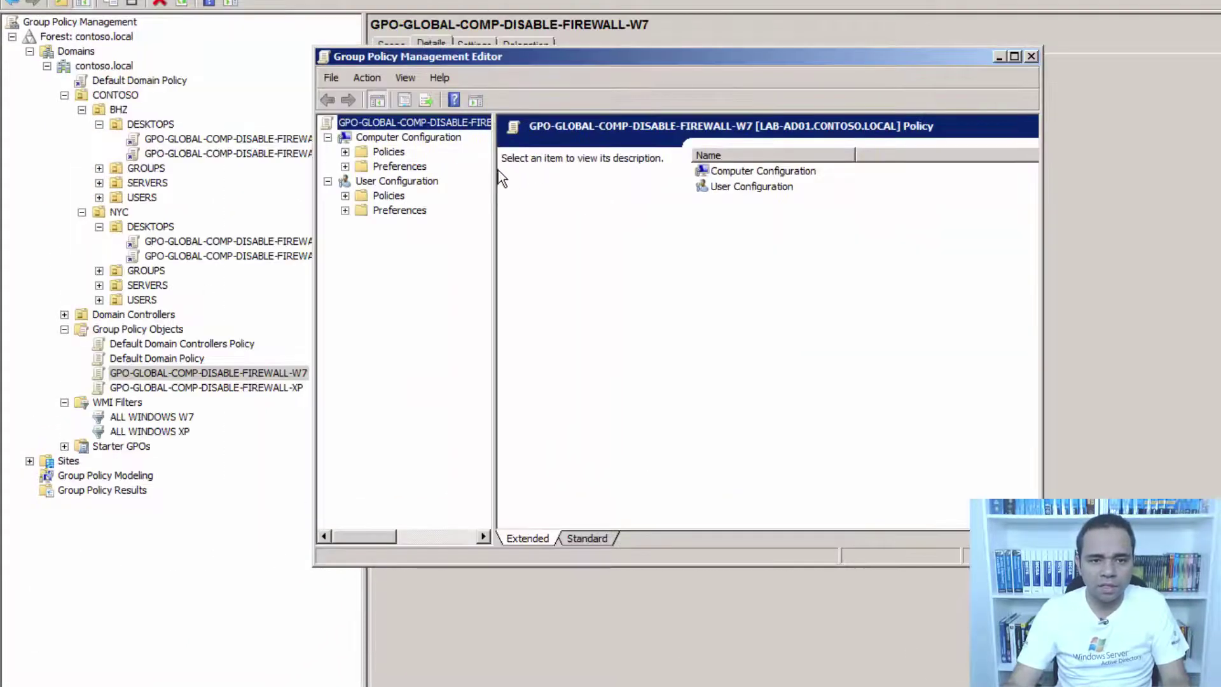
pyautogui.moveTo(494, 170); pyautogui.dragTo(581, 170)
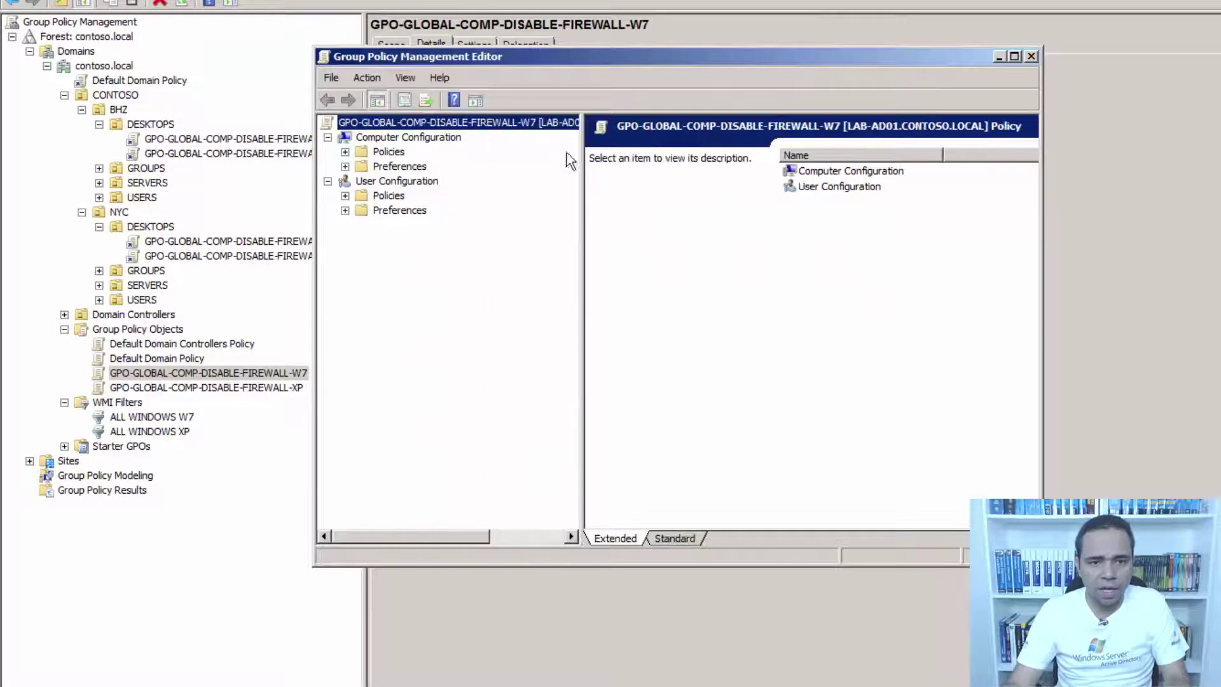
pyautogui.click(386, 152)
pyautogui.click(345, 153)
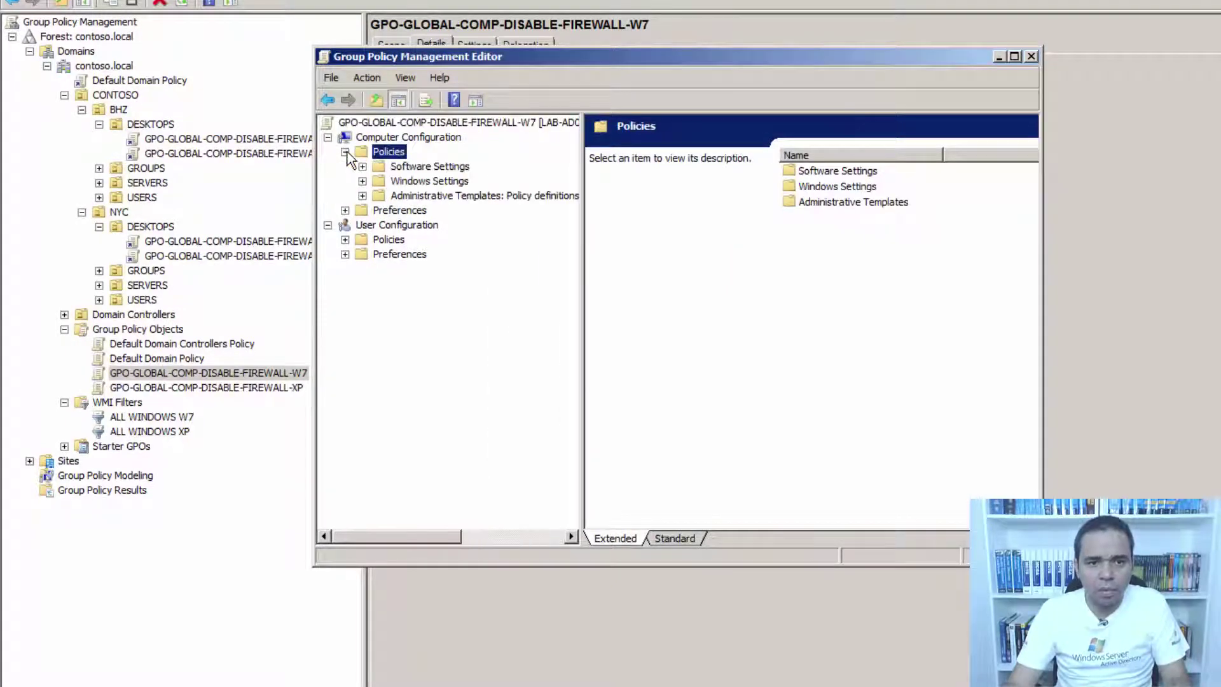
pyautogui.click(407, 182)
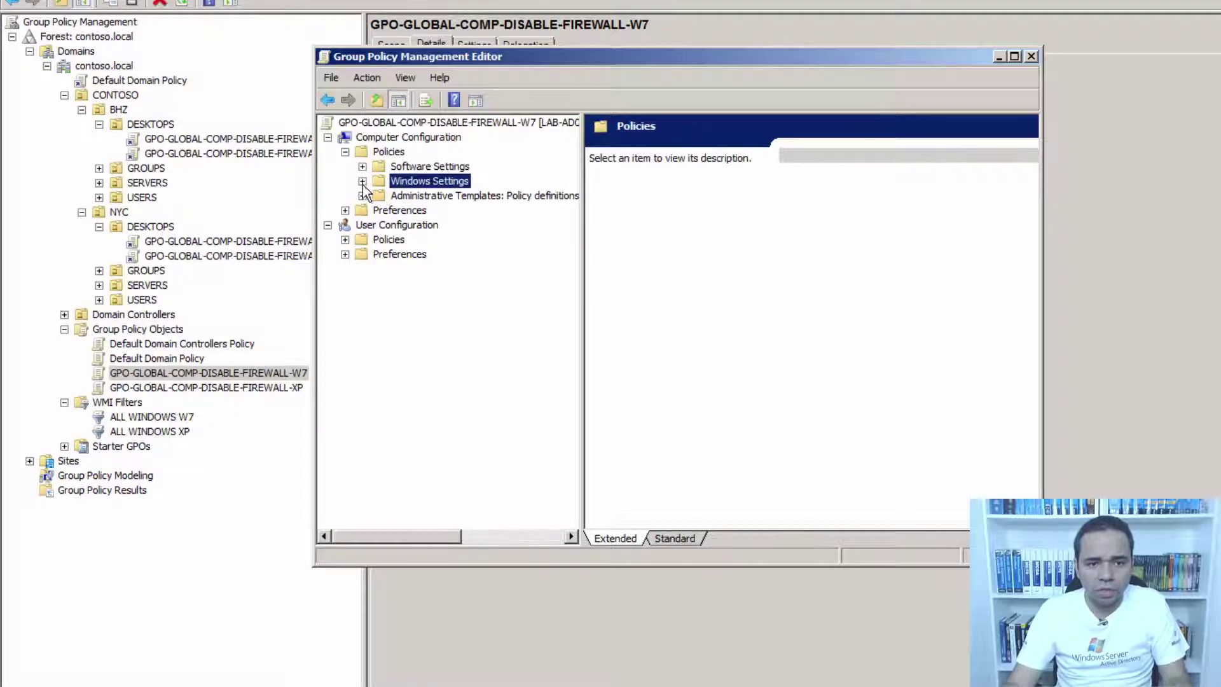
pyautogui.click(363, 181)
pyautogui.click(461, 212)
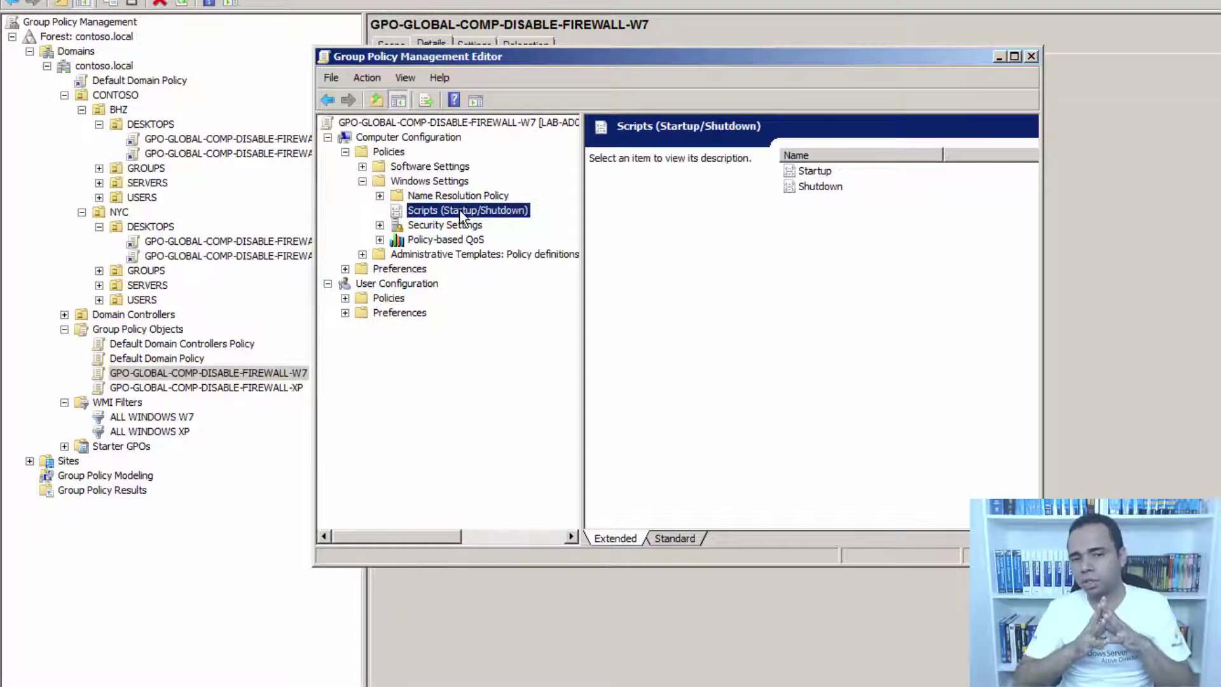
pyautogui.doubleClick(812, 171)
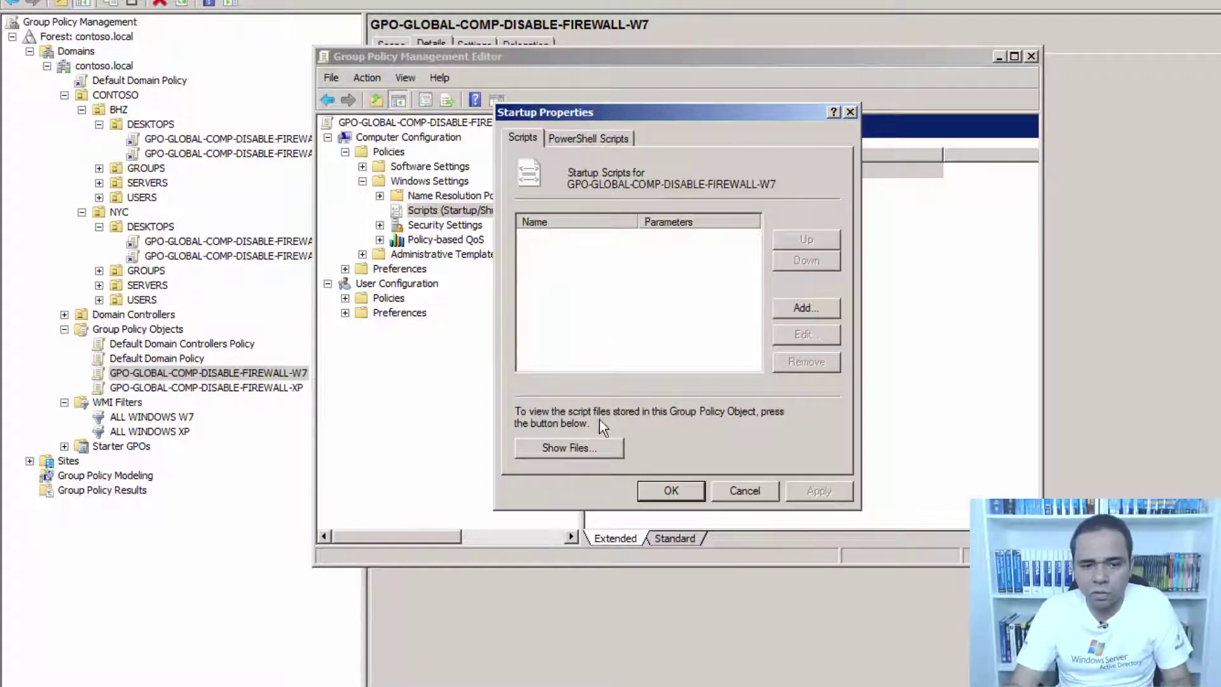
# Show the GPO's Startup scripts folder and reveal its full path.
pyautogui.click(583, 446)
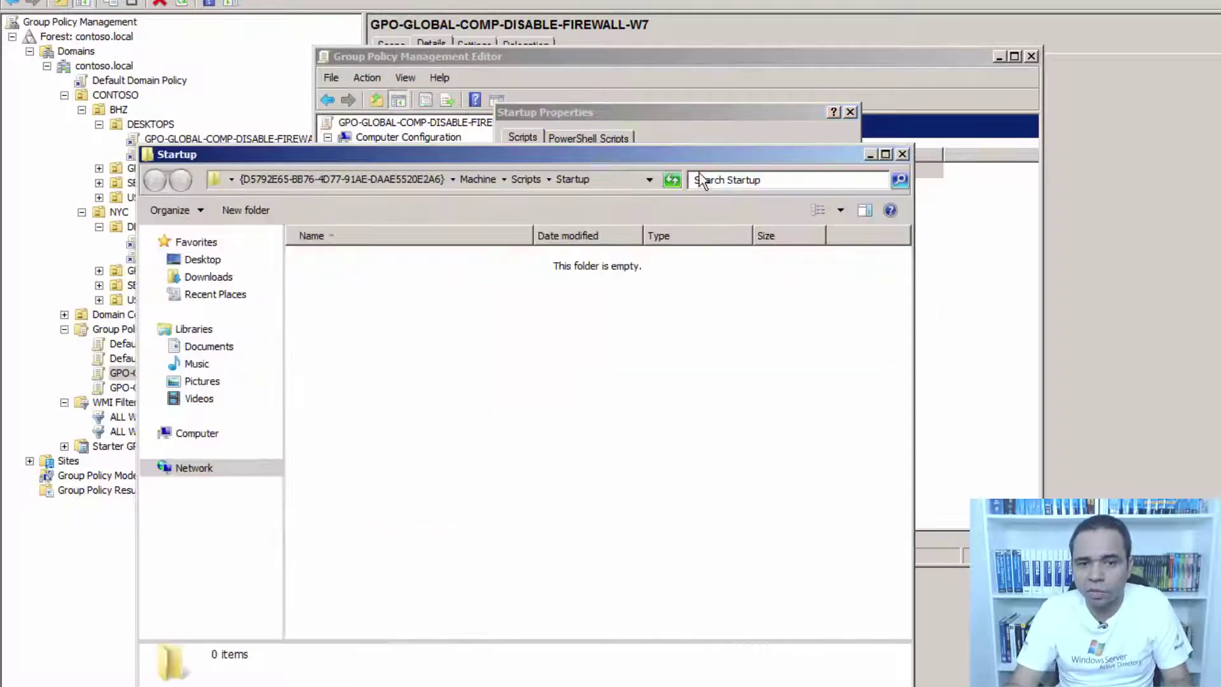
pyautogui.moveTo(692, 155); pyautogui.dragTo(1220, 120)
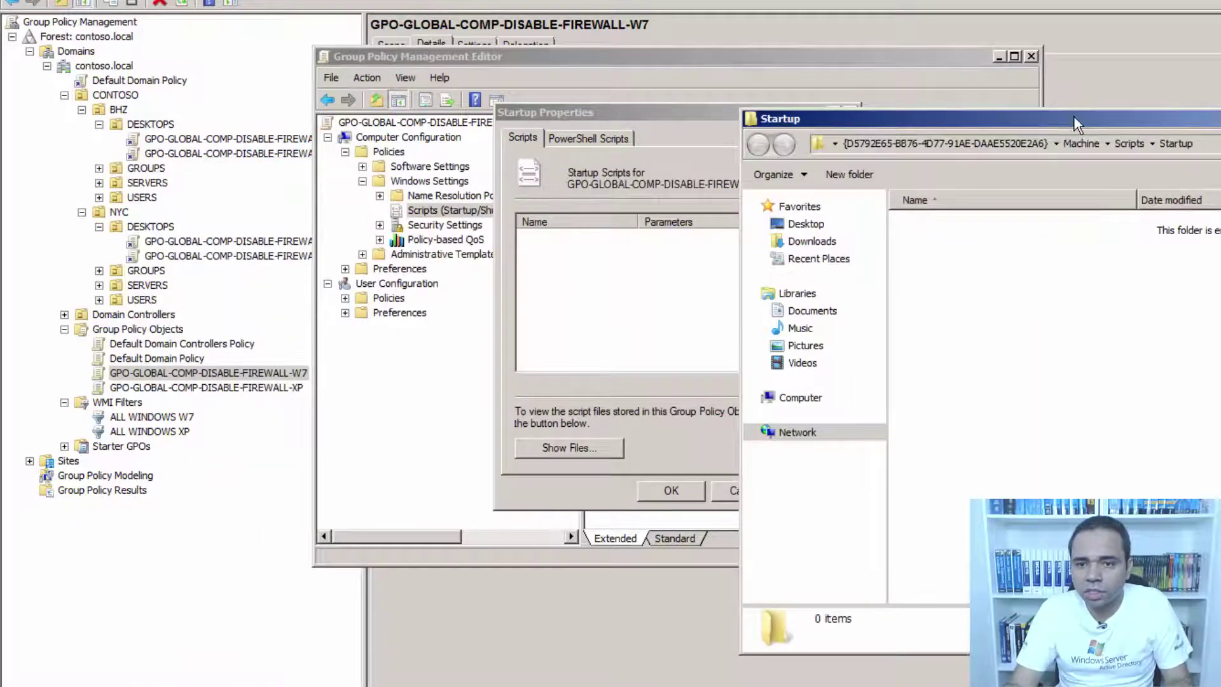
pyautogui.moveTo(1073, 121); pyautogui.dragTo(1201, 124)
pyautogui.click(1182, 150)
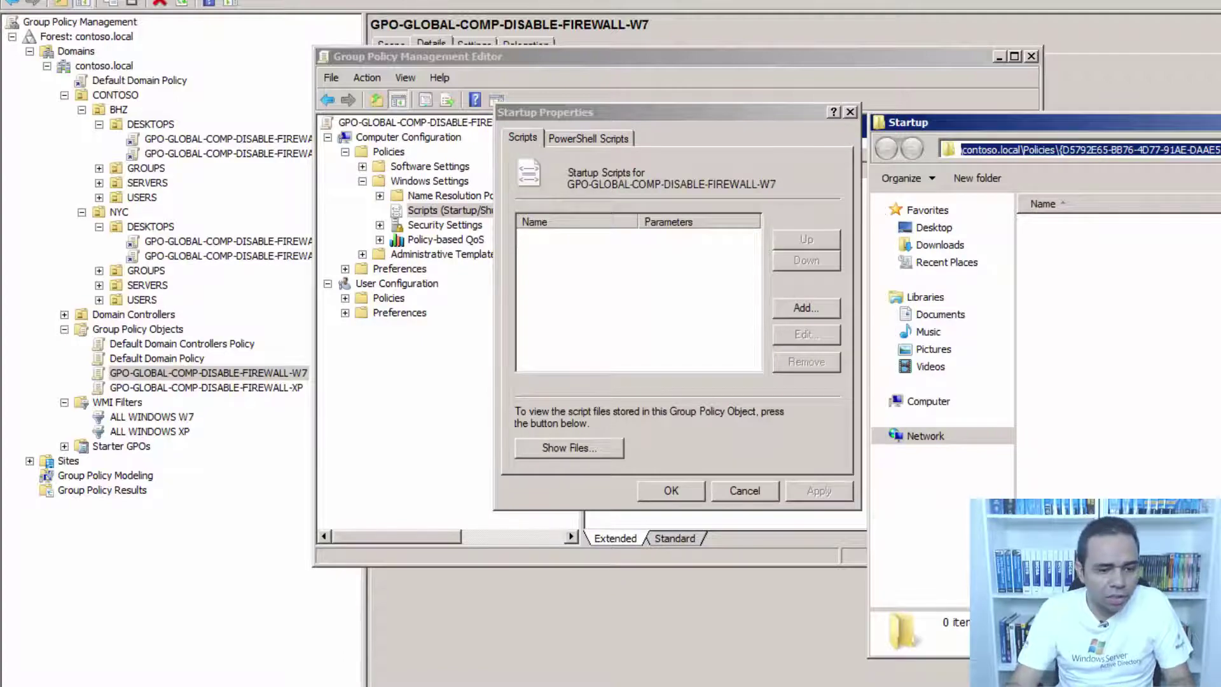
# Open C:\SCRIPTS and inspect DISABLE_FIREWALL_W7.cmd's 'allprofiles state off' firewall command.
pyautogui.press('super')
pyautogui.click(292, 628)
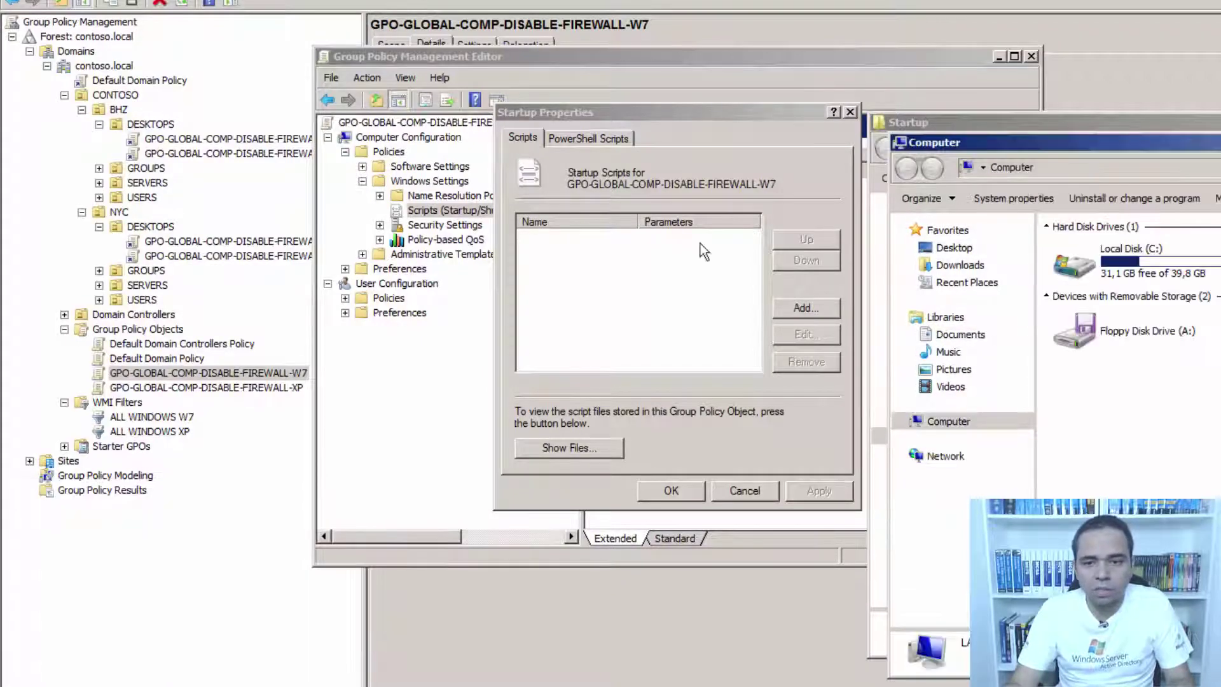
pyautogui.doubleClick(1073, 263)
pyautogui.doubleClick(1120, 345)
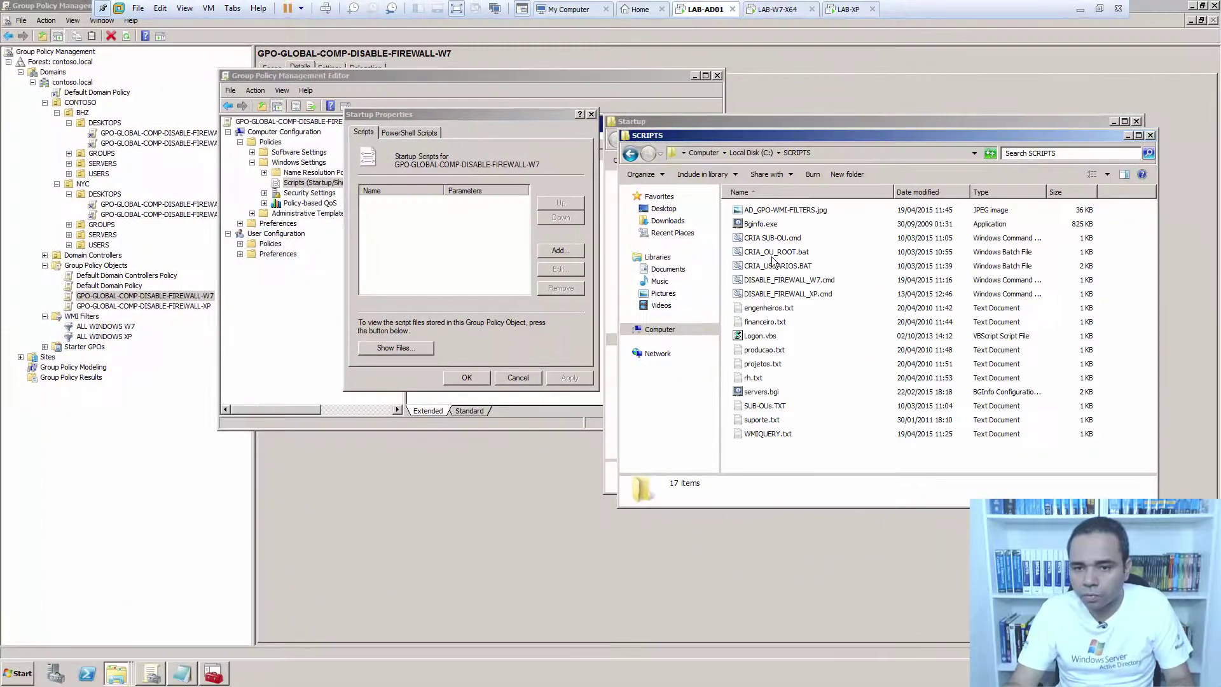
pyautogui.click(779, 279)
pyautogui.rightClick(779, 279)
pyautogui.click(800, 295)
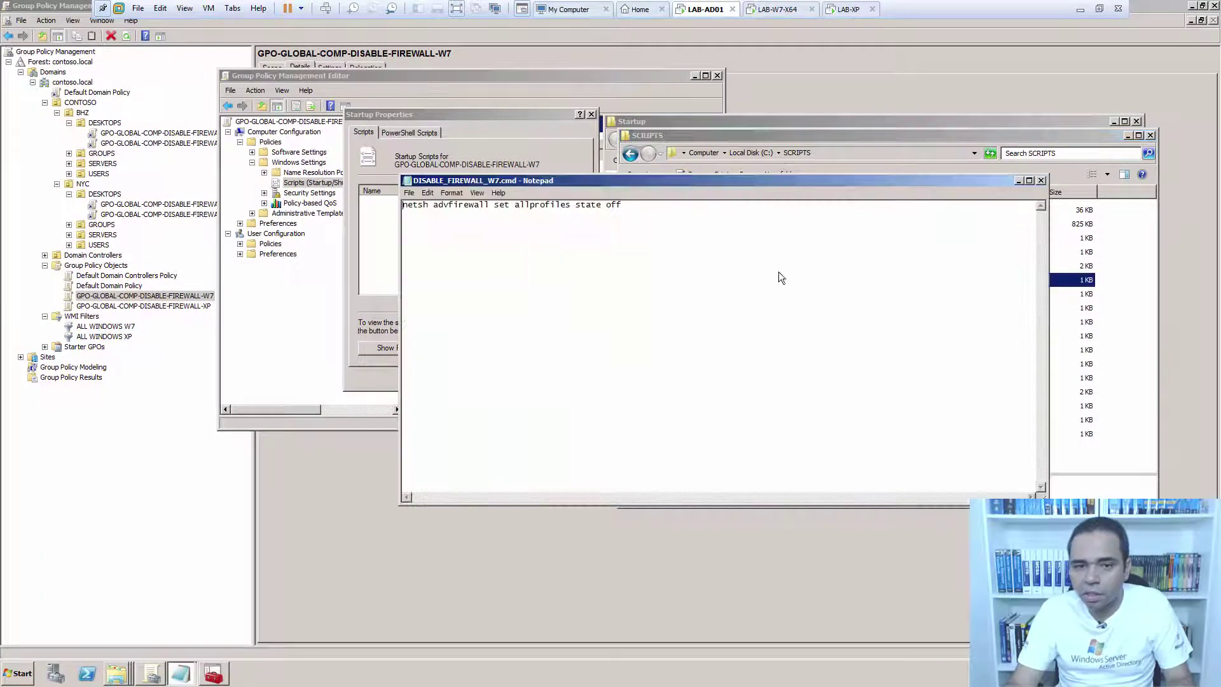
pyautogui.moveTo(623, 205); pyautogui.dragTo(403, 205)
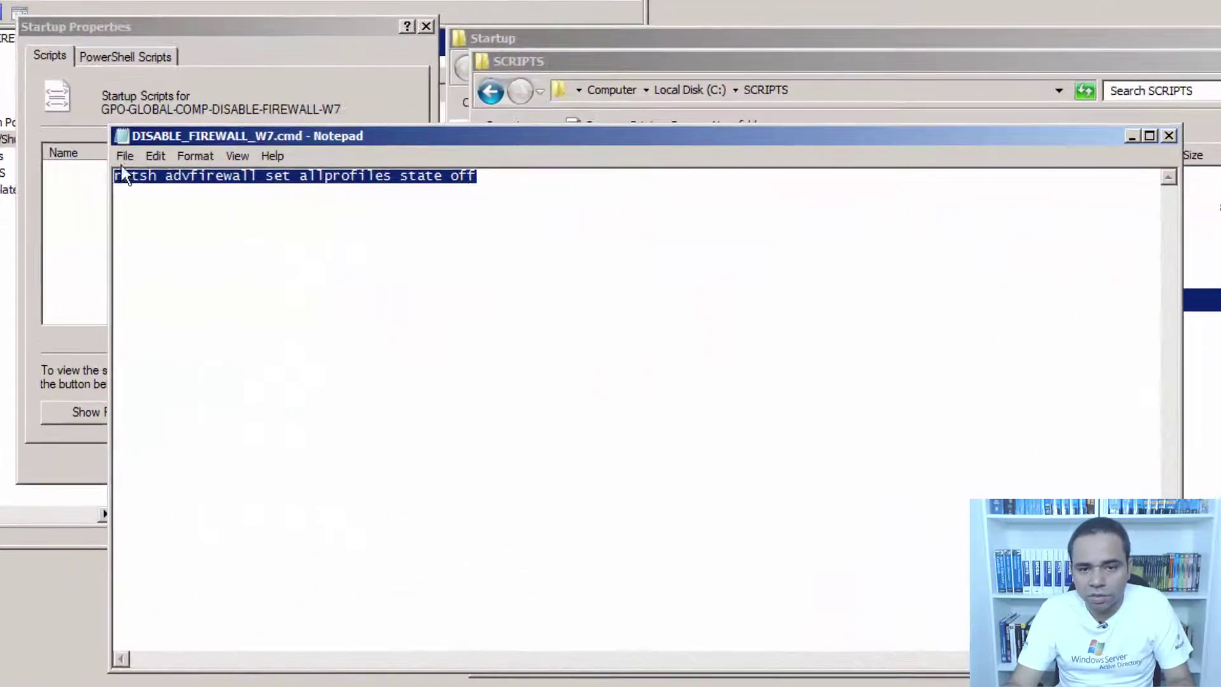
pyautogui.moveTo(300, 178); pyautogui.dragTo(494, 173)
pyautogui.click(1174, 132)
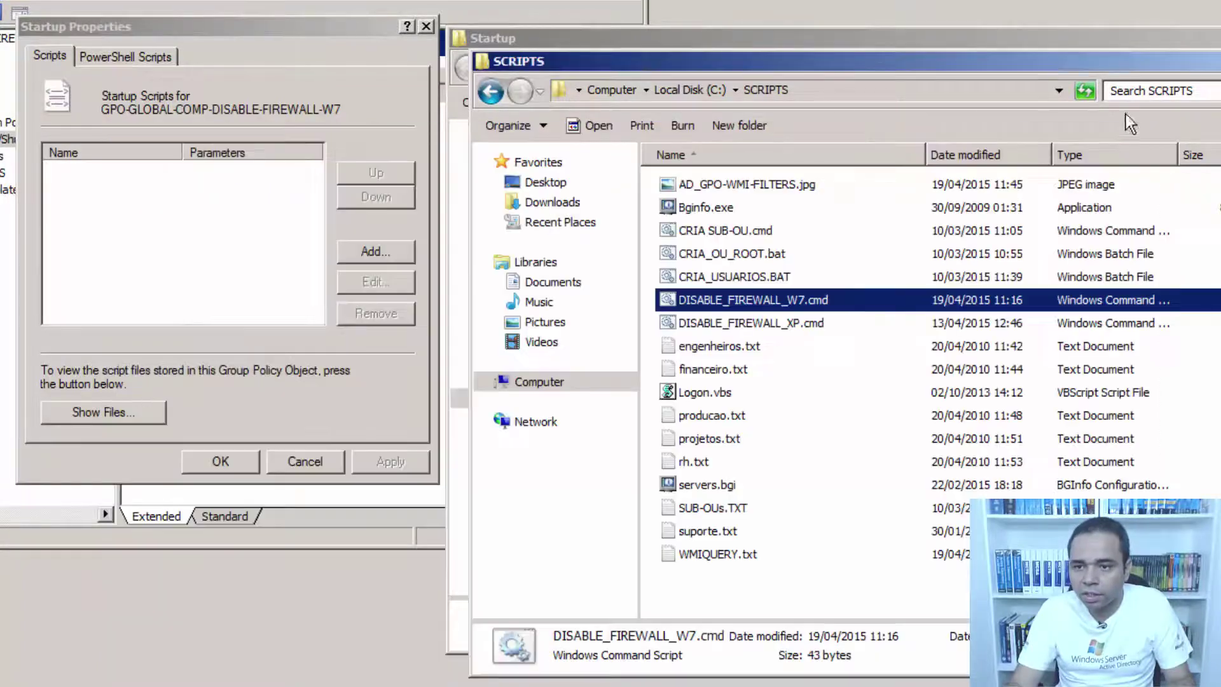
# Copy DISABLE_FIREWALL_W7.cmd into the GPO's Startup folder and close both folder windows.
pyautogui.moveTo(1054, 63); pyautogui.dragTo(0, 248)
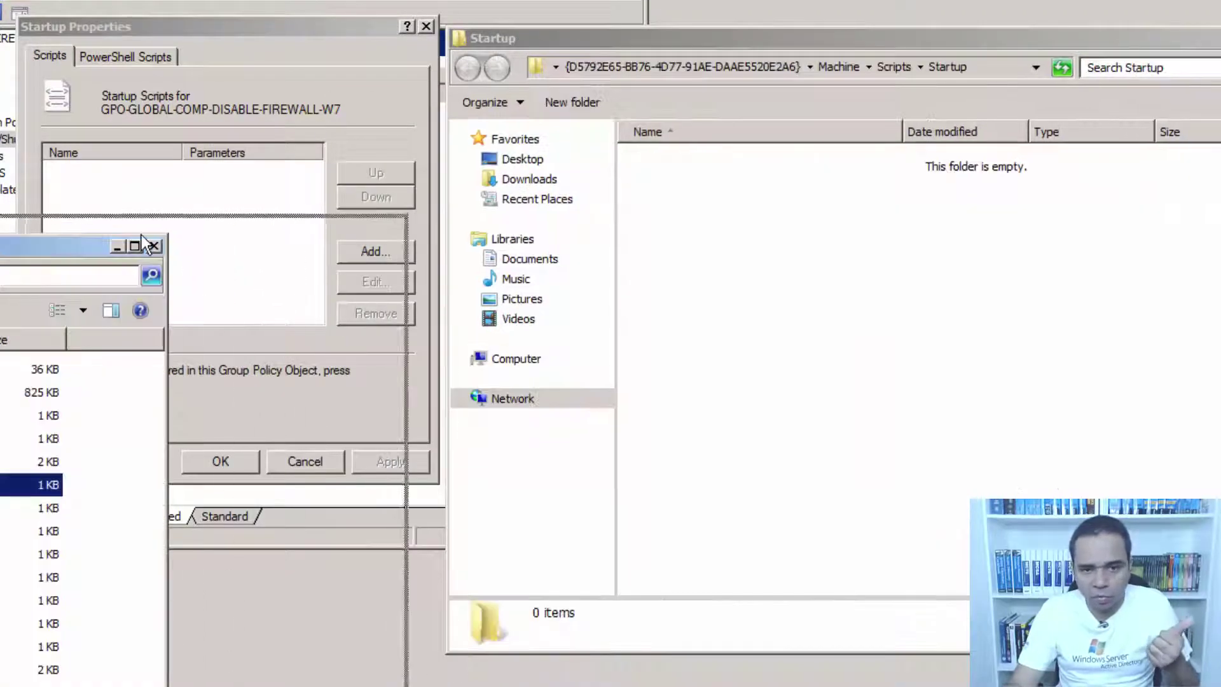
pyautogui.moveTo(82, 245); pyautogui.dragTo(326, 225)
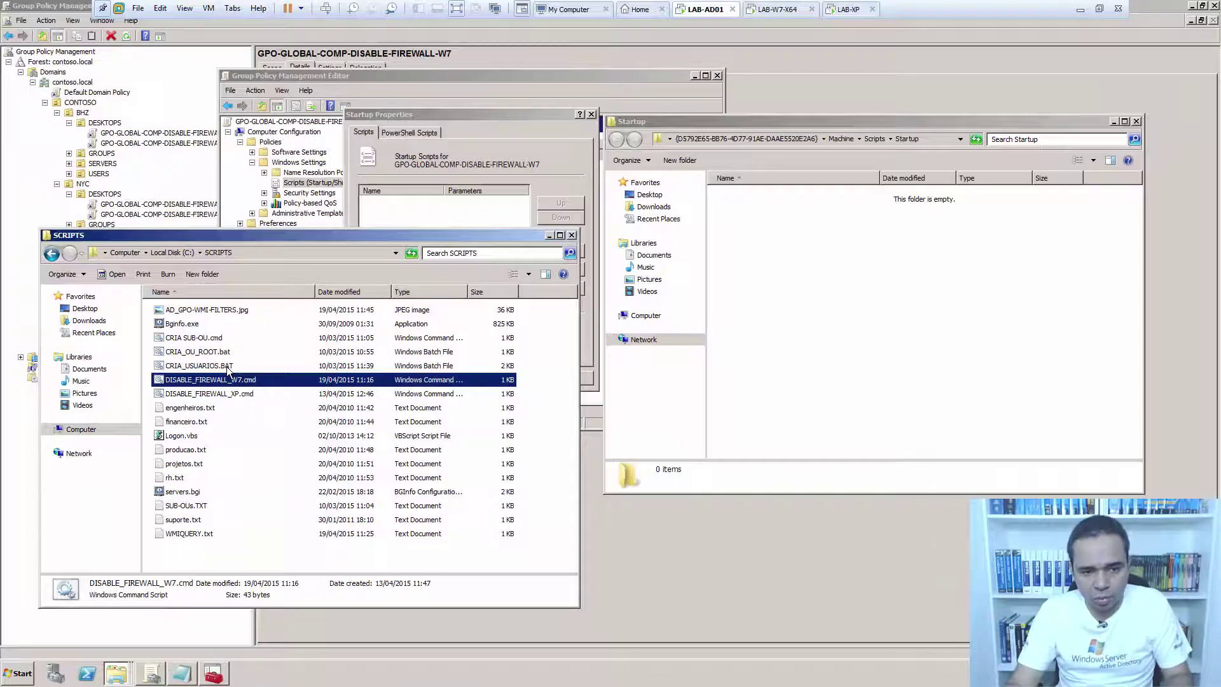
pyautogui.moveTo(502, 378); pyautogui.dragTo(860, 284)
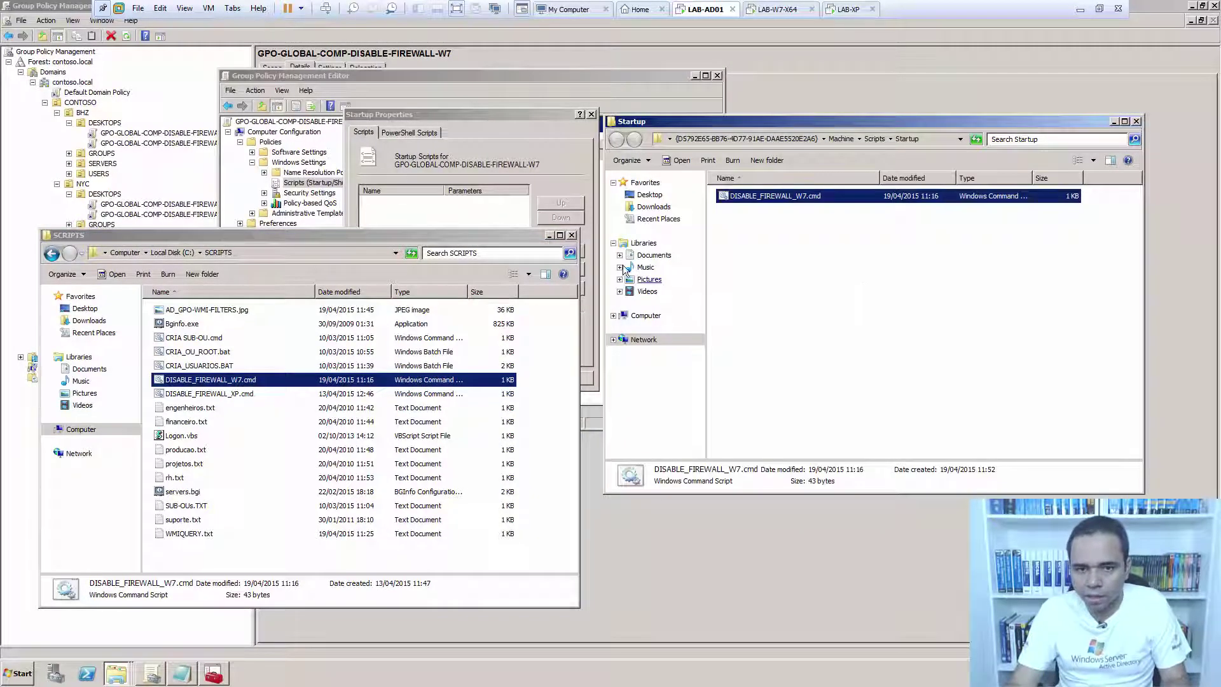
pyautogui.click(572, 234)
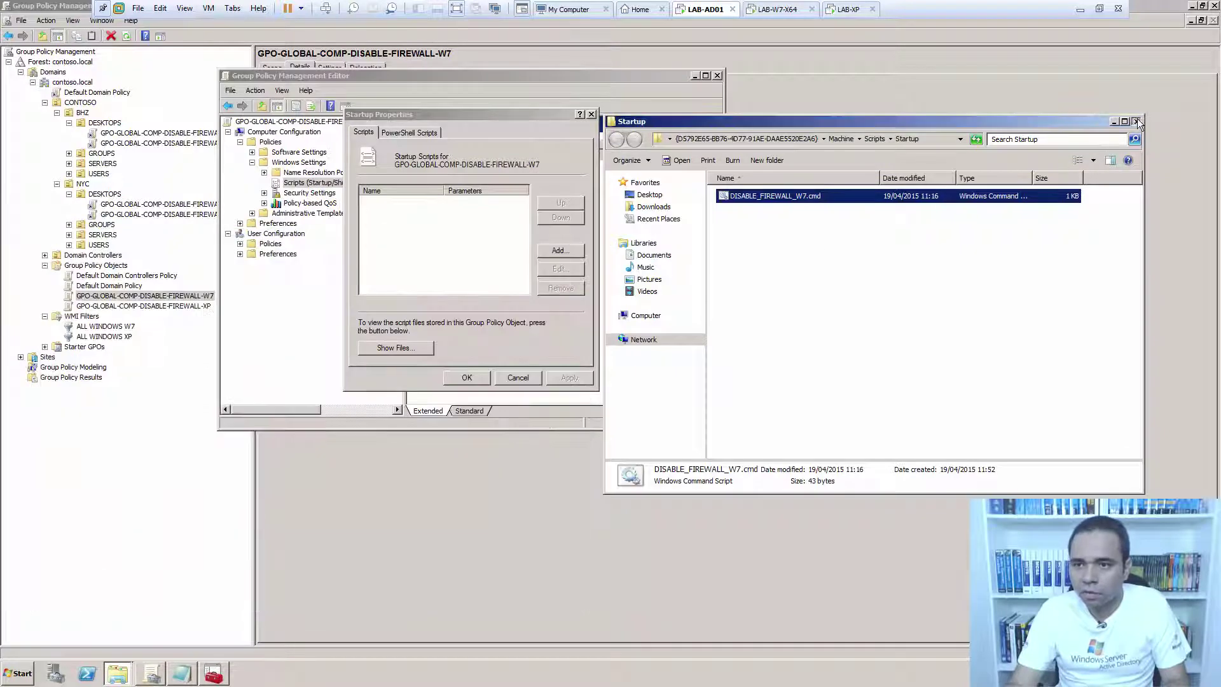
pyautogui.click(1136, 121)
# Add DISABLE_FIREWALL_W7.cmd as the startup script, apply, and close the policy editor.
pyautogui.click(556, 252)
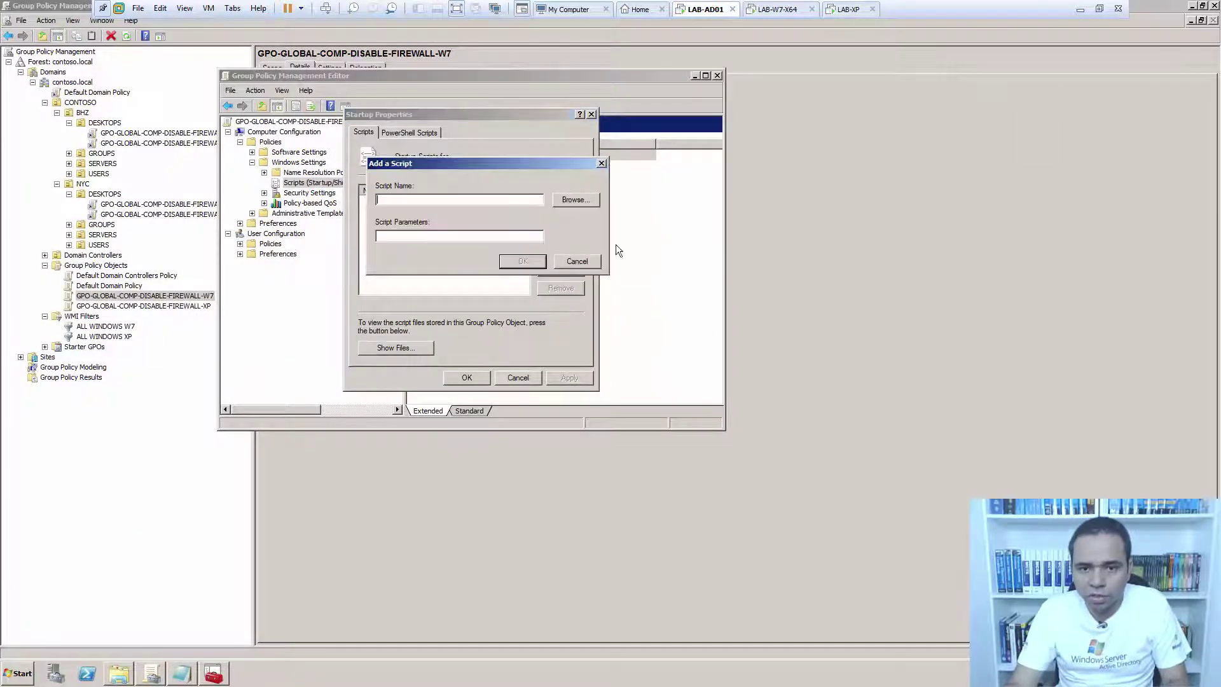
pyautogui.click(591, 201)
pyautogui.click(552, 252)
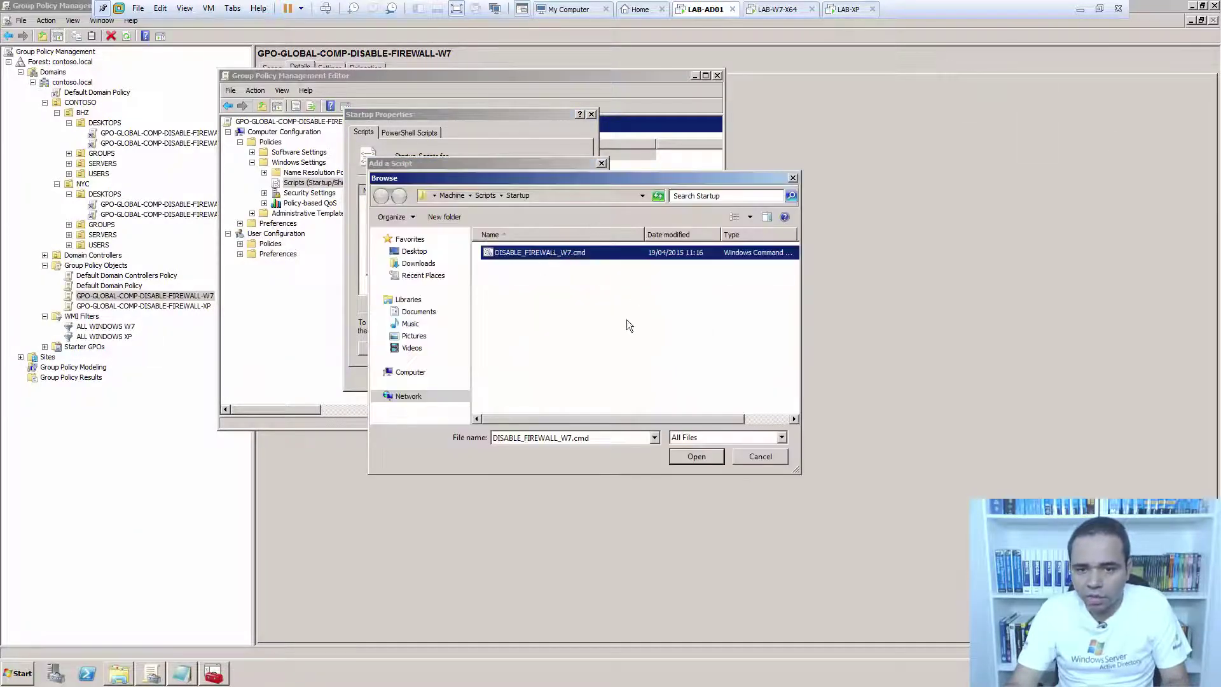
pyautogui.click(696, 456)
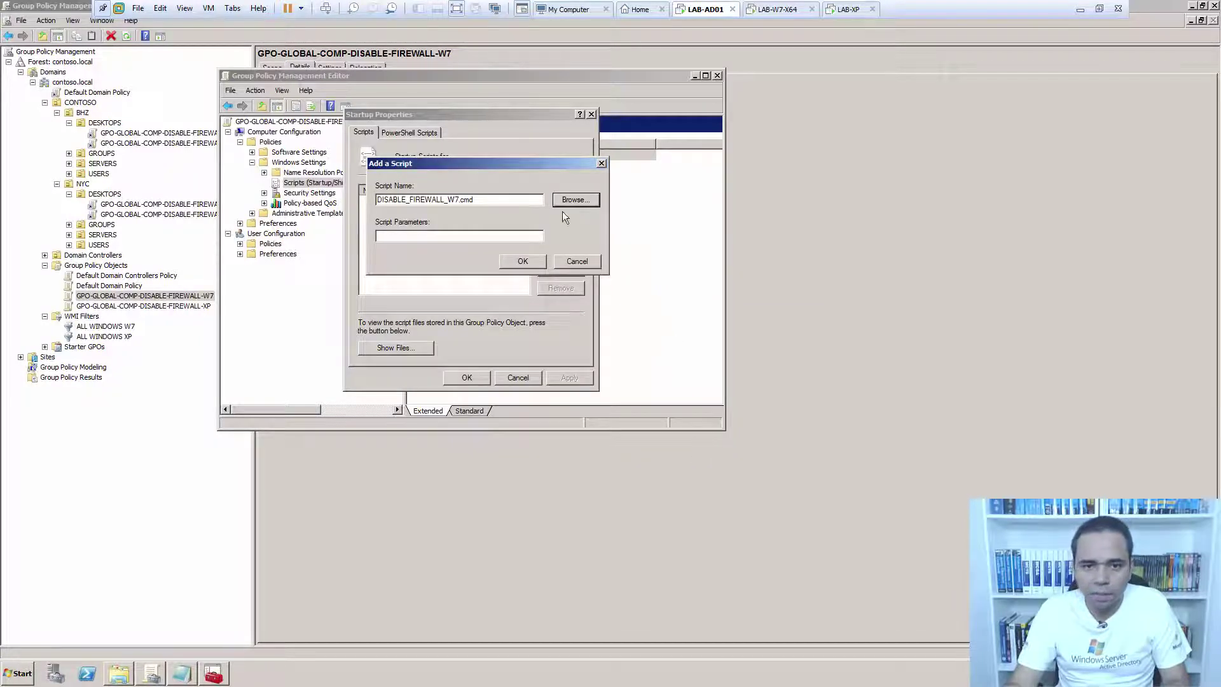
pyautogui.click(523, 262)
pyautogui.doubleClick(443, 189)
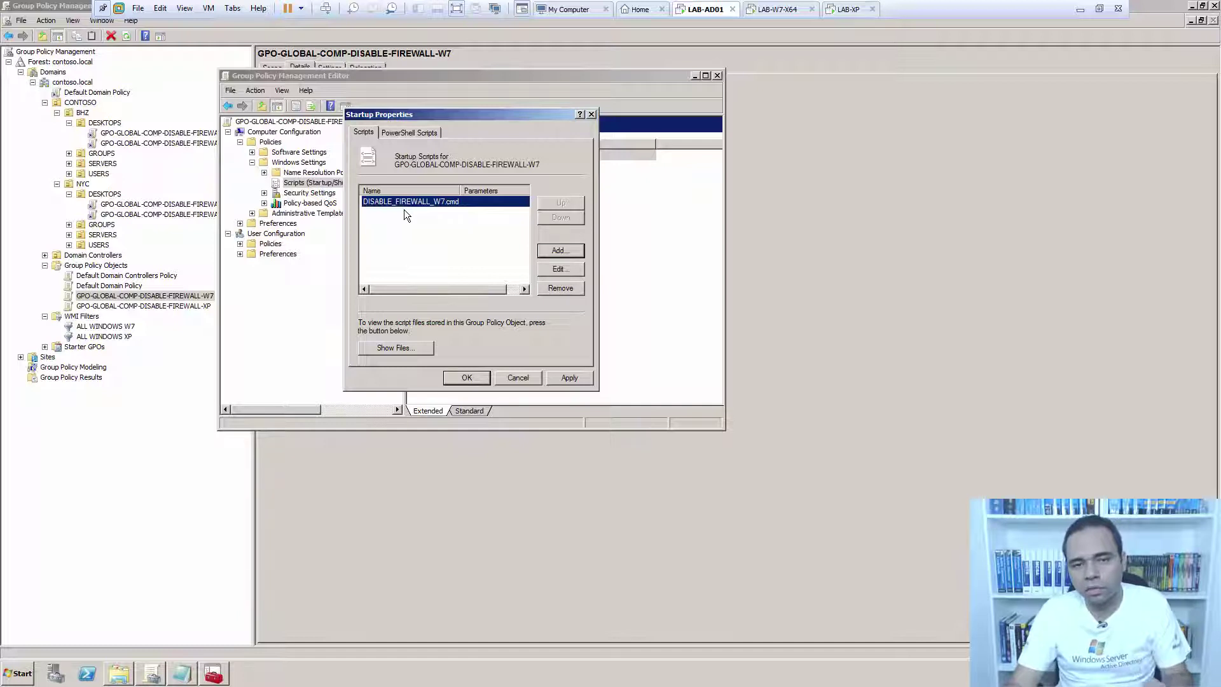
pyautogui.click(570, 377)
pyautogui.click(478, 380)
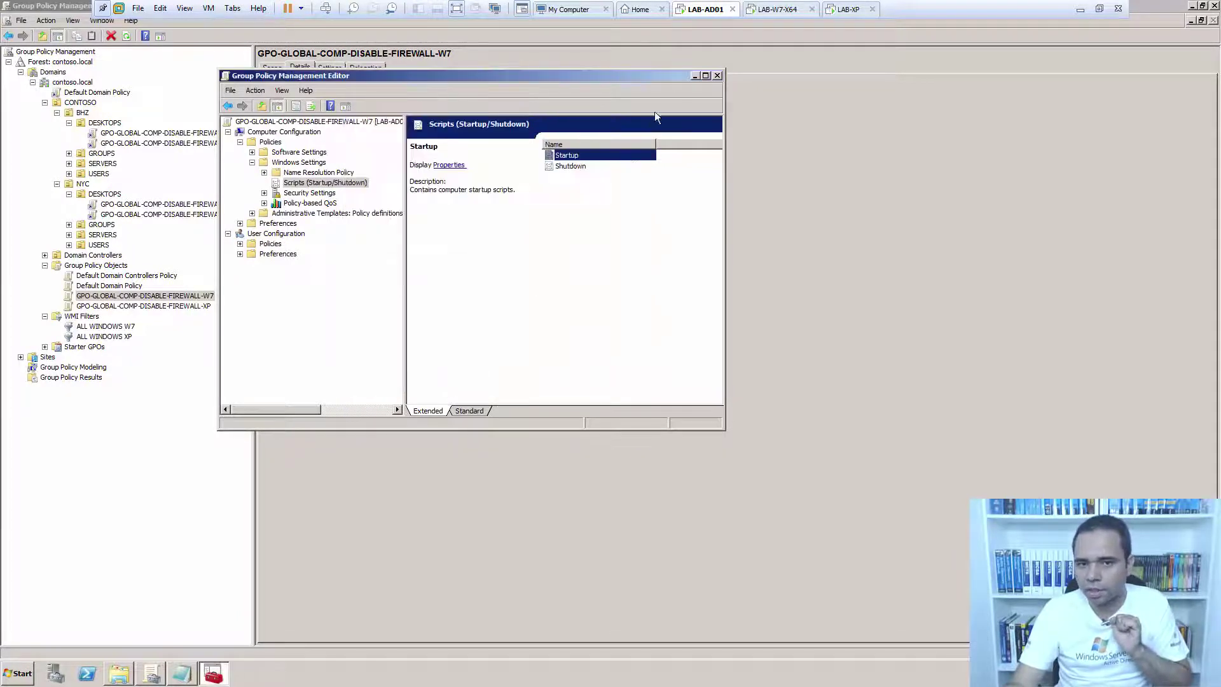
pyautogui.click(717, 76)
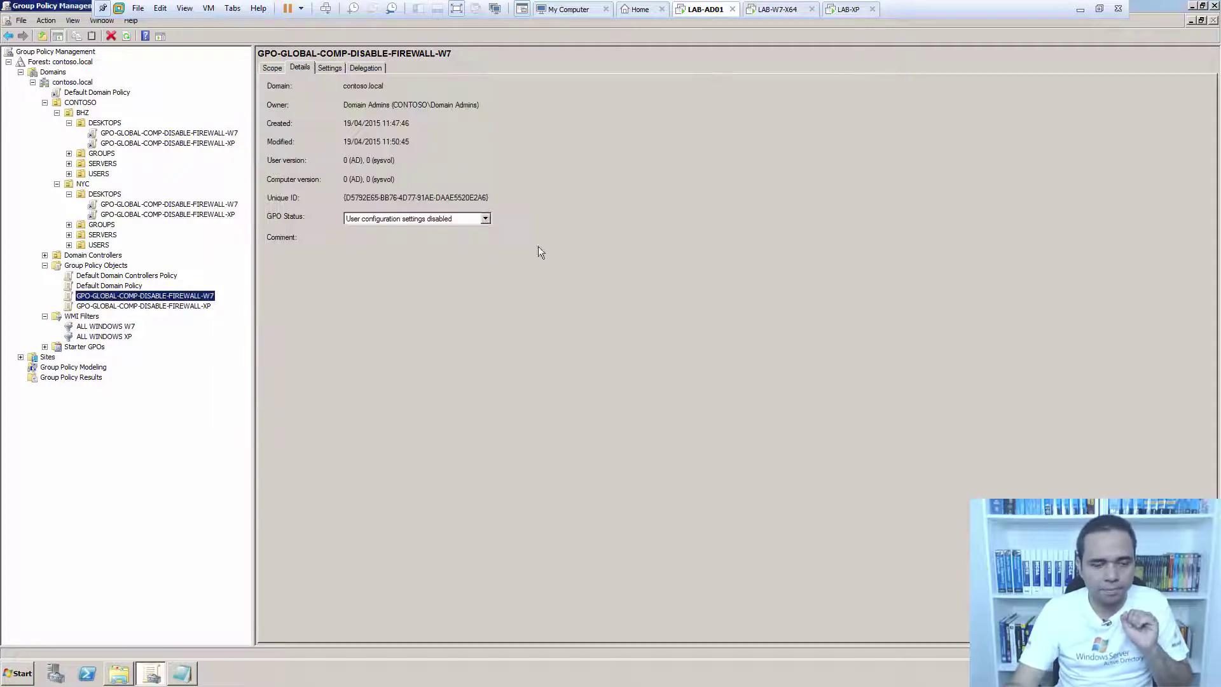
# Edit the XP firewall GPO and open its computer Startup scripts properties.
pyautogui.click(192, 306)
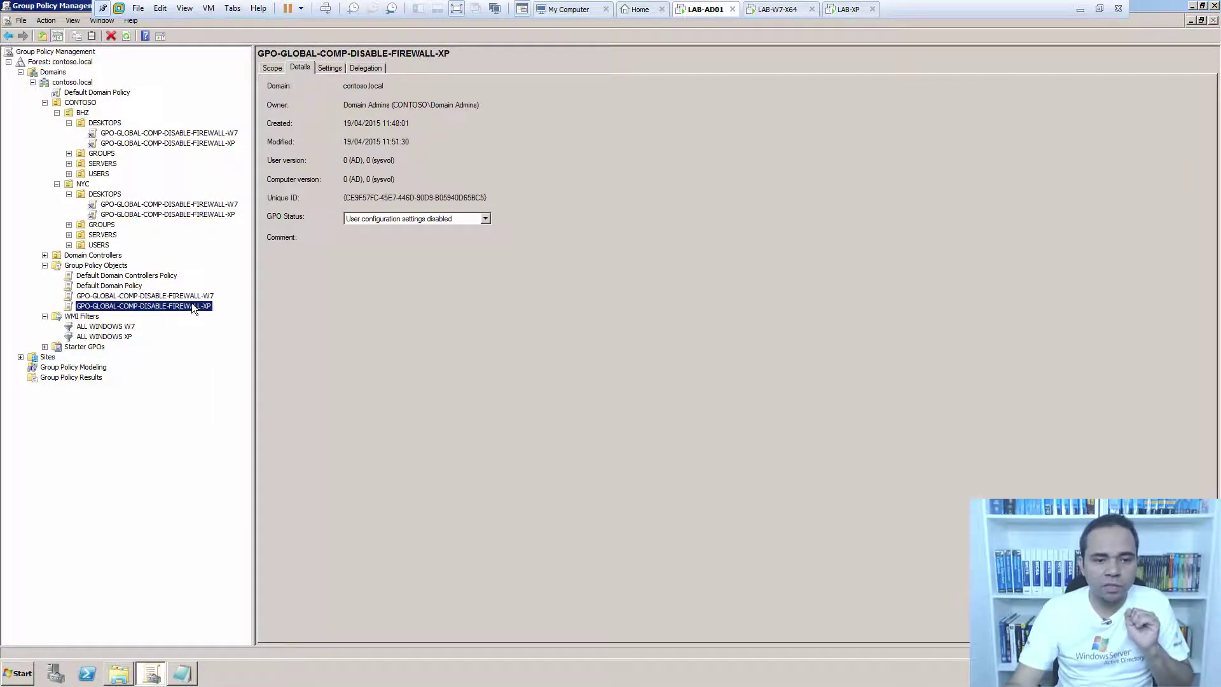
pyautogui.rightClick(192, 306)
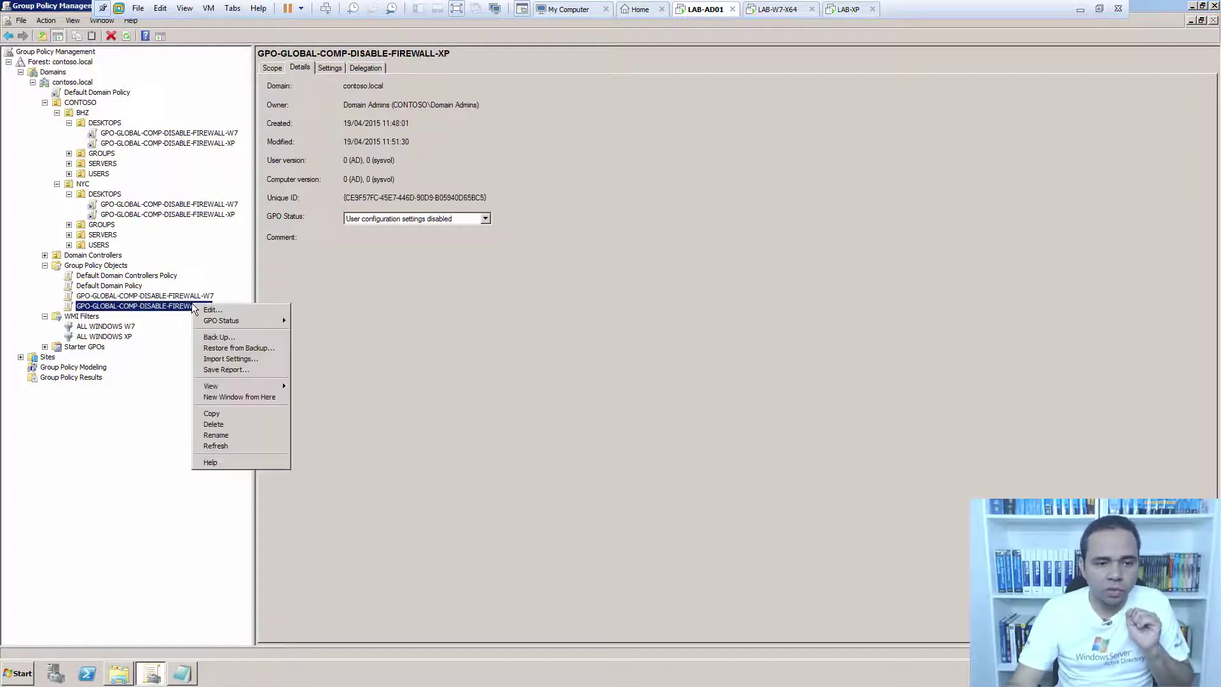
pyautogui.click(228, 312)
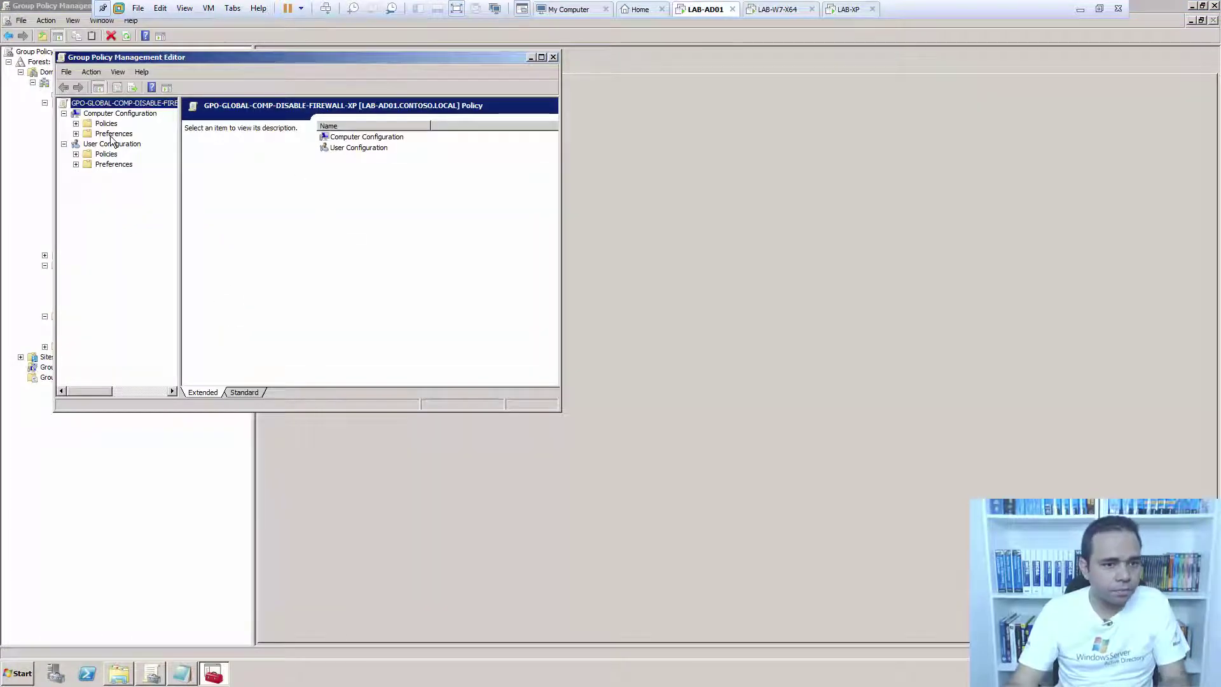
pyautogui.click(110, 134)
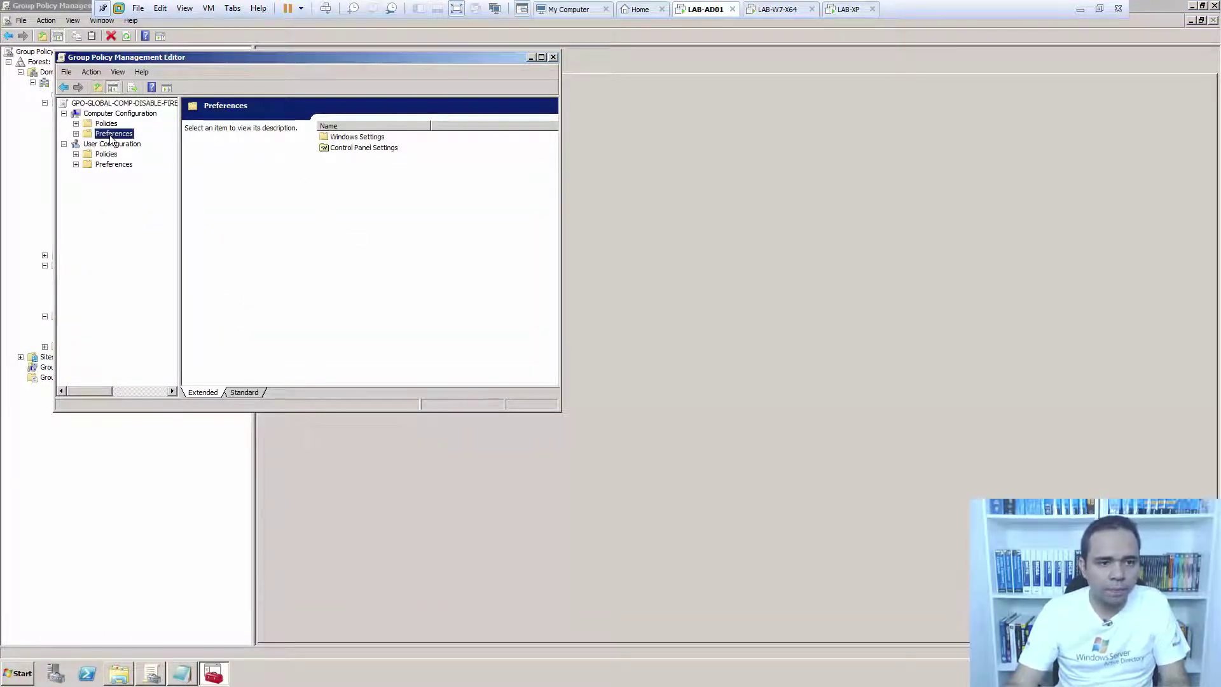
pyautogui.press('Up')
pyautogui.click(110, 135)
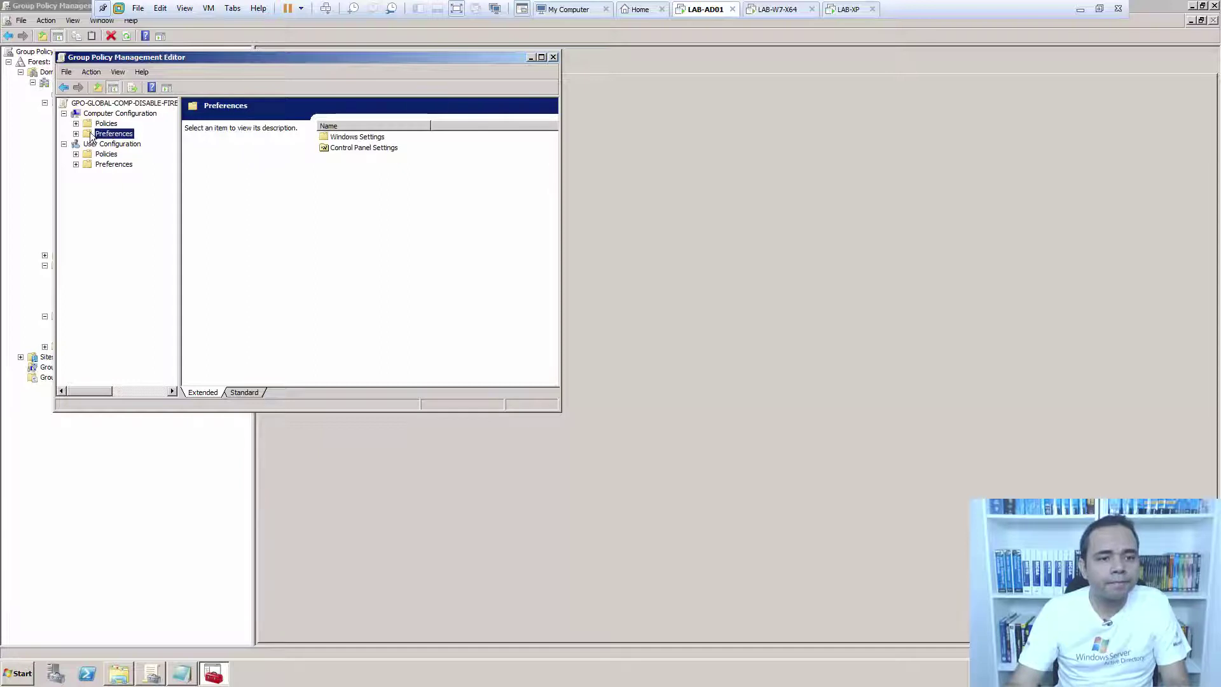
pyautogui.click(75, 123)
pyautogui.doubleClick(120, 146)
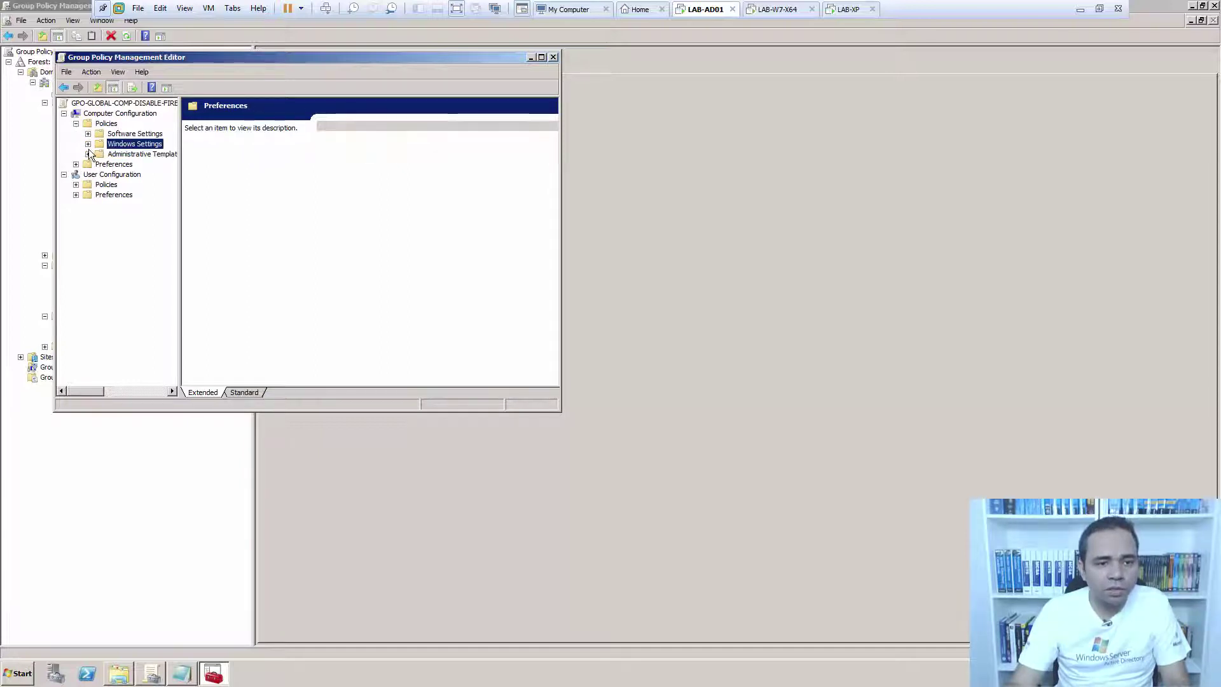
pyautogui.click(170, 164)
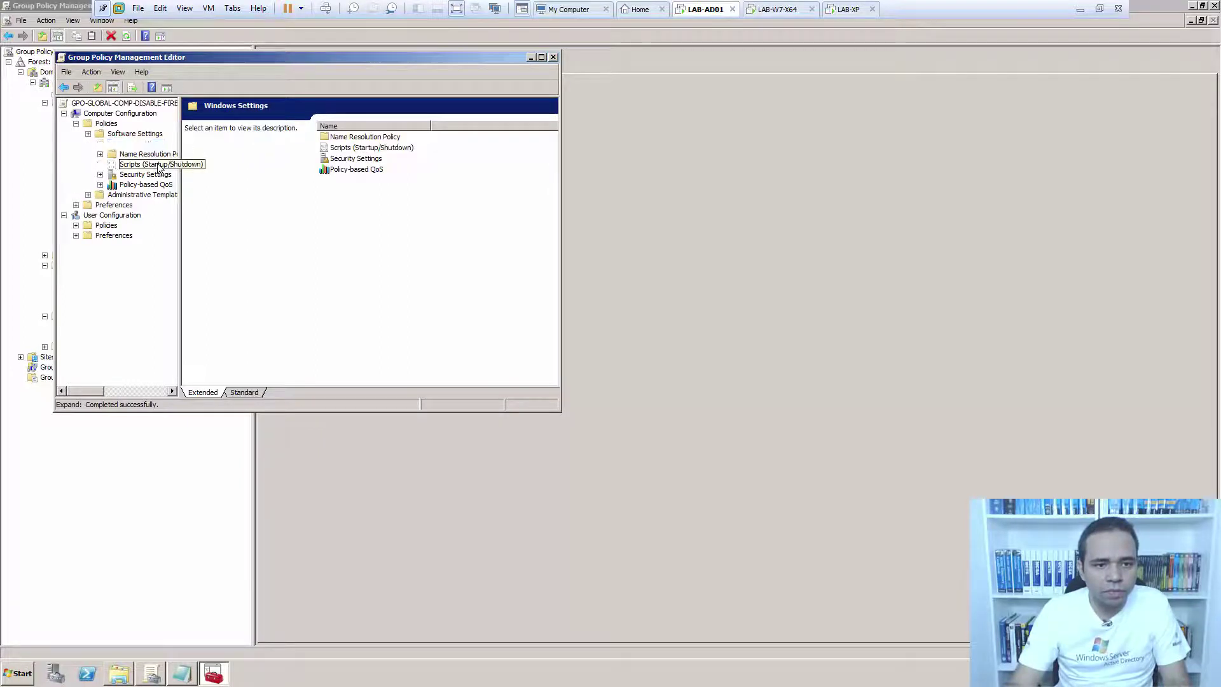
pyautogui.doubleClick(388, 136)
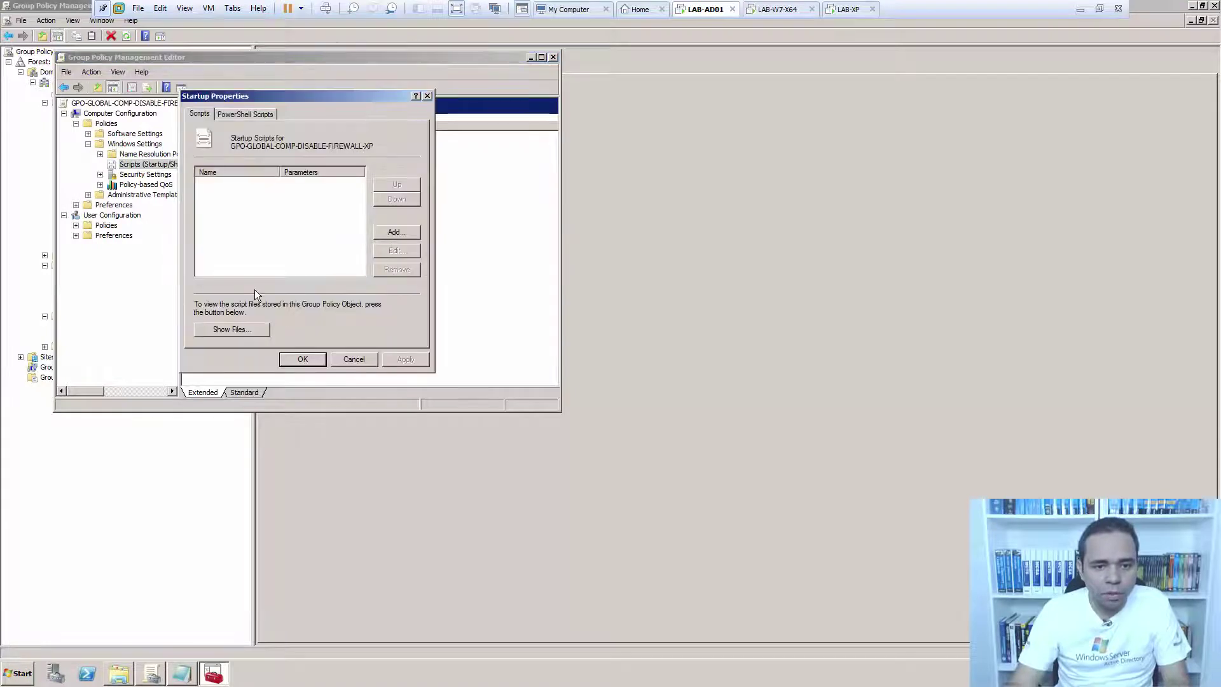
# Paste DISABLE_FIREWALL_XP.cmd from C:\SCRIPTS into the XP GPO's Startup folder.
pyautogui.click(246, 328)
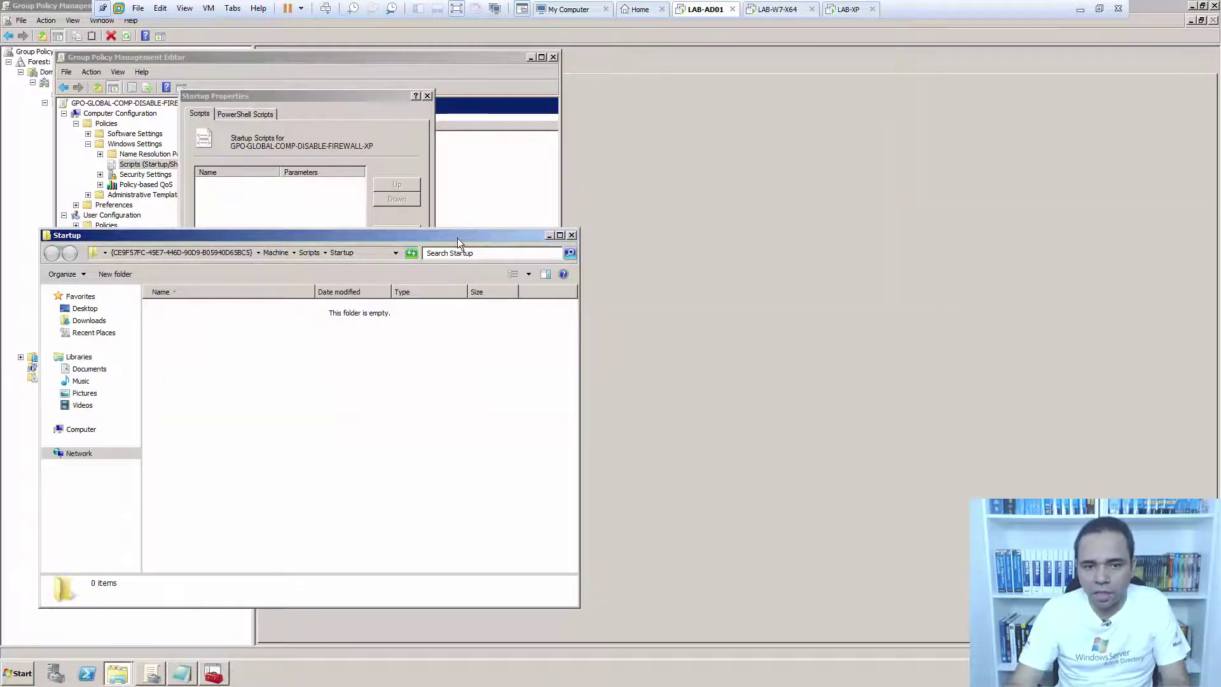
pyautogui.moveTo(456, 238); pyautogui.dragTo(916, 89)
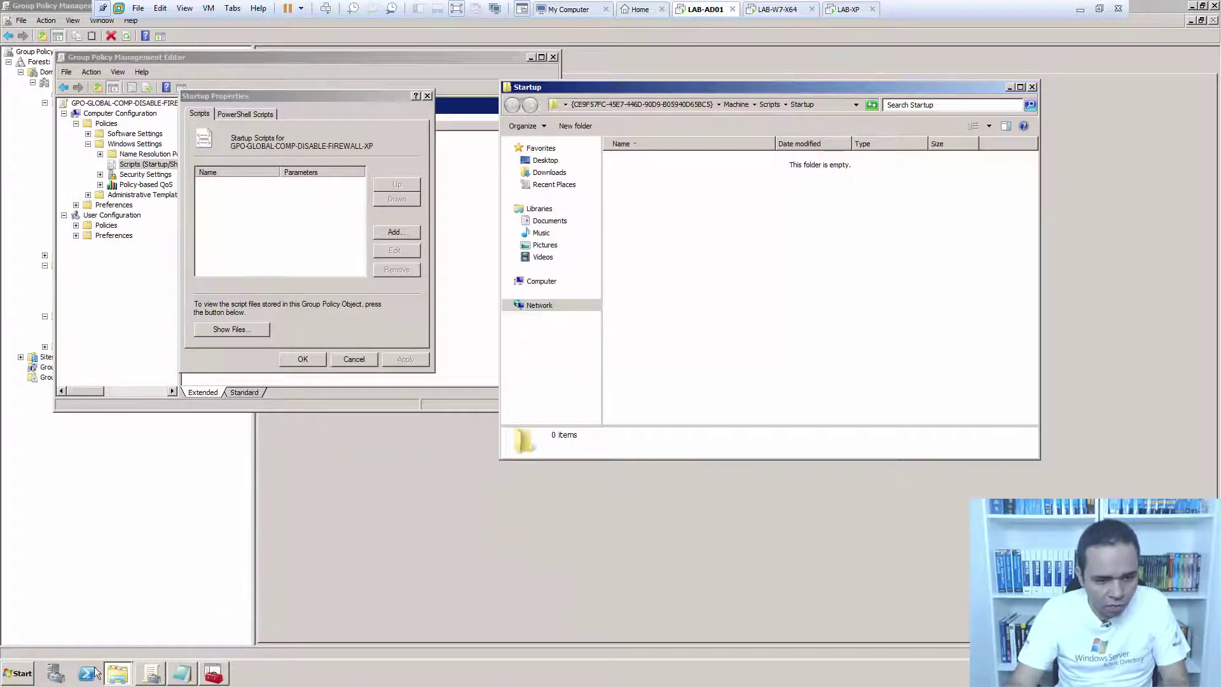
pyautogui.click(17, 673)
pyautogui.click(225, 472)
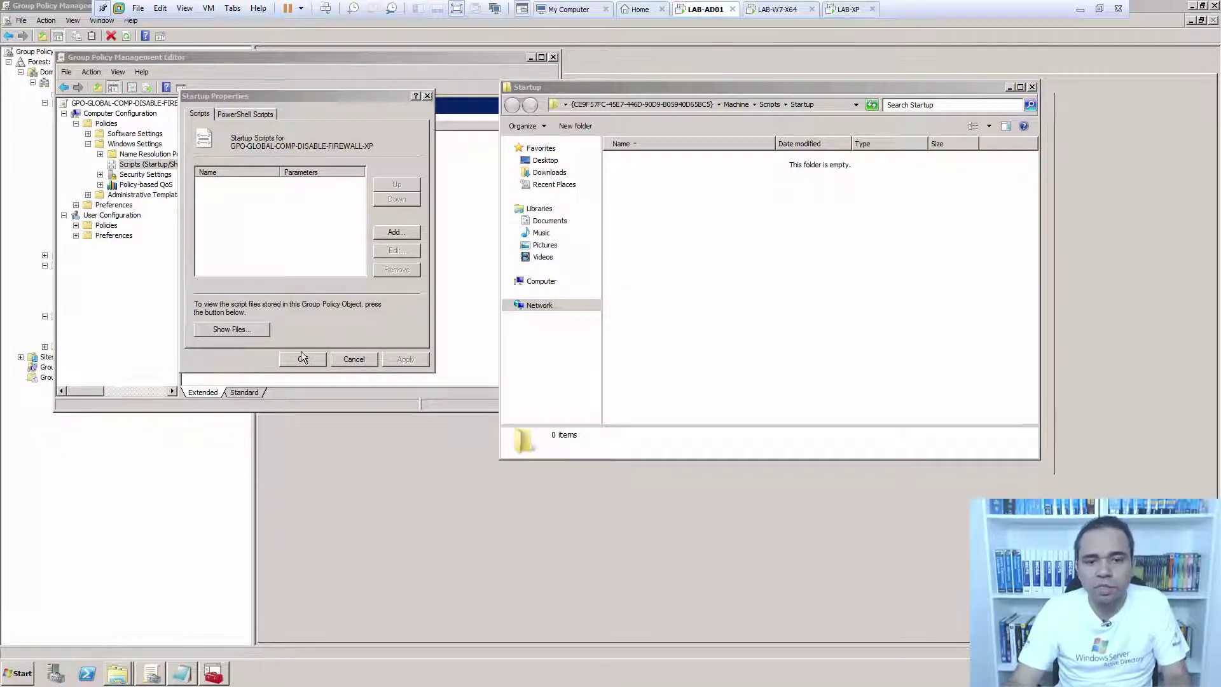
pyautogui.doubleClick(674, 186)
pyautogui.doubleClick(667, 243)
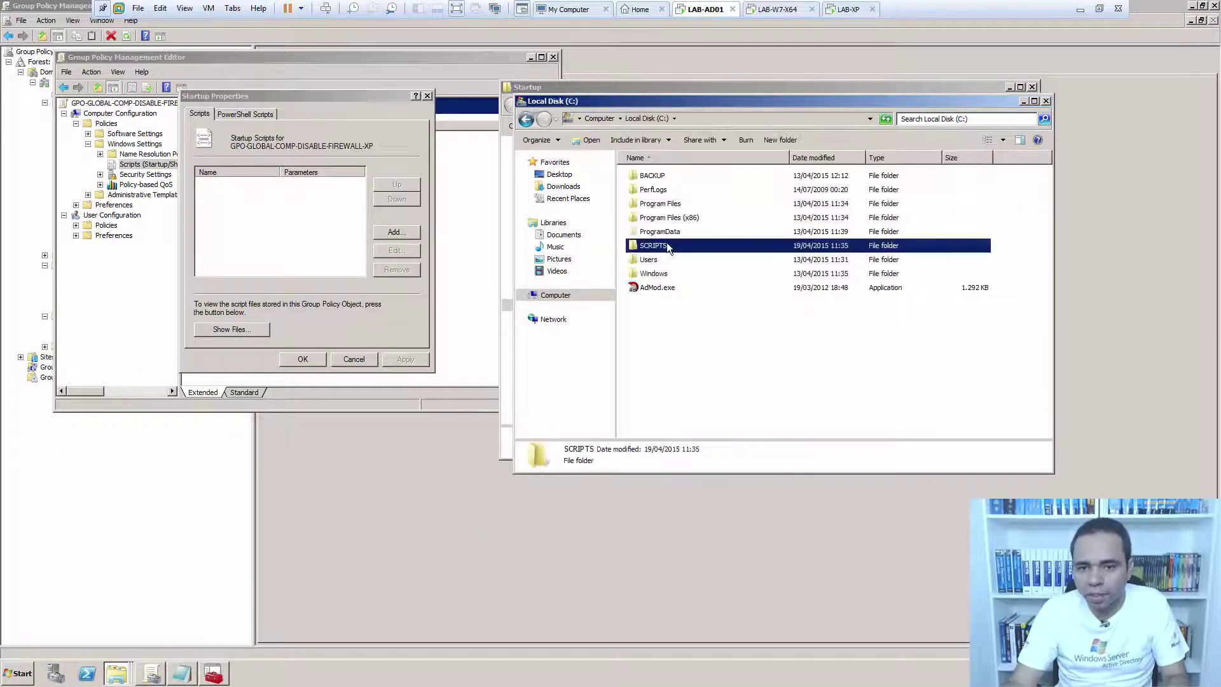
pyautogui.moveTo(711, 102); pyautogui.dragTo(390, 176)
pyautogui.click(402, 333)
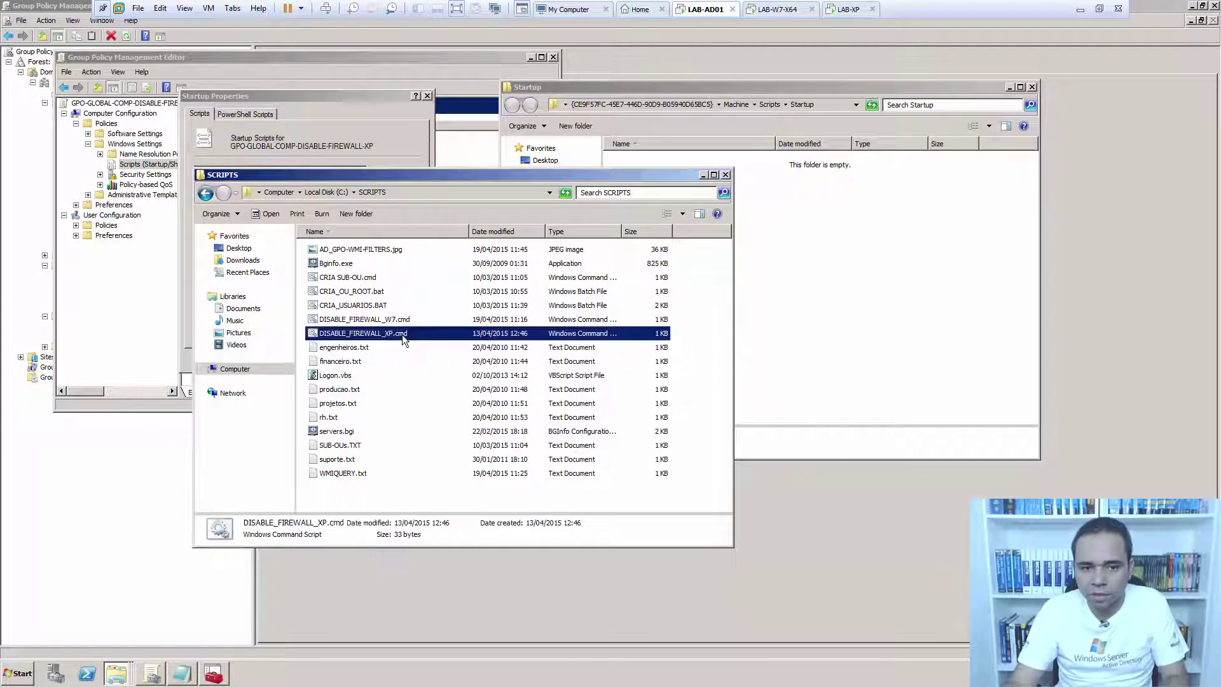
pyautogui.click(939, 275)
pyautogui.hotkey('ctrl', 'v')
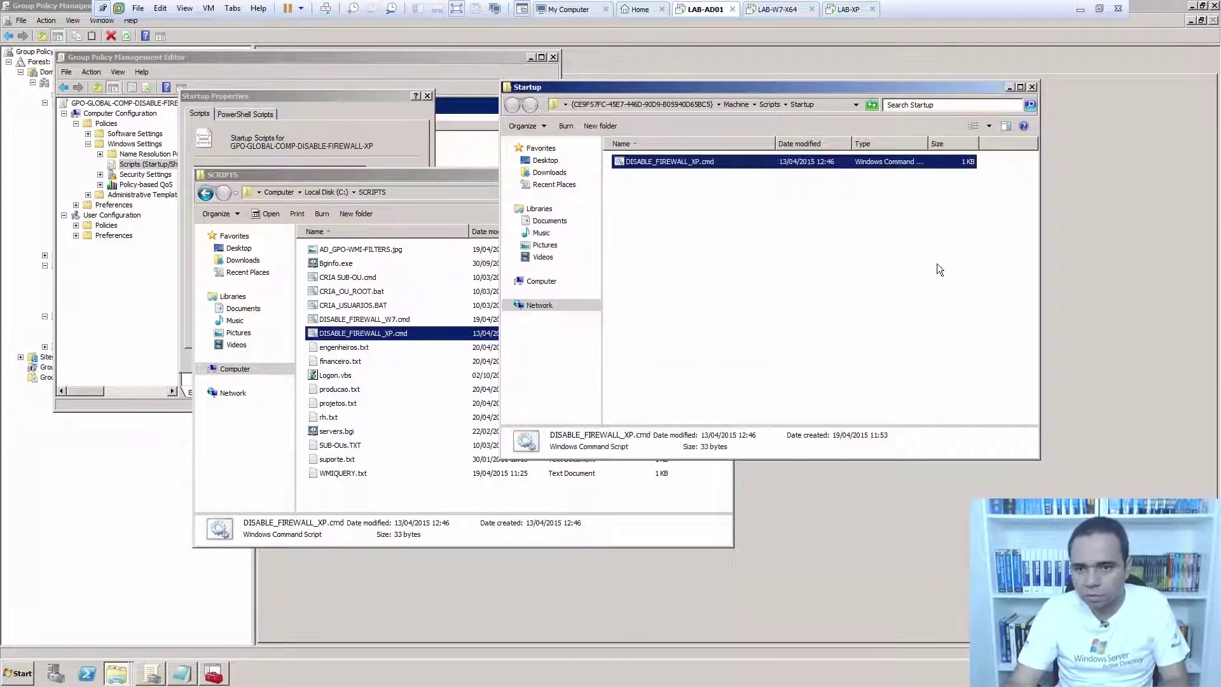
pyautogui.click(699, 493)
pyautogui.click(726, 174)
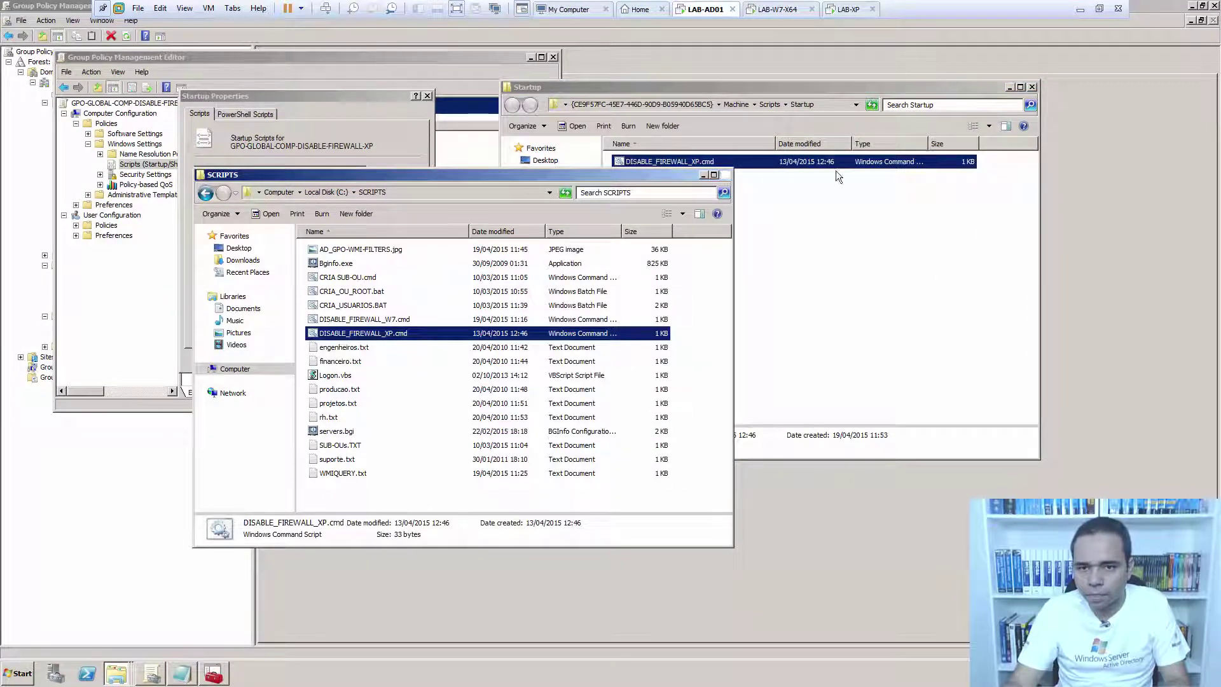
pyautogui.click(1031, 87)
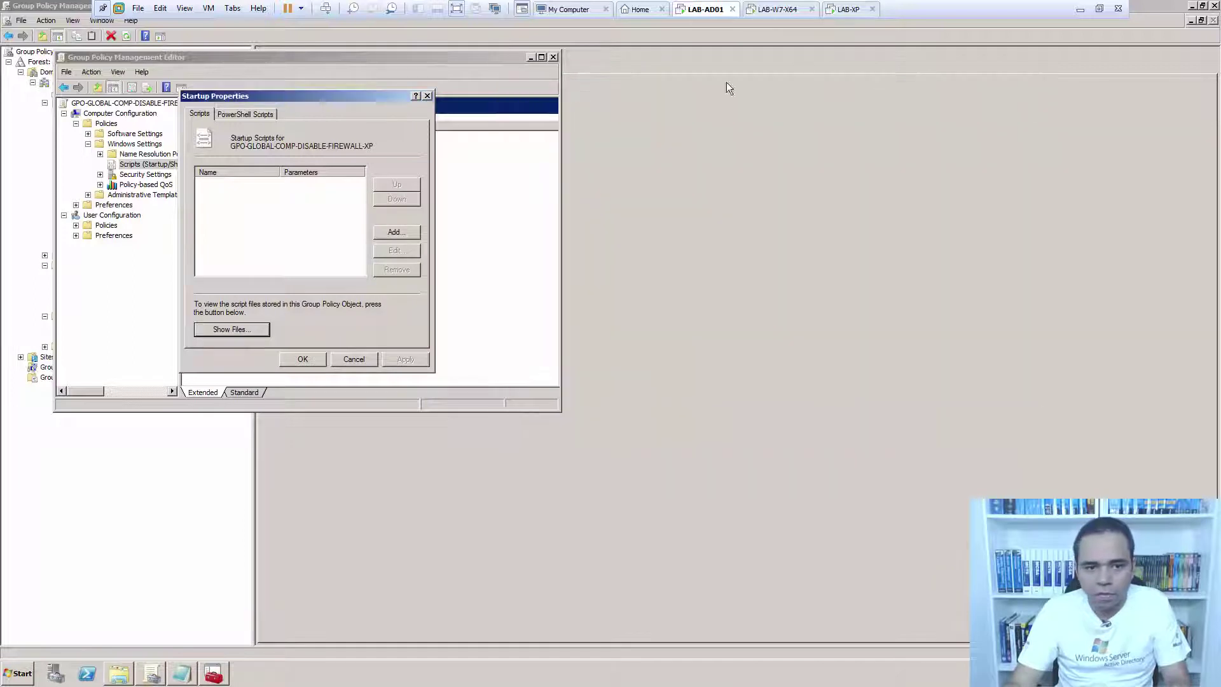
# Add DISABLE_FIREWALL_XP.cmd as the XP GPO's startup script and apply it.
pyautogui.click(396, 232)
pyautogui.click(415, 185)
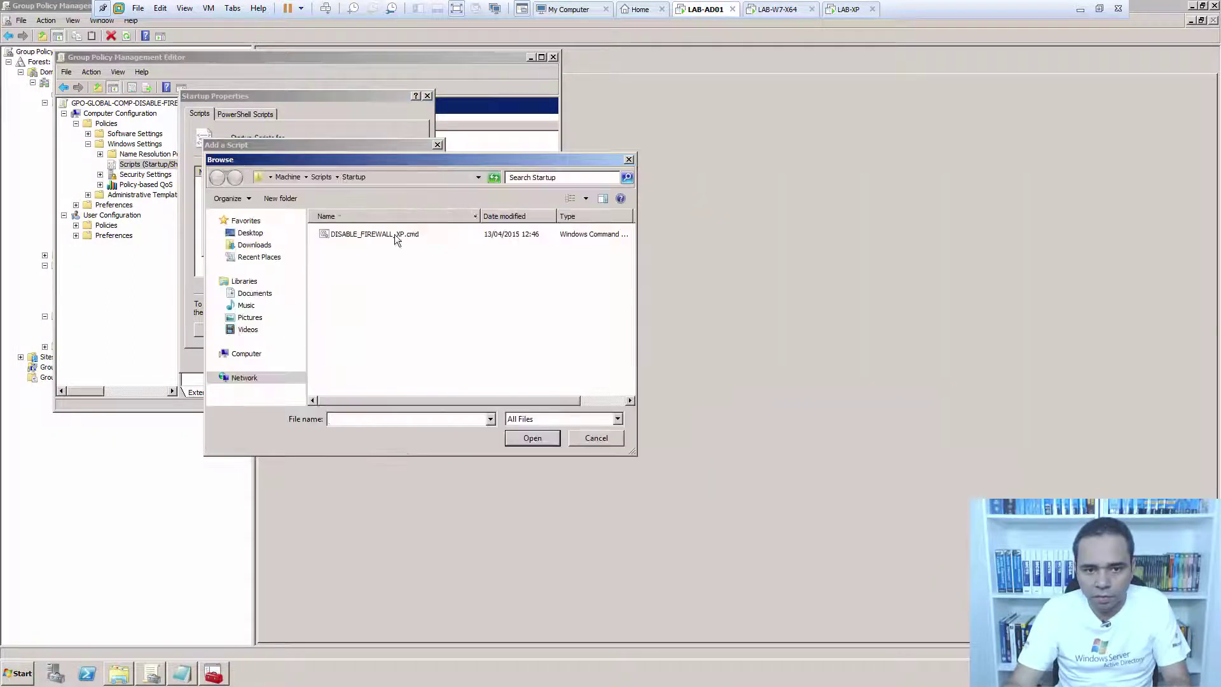
pyautogui.click(394, 234)
pyautogui.click(532, 438)
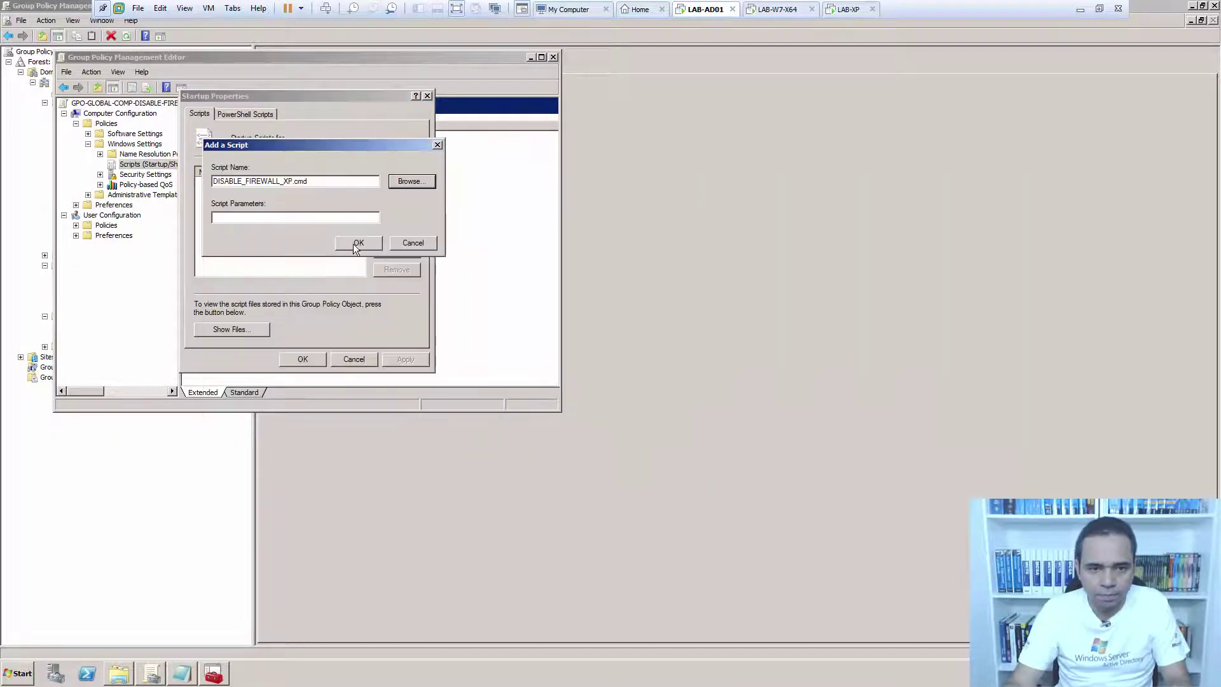
pyautogui.click(357, 244)
pyautogui.doubleClick(281, 172)
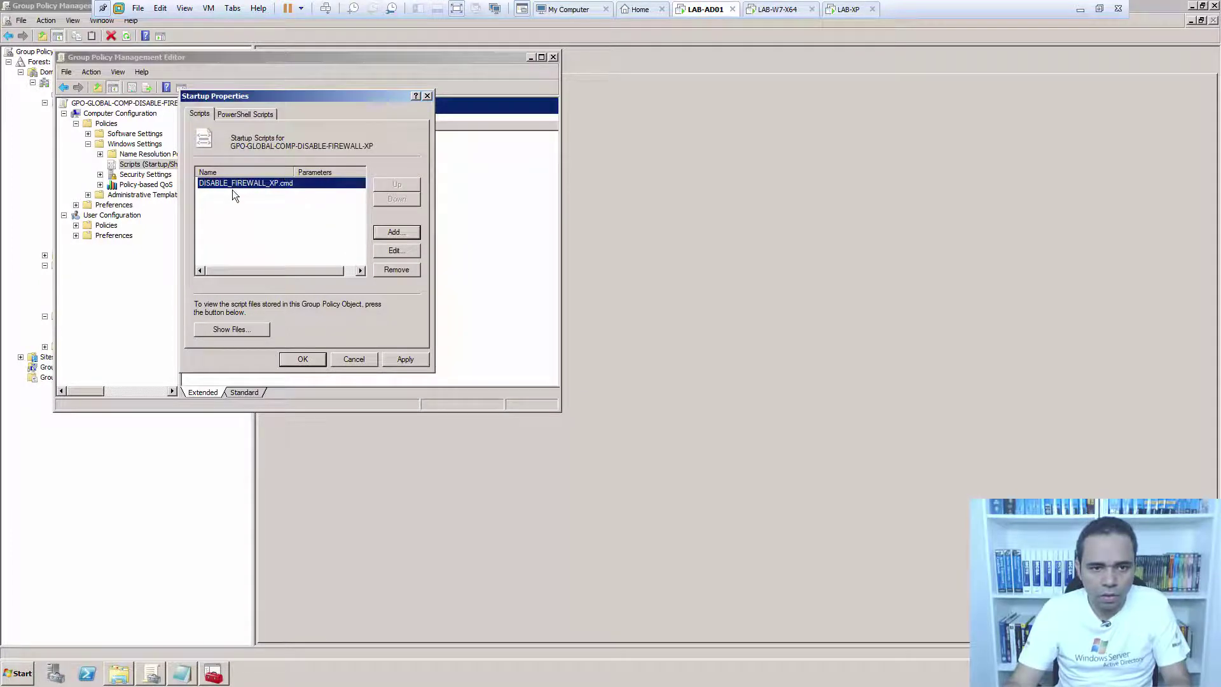
pyautogui.click(404, 363)
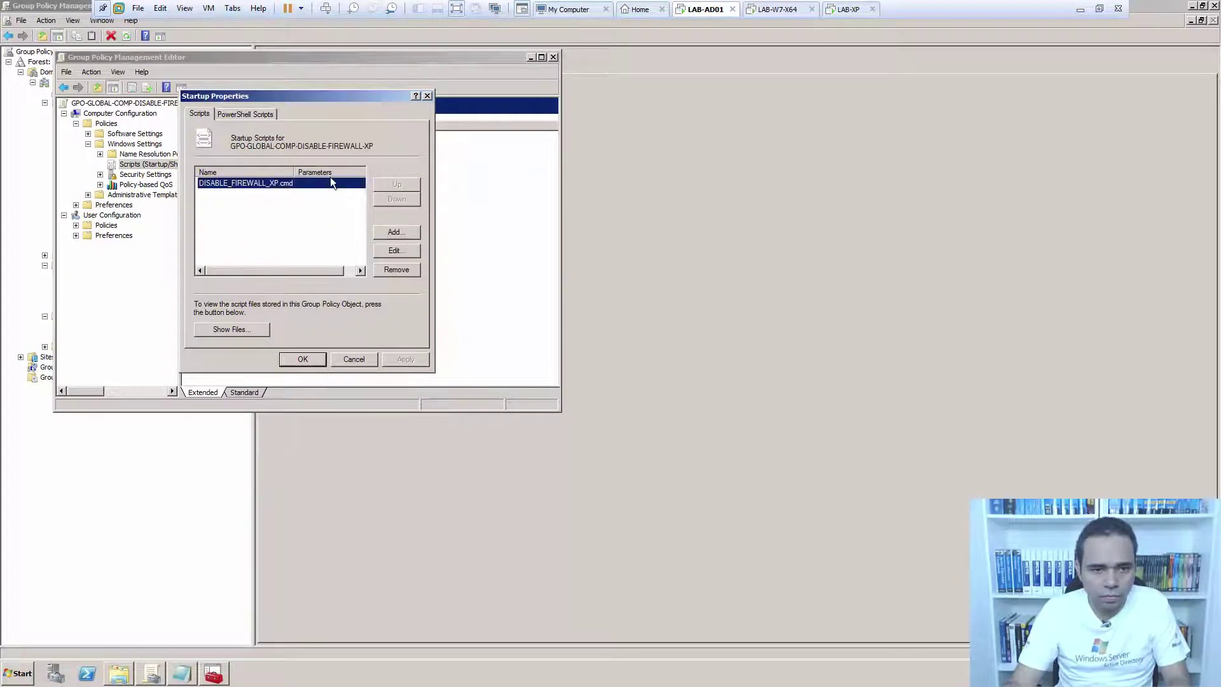
pyautogui.click(301, 364)
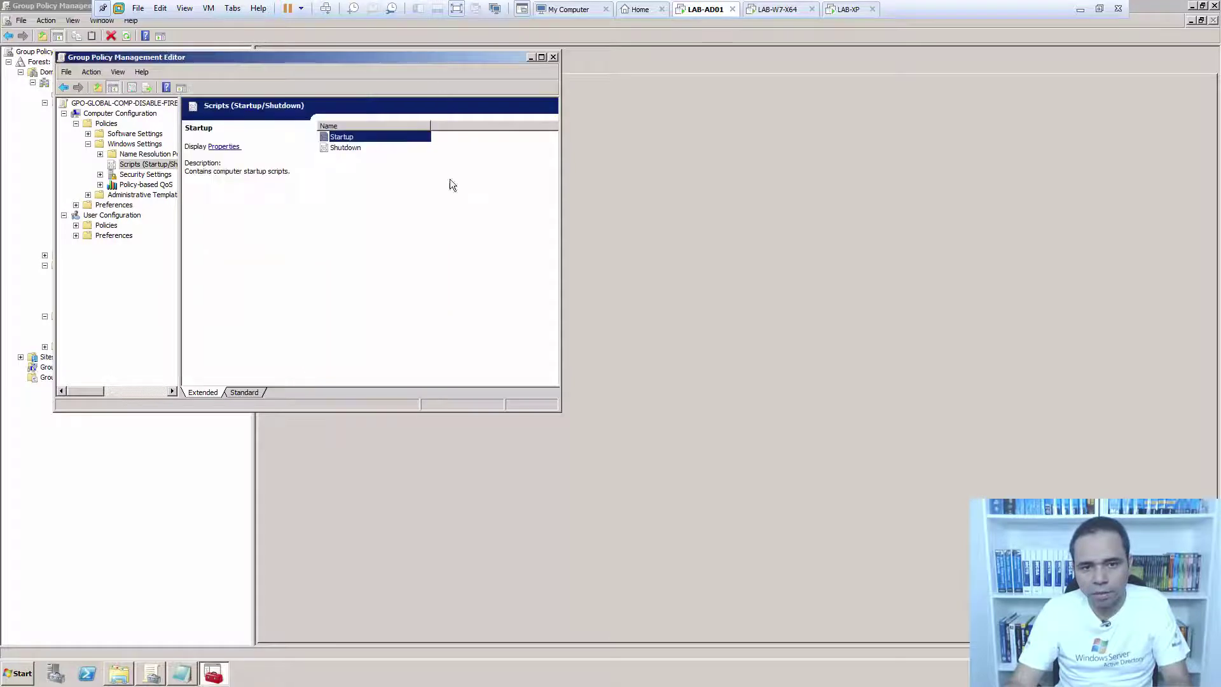
# Close the XP editor and verify the W7 GPO's settings report lists its startup script.
pyautogui.click(553, 56)
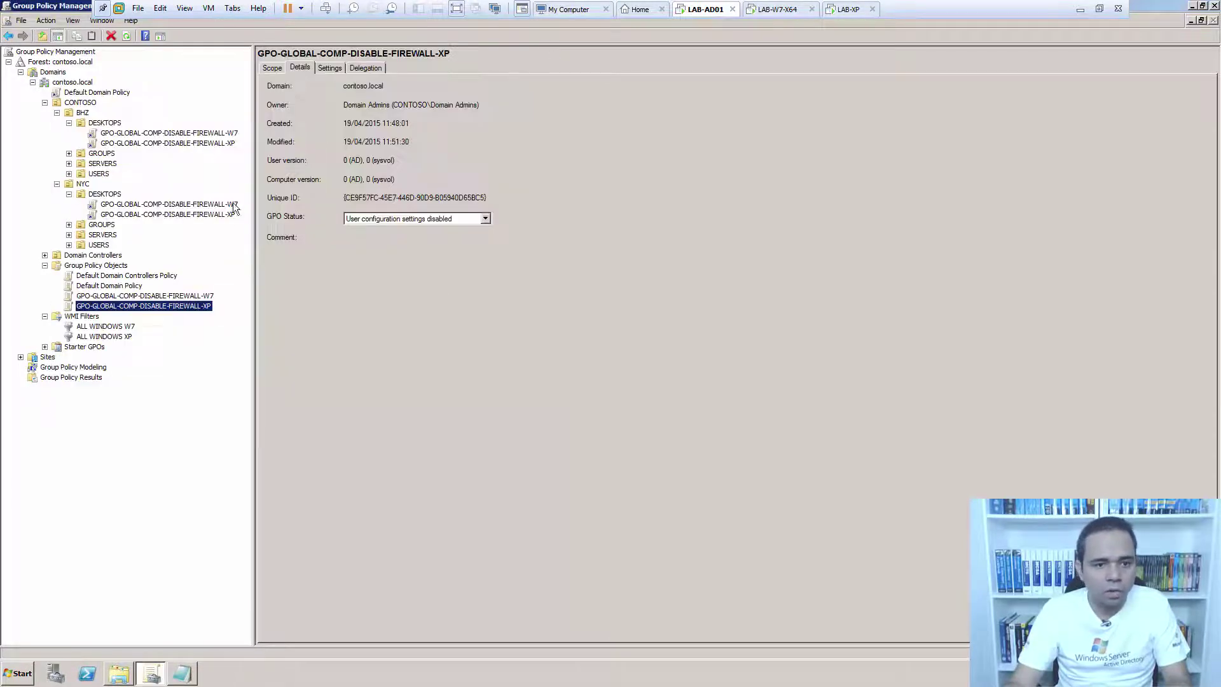
pyautogui.click(203, 295)
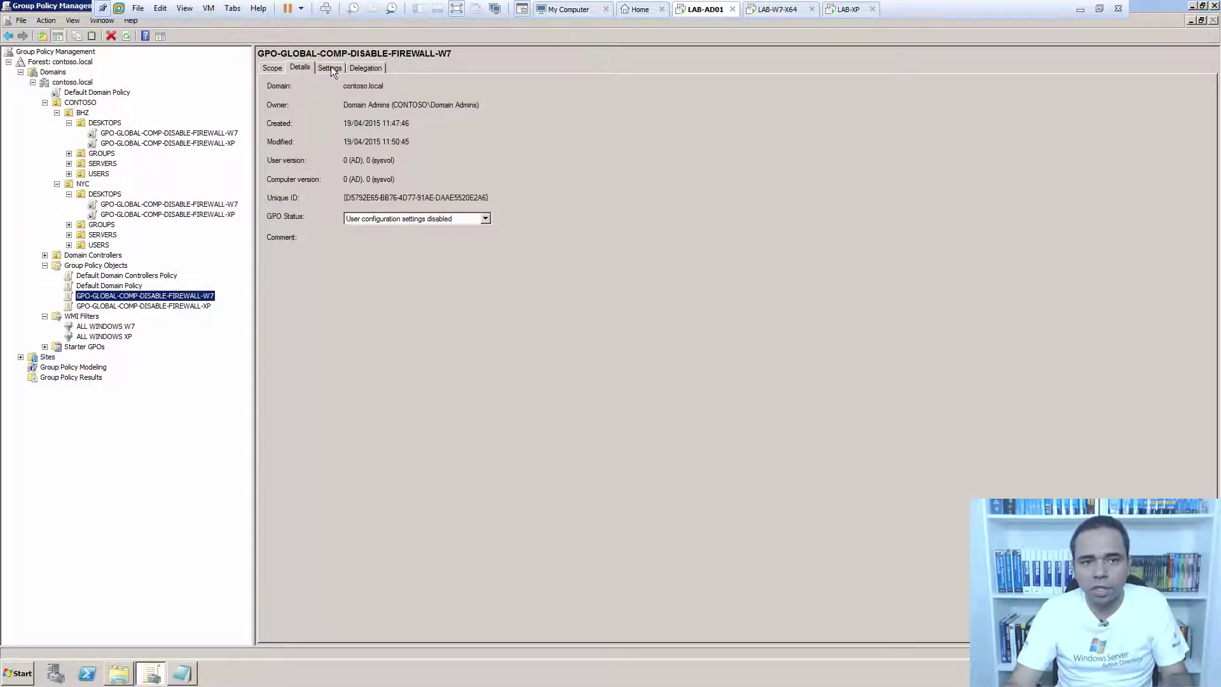
pyautogui.click(330, 67)
pyautogui.click(306, 150)
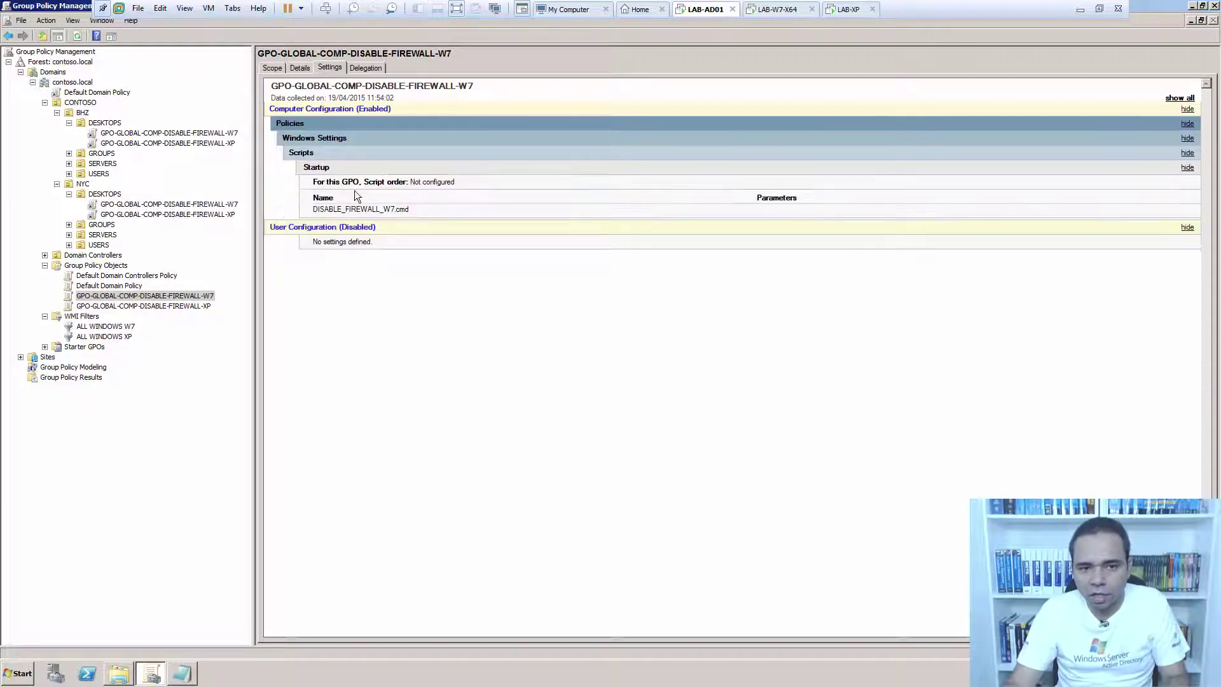
pyautogui.moveTo(361, 213); pyautogui.dragTo(285, 208)
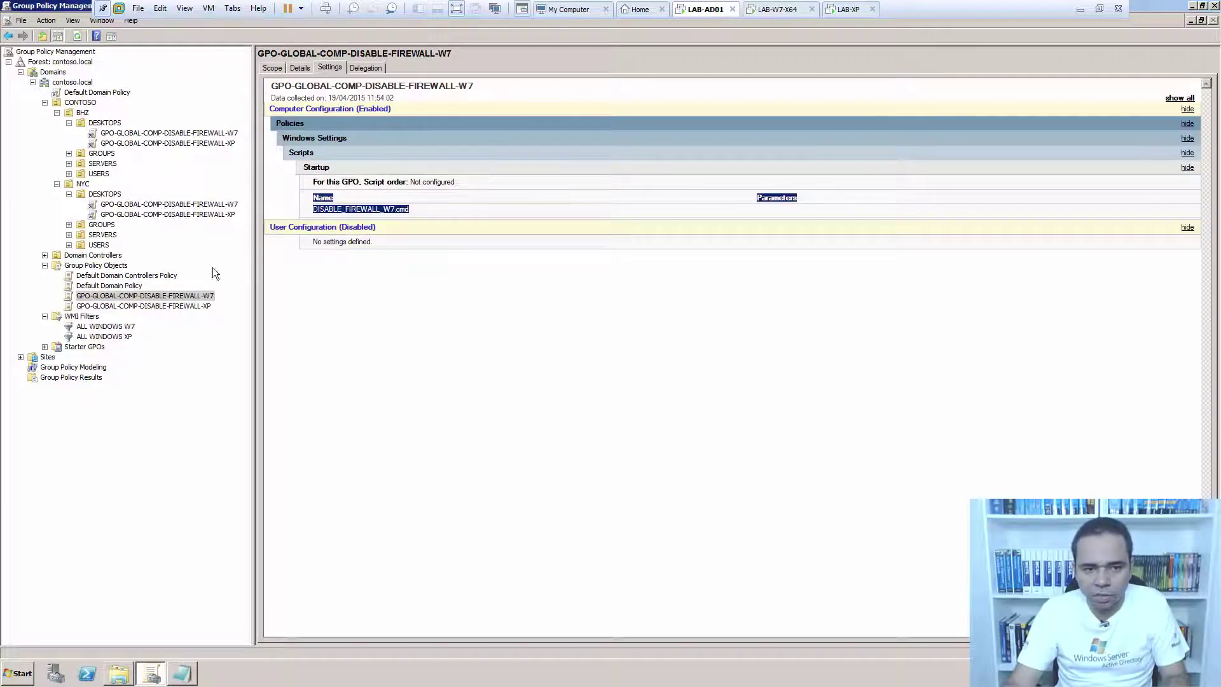
# Verify the XP GPO's report lists its startup script, then close Group Policy Management.
pyautogui.click(195, 305)
pyautogui.click(307, 150)
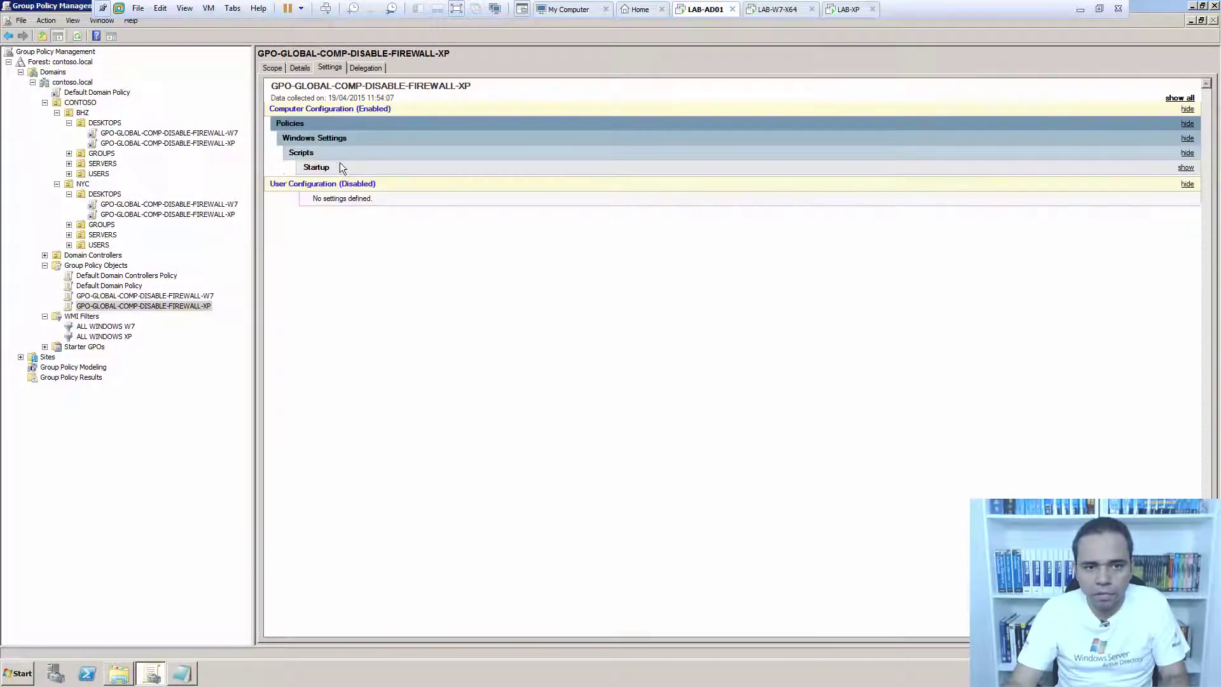
pyautogui.moveTo(426, 208); pyautogui.dragTo(306, 201)
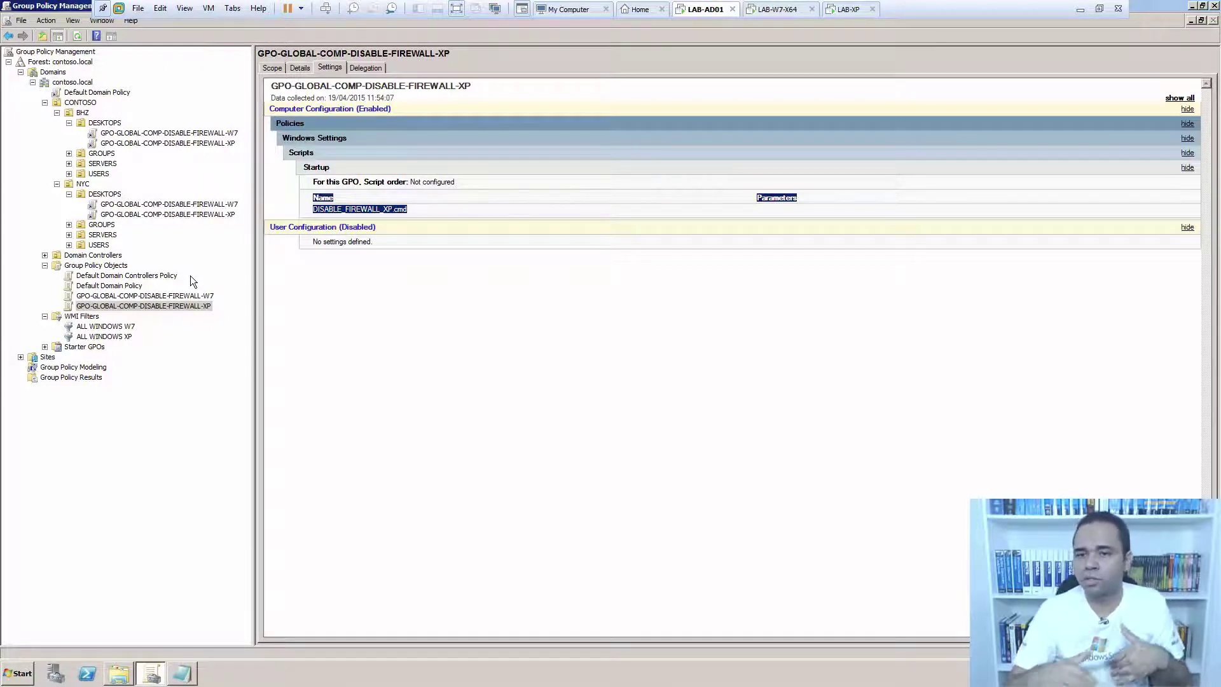
pyautogui.click(1214, 8)
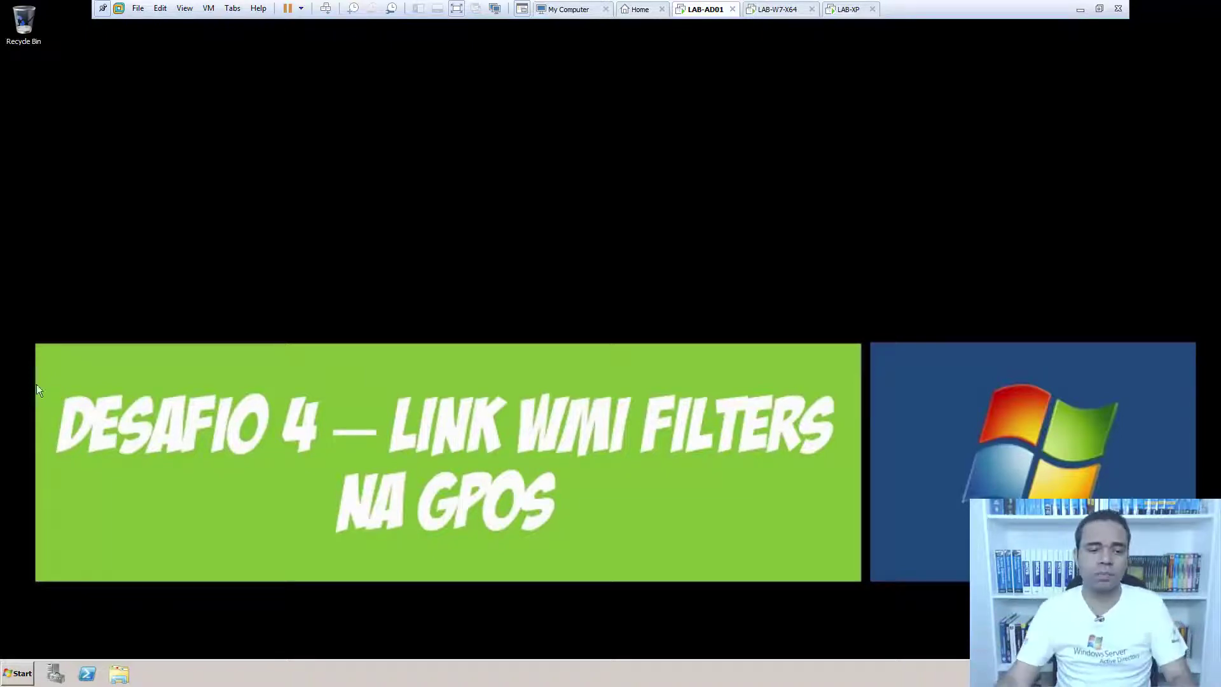
# Launch Group Policy Management and set the W7 firewall GPO's WMI filter to ALL WINDOWS W7.
pyautogui.click(23, 674)
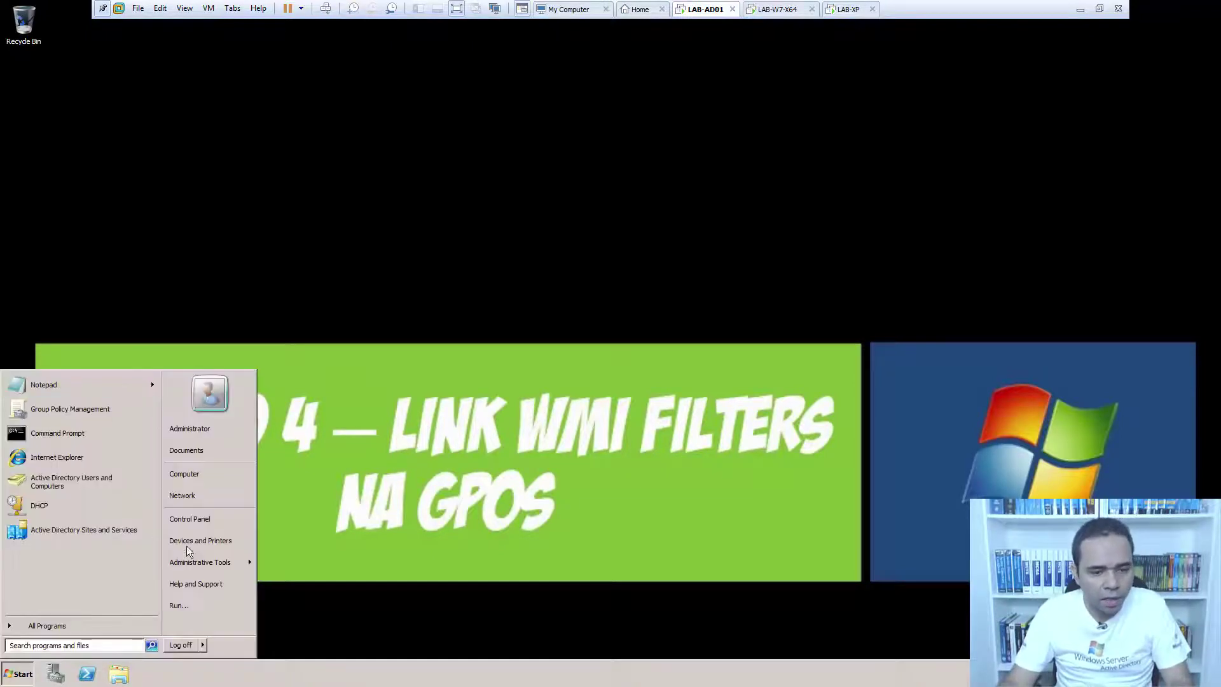
pyautogui.moveTo(239, 562)
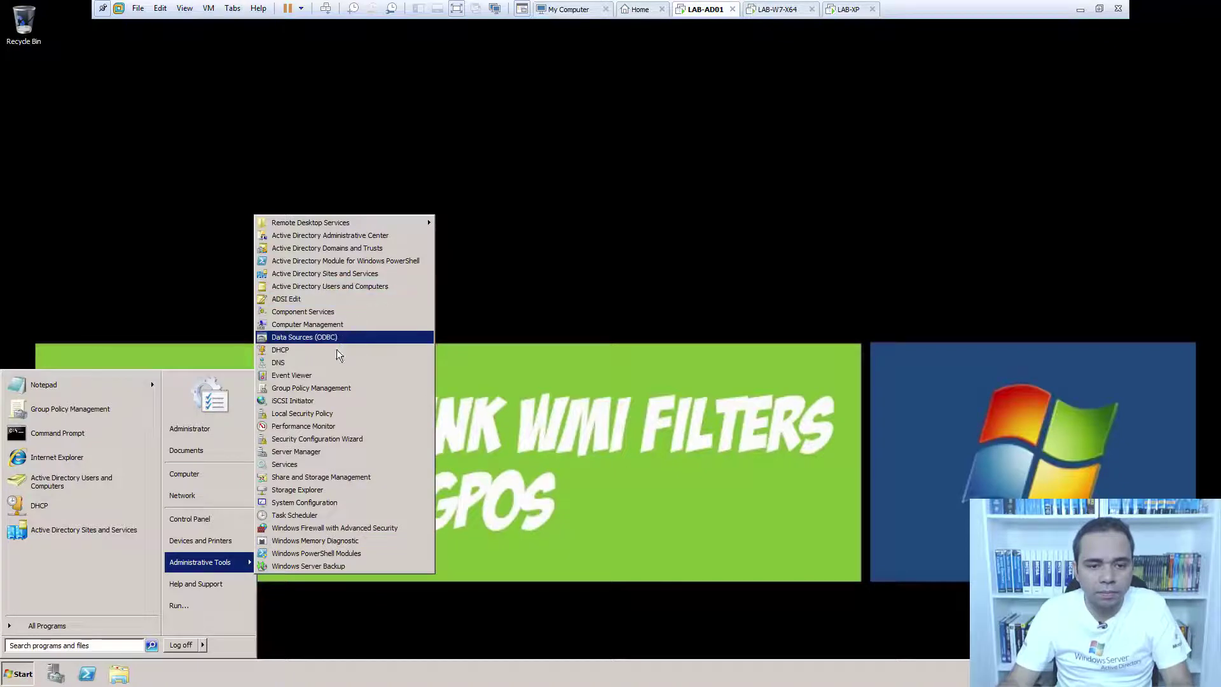
pyautogui.click(338, 386)
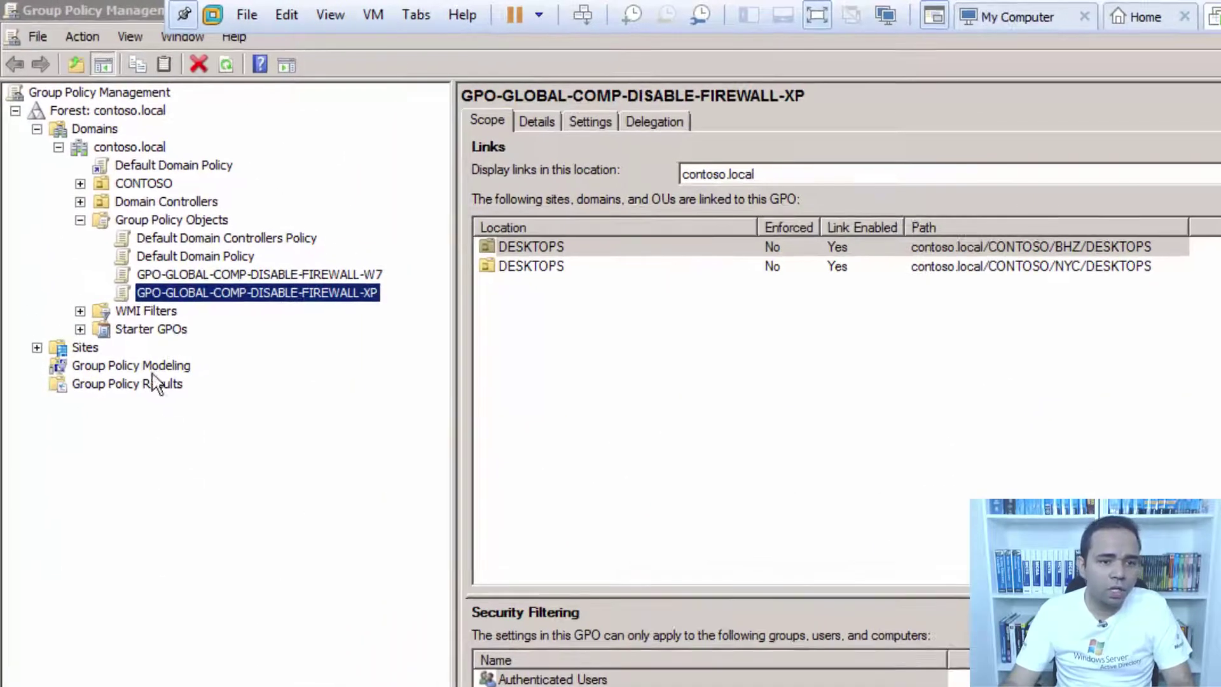
pyautogui.click(245, 274)
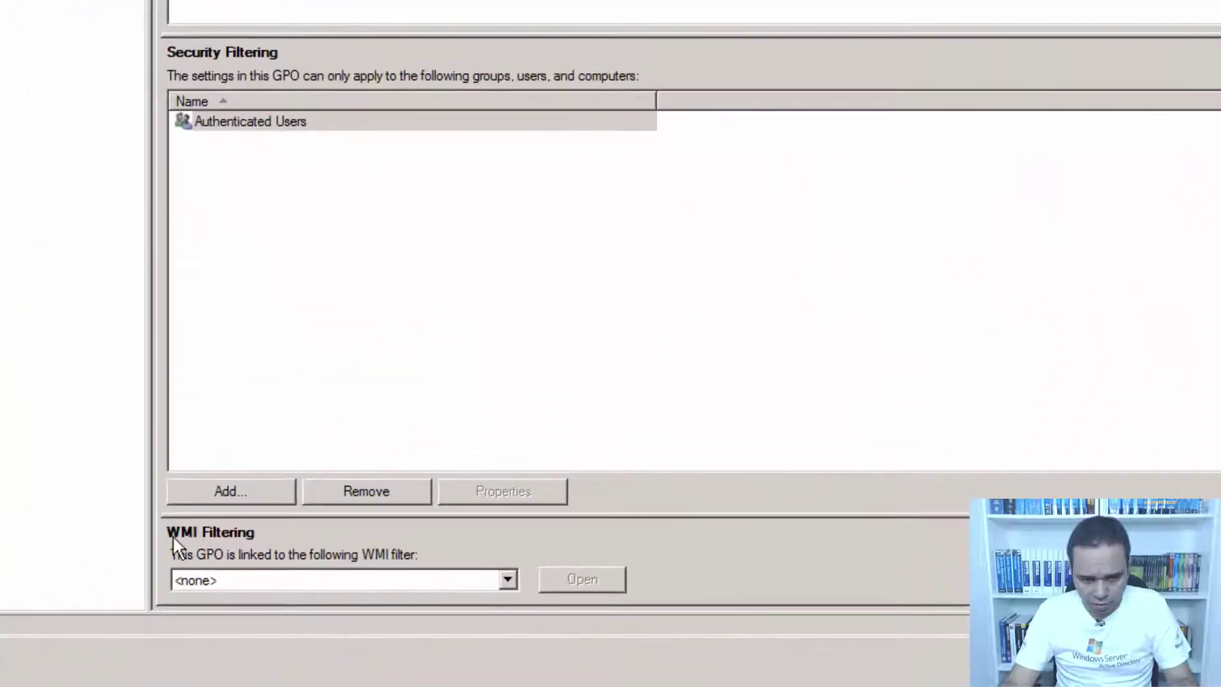
pyautogui.click(509, 579)
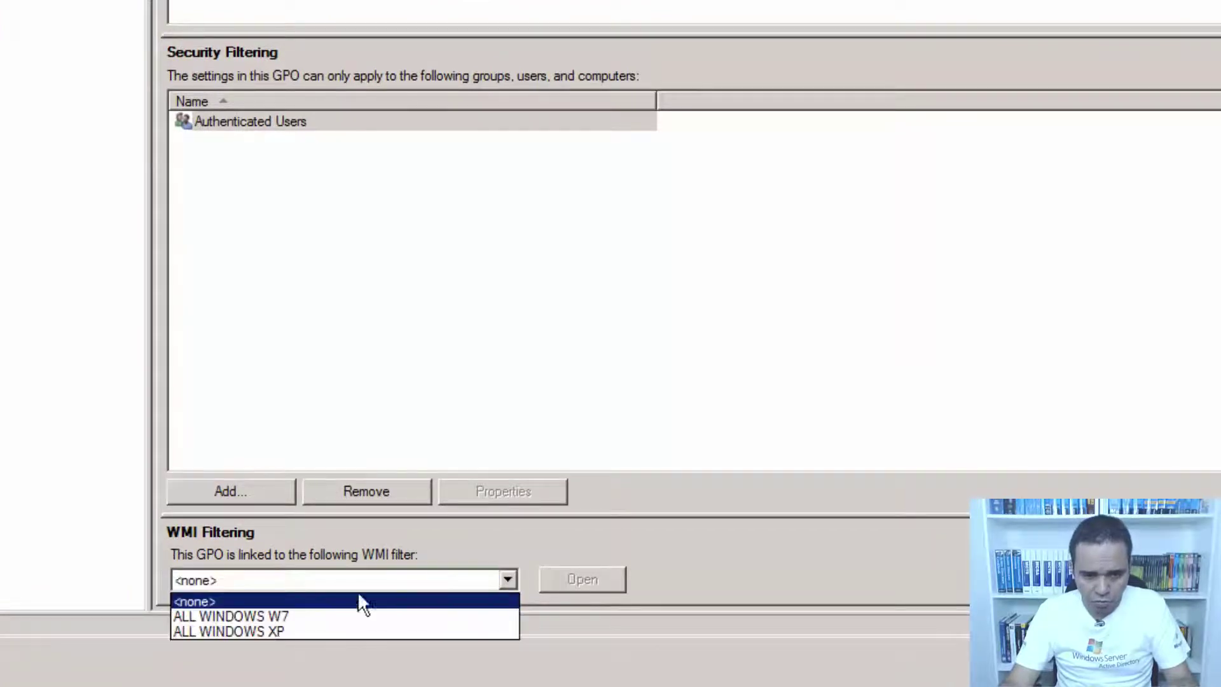
pyautogui.click(335, 616)
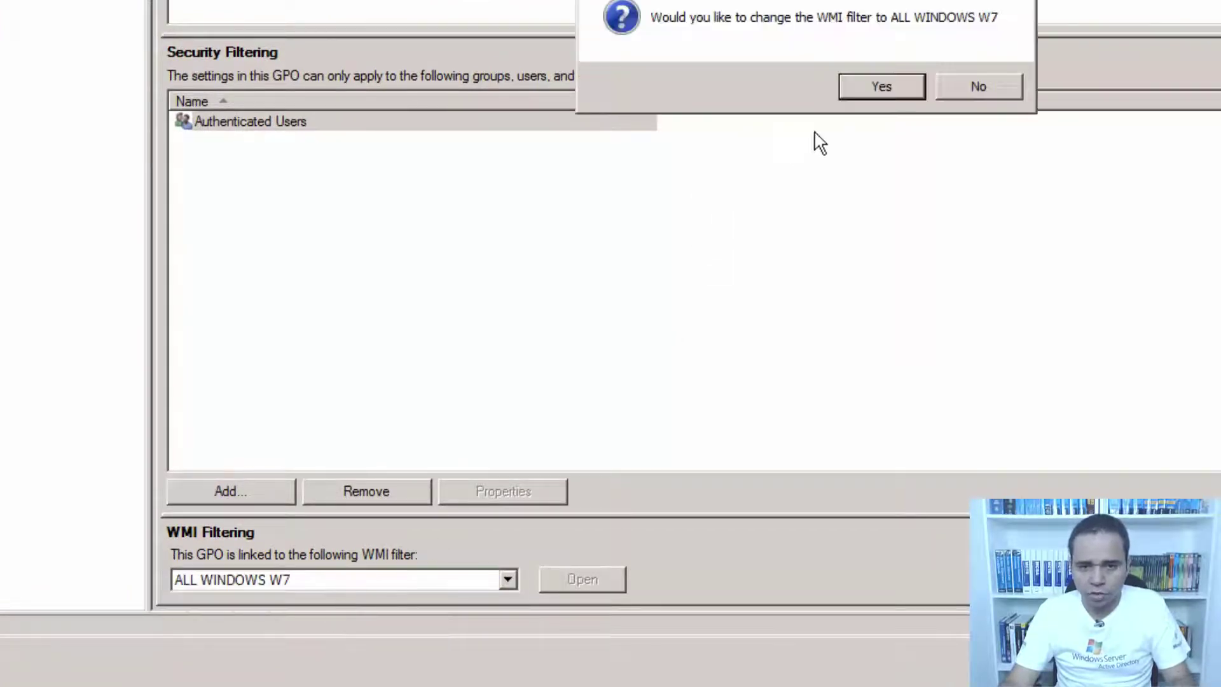
pyautogui.click(870, 85)
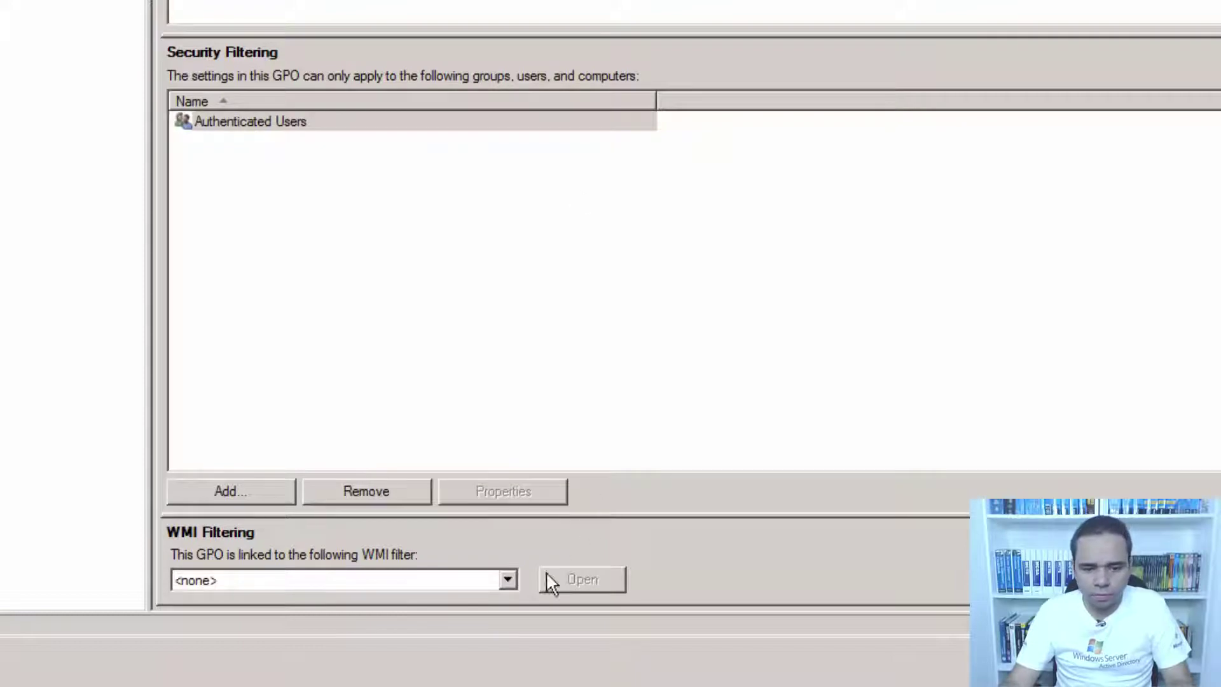
# Set the XP firewall GPO's WMI filter to ALL WINDOWS XP, then switch to the Windows 7 VM.
pyautogui.click(506, 581)
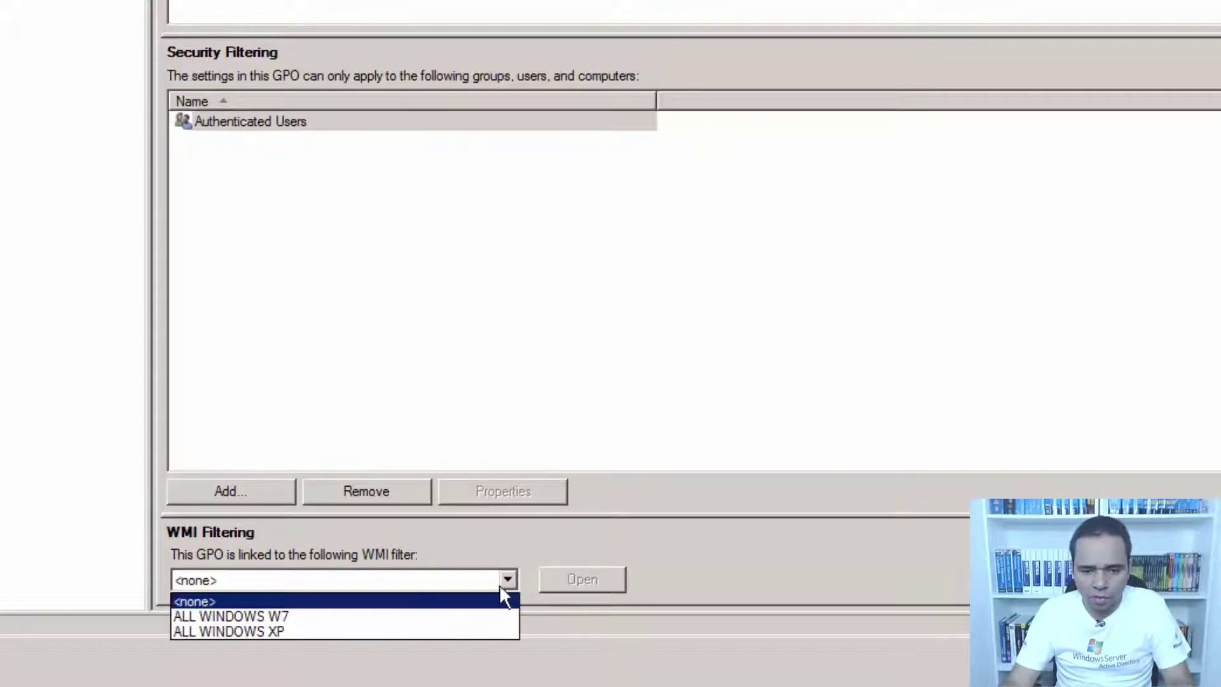
pyautogui.click(343, 631)
pyautogui.click(886, 86)
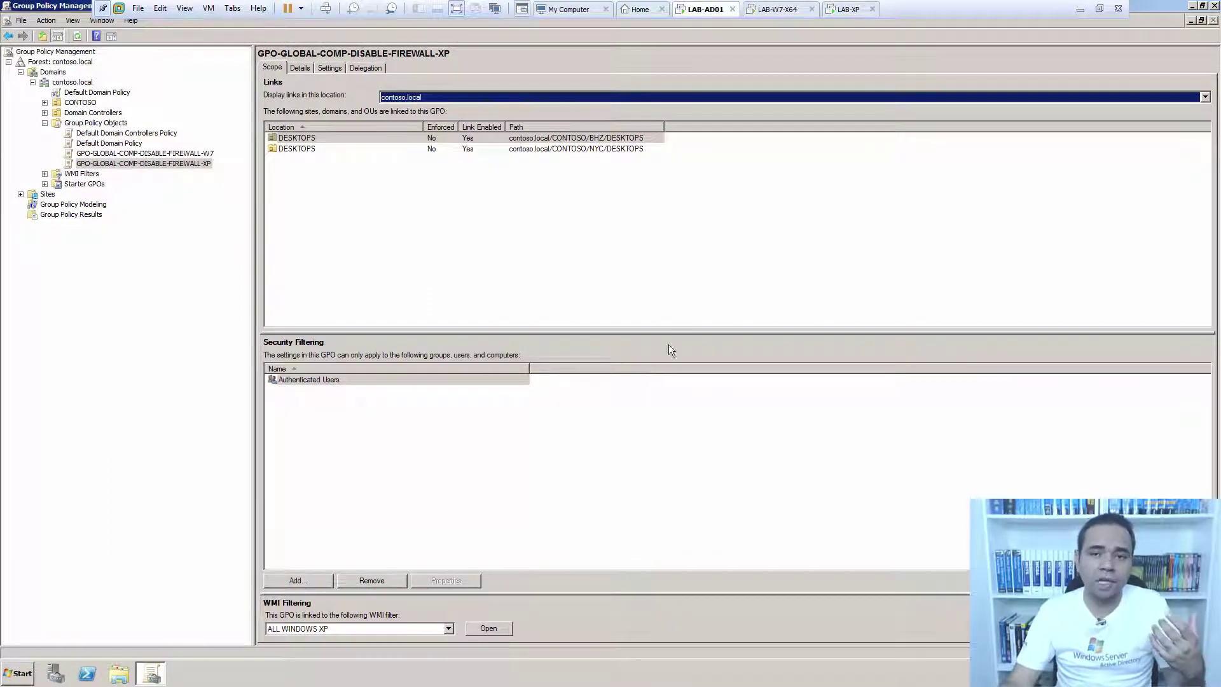
pyautogui.click(771, 10)
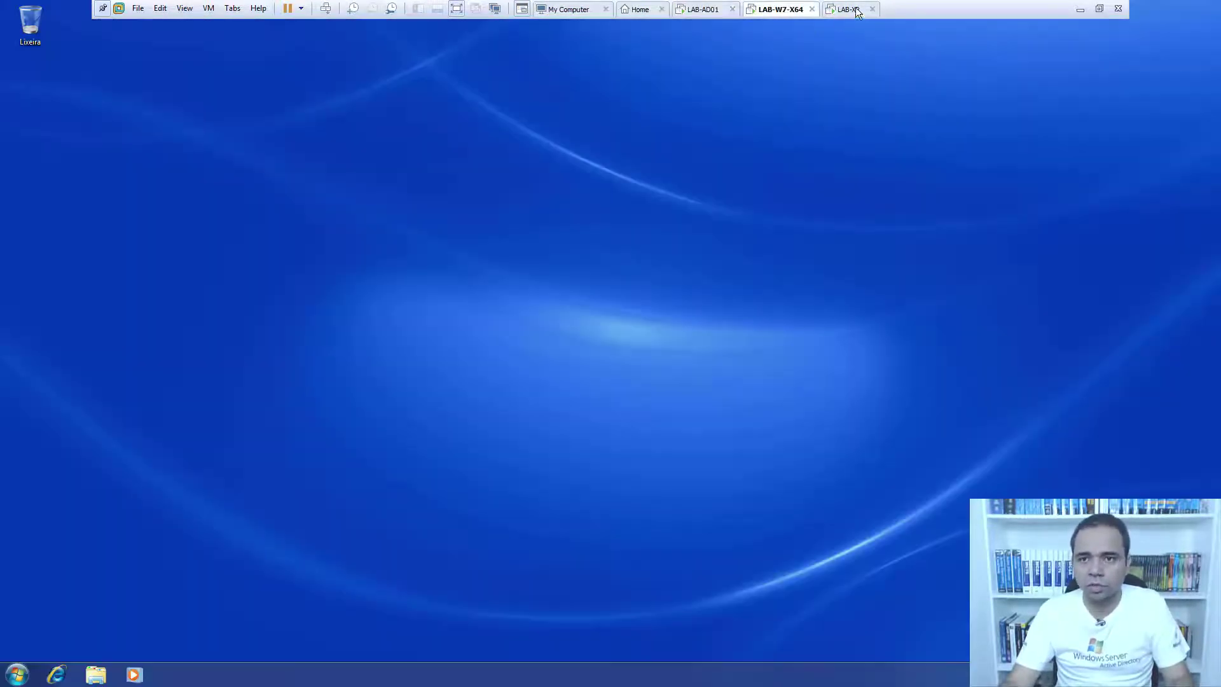
pyautogui.click(855, 9)
pyautogui.click(766, 10)
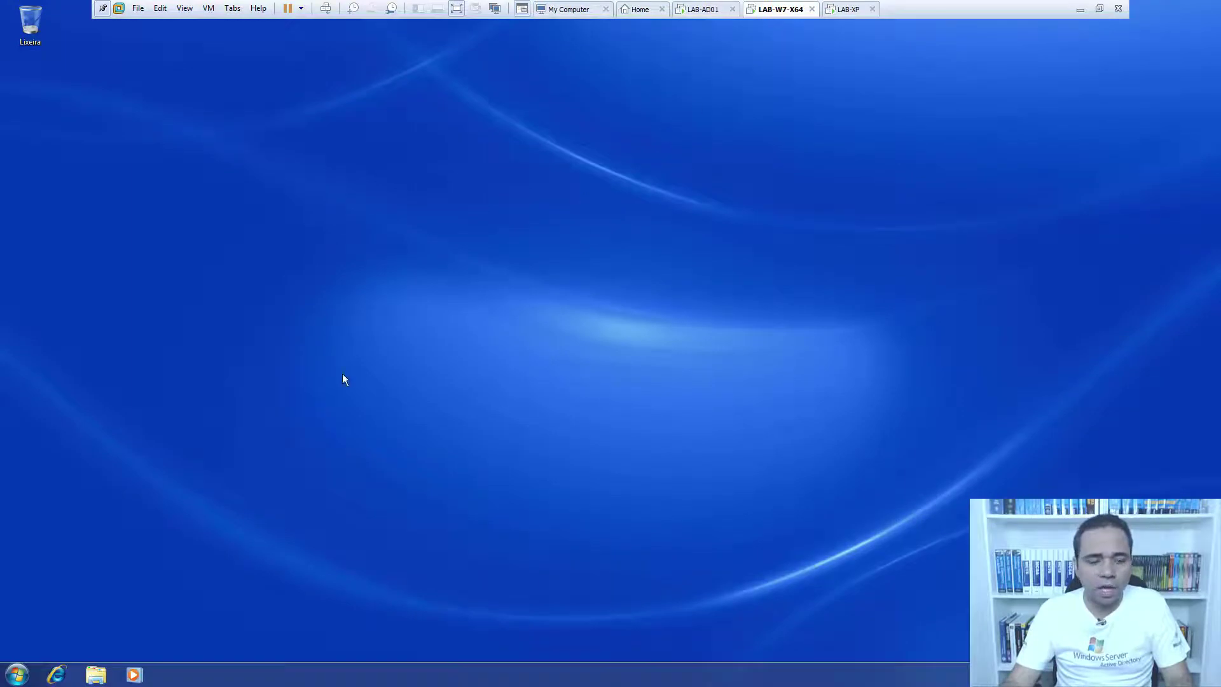
pyautogui.click(17, 674)
pyautogui.click(246, 512)
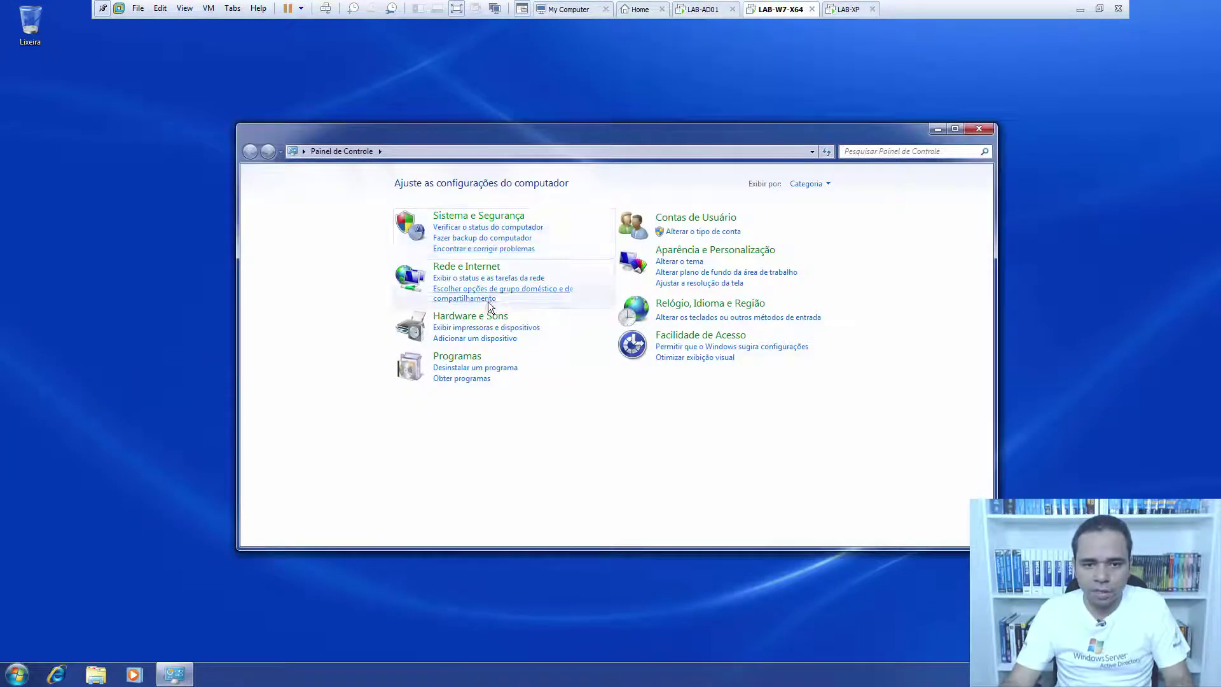
pyautogui.click(494, 219)
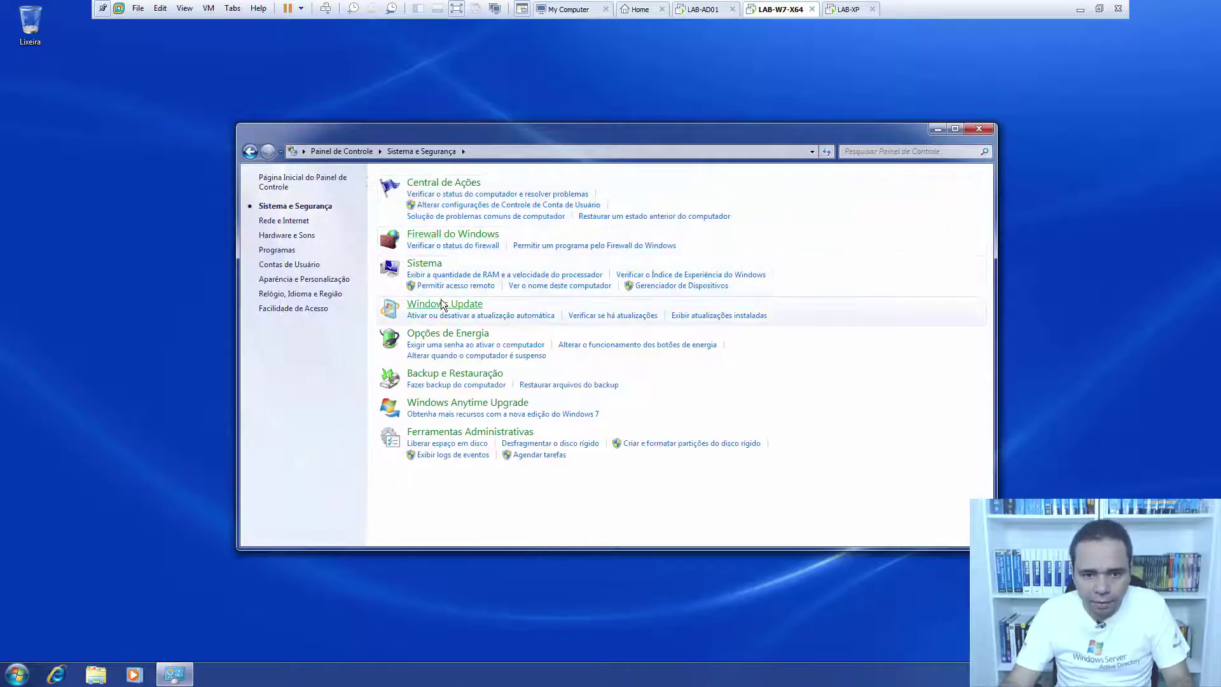
pyautogui.click(441, 235)
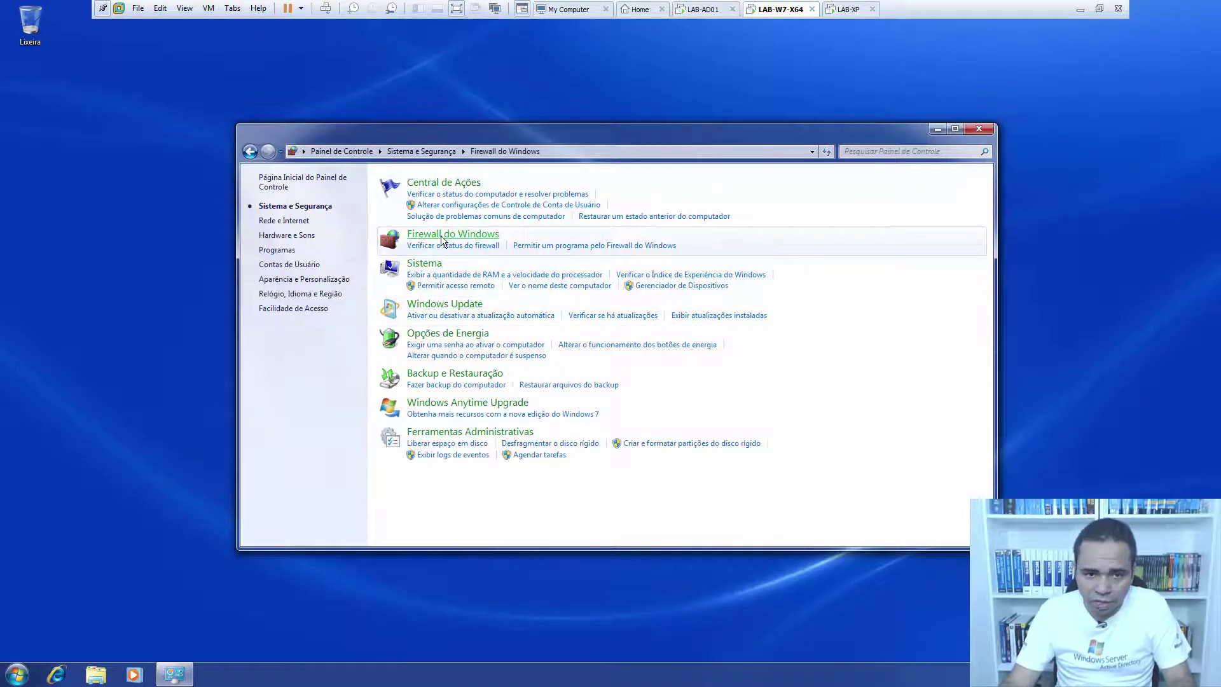
pyautogui.click(292, 271)
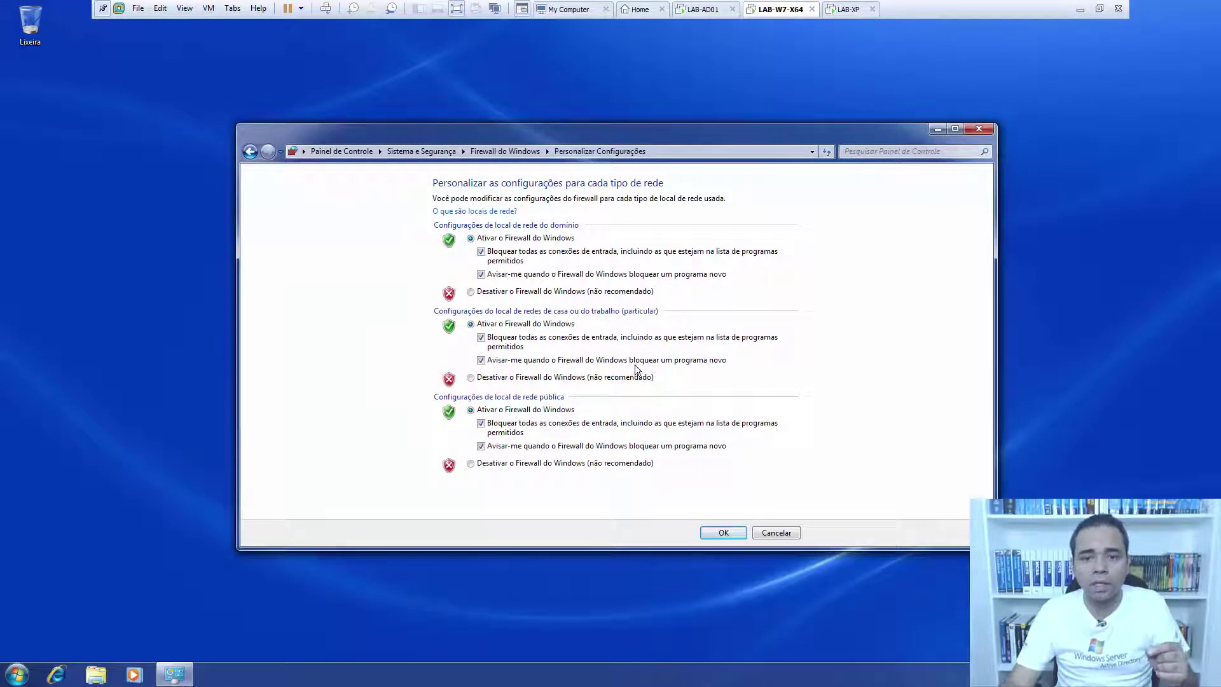
pyautogui.click(722, 532)
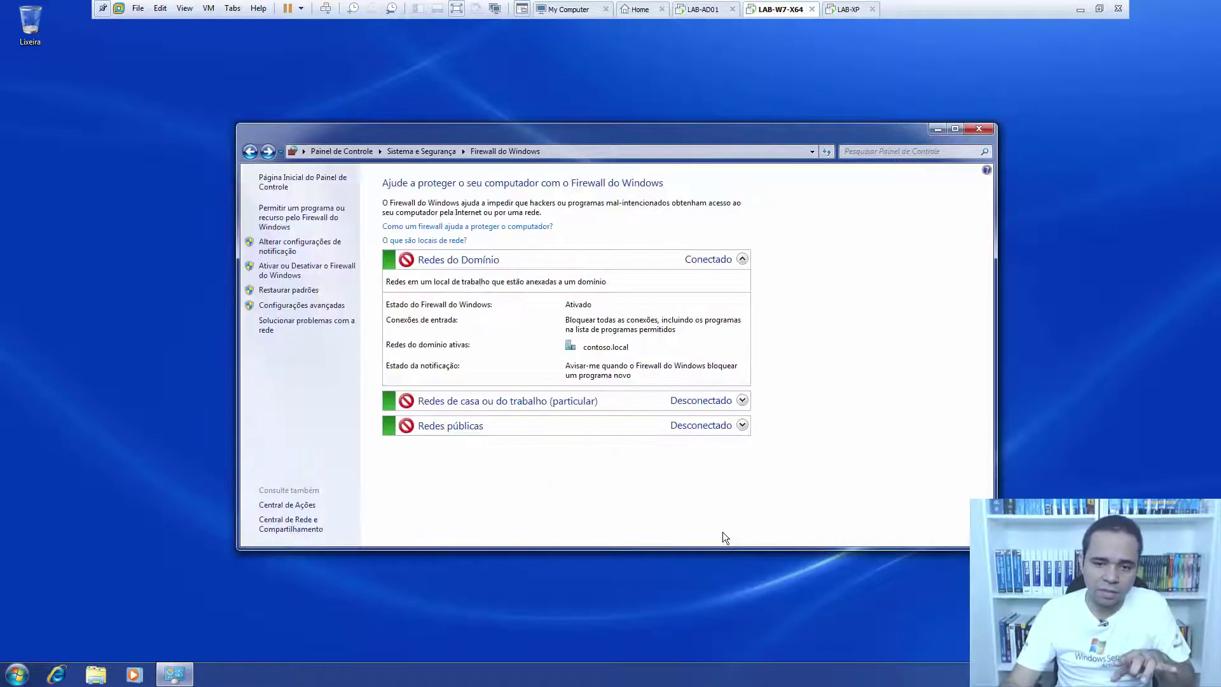
pyautogui.click(978, 130)
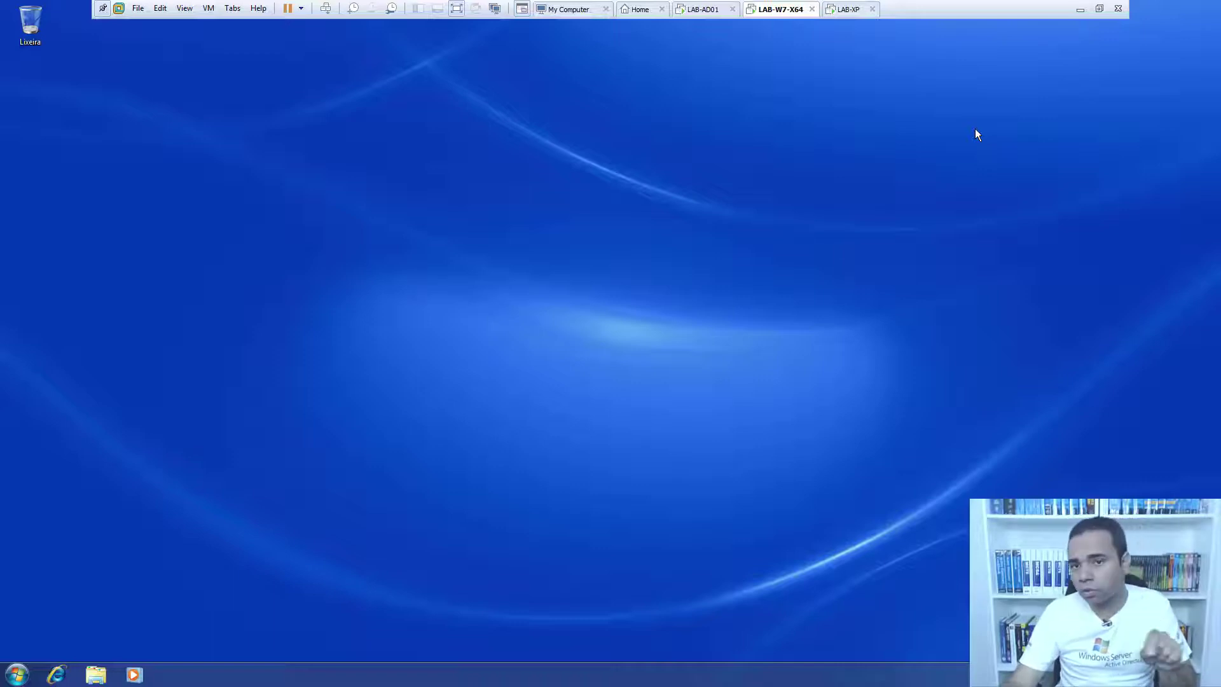
pyautogui.click(839, 11)
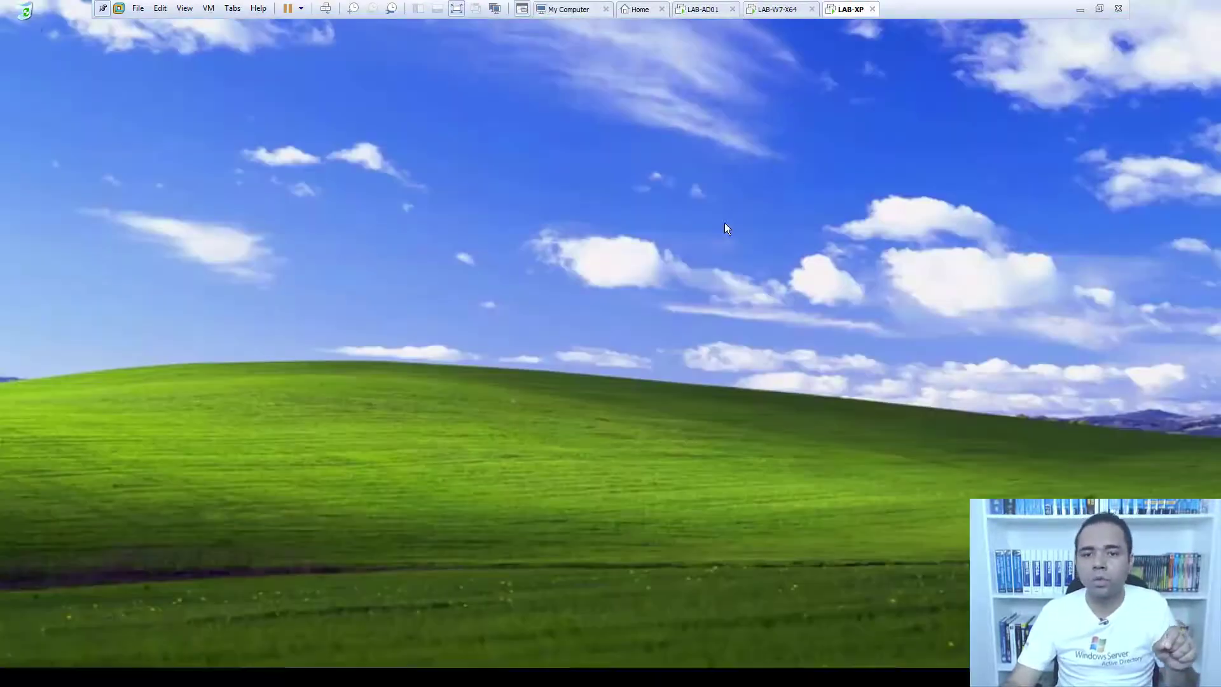
pyautogui.click(25, 672)
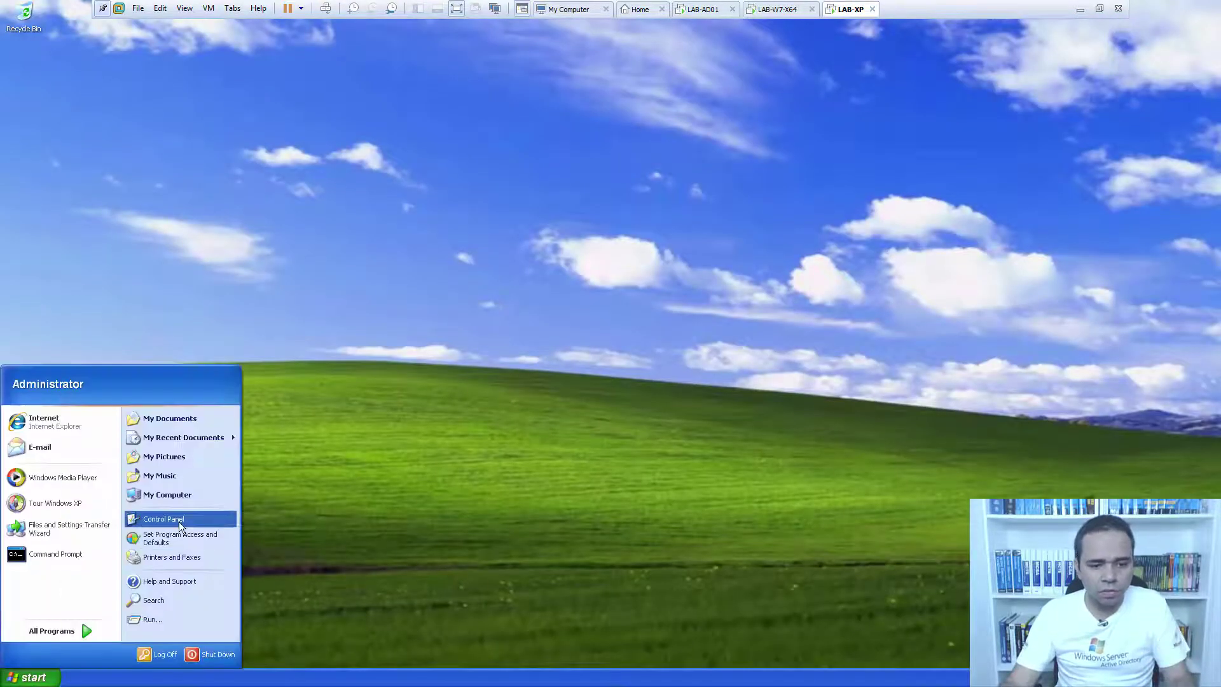
pyautogui.click(178, 521)
pyautogui.doubleClick(660, 307)
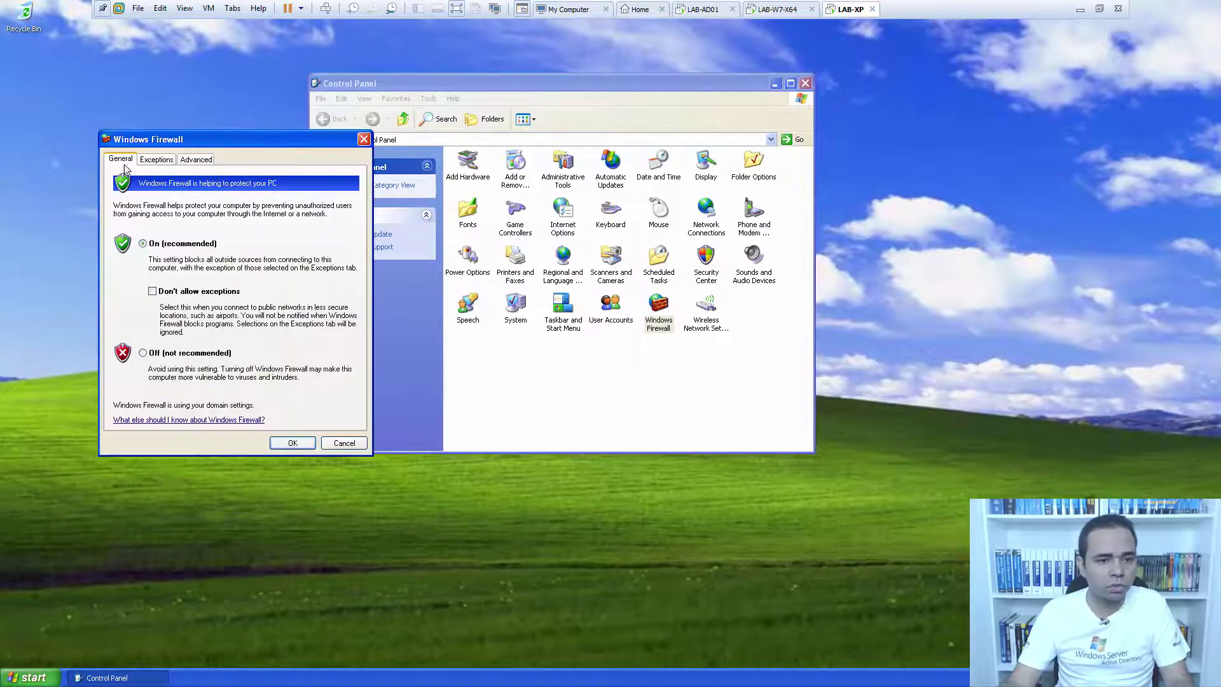
pyautogui.click(292, 443)
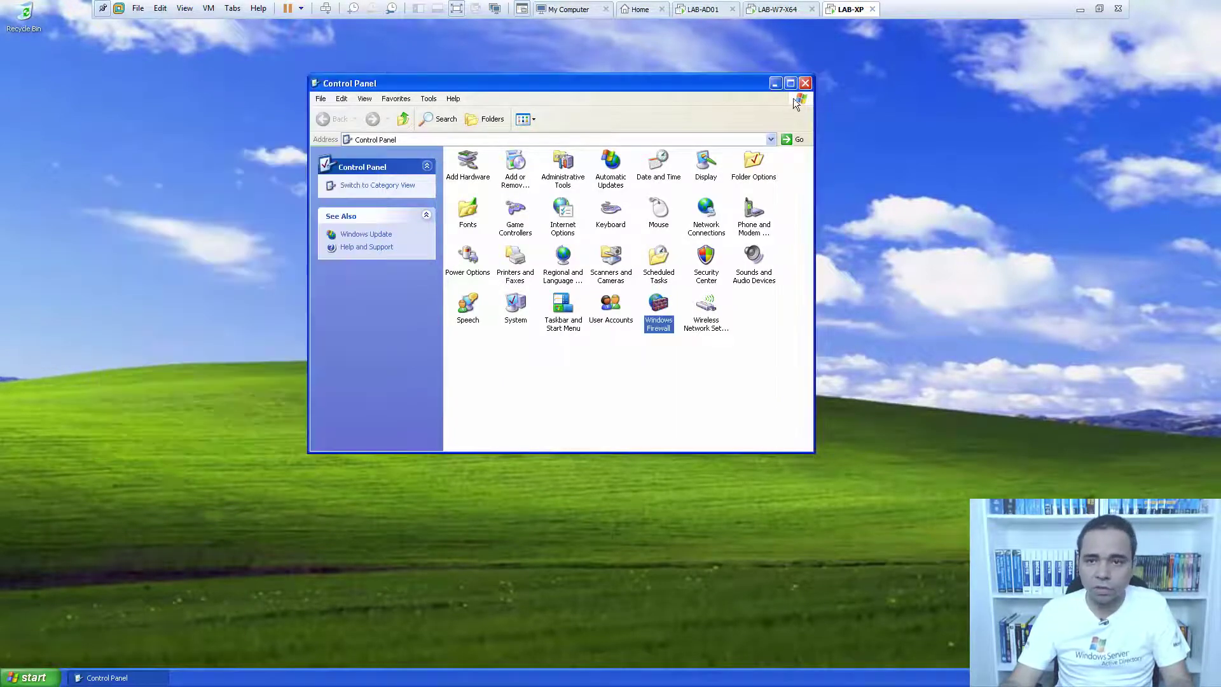
pyautogui.click(804, 83)
pyautogui.click(776, 9)
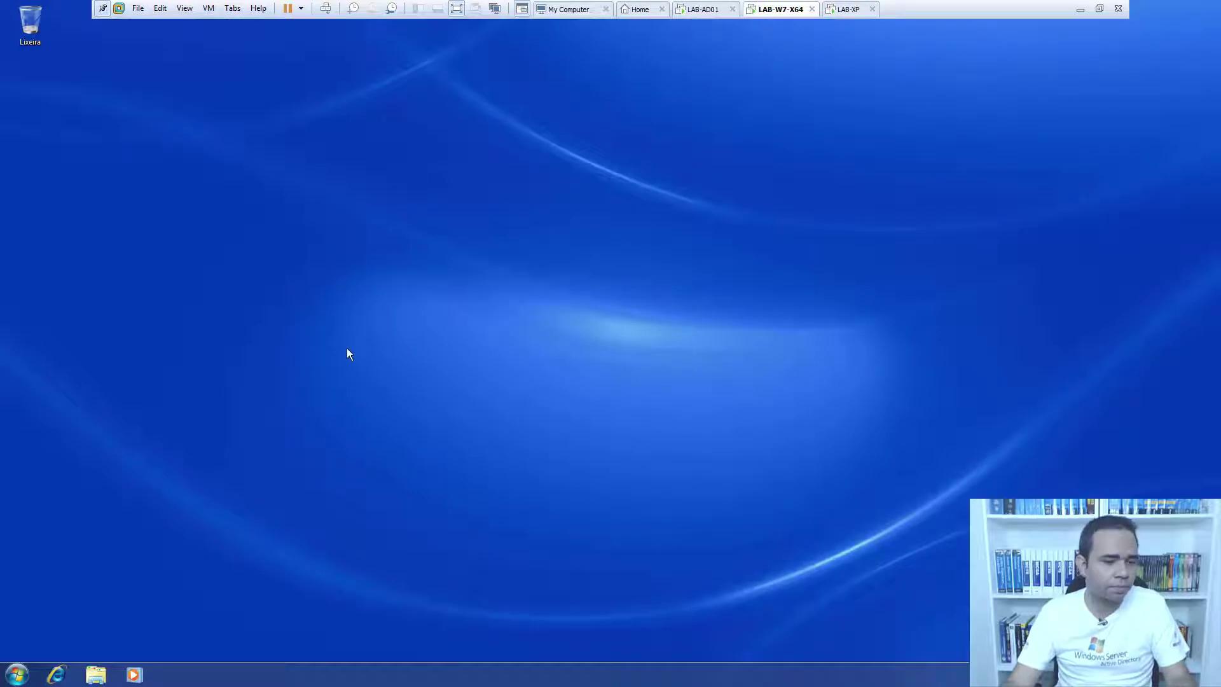
# Restart the Windows 7 client via Start > Desligar > Reiniciar.
pyautogui.click(18, 675)
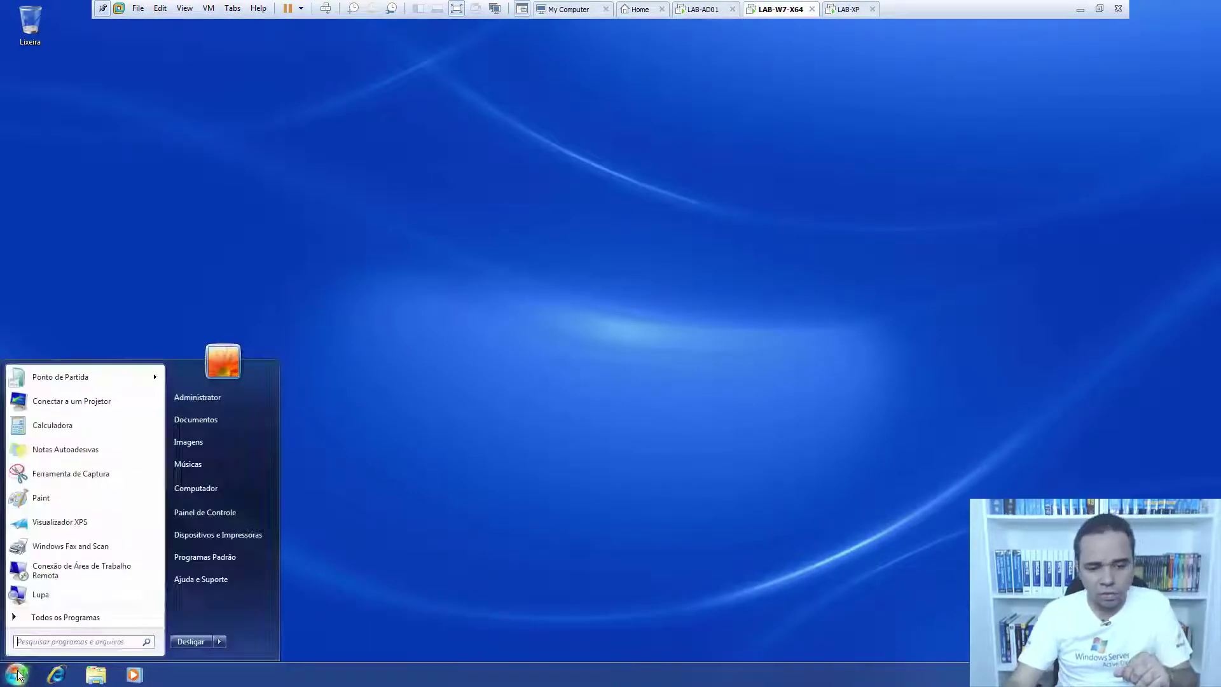
pyautogui.click(219, 641)
pyautogui.click(293, 580)
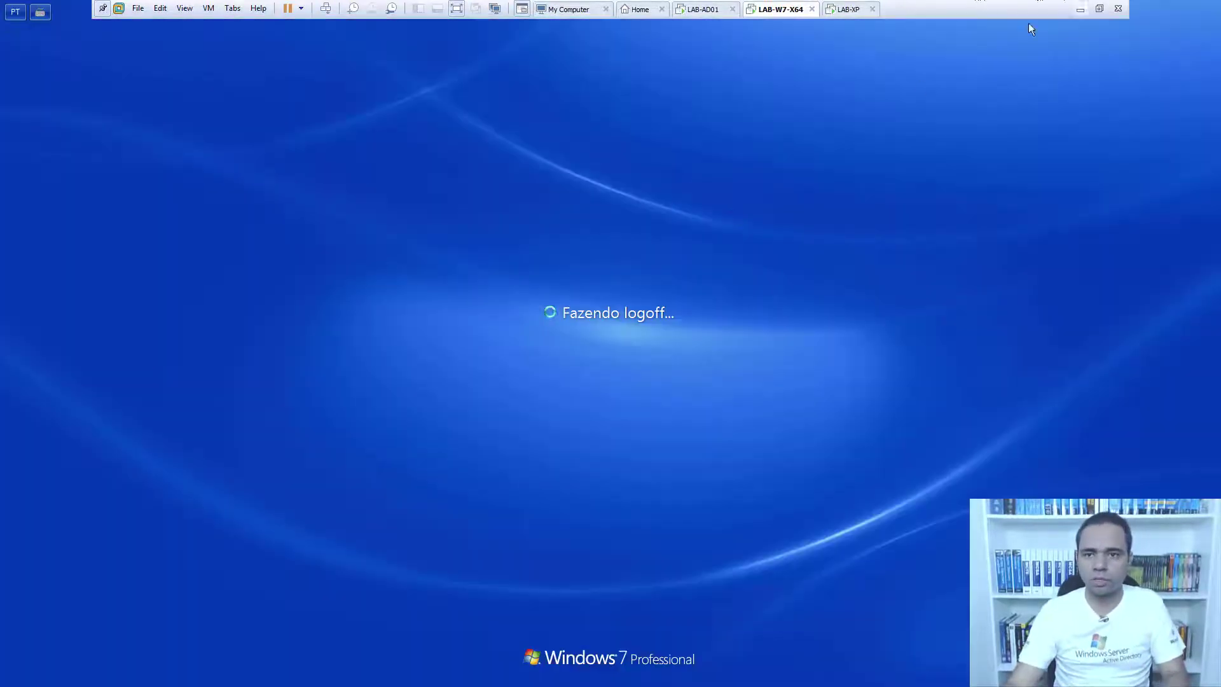
# Restart the Windows XP client, then return to the Windows 7 VM.
pyautogui.click(841, 11)
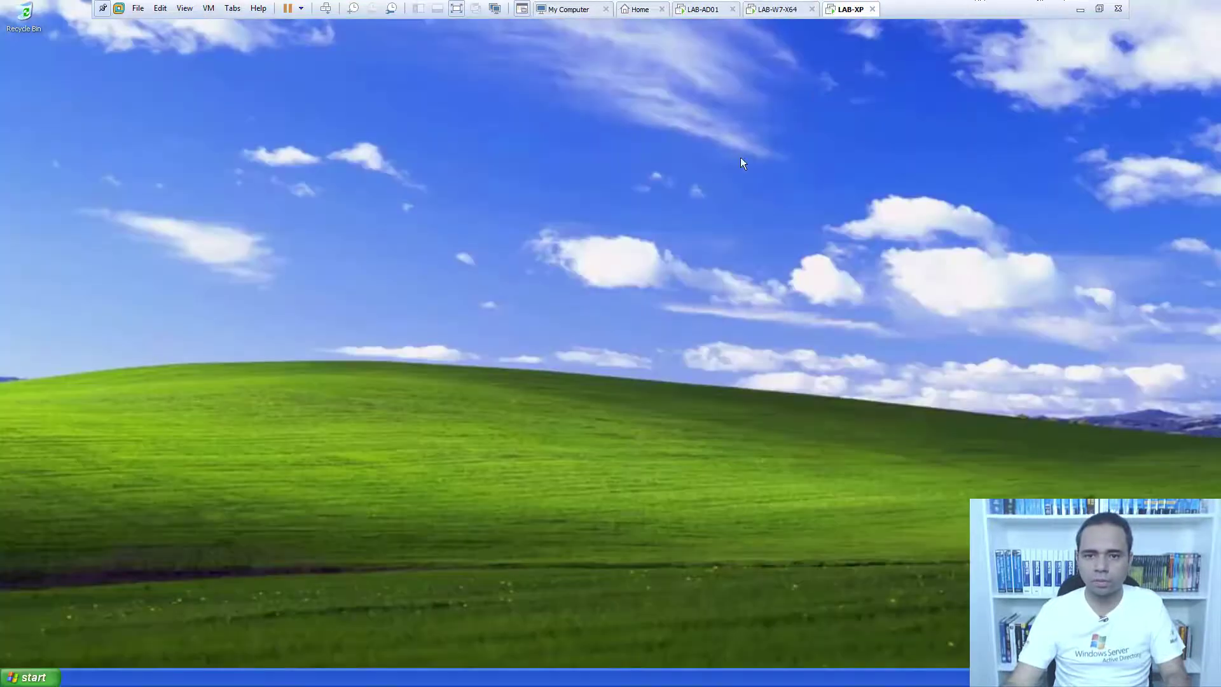
pyautogui.click(28, 677)
pyautogui.click(202, 659)
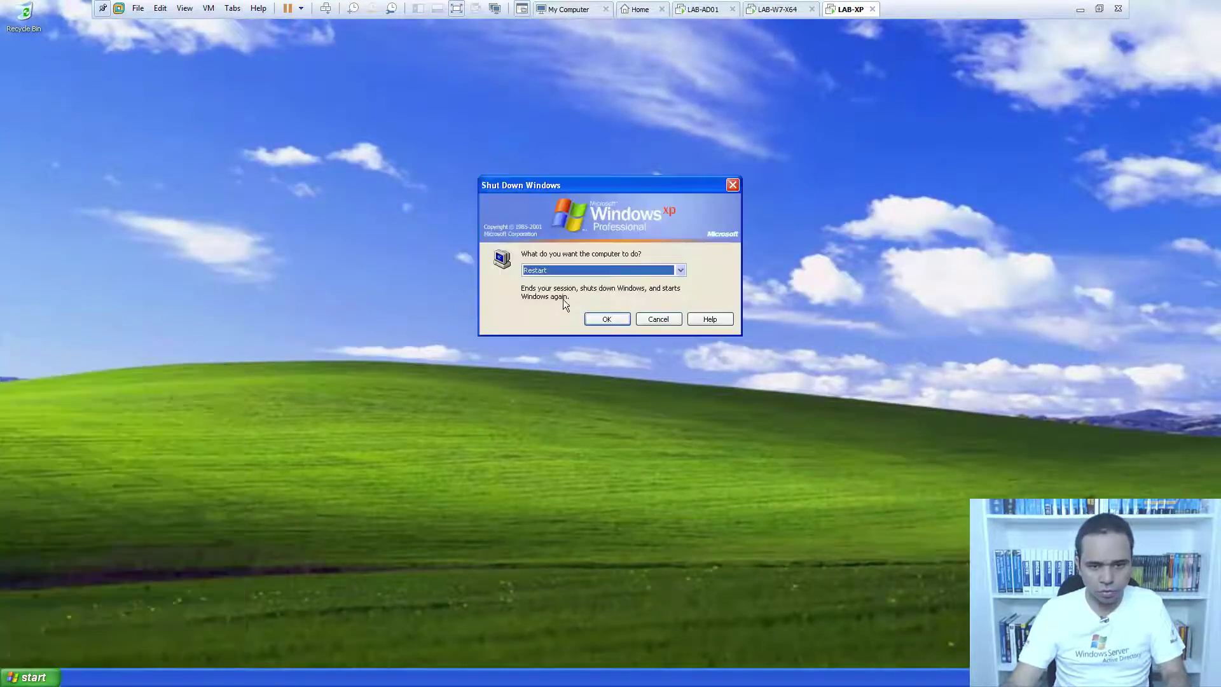
pyautogui.click(598, 320)
pyautogui.click(776, 9)
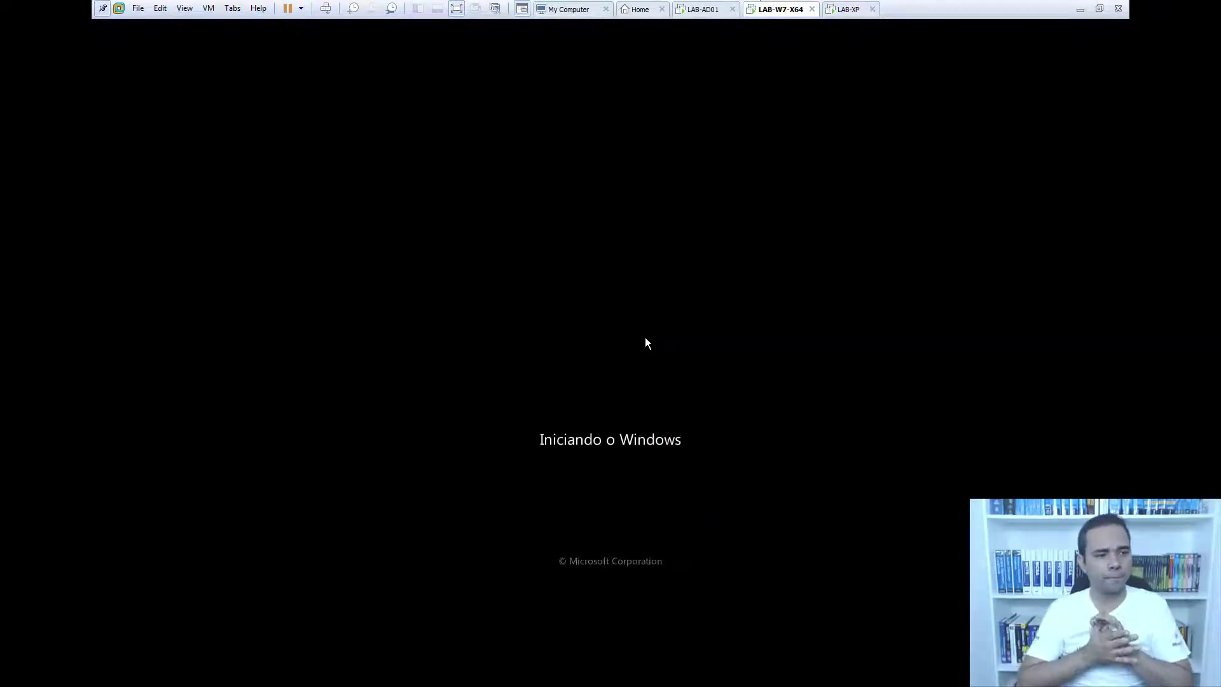
# Log on to the Windows XP virtual machine with the administrator password.
pyautogui.click(844, 9)
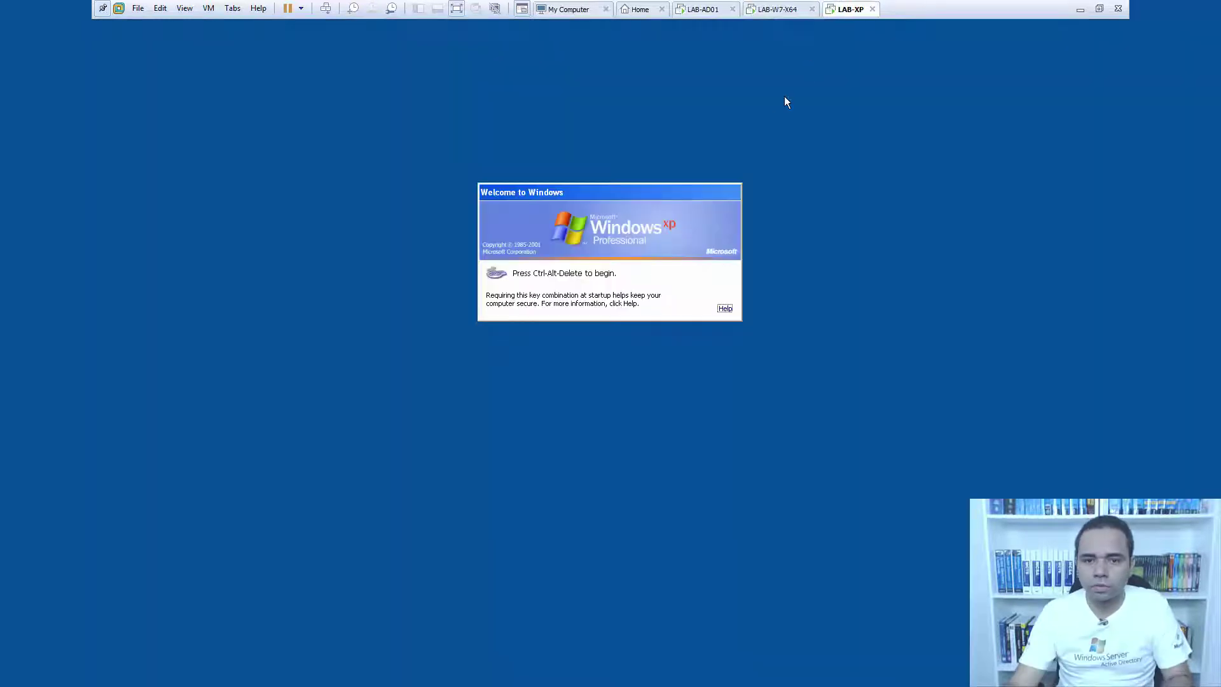
pyautogui.click(326, 8)
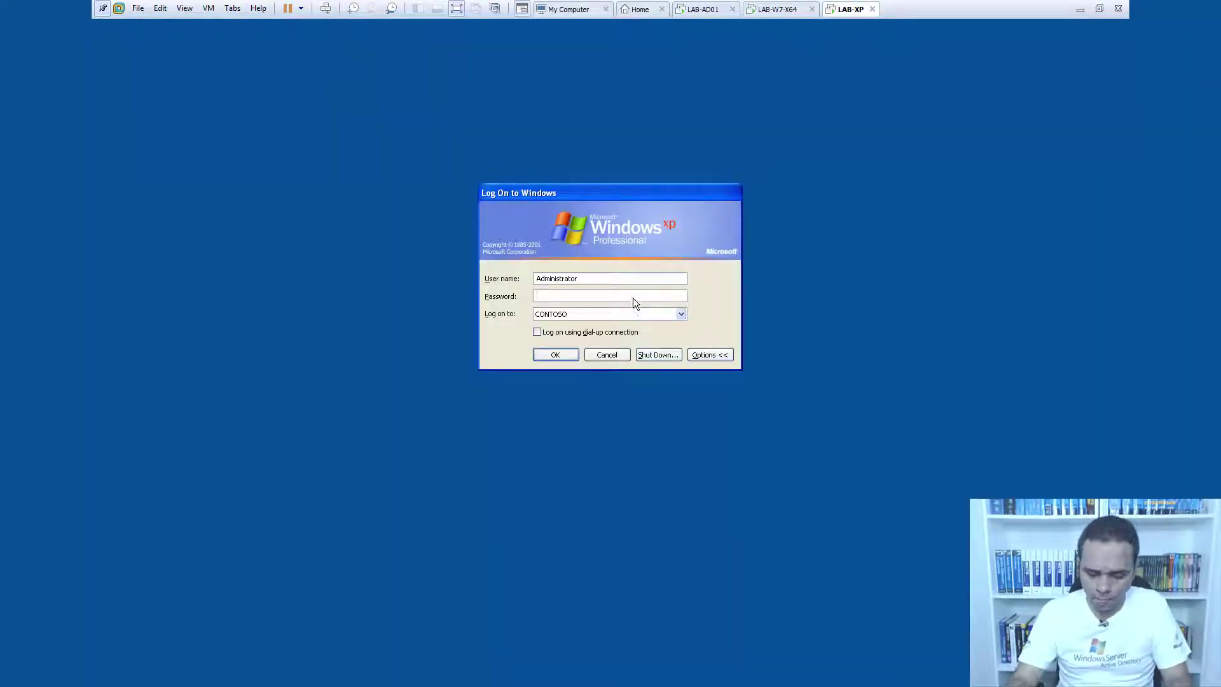
pyautogui.write('••••••••')
pyautogui.press('Return')
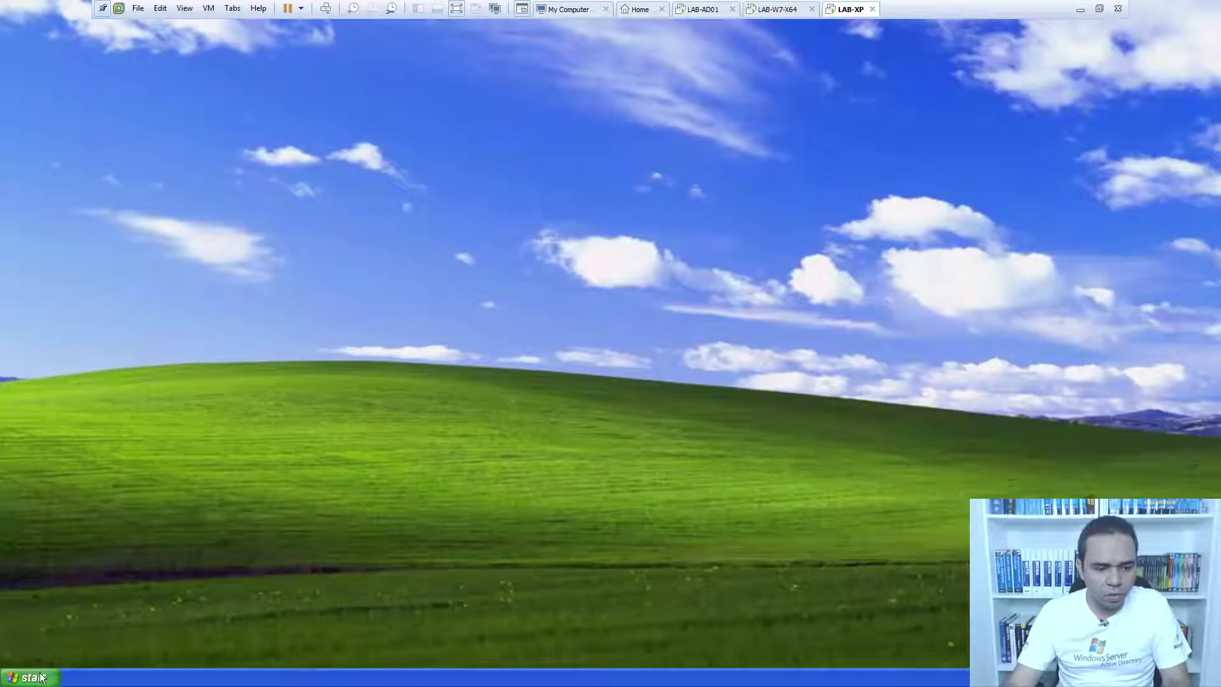
# Confirm Windows Firewall stays Off in XP's Control Panel, then move to the Windows 7 machine.
pyautogui.click(32, 678)
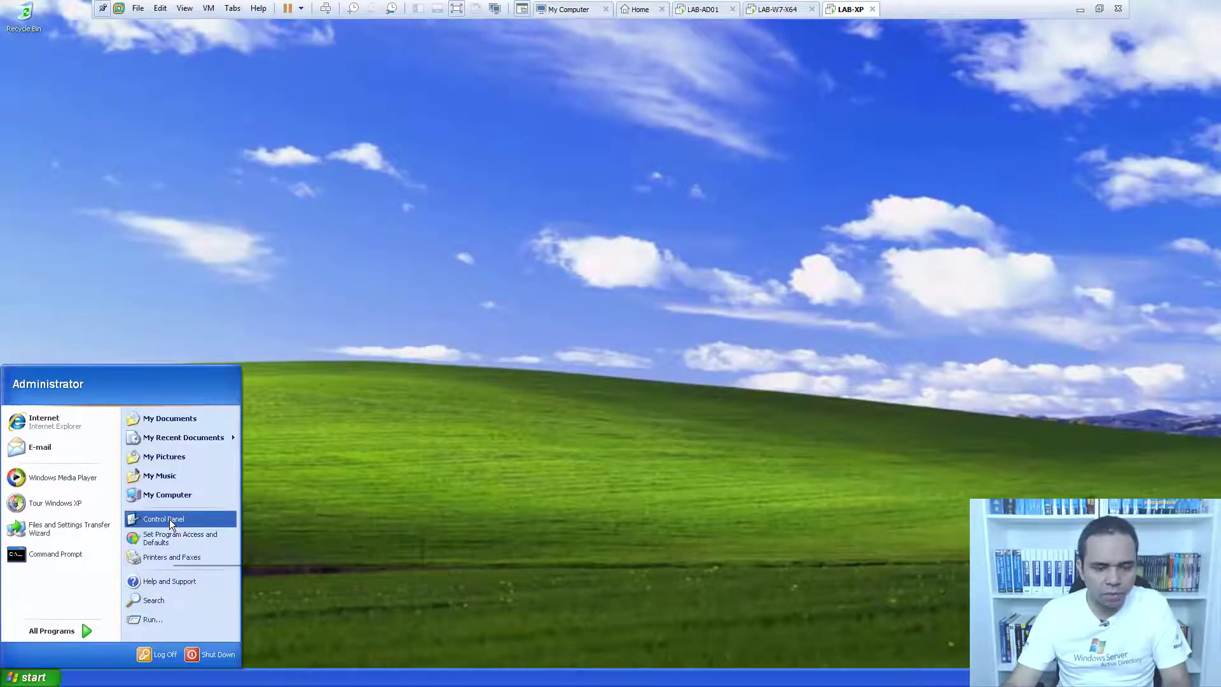
pyautogui.click(169, 519)
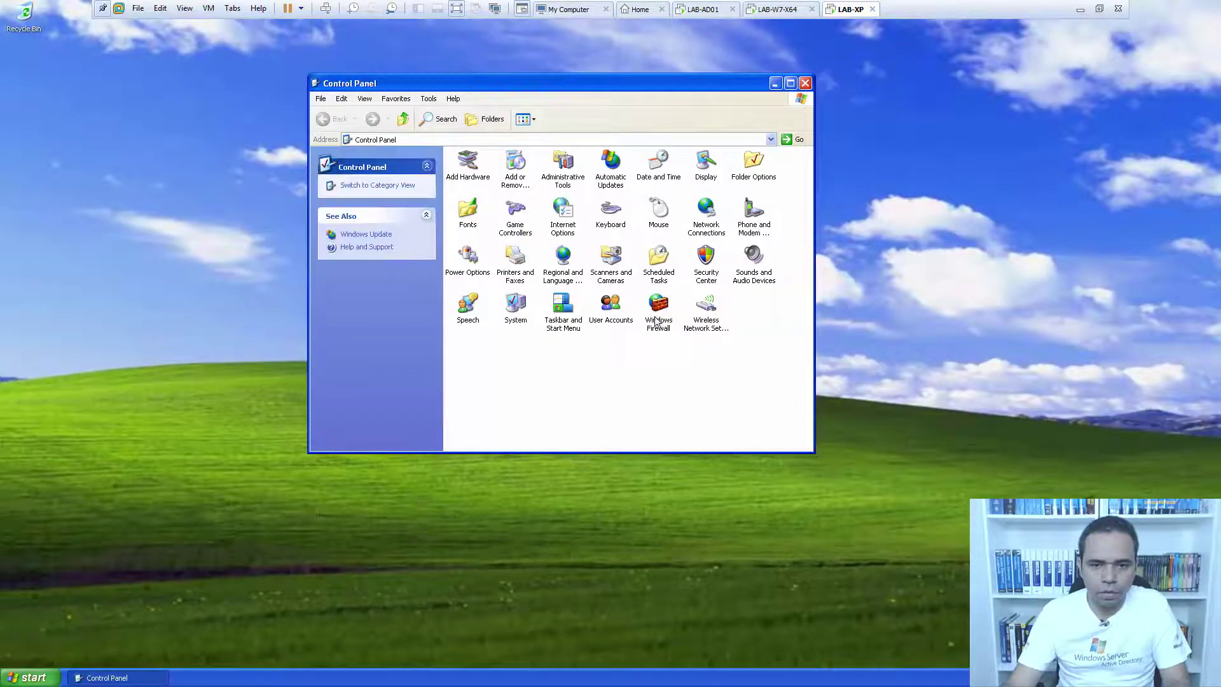
pyautogui.click(658, 321)
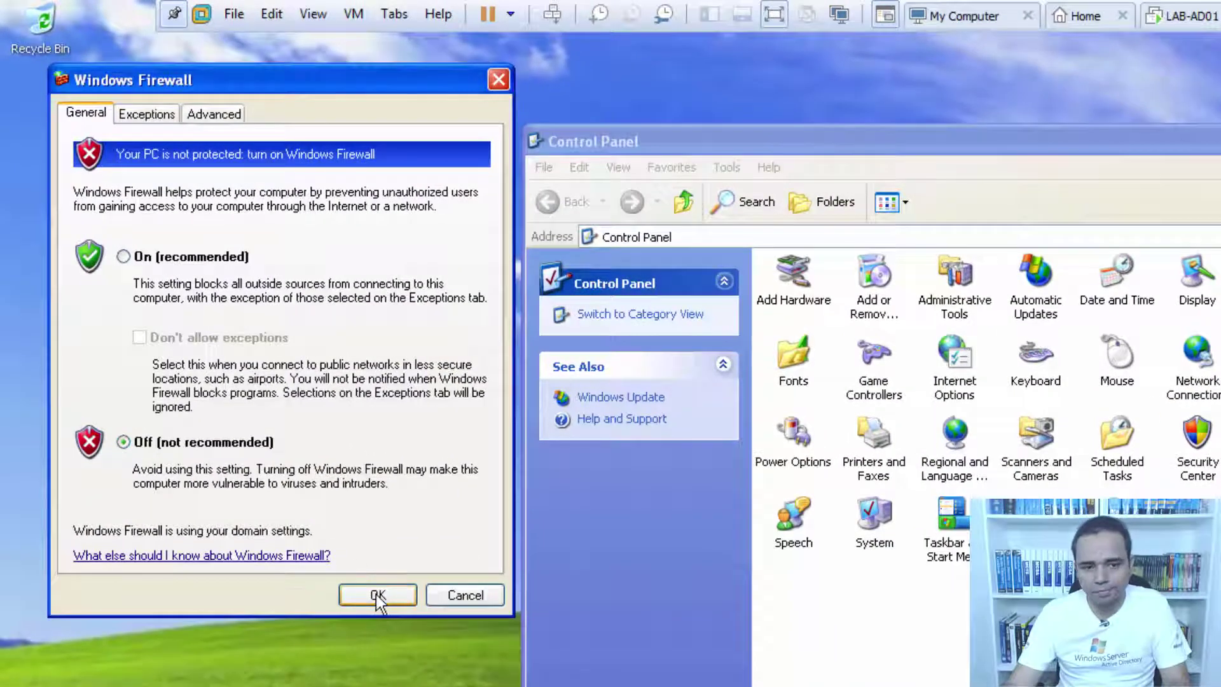
pyautogui.click(376, 594)
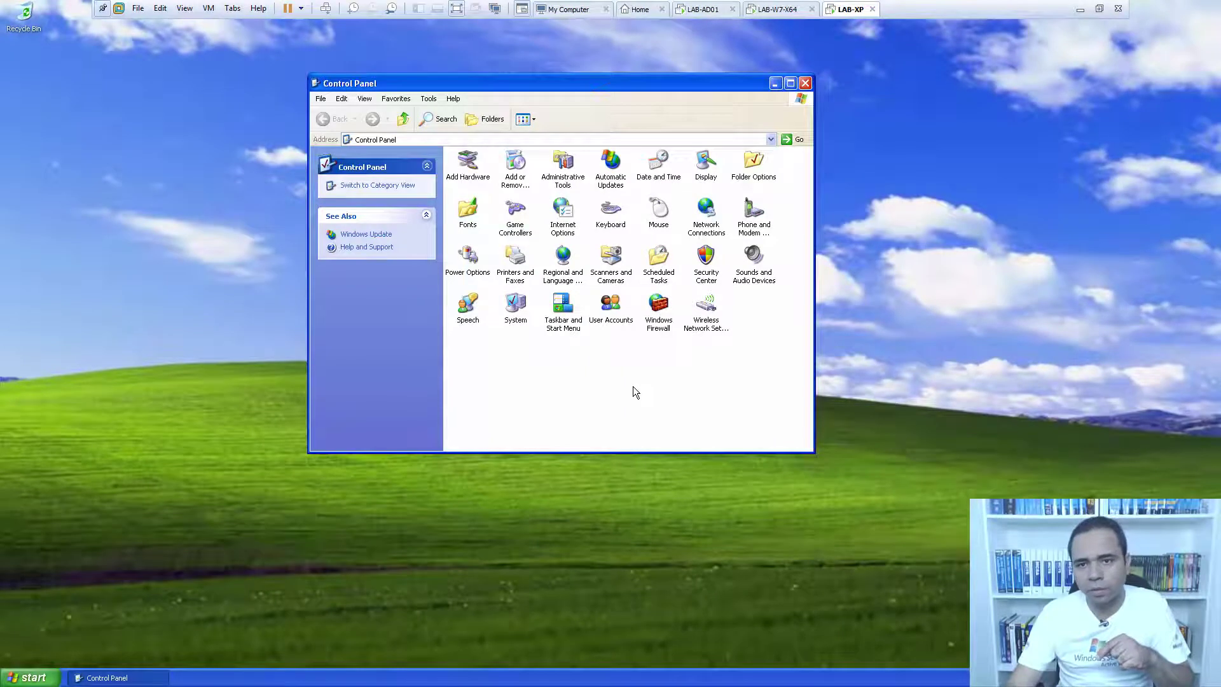
pyautogui.click(778, 8)
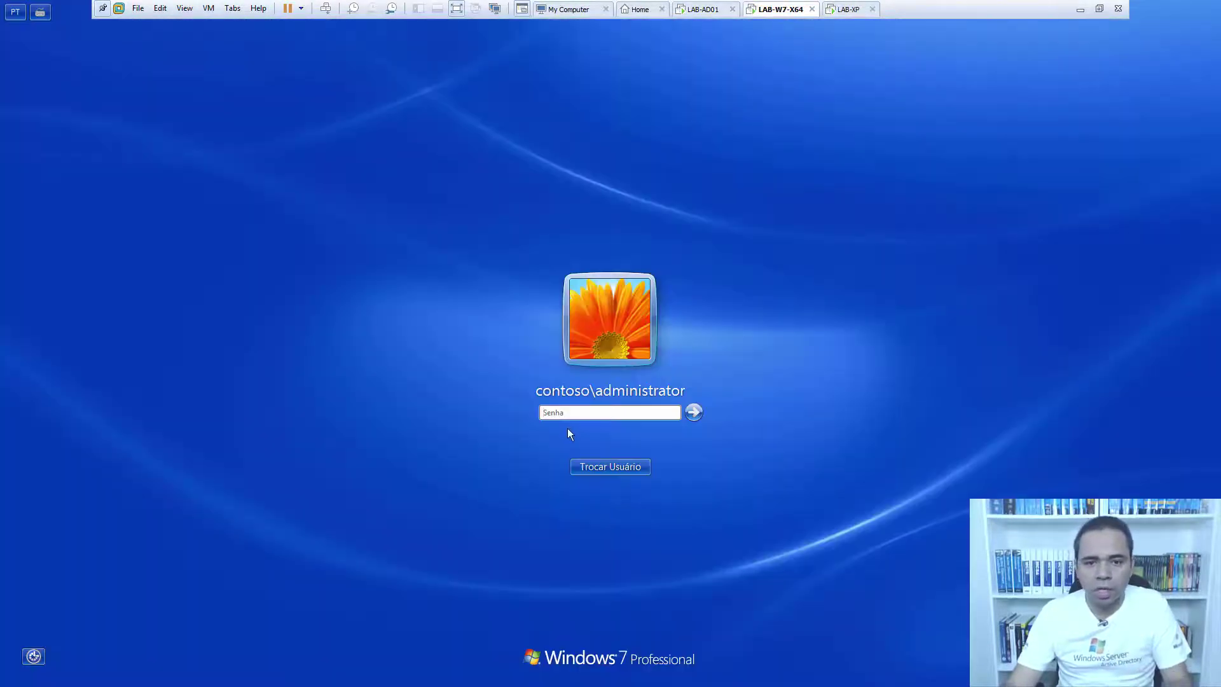
# Sign in to Windows 7 with the administrator password and open Control Panel.
pyautogui.write('Pa$$w0rd')
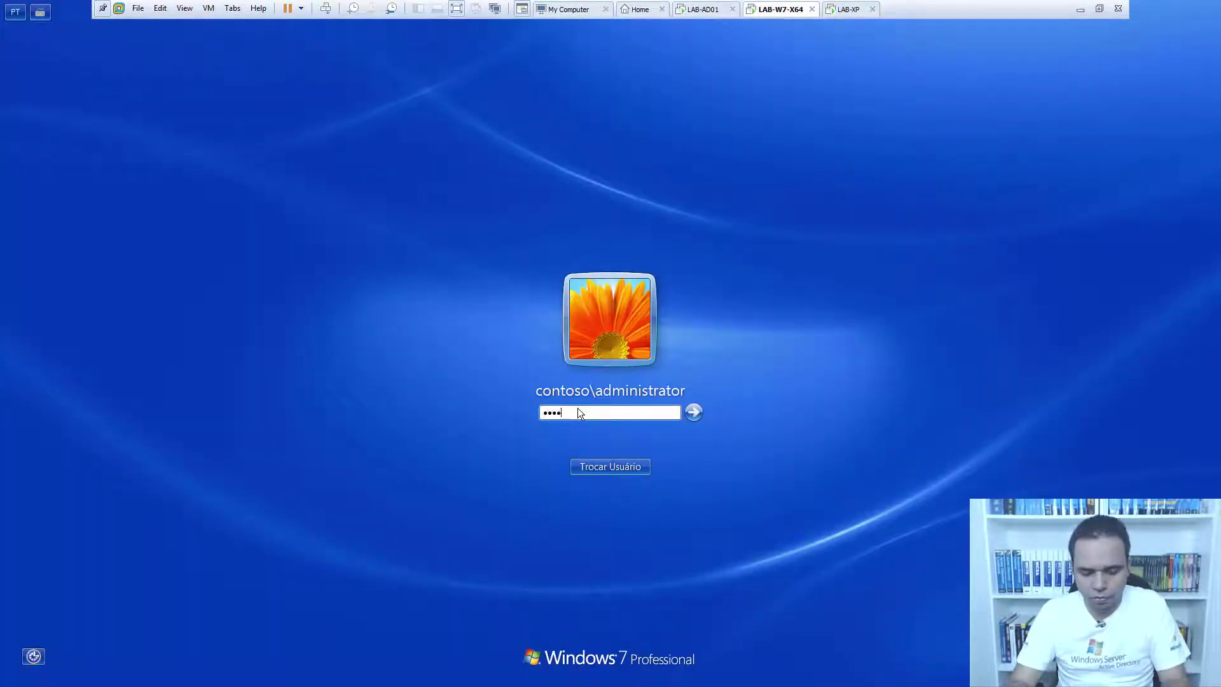
pyautogui.press('Return')
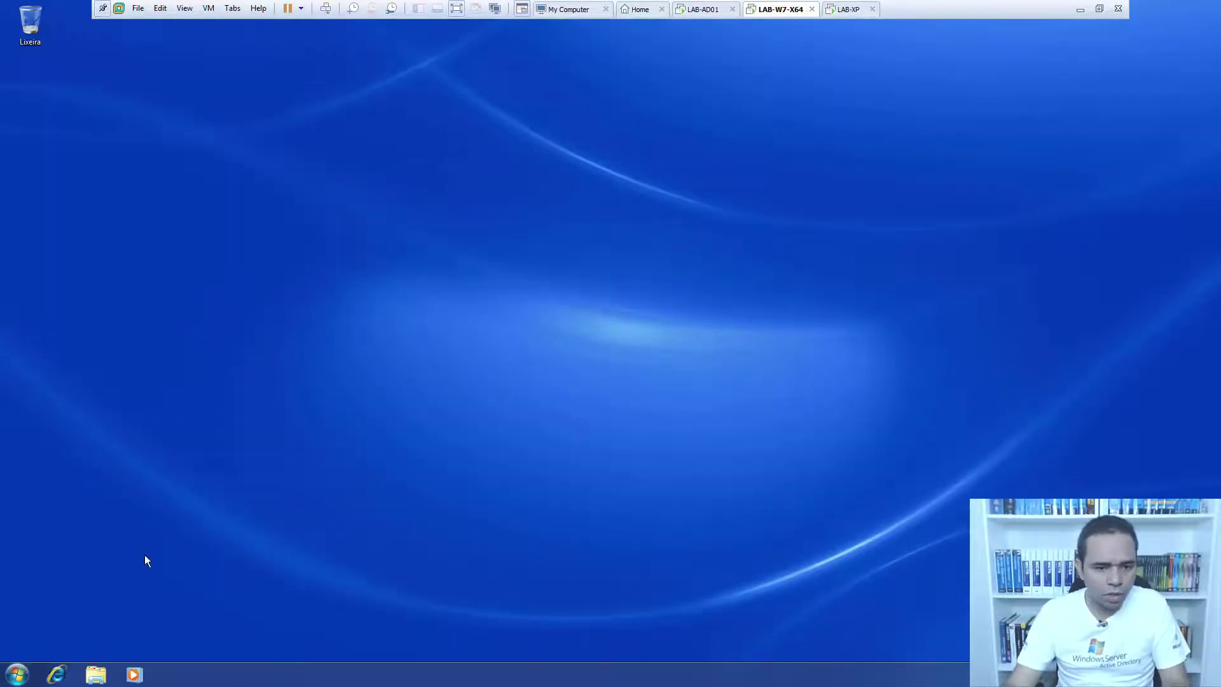
pyautogui.click(18, 672)
pyautogui.click(18, 673)
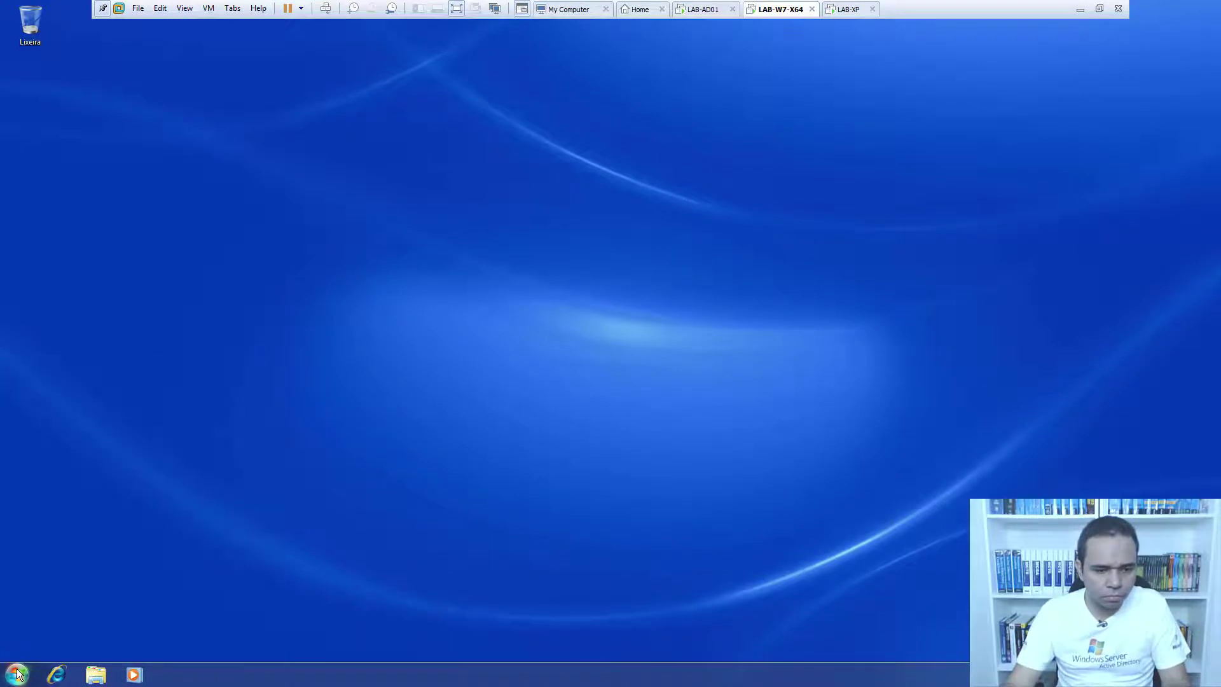
pyautogui.click(17, 673)
pyautogui.click(196, 516)
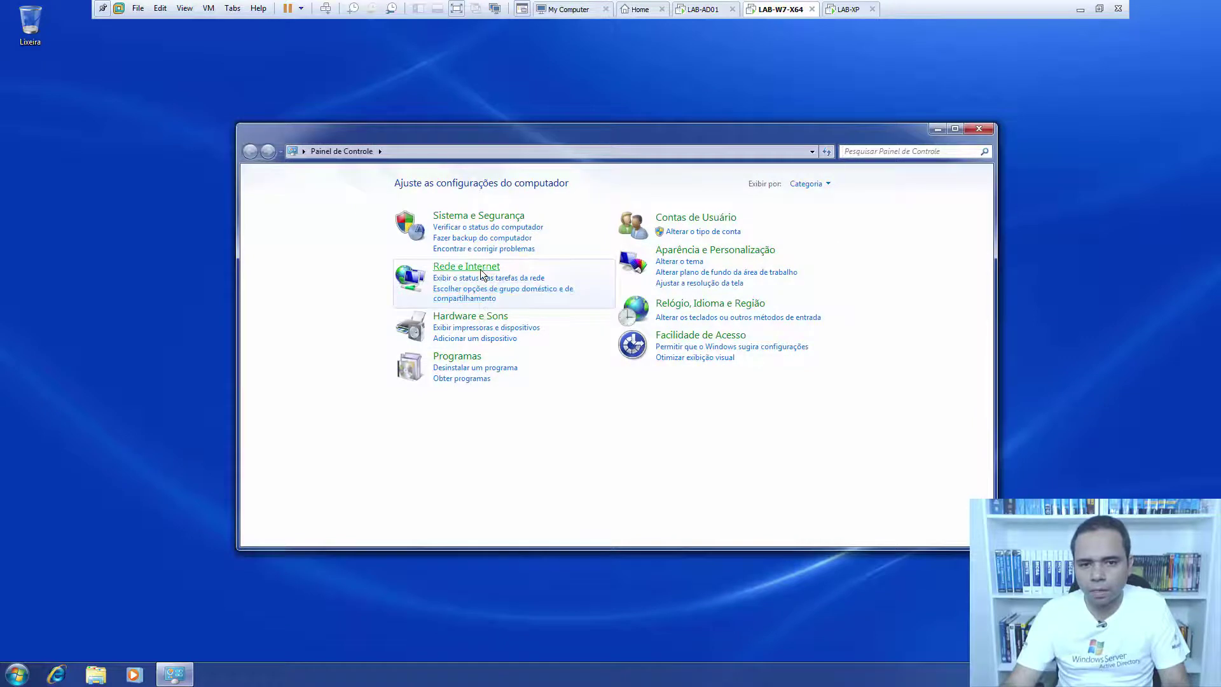
# Confirm Windows Firewall is Desativar for domain, home/work and public networks, then close it.
pyautogui.click(479, 218)
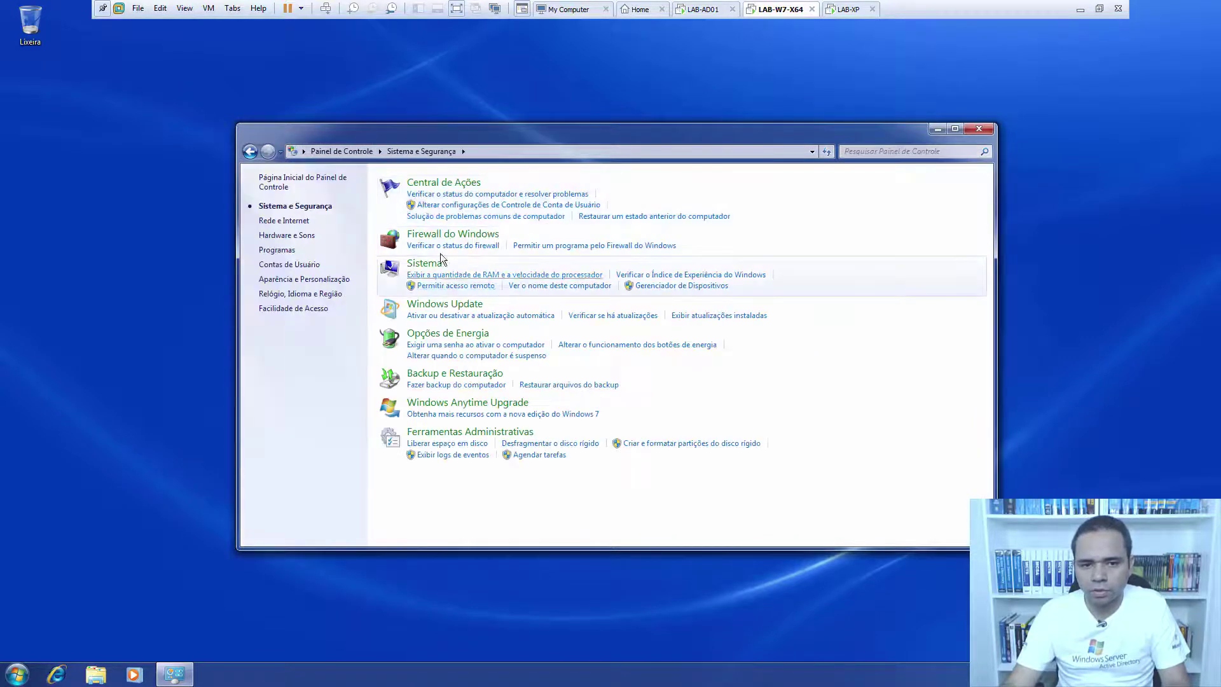
pyautogui.click(436, 235)
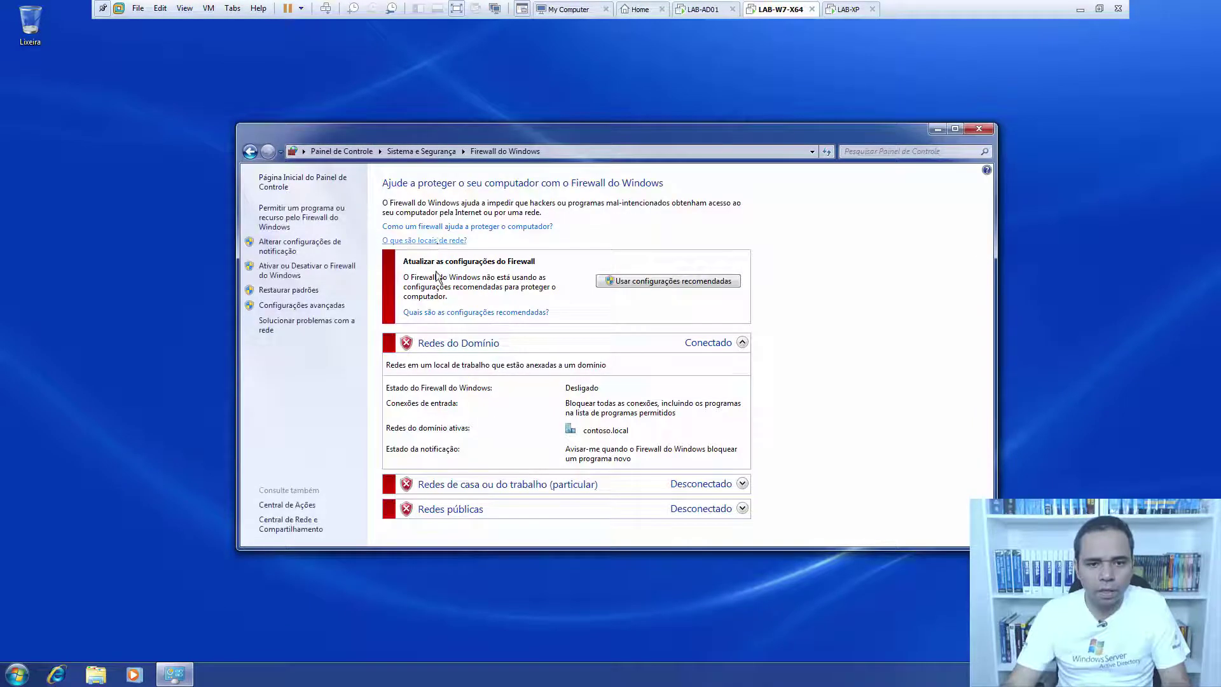
pyautogui.click(274, 267)
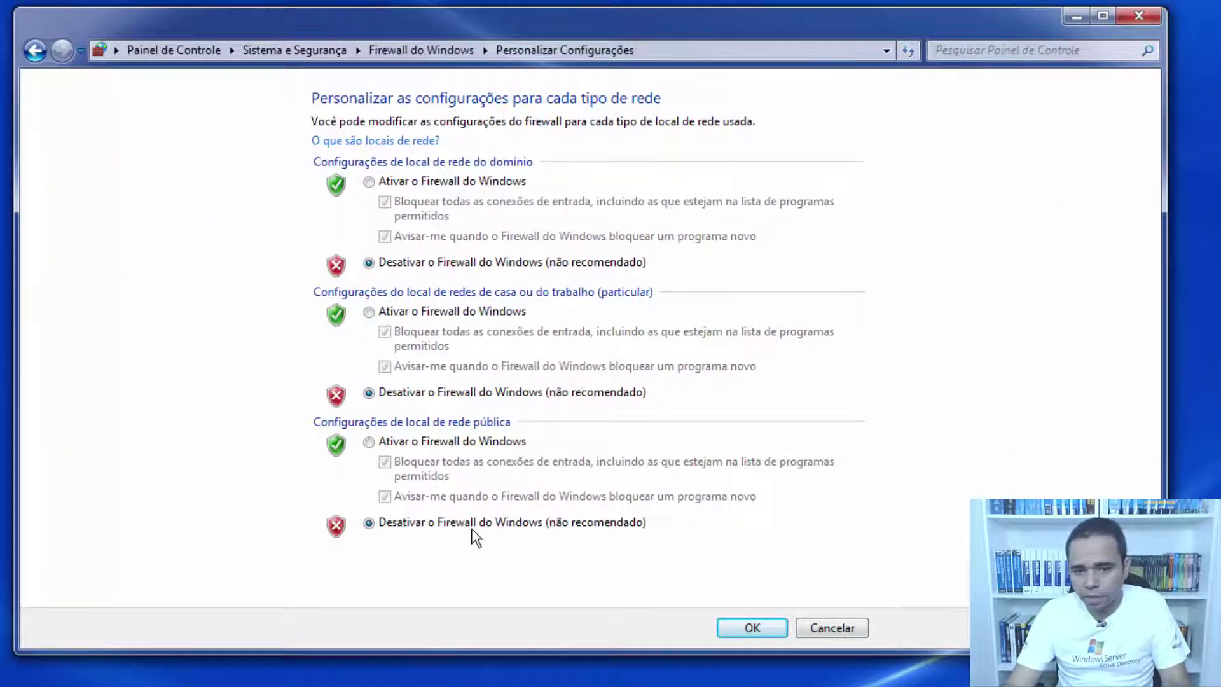
pyautogui.click(763, 626)
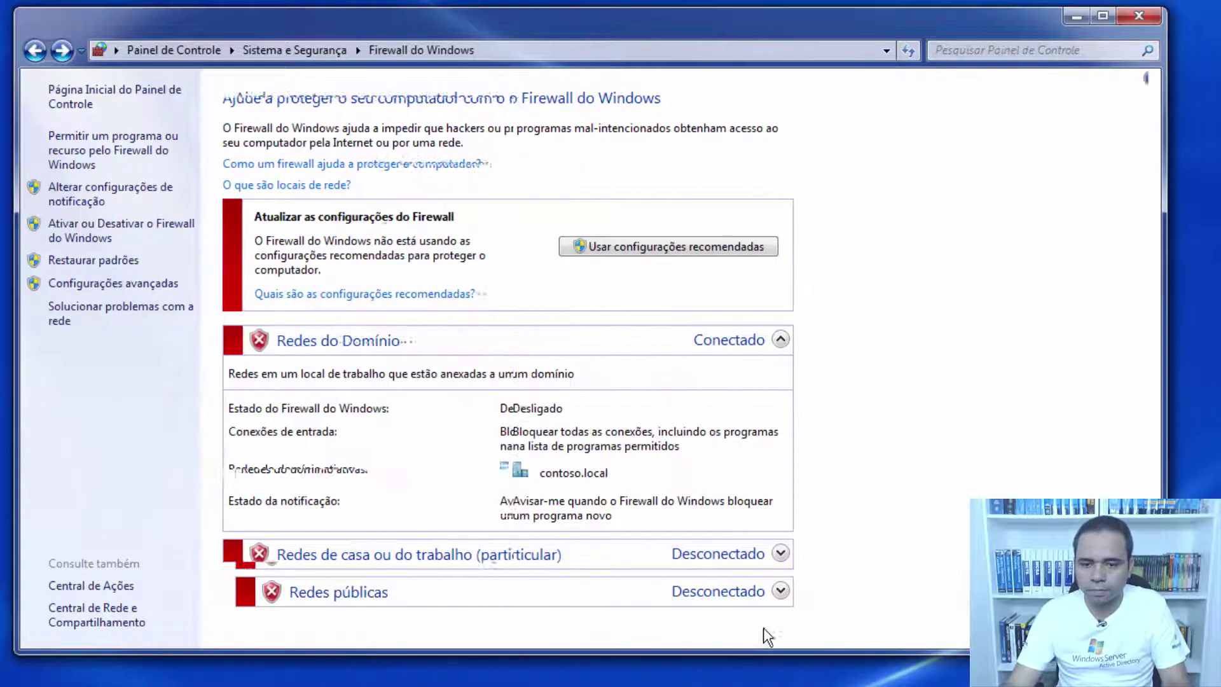
pyautogui.click(1147, 17)
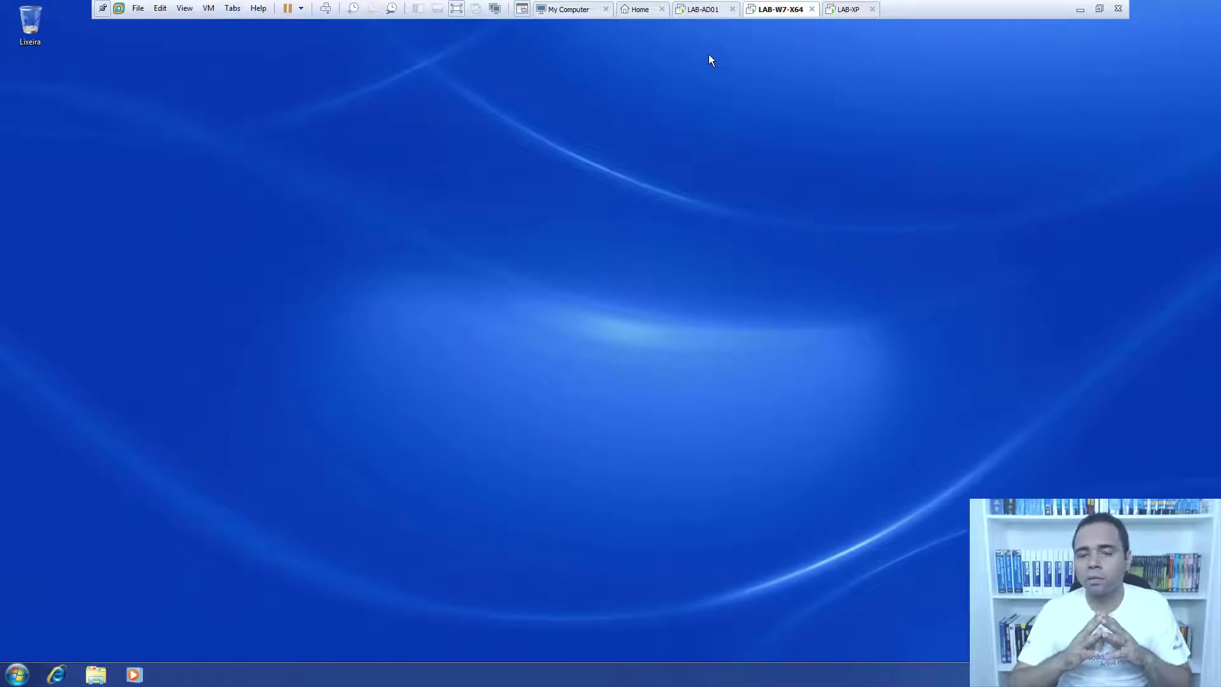
# On LAB-AD01, minimize Group Policy Management and open Windows Explorer with Win+E.
pyautogui.click(699, 10)
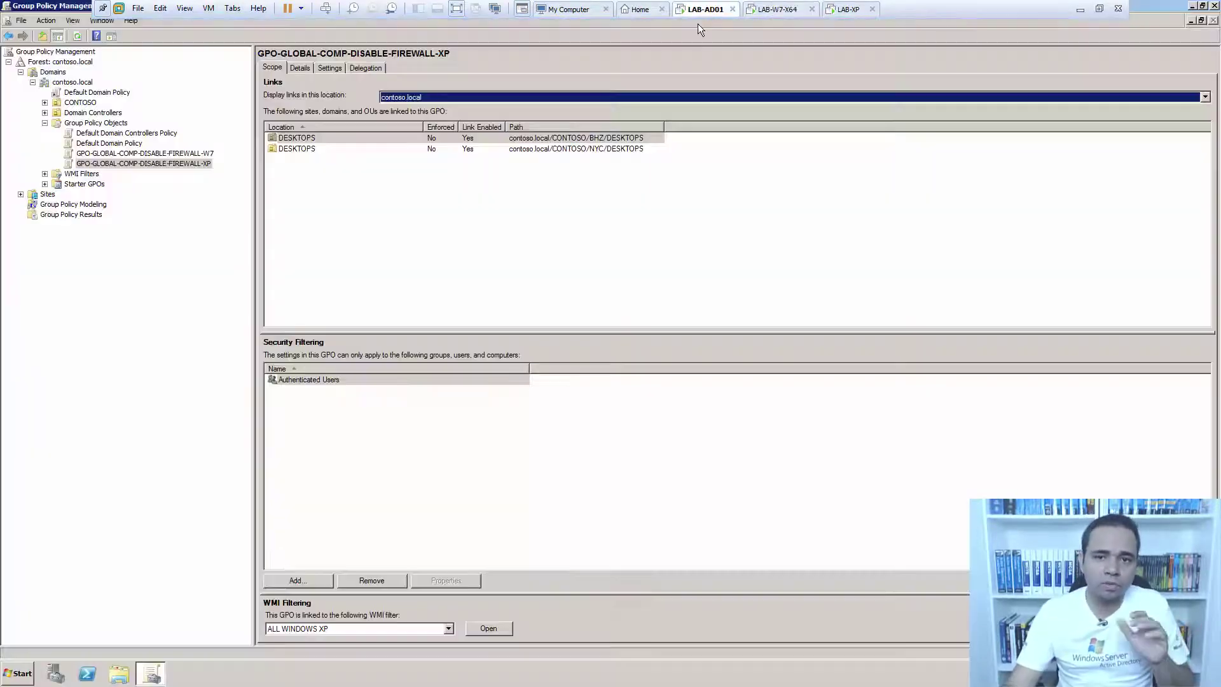
pyautogui.click(674, 199)
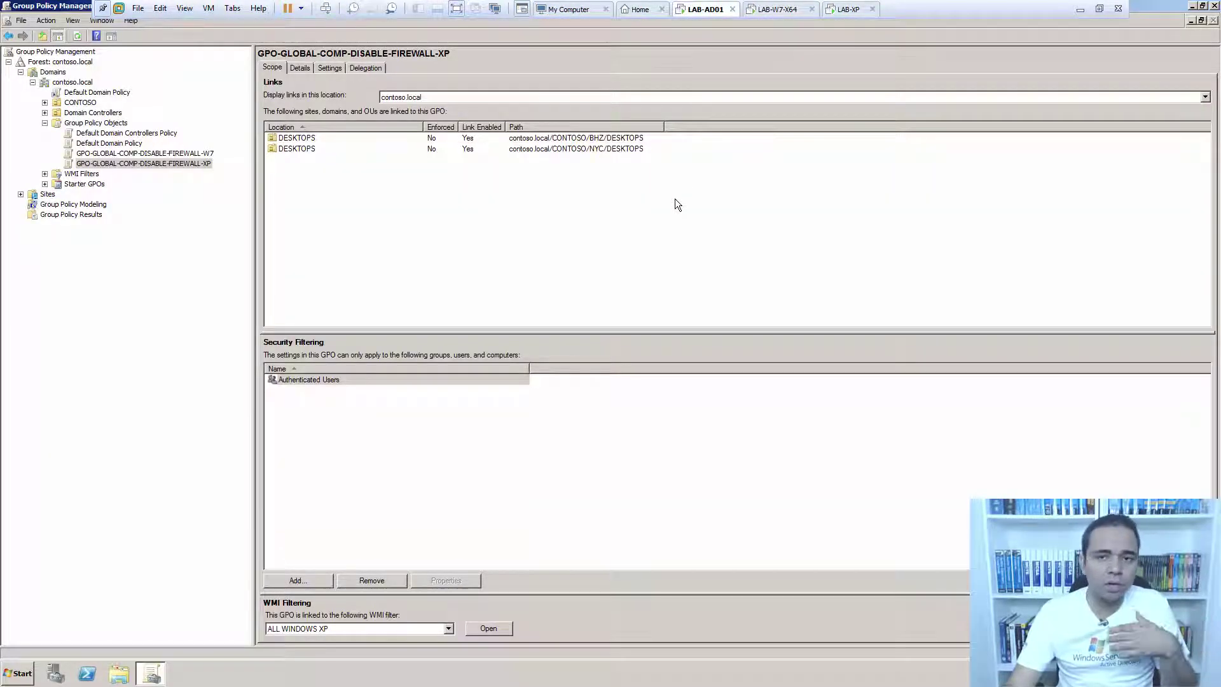
pyautogui.click(1192, 6)
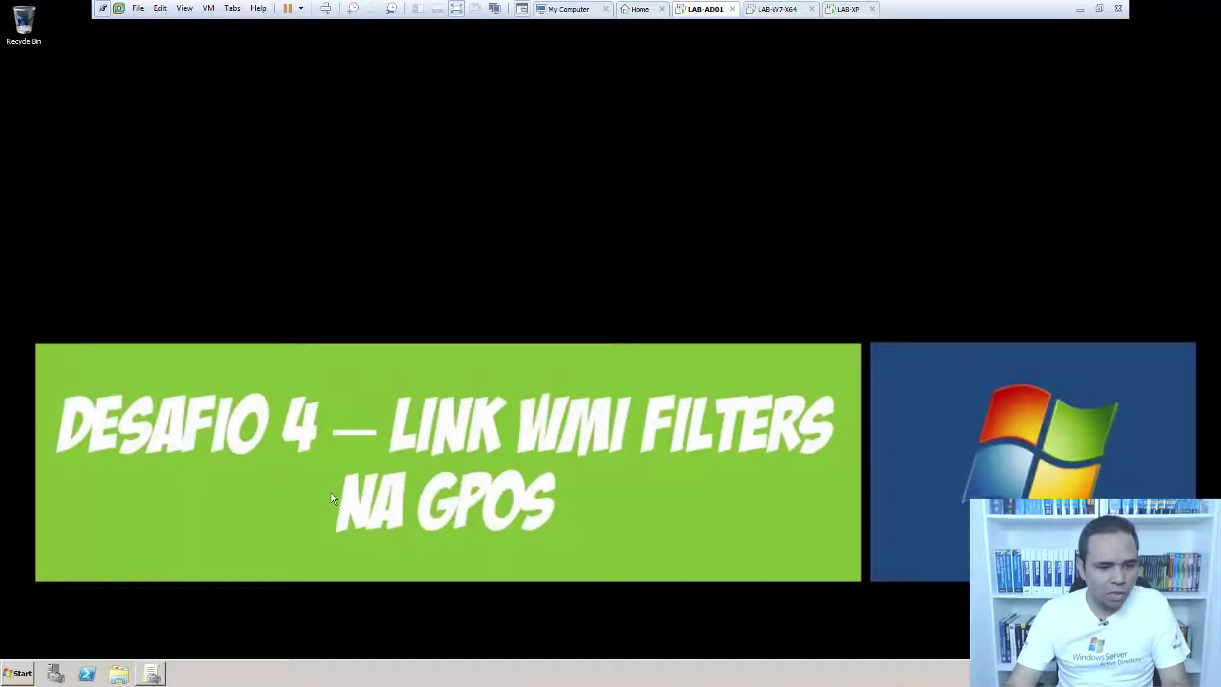
pyautogui.press('super+e')
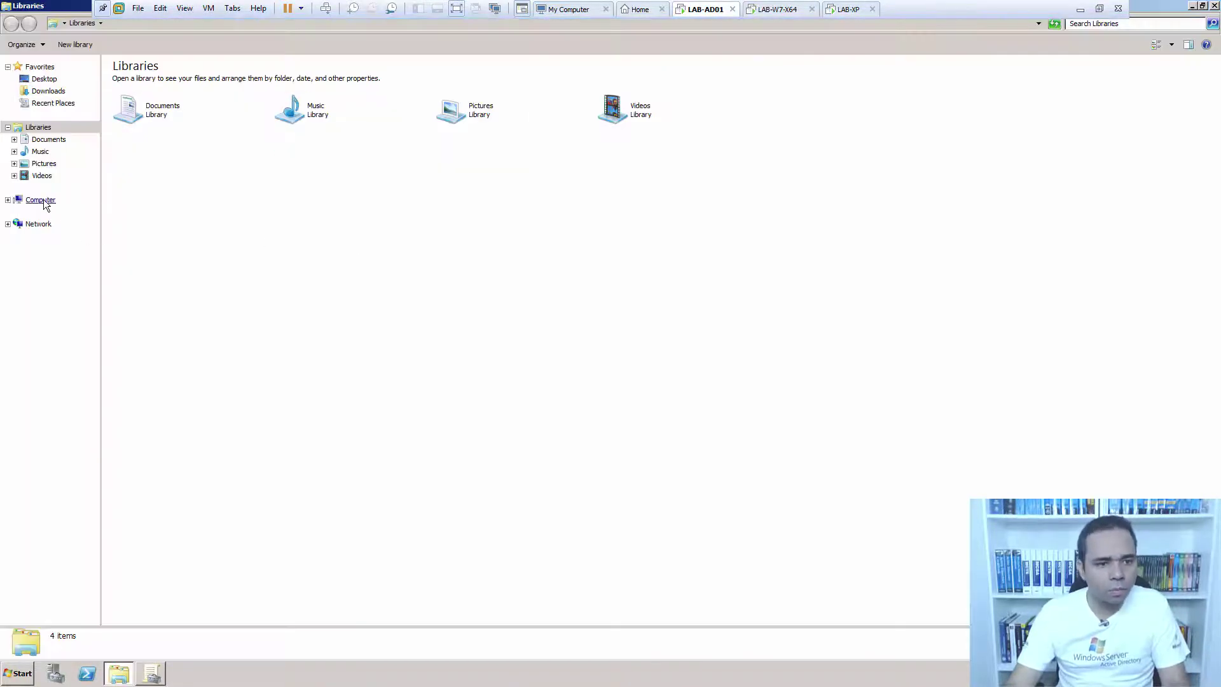
# Browse to the SCRIPTS folder on Local Disk (C:), then minimize the VM to reach the host.
pyautogui.click(40, 199)
pyautogui.click(162, 89)
pyautogui.doubleClick(162, 89)
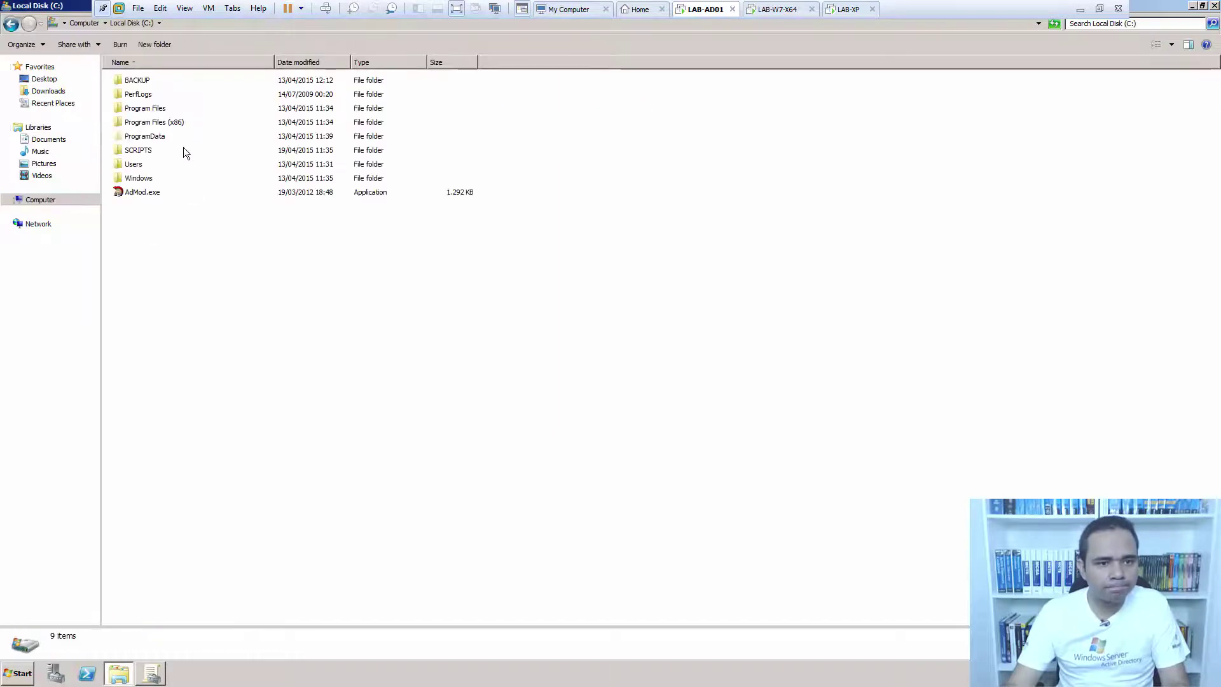
pyautogui.doubleClick(147, 150)
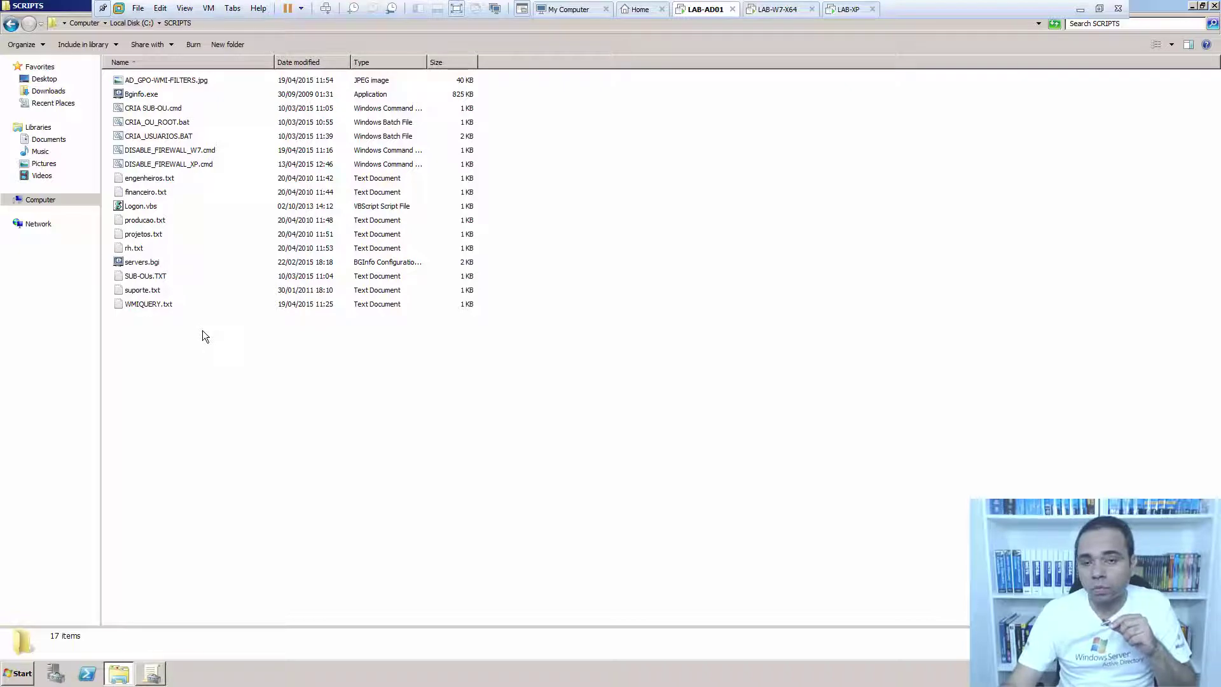
pyautogui.click(1075, 12)
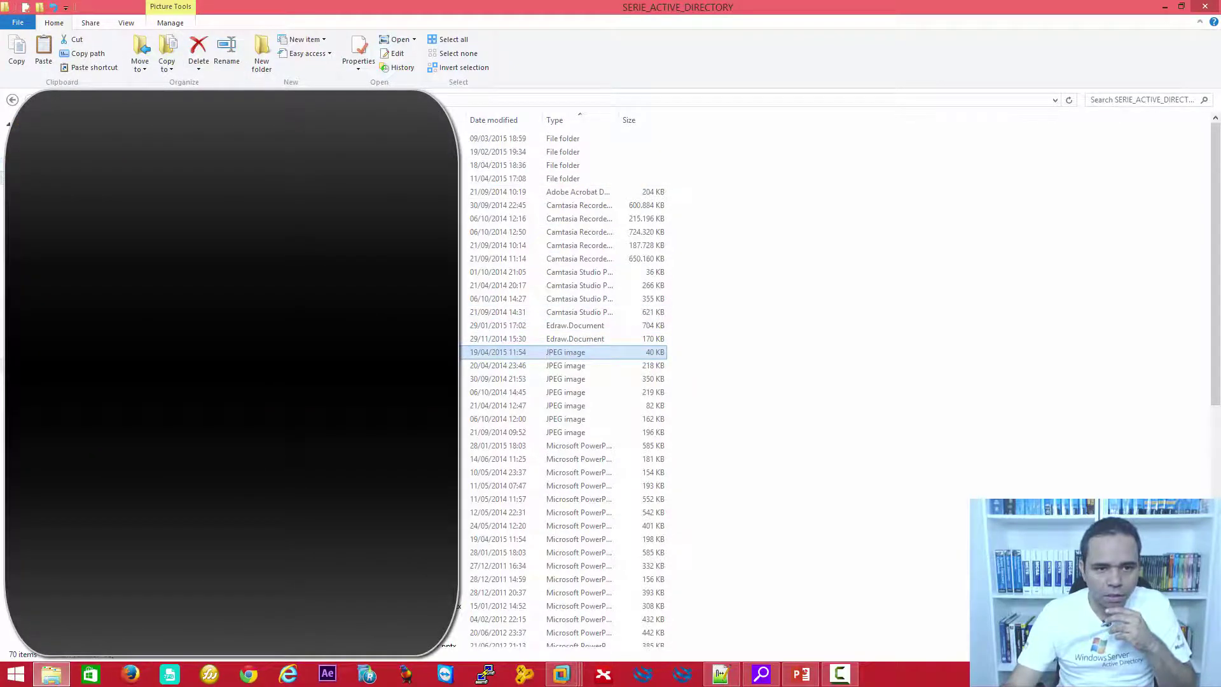
# On the host, navigate from DATA (S:) through PROJETOS to the SCRIPTS folder.
pyautogui.click(26, 177)
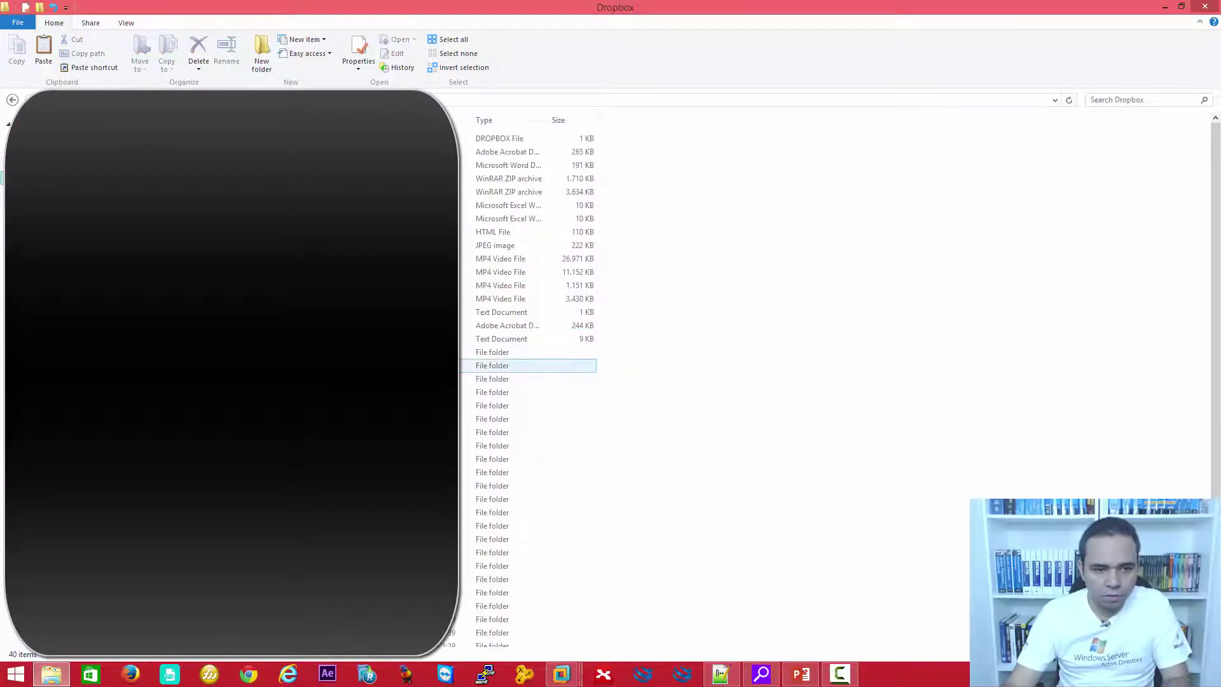
pyautogui.click(25, 364)
pyautogui.click(496, 319)
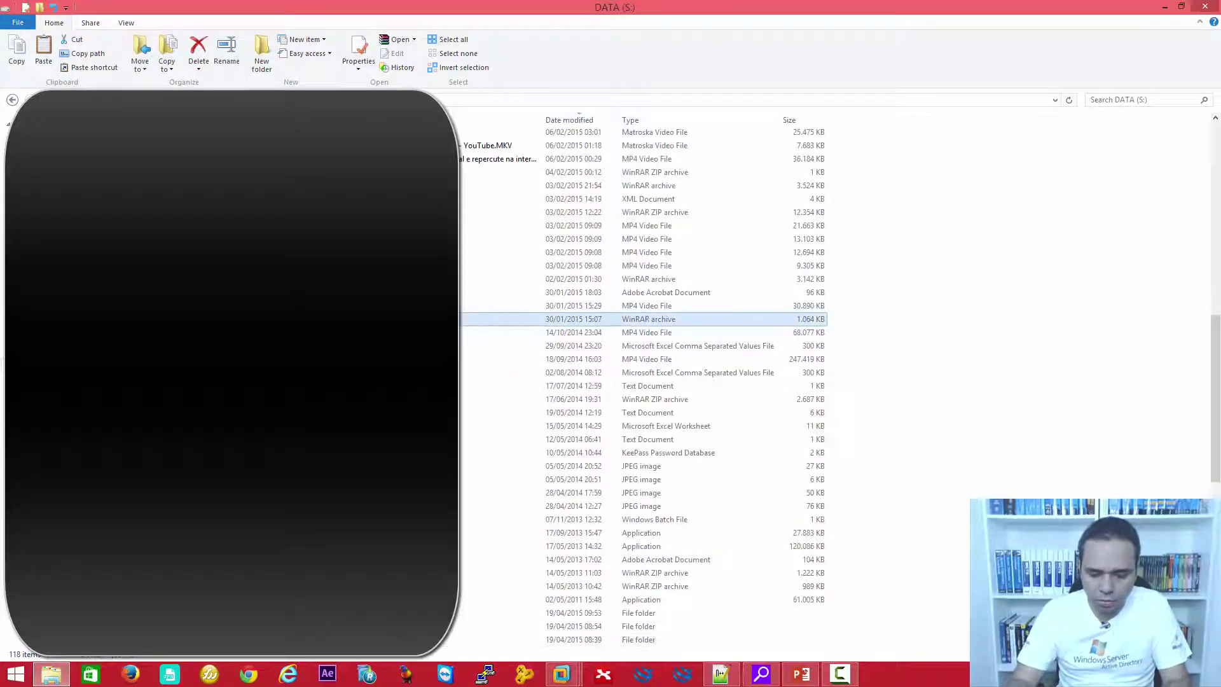
pyautogui.keyDown('ctrl'); pyautogui.click(496, 506); pyautogui.keyUp('ctrl')
pyautogui.scroll(-3, 496, 445)
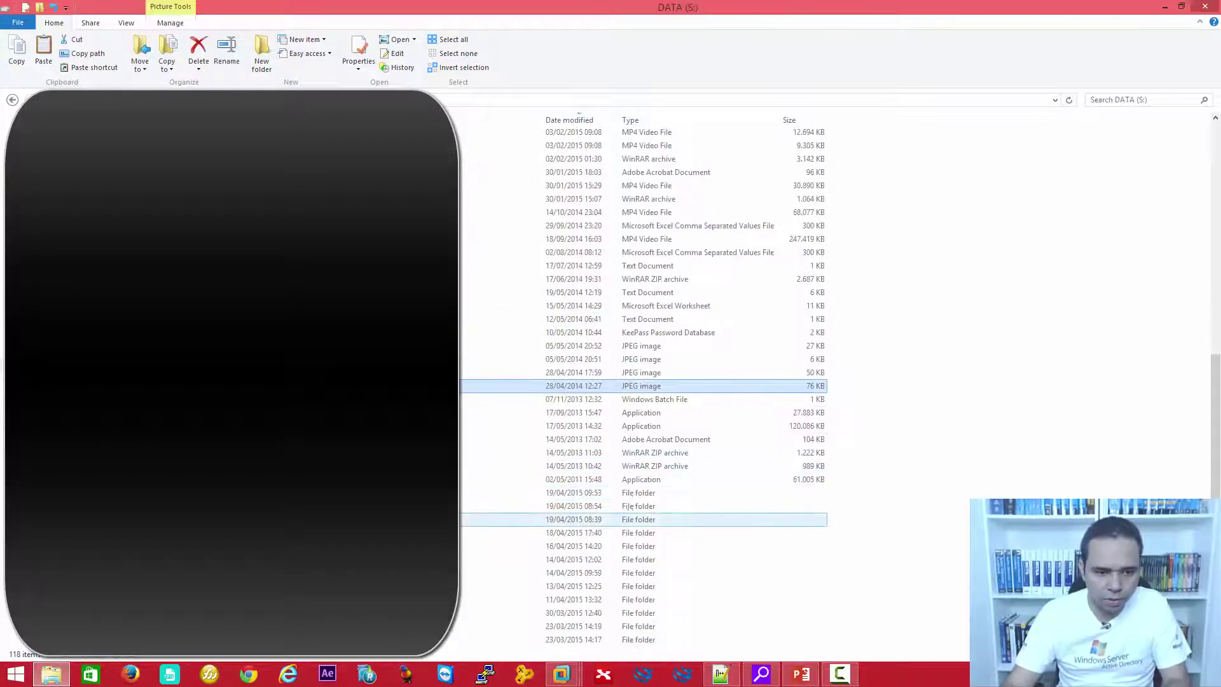
pyautogui.doubleClick(495, 560)
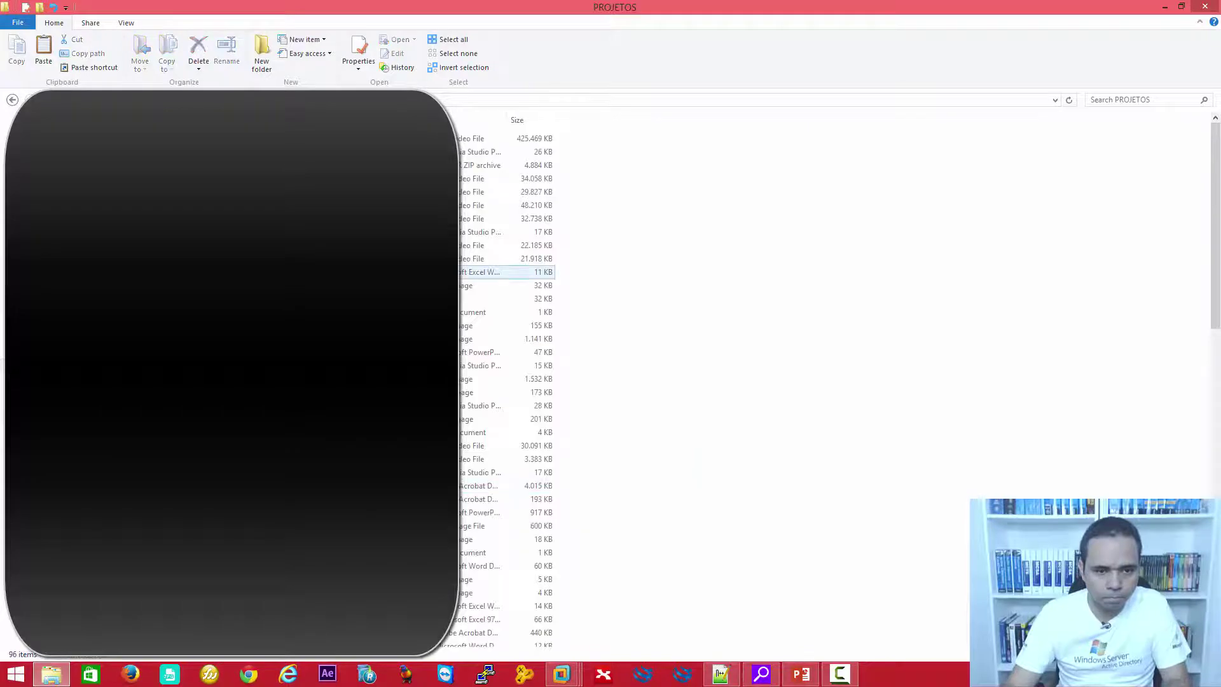
pyautogui.scroll(-10, 507, 382)
pyautogui.doubleClick(503, 333)
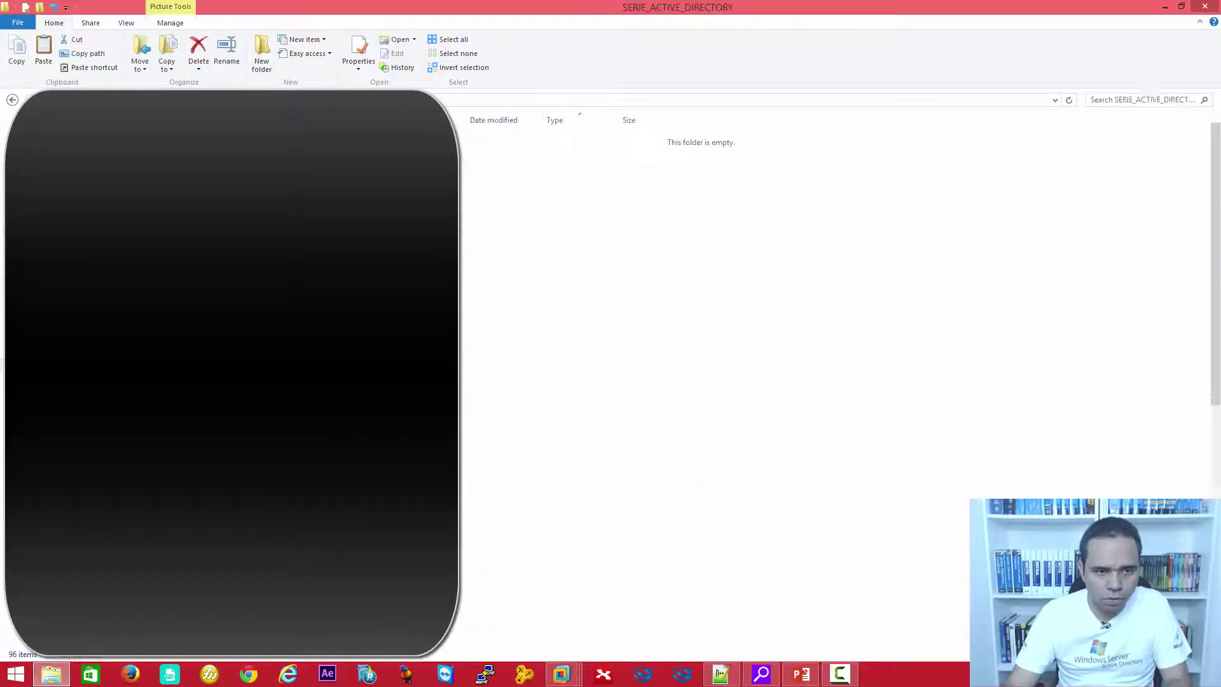
pyautogui.doubleClick(502, 159)
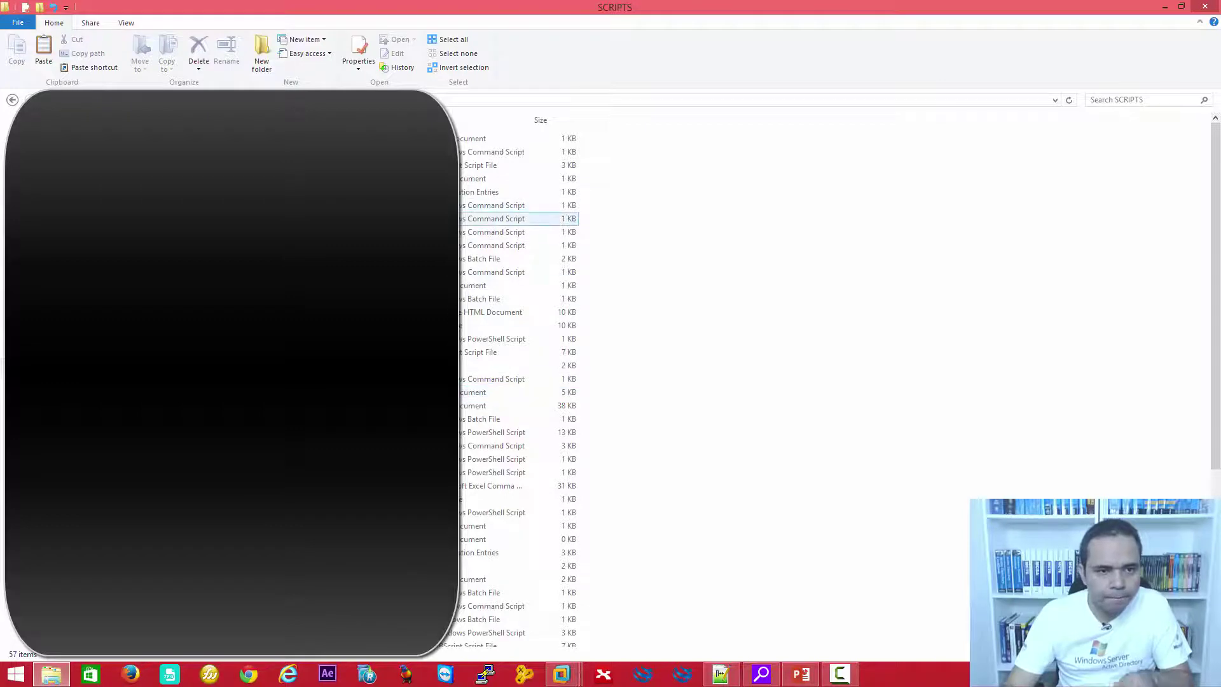
# Select CREATE_FOLDER.cmd, ENABLE_RDESKTOP.cmd and ENABLE_RDESKTOP.reg, then return to the LAB-AD01 VM.
pyautogui.click(502, 218)
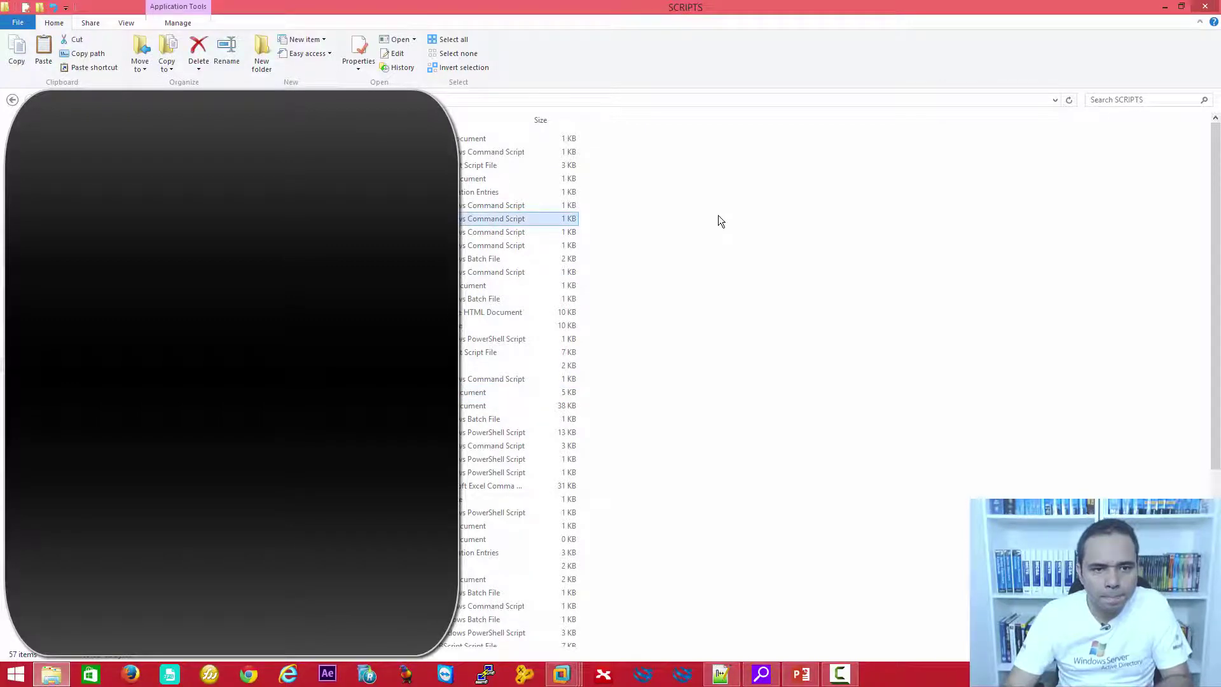
pyautogui.keyDown('shift'); pyautogui.click(496, 191); pyautogui.keyUp('shift')
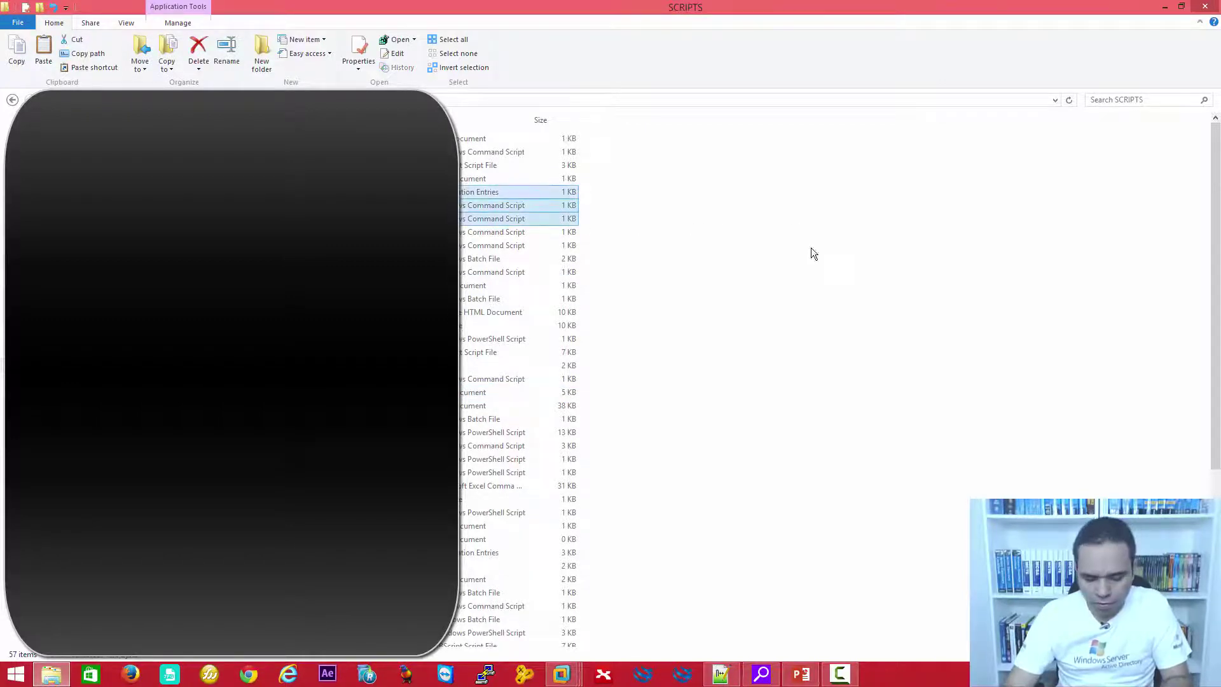
pyautogui.moveTo(561, 673)
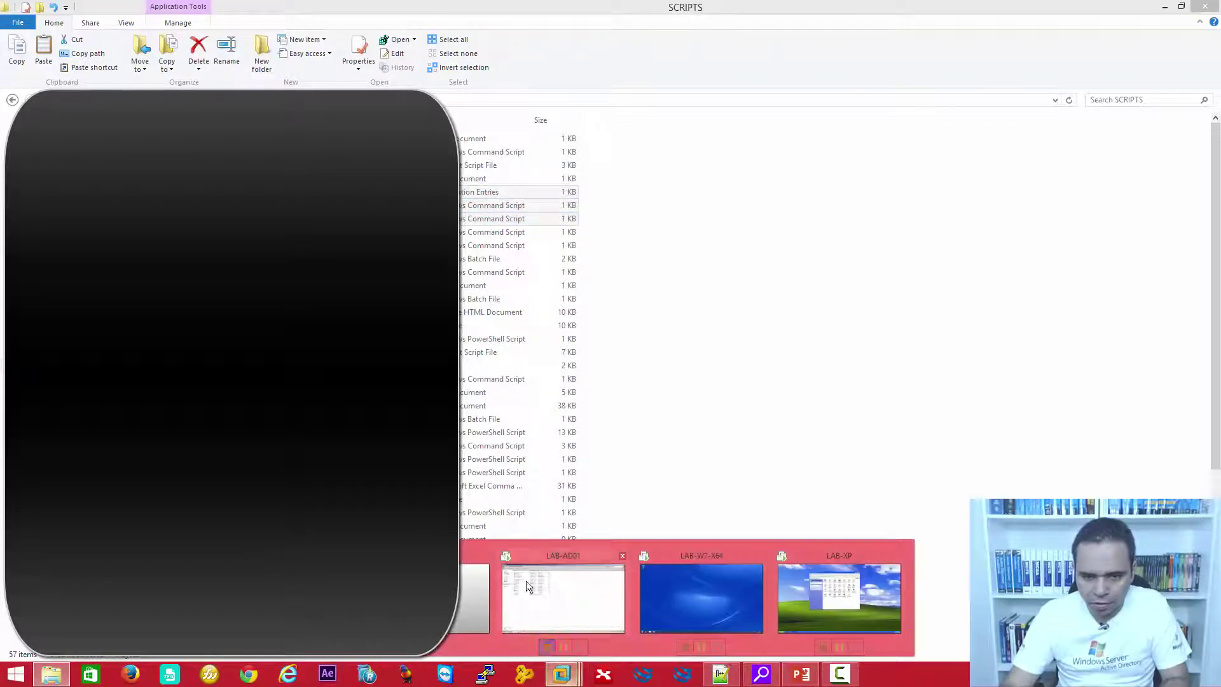
pyautogui.click(525, 581)
# Paste the three scripts into LAB-AD01's SCRIPTS folder and open CREATE_FOLDER.cmd in Notepad.
pyautogui.hotkey('ctrl', 'v')
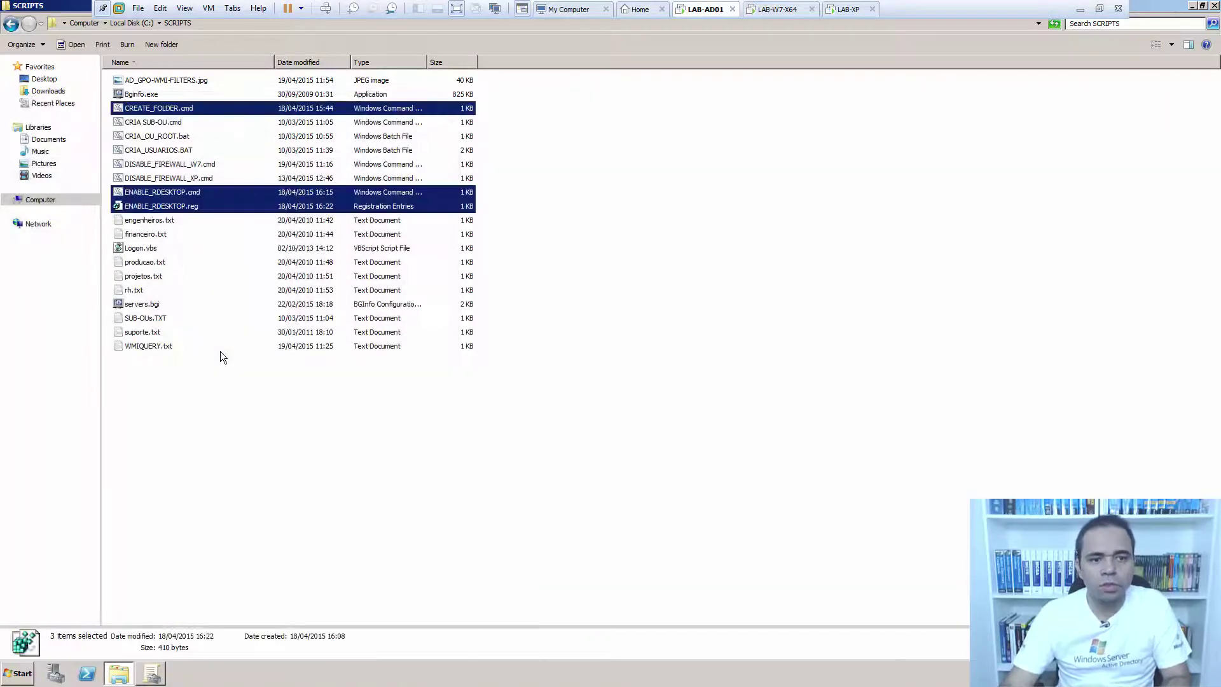
pyautogui.rightClick(166, 109)
pyautogui.click(184, 123)
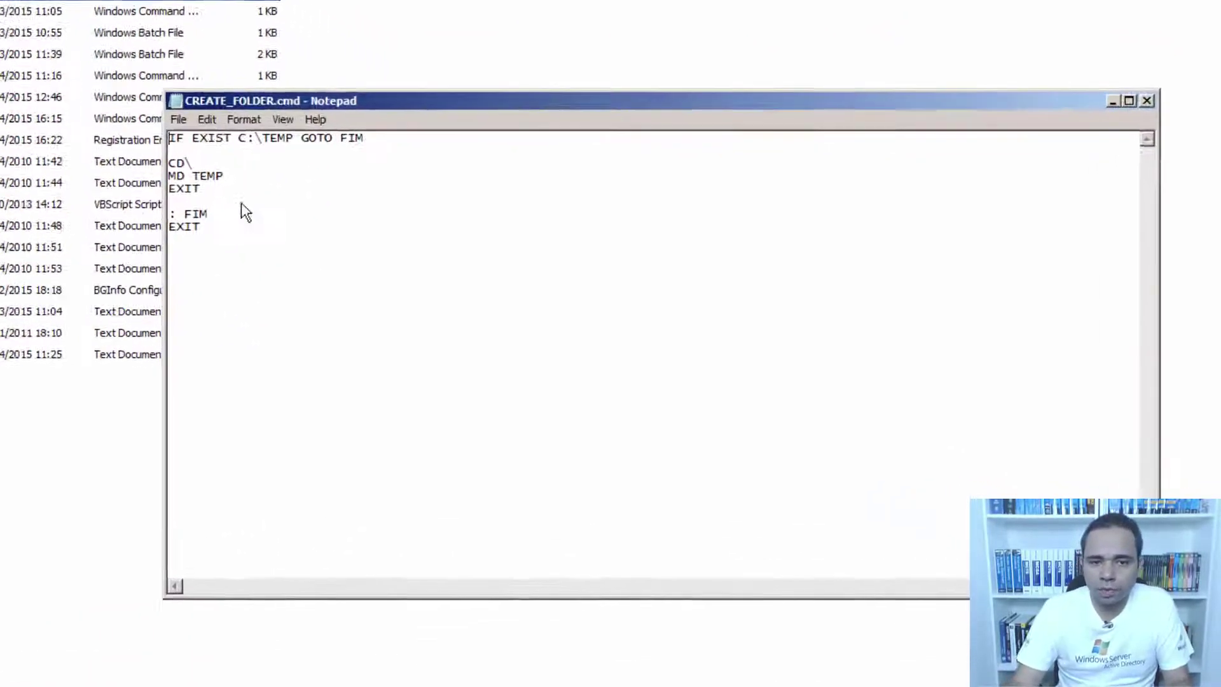
# Review the IF EXIST C:\TEMP / MD TEMP logic, close Notepad and copy CREATE_FOLDER.cmd.
pyautogui.moveTo(331, 118); pyautogui.dragTo(110, 120)
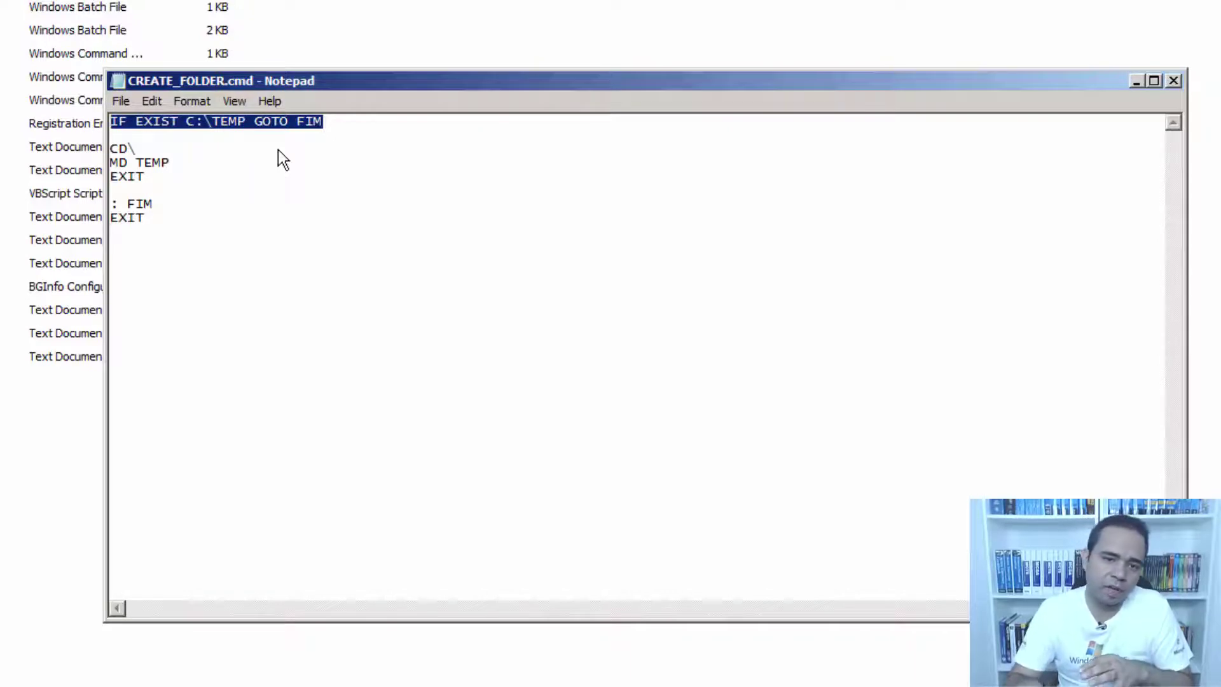
pyautogui.moveTo(170, 215); pyautogui.dragTo(112, 203)
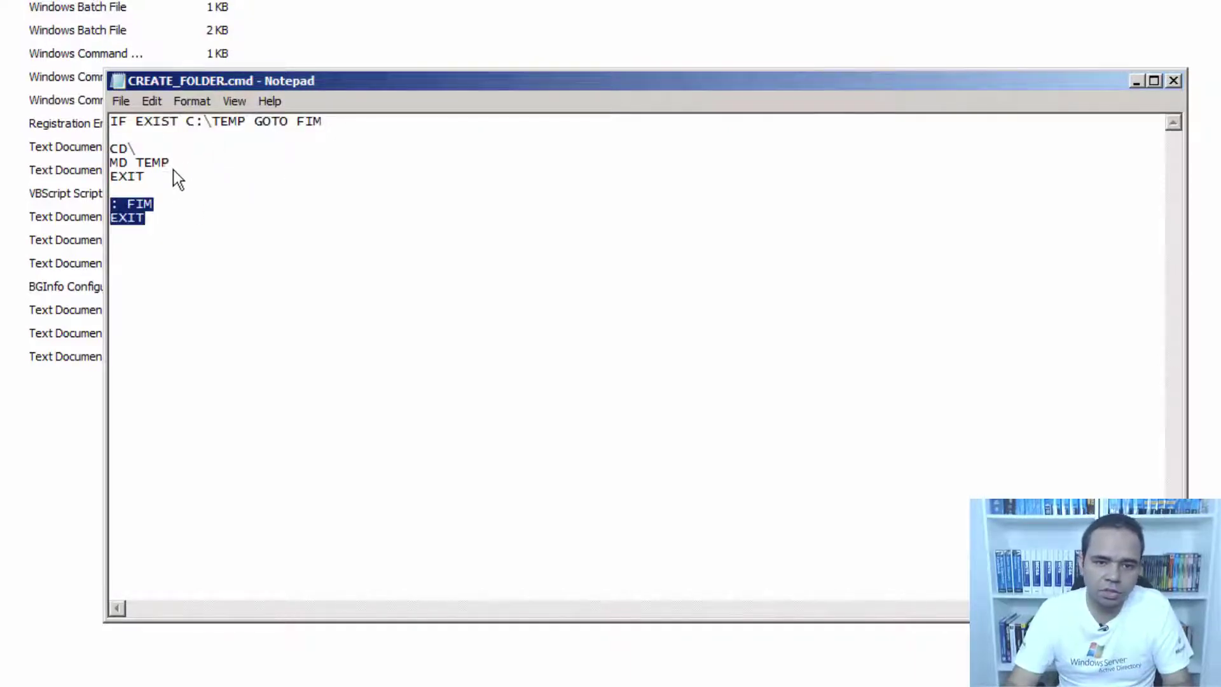
pyautogui.moveTo(172, 172); pyautogui.dragTo(74, 146)
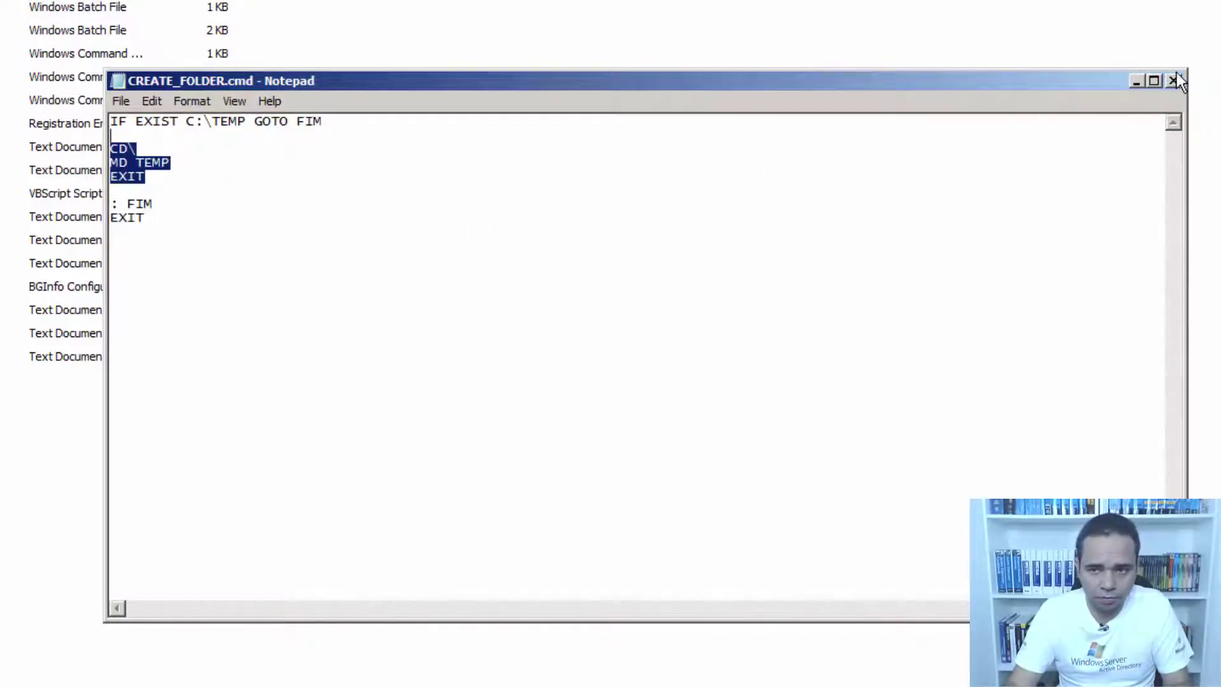
pyautogui.click(1174, 79)
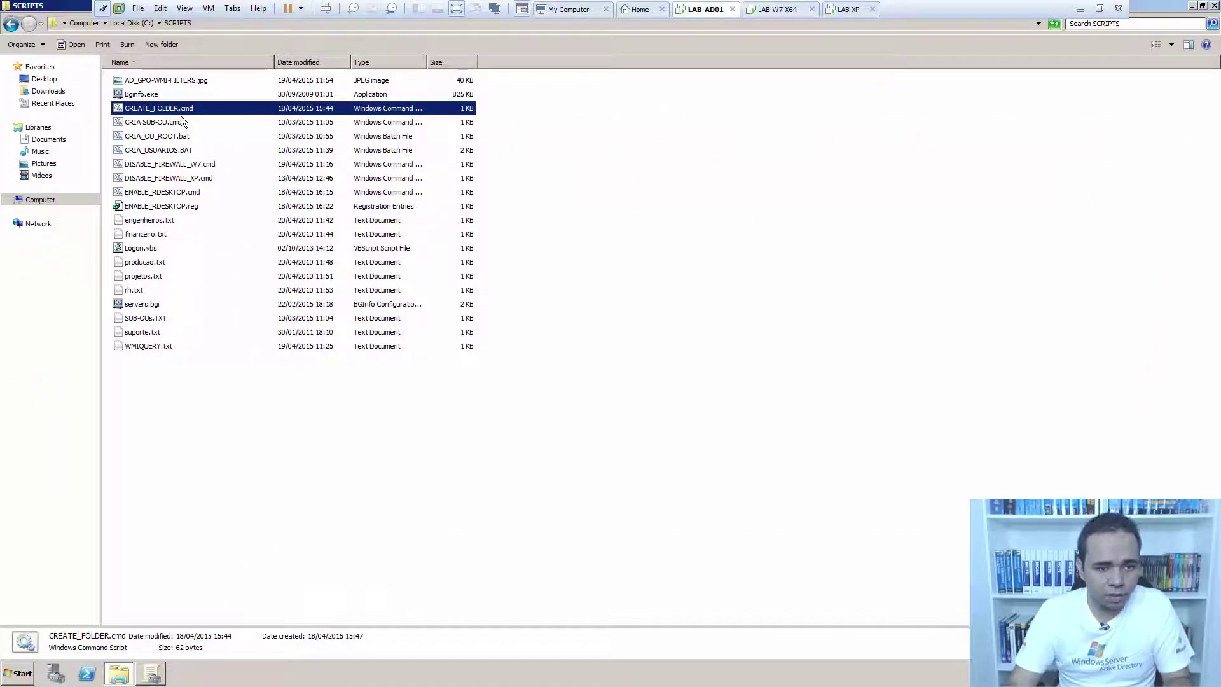
pyautogui.press('Up')
pyautogui.press('Down')
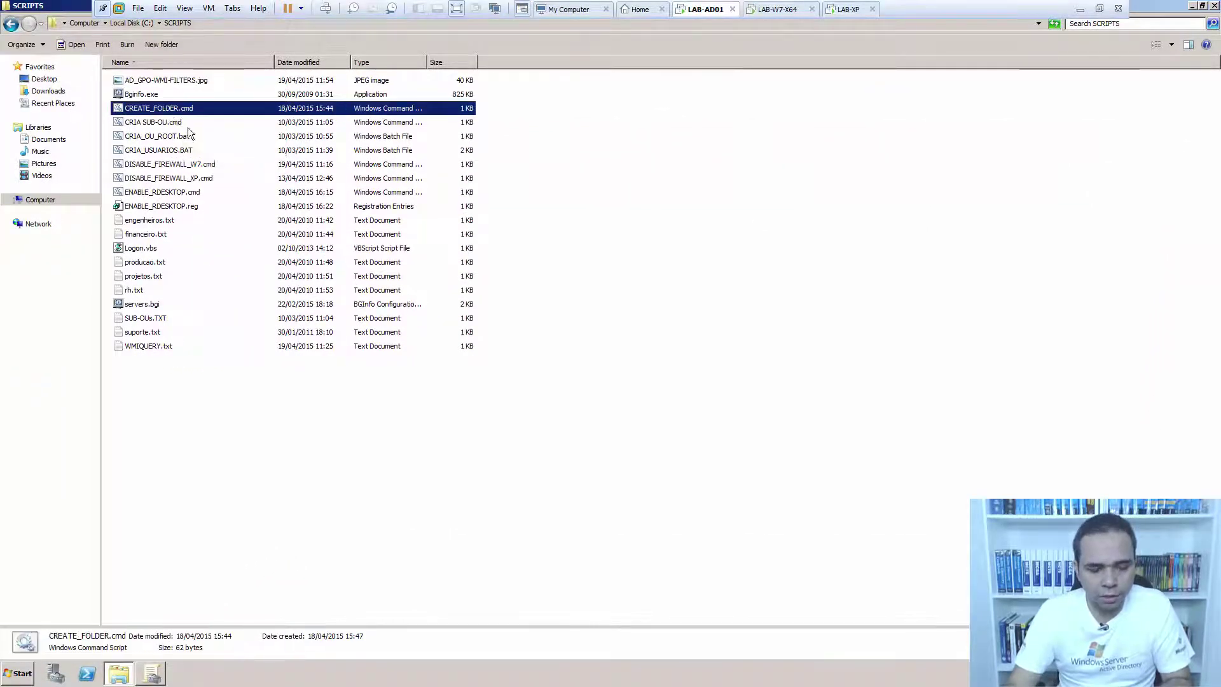
# Edit the W7 firewall GPO and open Computer Configuration's Scripts (Startup) properties.
pyautogui.click(152, 673)
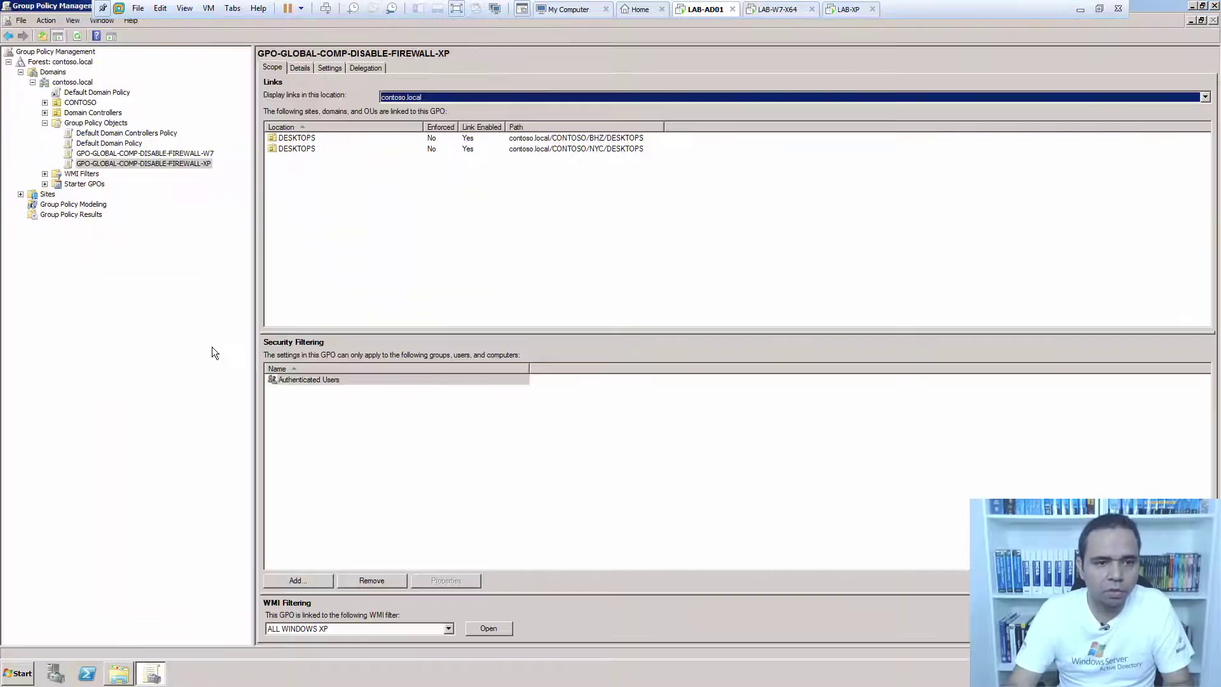
pyautogui.click(145, 154)
pyautogui.rightClick(190, 154)
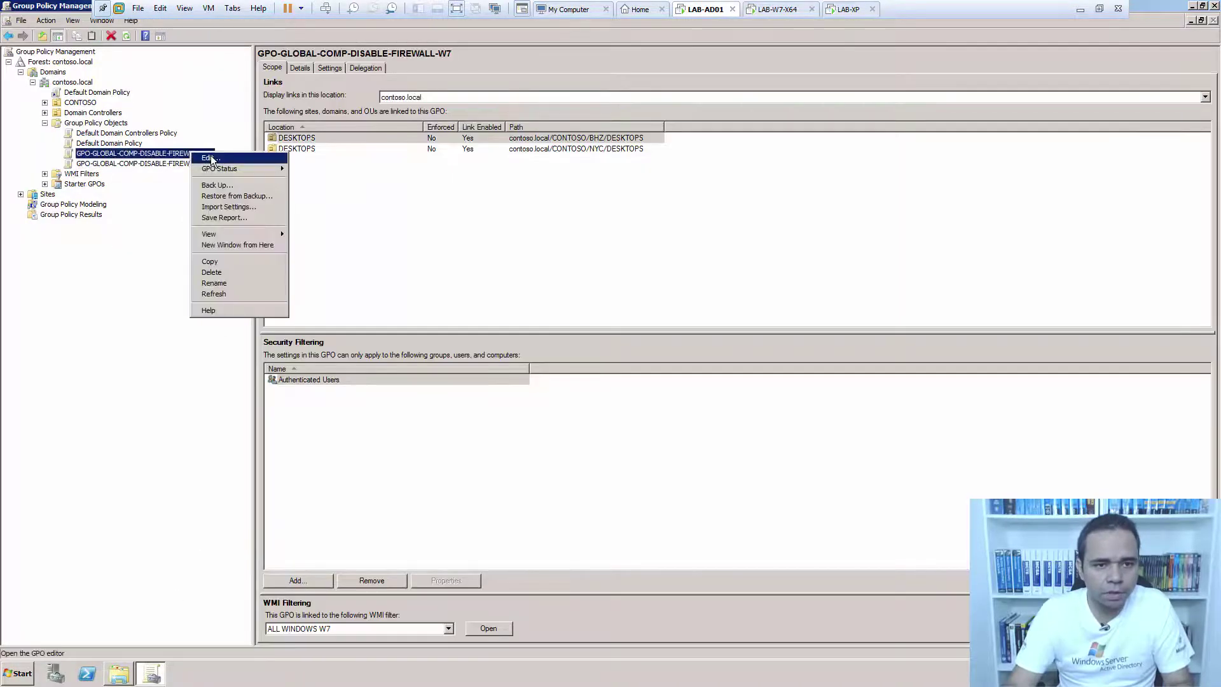
pyautogui.click(342, 159)
pyautogui.doubleClick(106, 124)
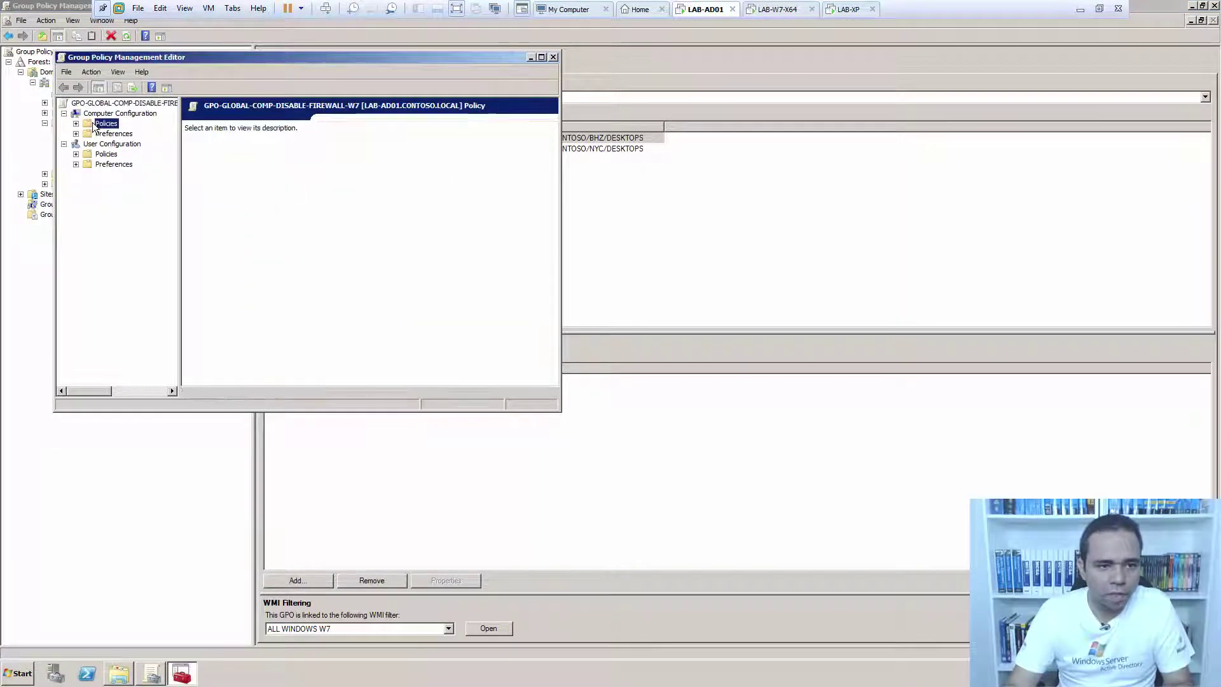
pyautogui.click(135, 144)
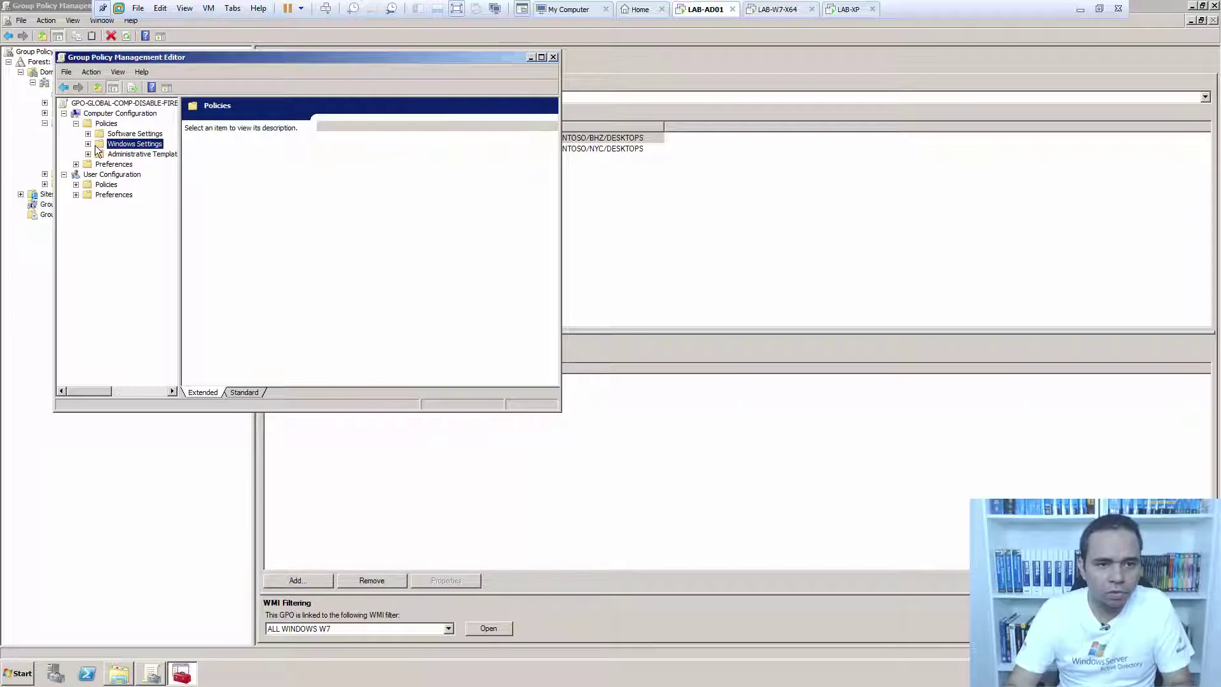
pyautogui.doubleClick(97, 145)
pyautogui.click(146, 164)
pyautogui.doubleClick(342, 137)
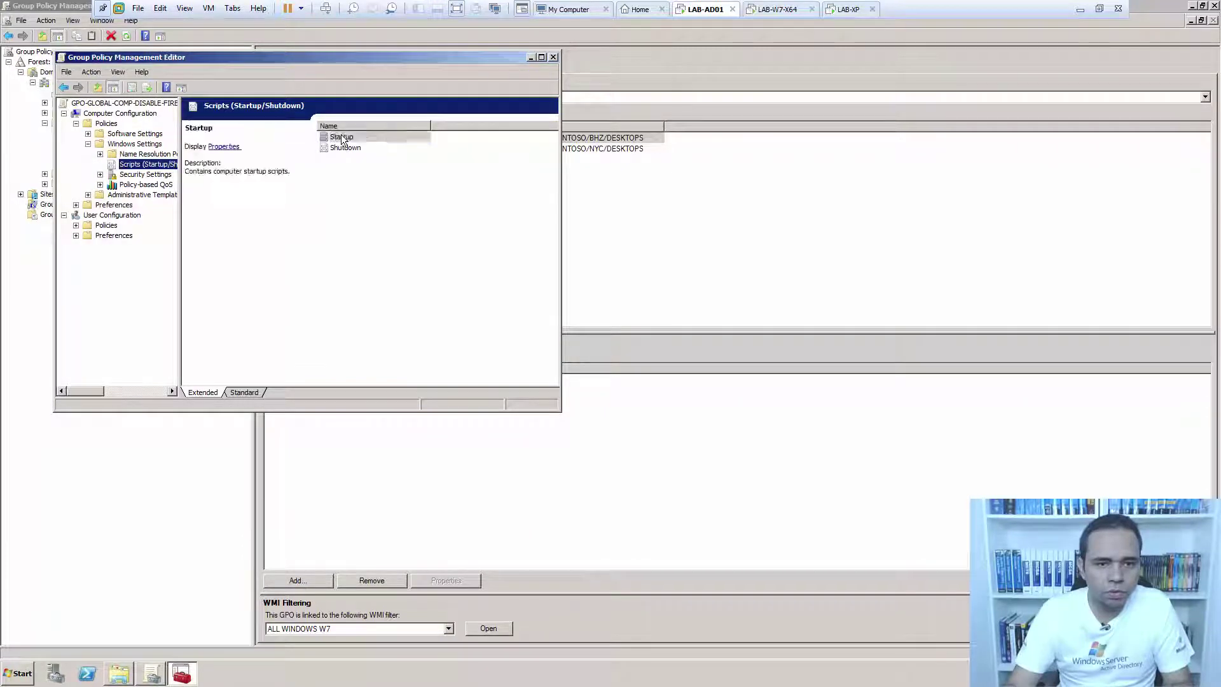
# Paste CREATE_FOLDER.cmd into the W7 GPO's startup script folder via Show Files.
pyautogui.click(236, 331)
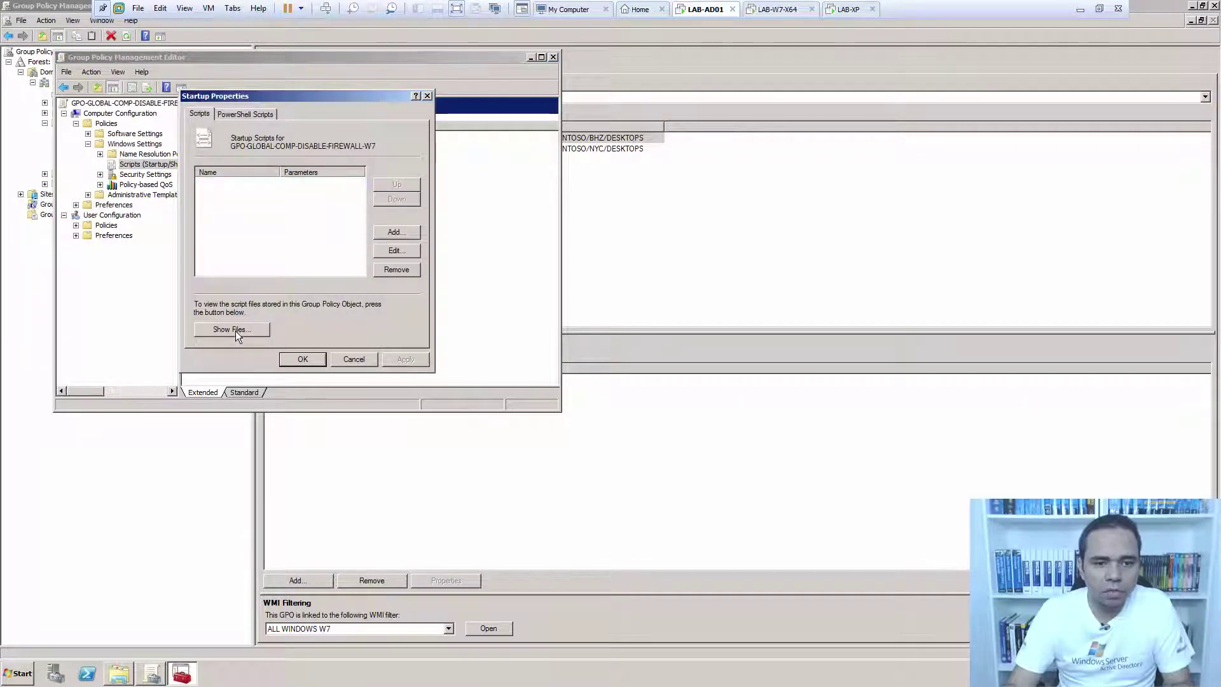
pyautogui.click(1201, 5)
pyautogui.moveTo(524, 147); pyautogui.dragTo(1014, 118)
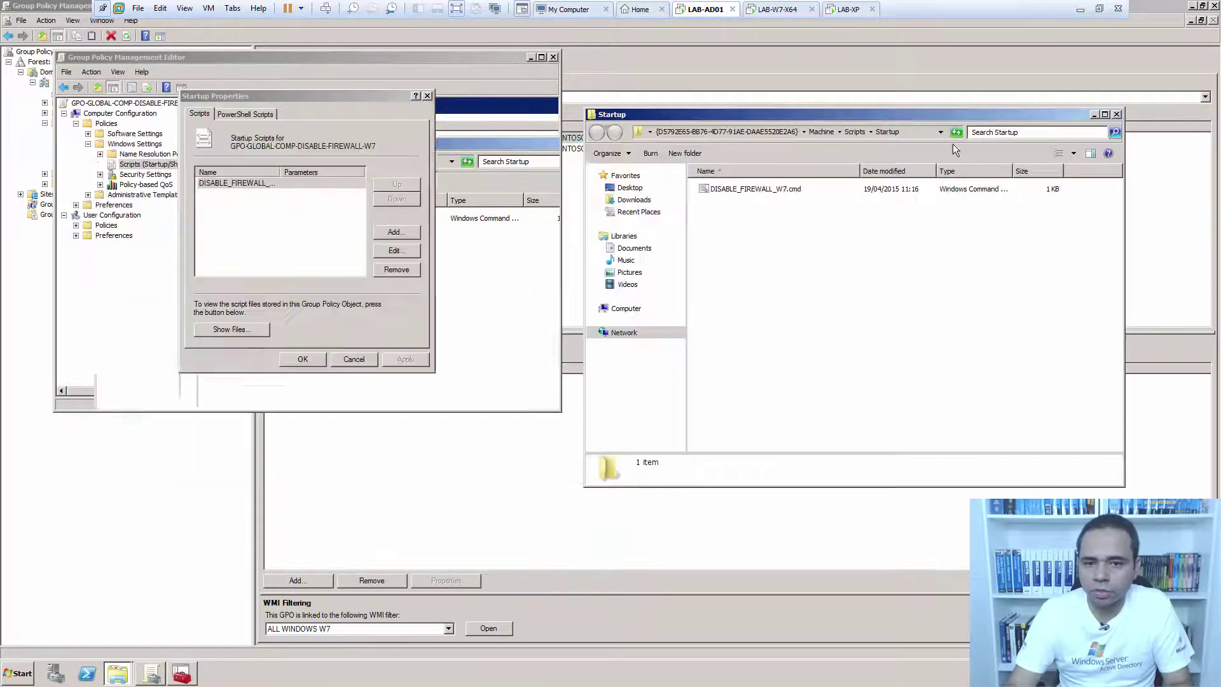
pyautogui.rightClick(863, 214)
pyautogui.click(882, 285)
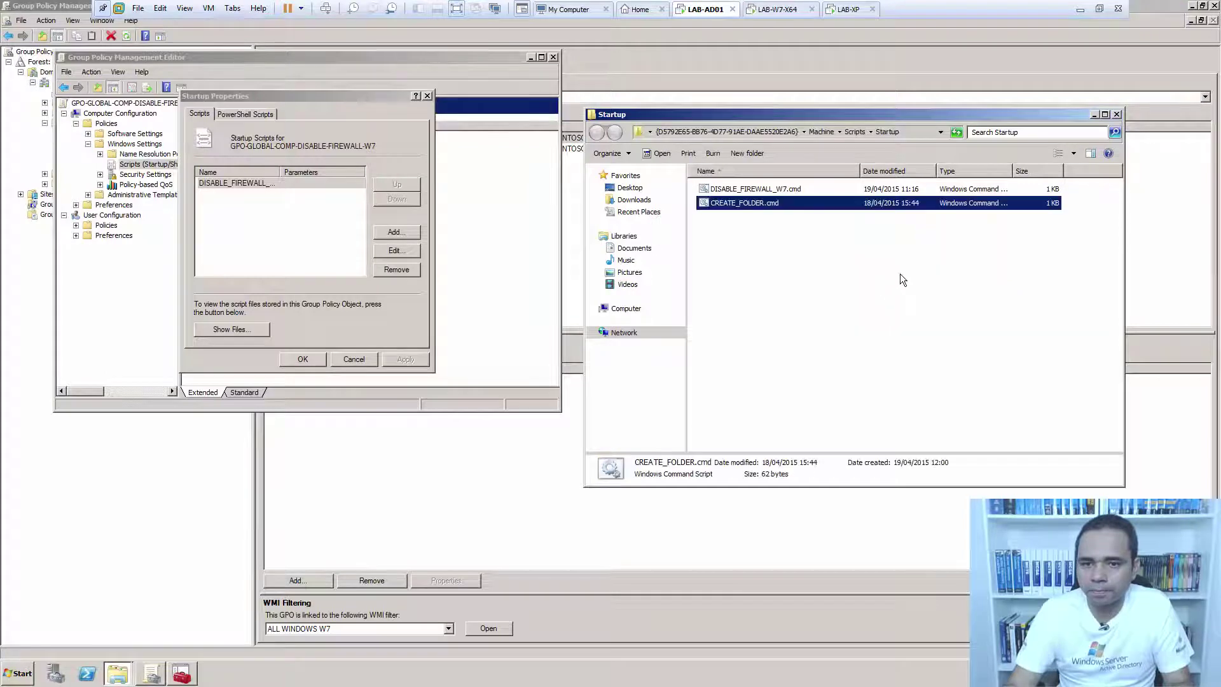
pyautogui.click(1116, 114)
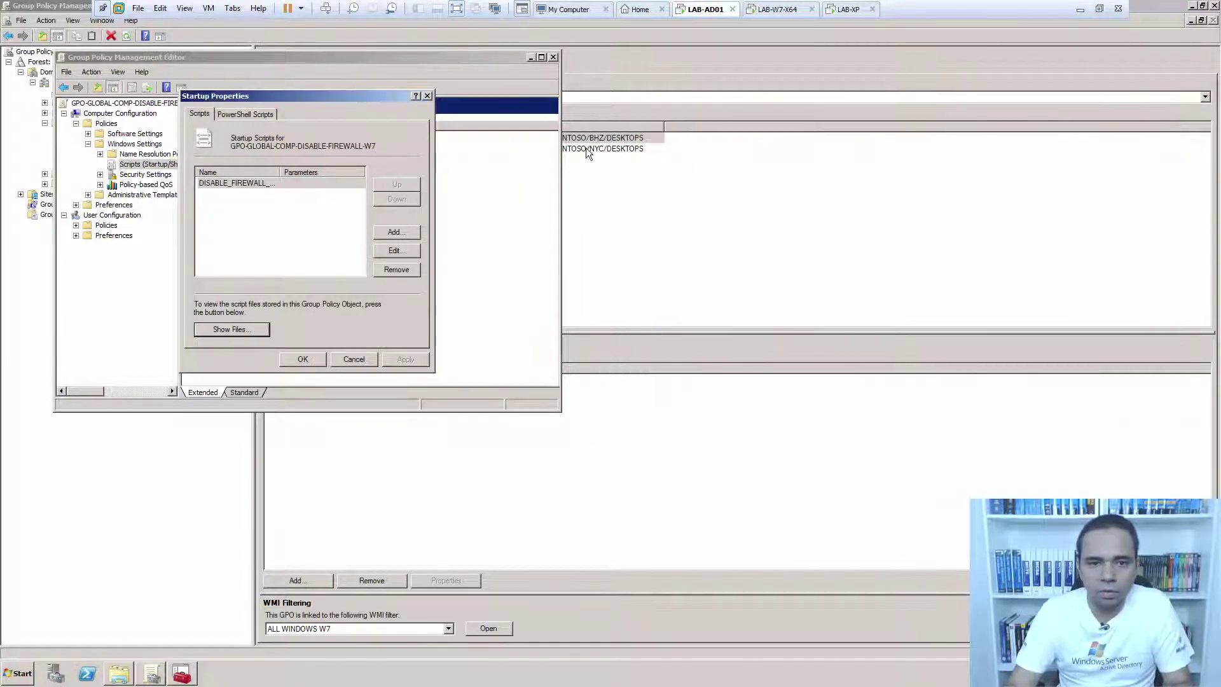
# Add CREATE_FOLDER.cmd beside DISABLE_FIREWALL_W7.cmd as a startup script, apply, and close the editor.
pyautogui.click(403, 227)
pyautogui.click(412, 181)
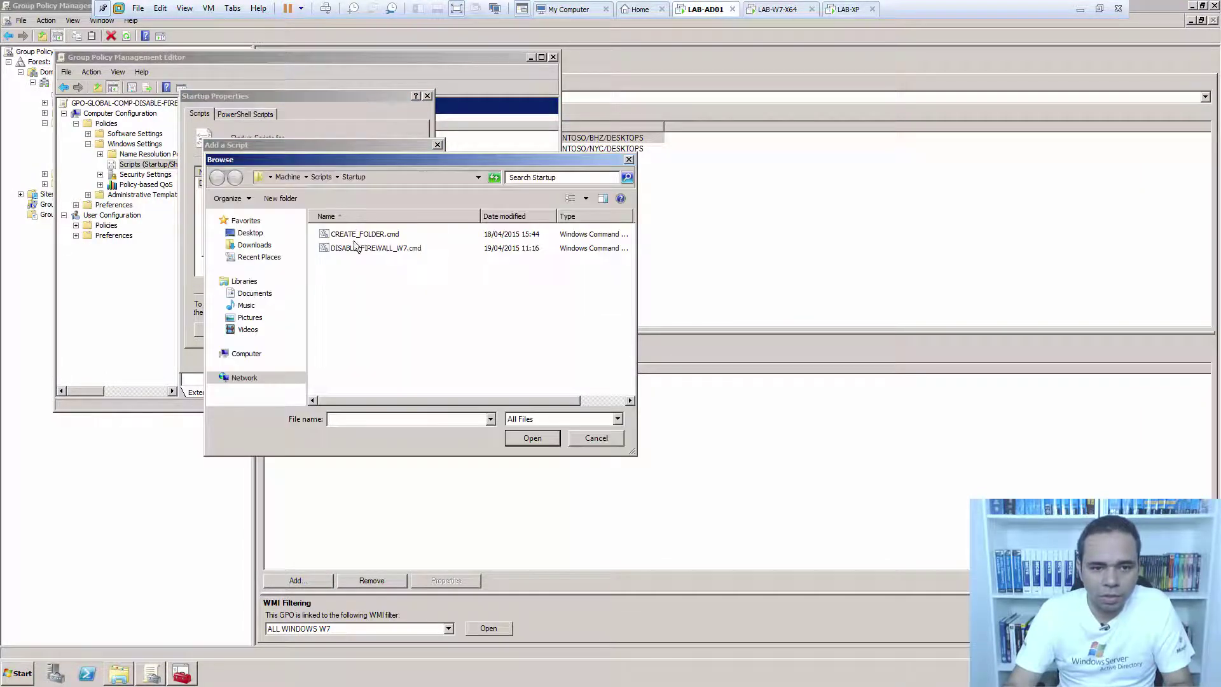
pyautogui.click(378, 238)
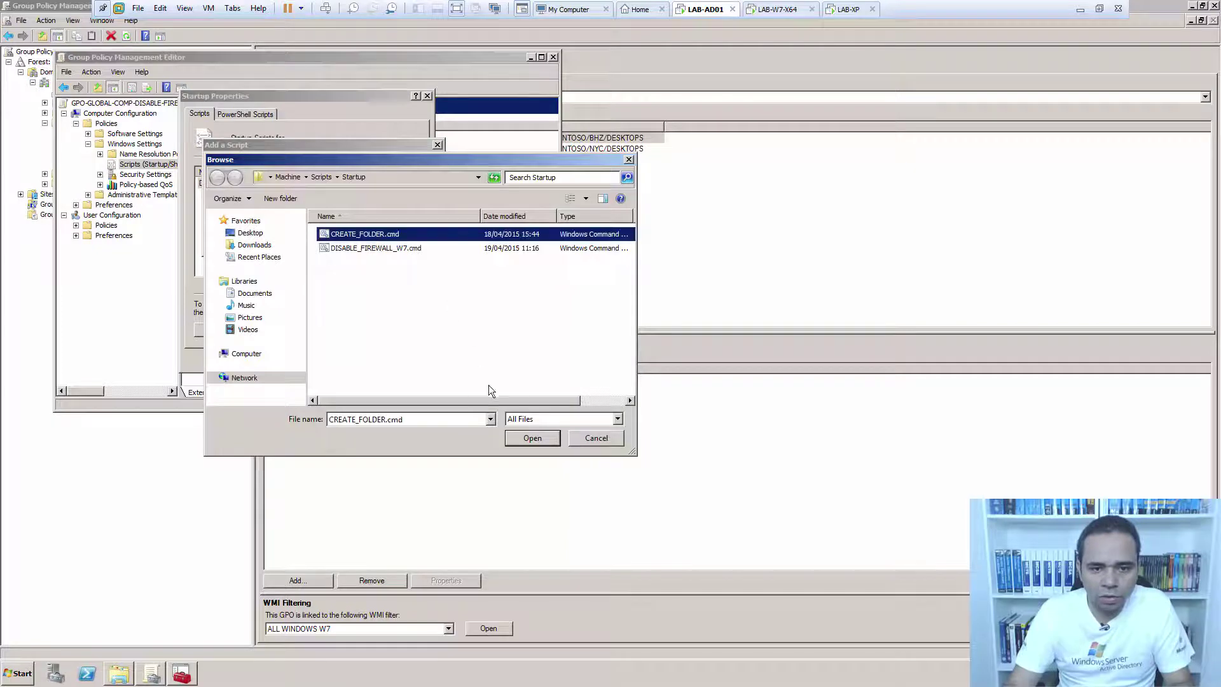
pyautogui.click(531, 438)
pyautogui.click(373, 248)
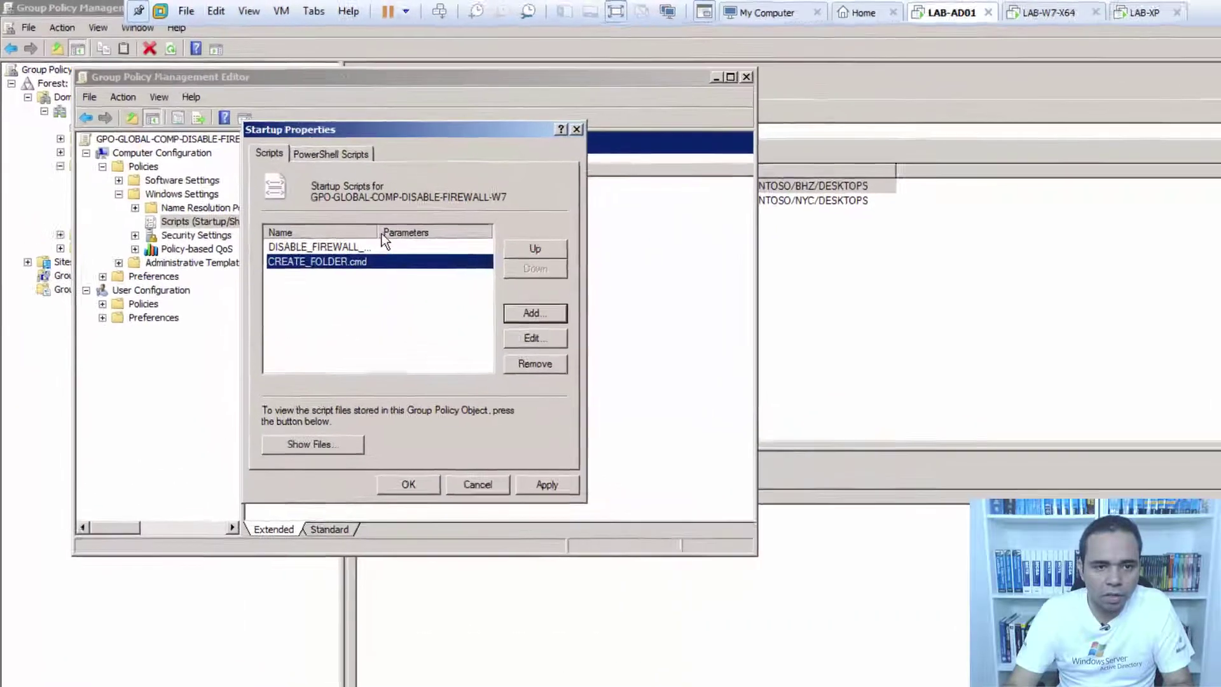
pyautogui.doubleClick(379, 232)
pyautogui.click(383, 247)
pyautogui.click(400, 261)
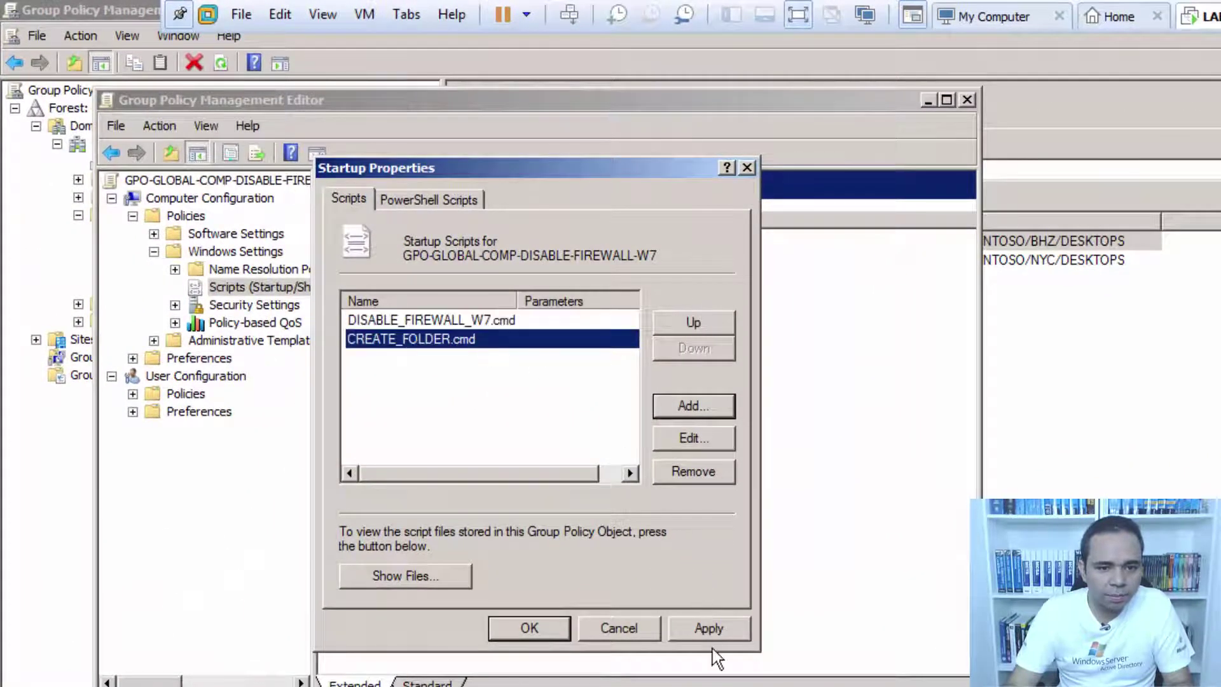
pyautogui.click(710, 627)
pyautogui.click(547, 629)
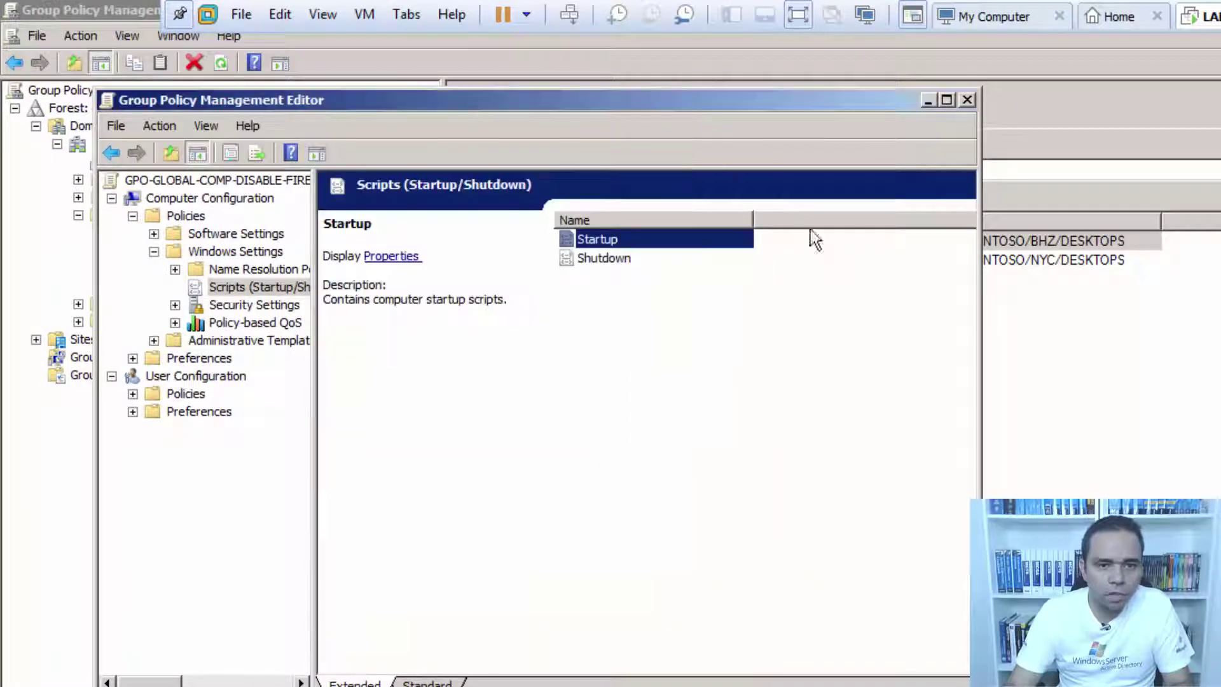
pyautogui.click(967, 100)
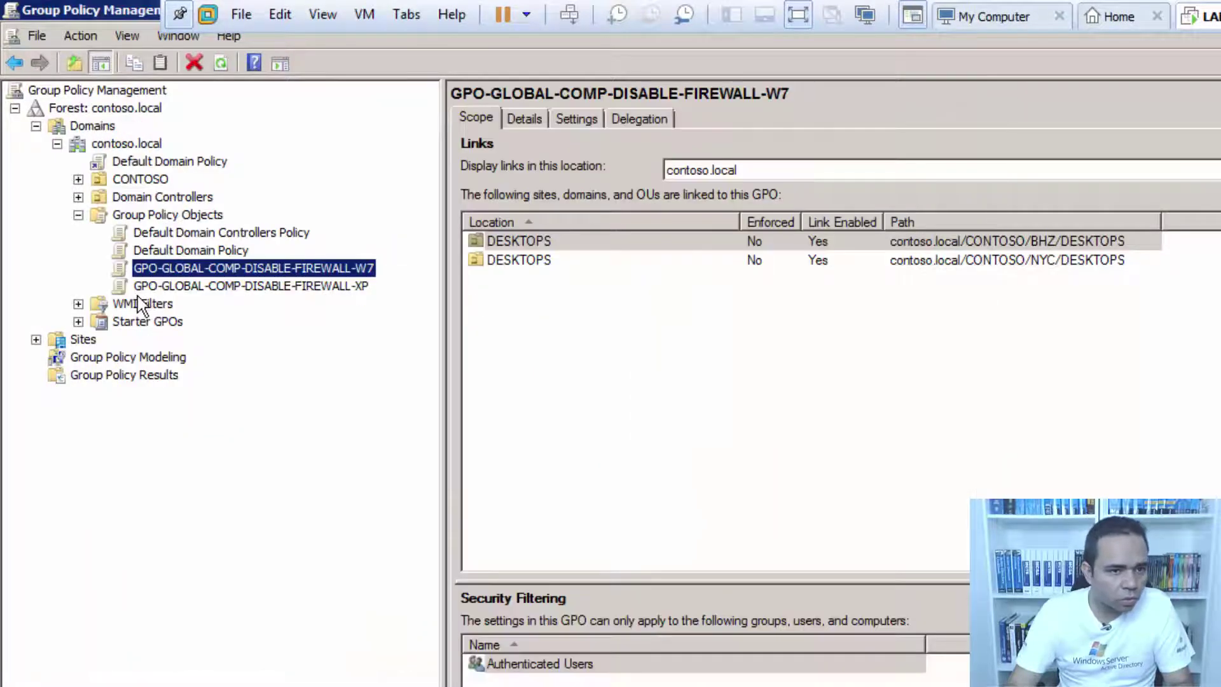
pyautogui.click(224, 281)
# Edit the XP firewall GPO and open its Scripts (Startup) properties.
pyautogui.rightClick(224, 281)
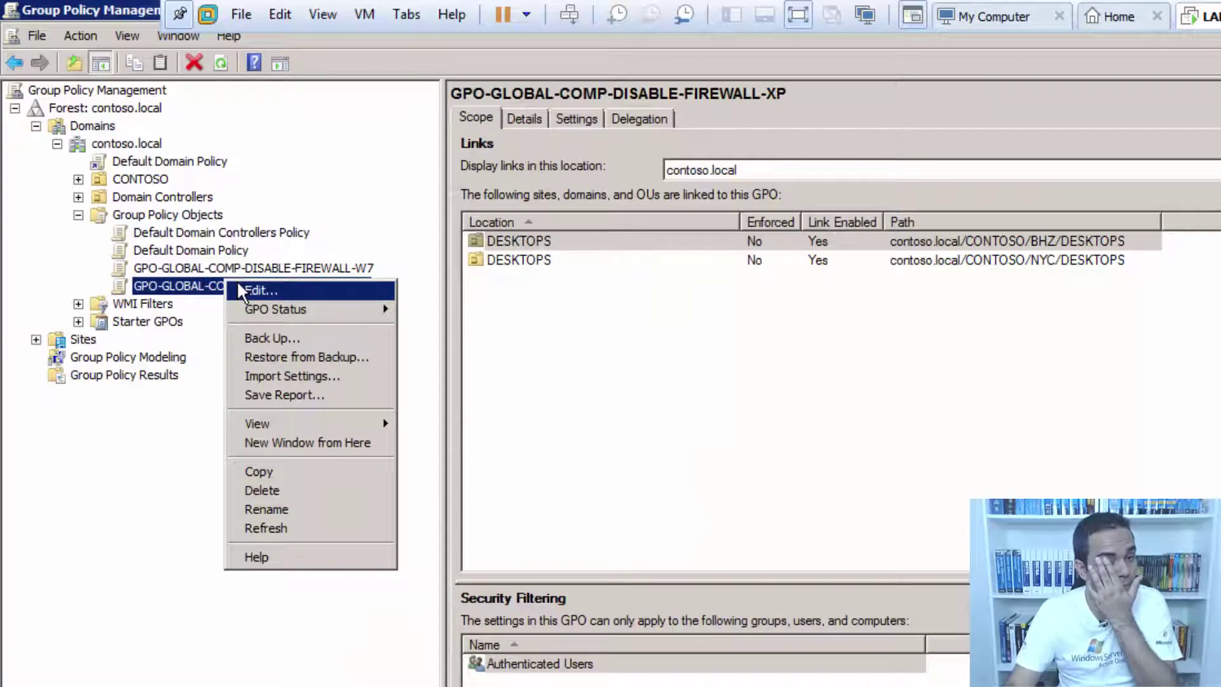
pyautogui.click(241, 290)
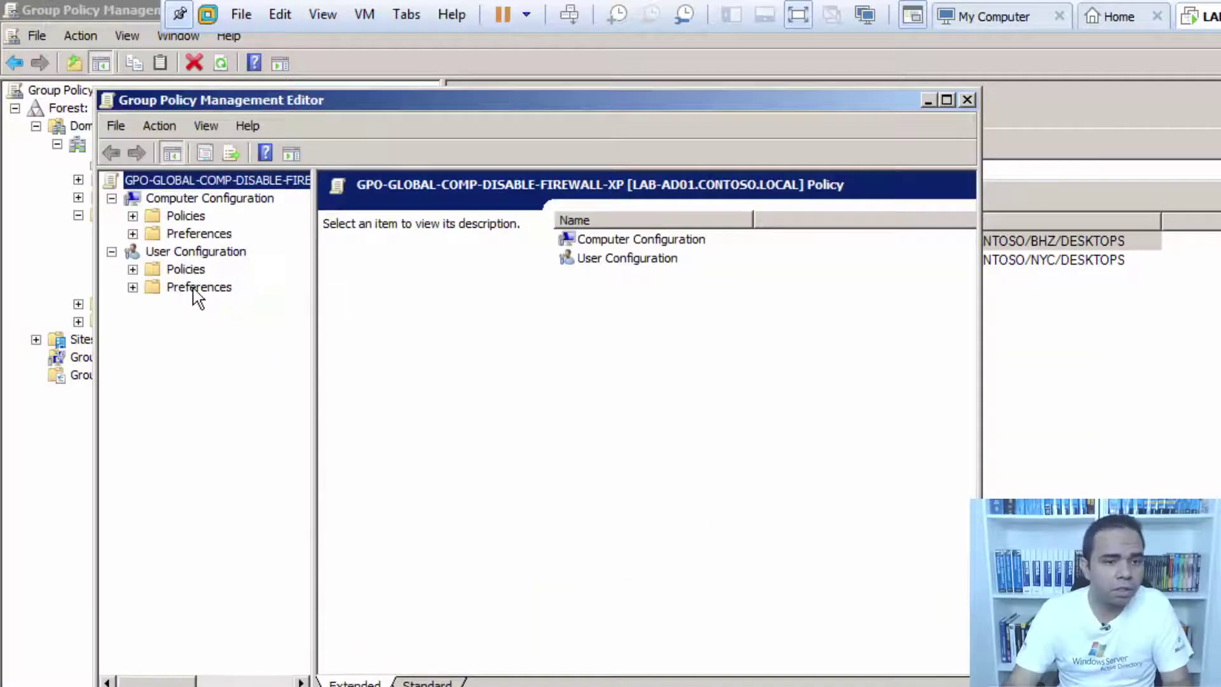
pyautogui.click(194, 233)
pyautogui.click(183, 217)
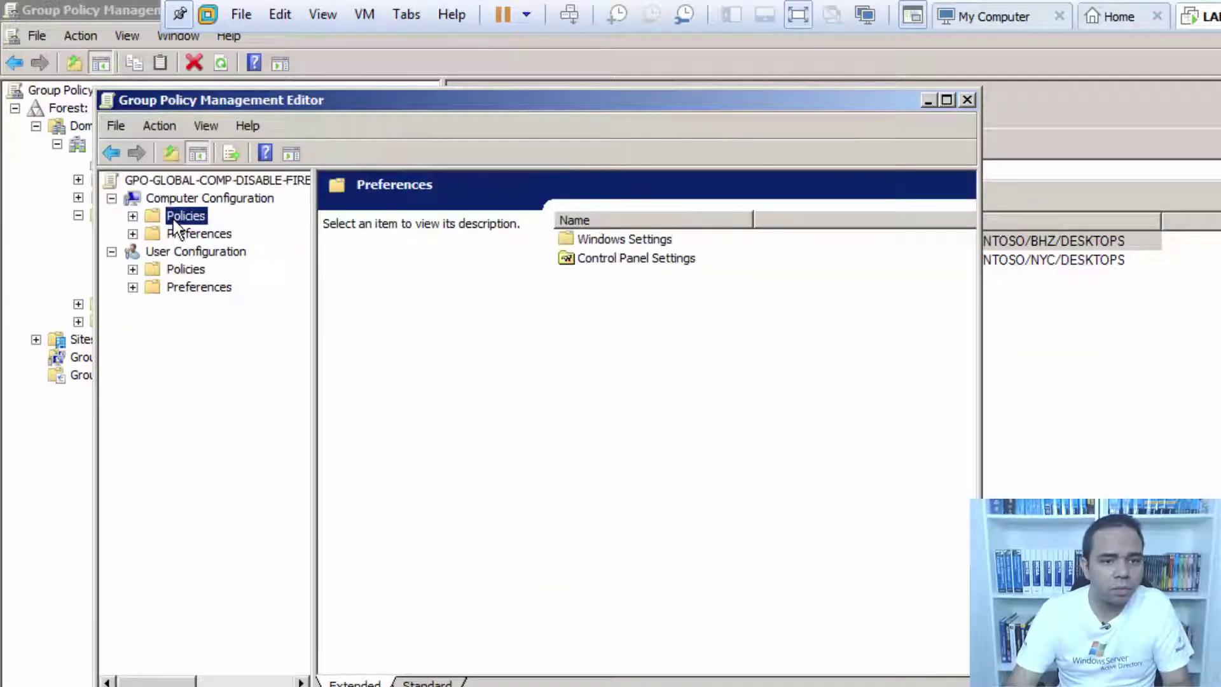
pyautogui.click(133, 217)
pyautogui.click(219, 252)
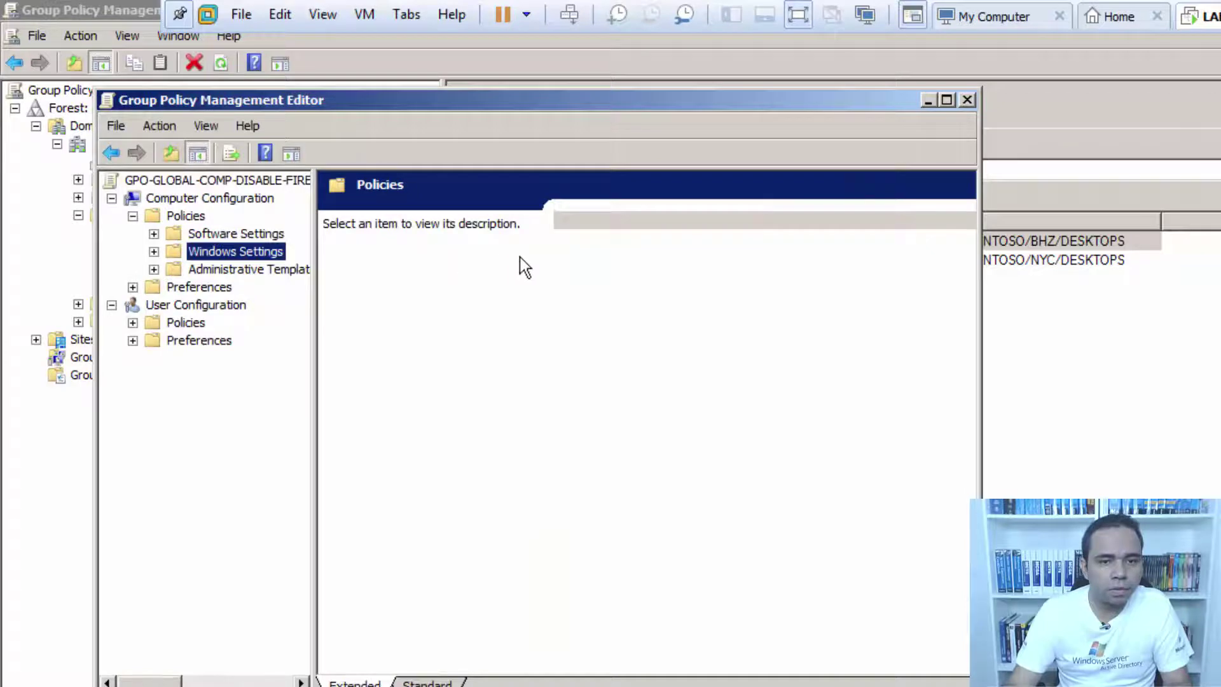
pyautogui.doubleClick(584, 257)
pyautogui.click(595, 240)
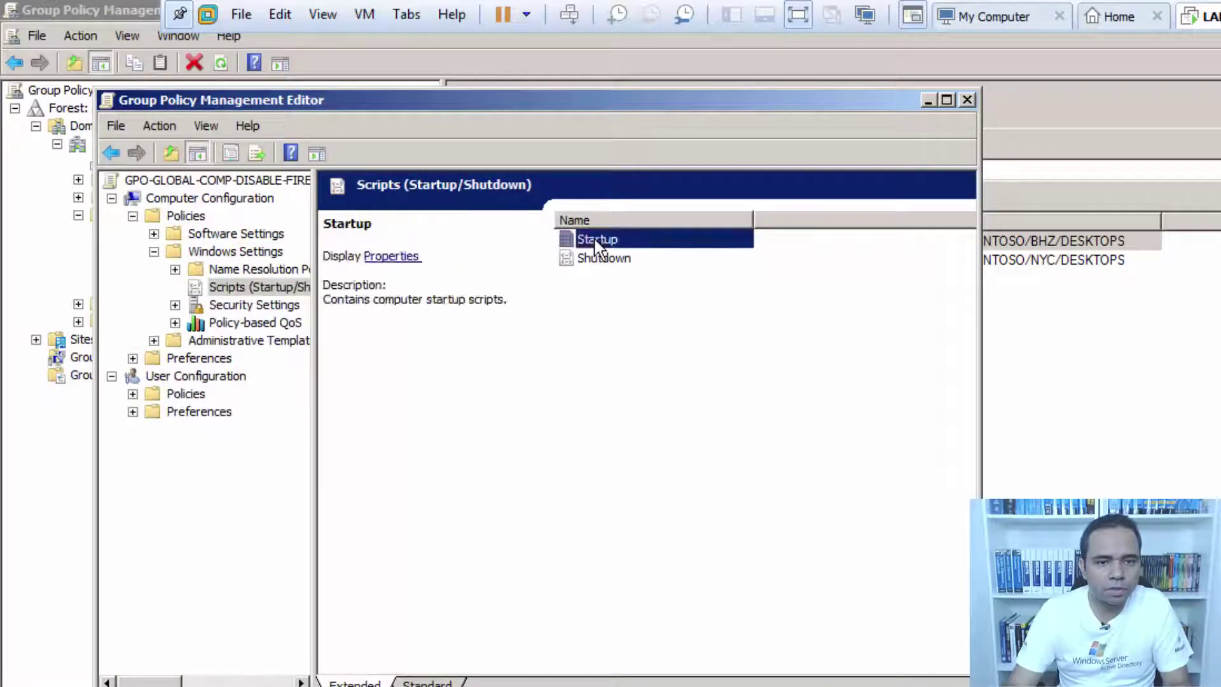
pyautogui.doubleClick(596, 242)
# Paste CREATE_FOLDER.cmd into the XP GPO's startup script folder via Show Files.
pyautogui.click(379, 577)
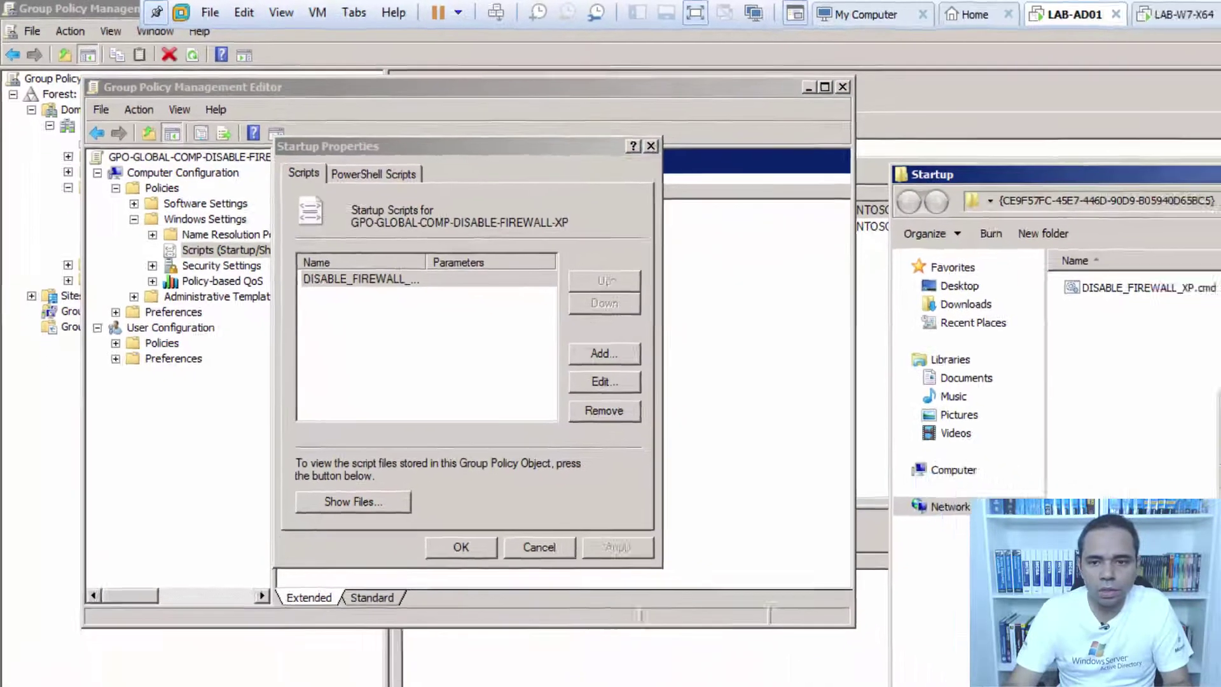
pyautogui.rightClick(992, 299)
pyautogui.click(890, 351)
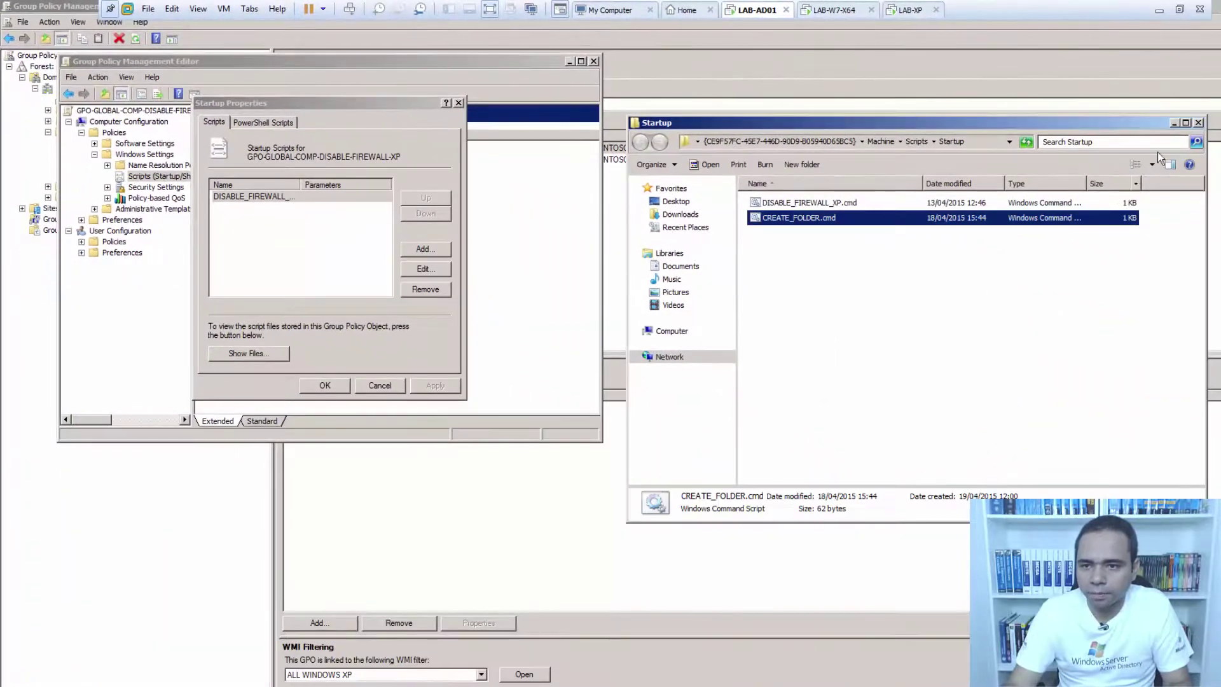
pyautogui.click(1198, 123)
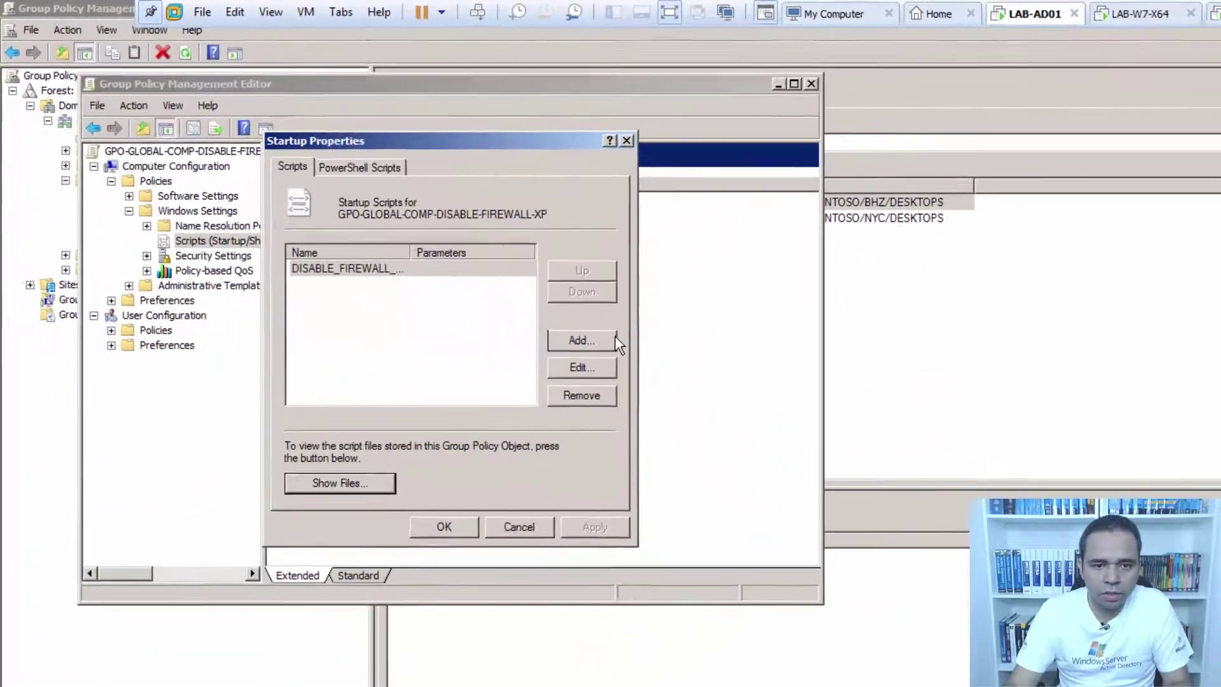
# Add CREATE_FOLDER.cmd after DISABLE_FIREWALL_XP.cmd as a startup script, OK, and close the editor.
pyautogui.click(426, 248)
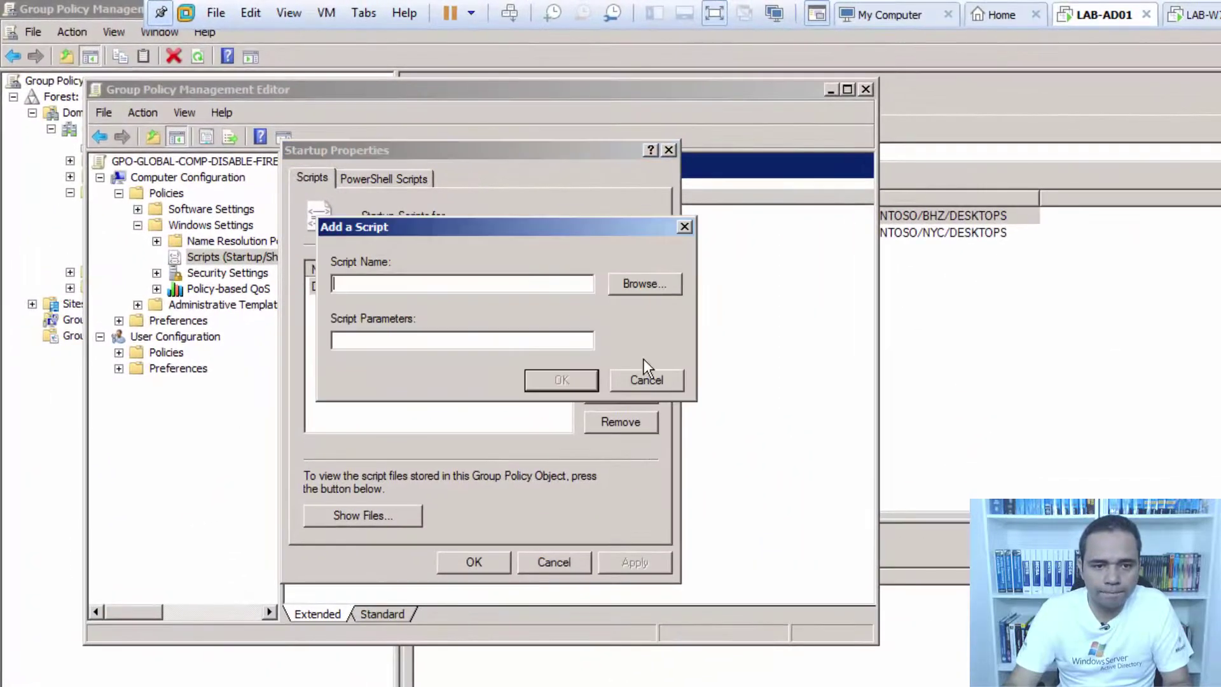
pyautogui.click(629, 280)
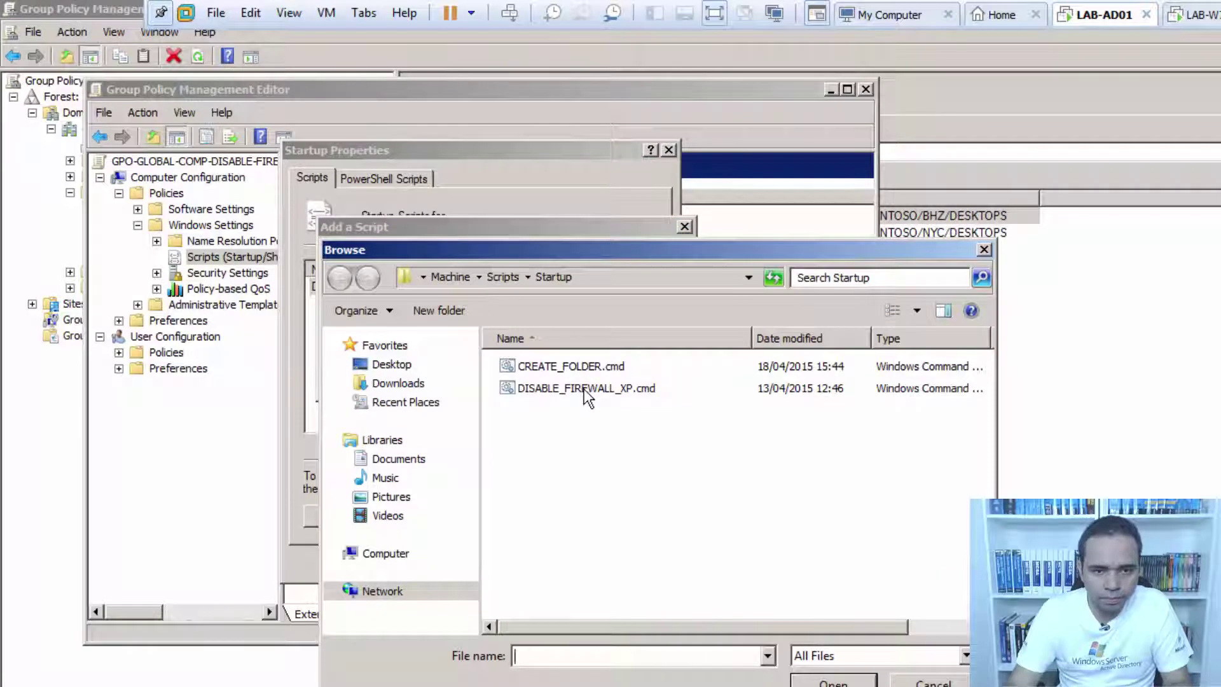
pyautogui.click(587, 387)
pyautogui.click(583, 366)
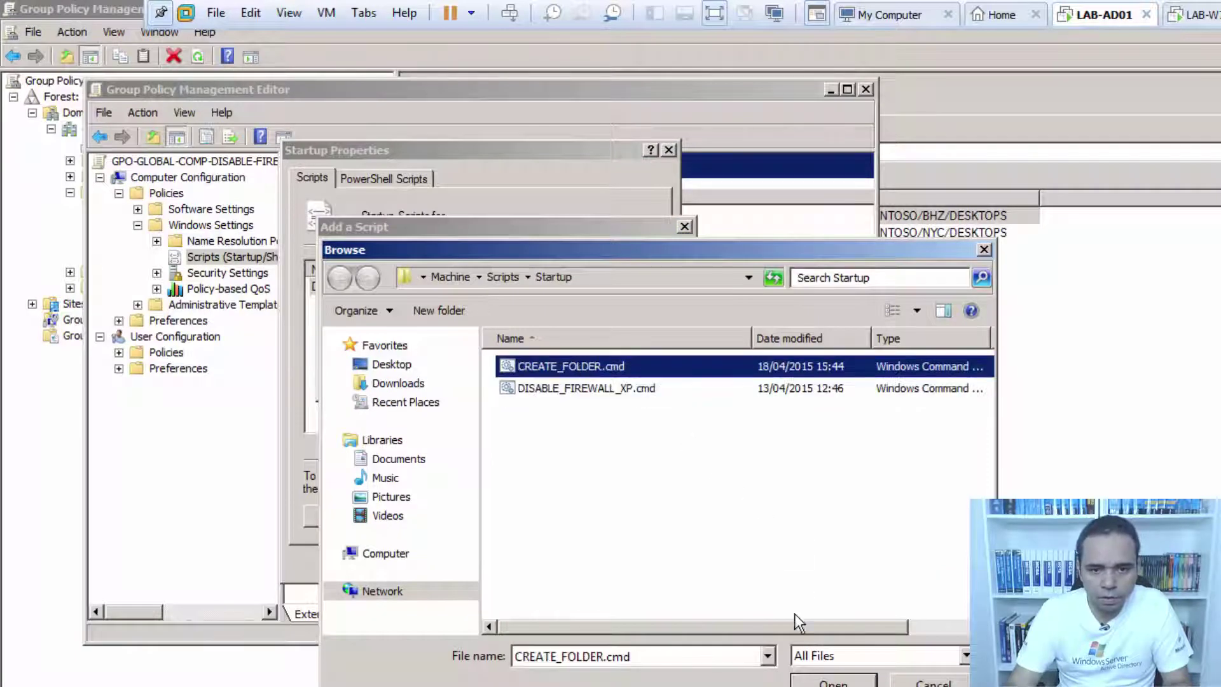
pyautogui.click(827, 675)
pyautogui.click(566, 381)
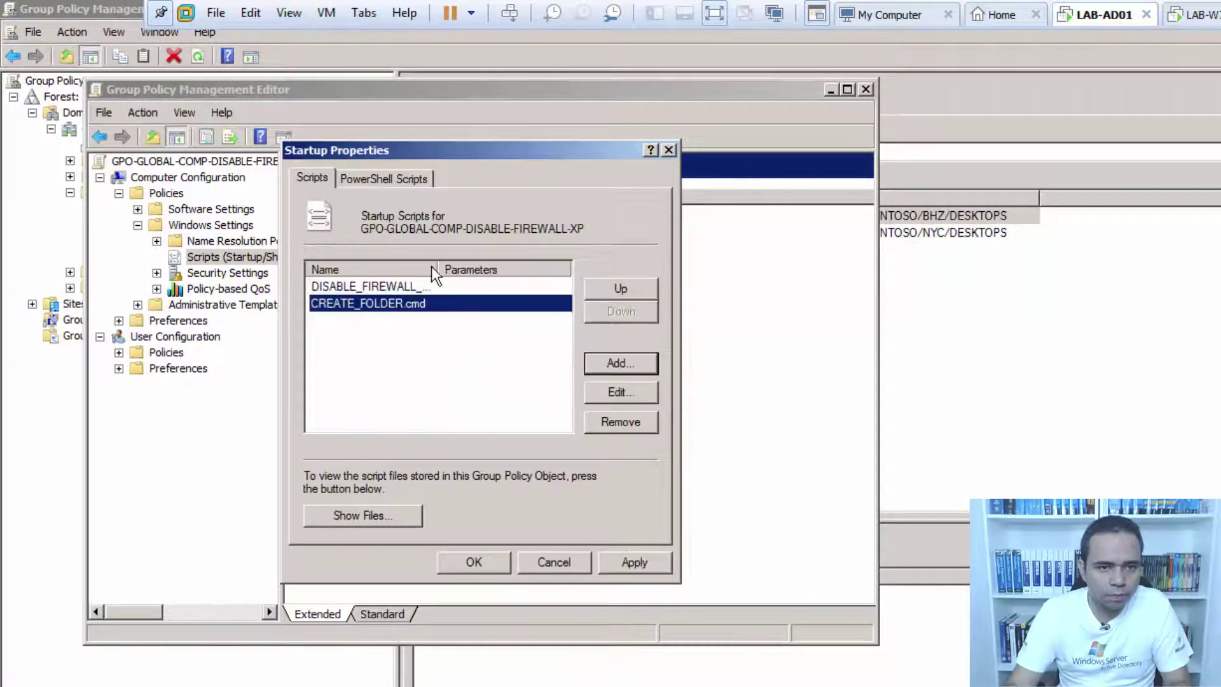
pyautogui.doubleClick(432, 265)
pyautogui.click(495, 563)
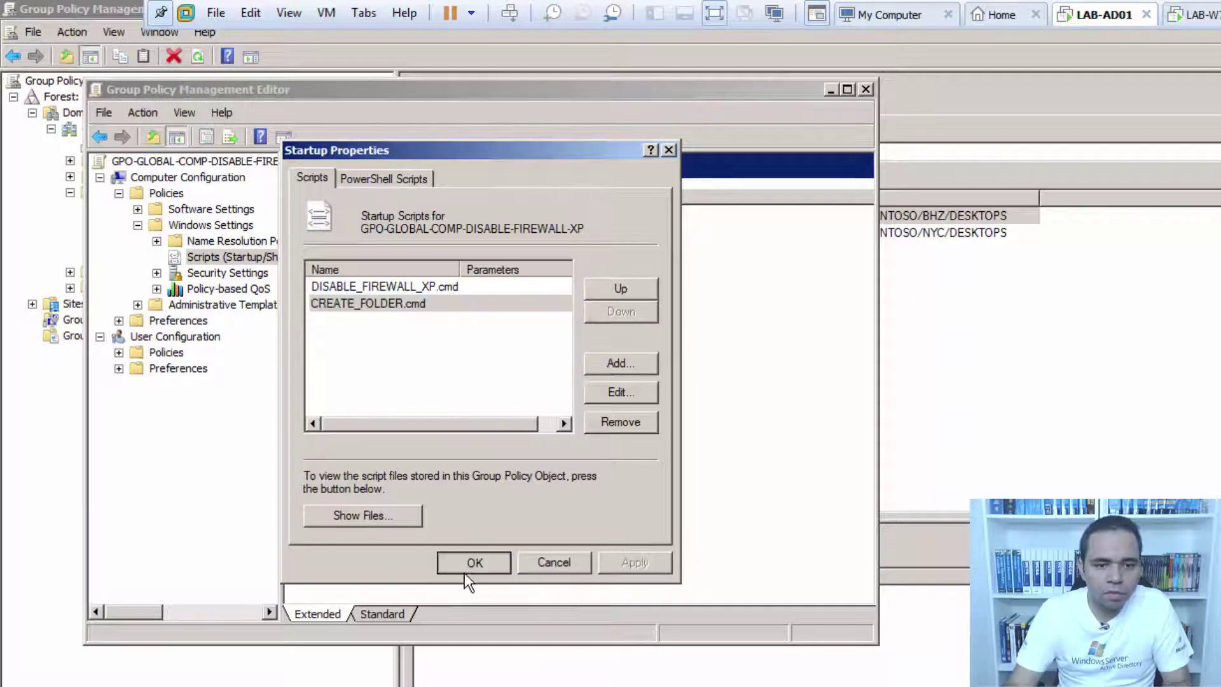
pyautogui.click(865, 89)
# On Windows 7, permanently delete the TEMP folder from Local Disk (C:).
pyautogui.click(1195, 14)
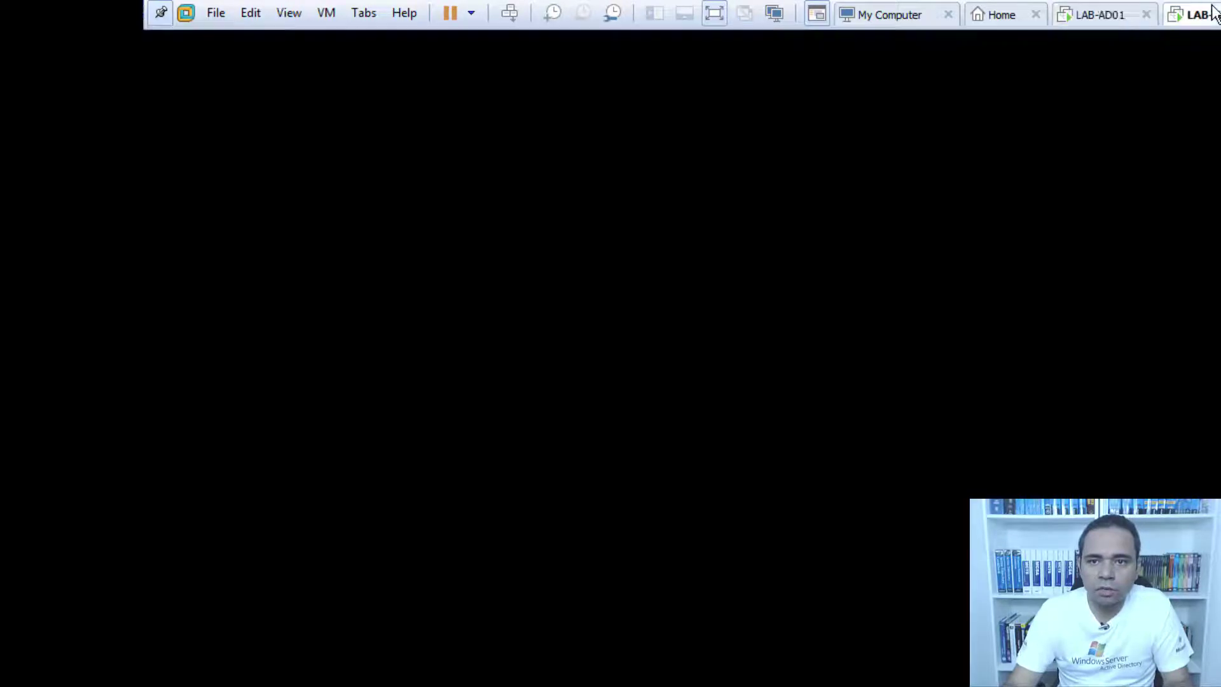
pyautogui.click(96, 674)
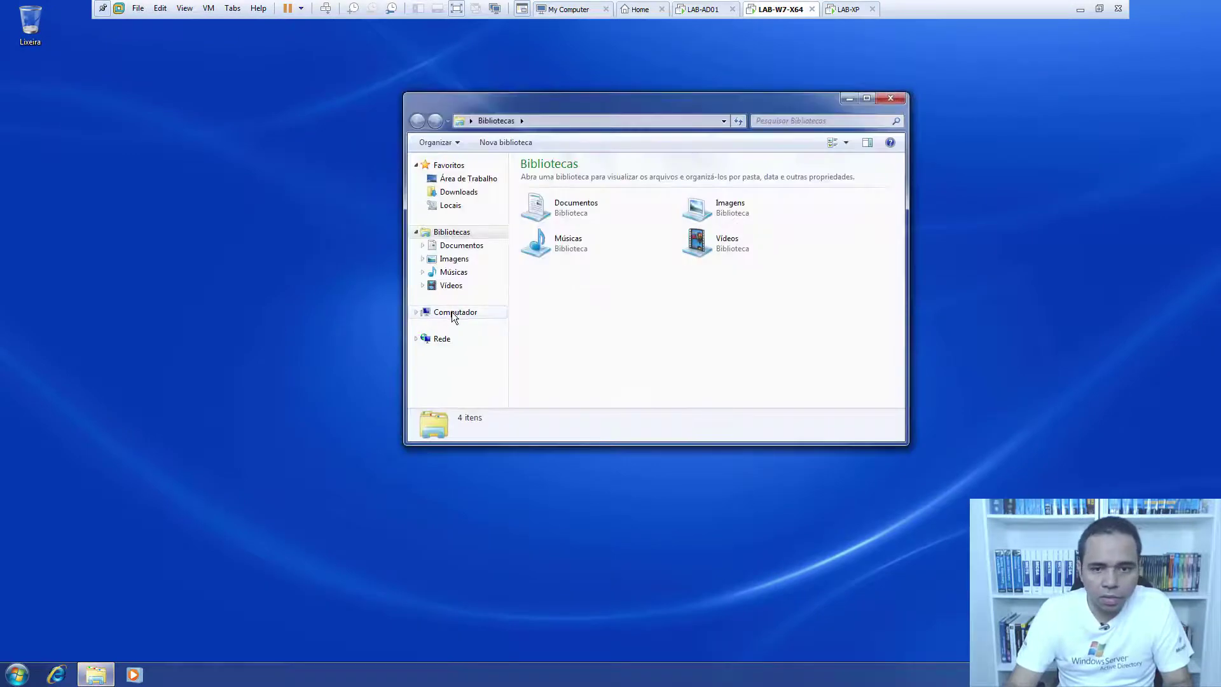
pyautogui.click(452, 312)
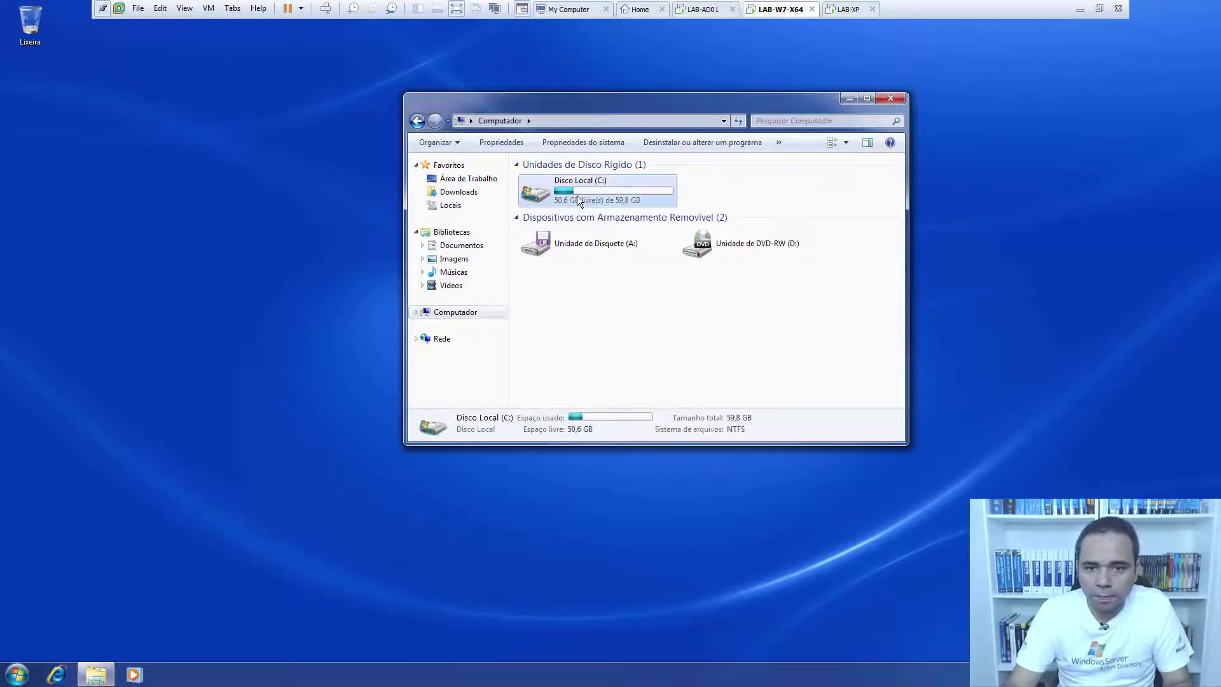
pyautogui.doubleClick(577, 195)
pyautogui.click(554, 264)
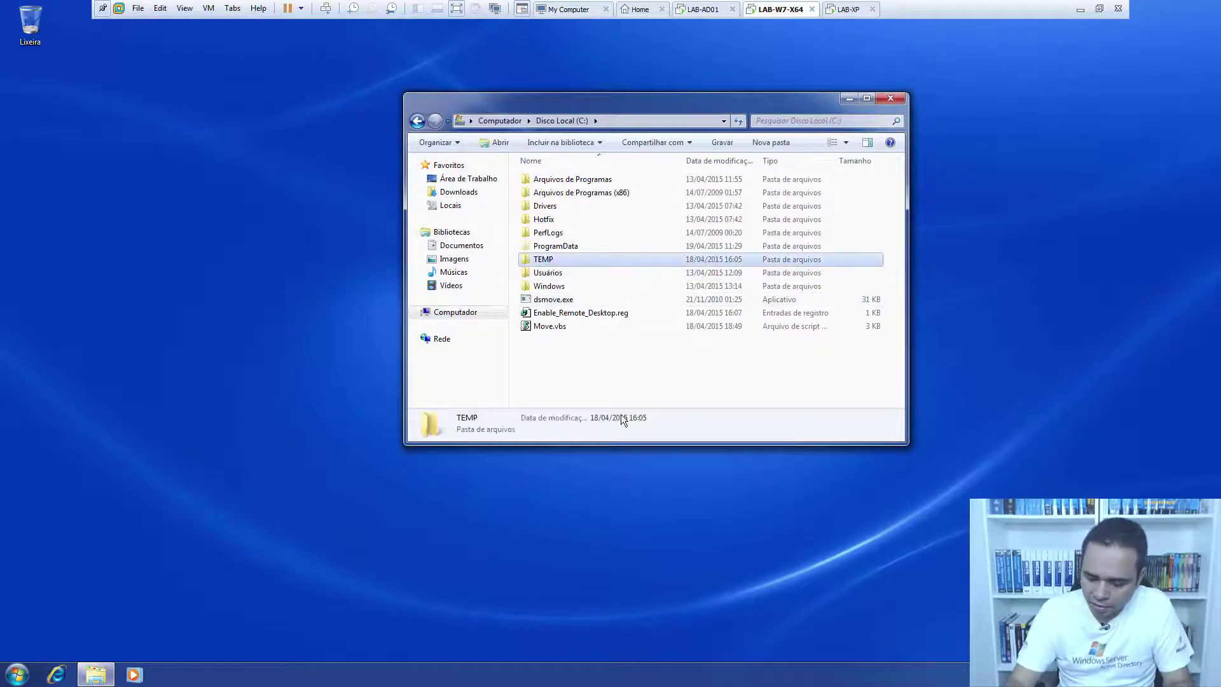
pyautogui.hotkey('shift', 'Delete')
pyautogui.click(655, 386)
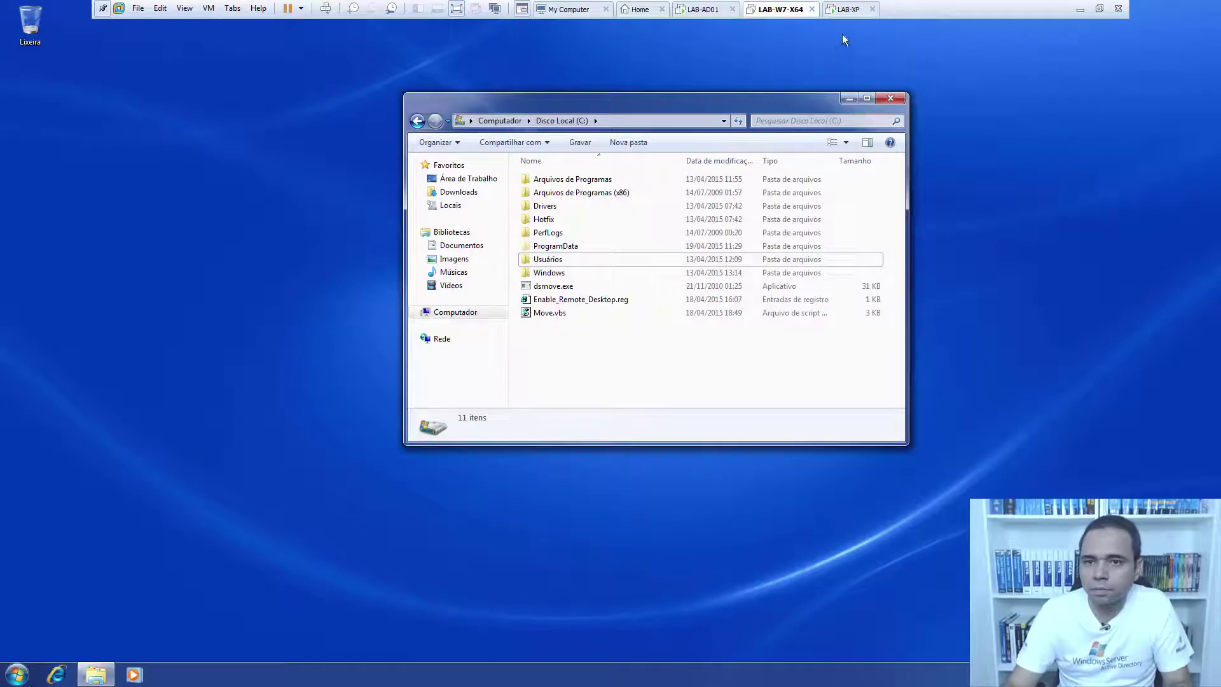
# On Windows XP, delete C:\TEMP from My Computer and close the windows.
pyautogui.click(849, 9)
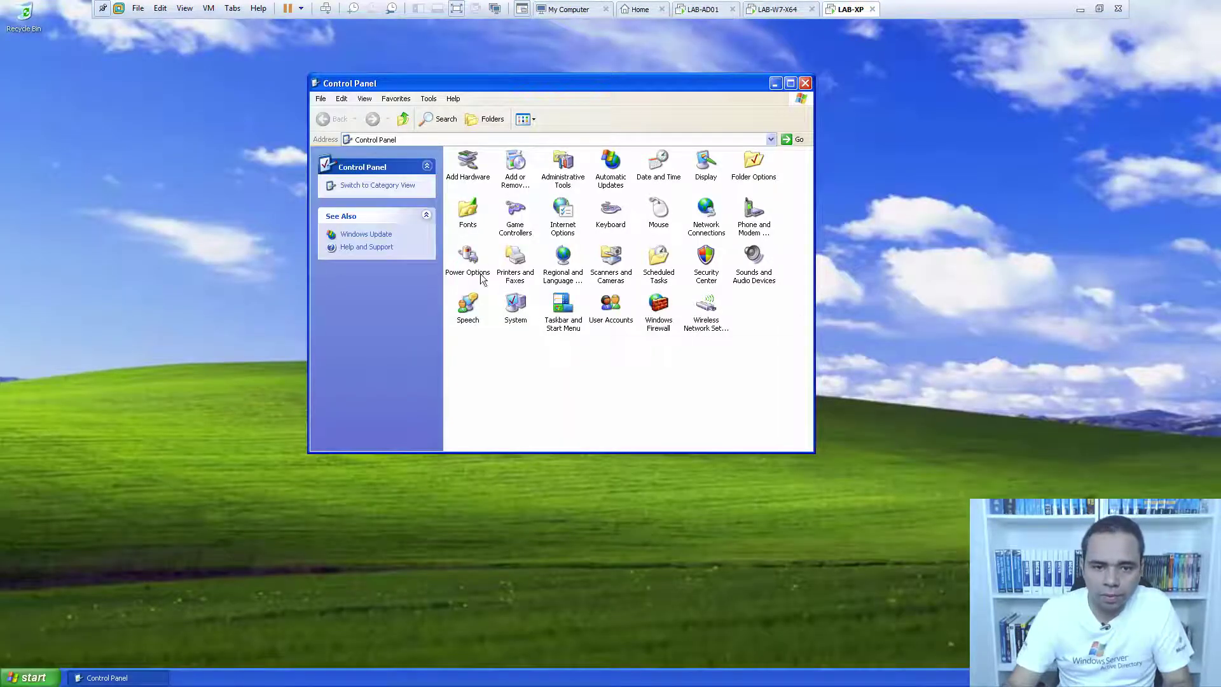
pyautogui.click(71, 658)
pyautogui.click(38, 677)
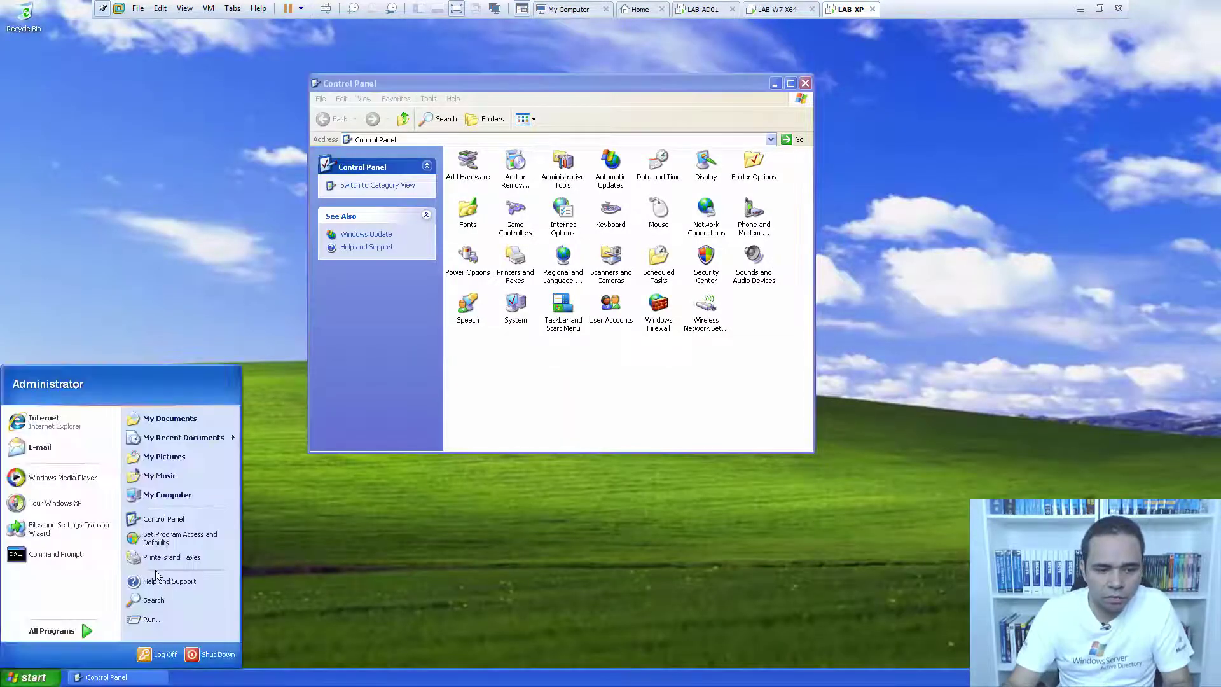
pyautogui.click(178, 499)
pyautogui.doubleClick(220, 146)
pyautogui.click(175, 156)
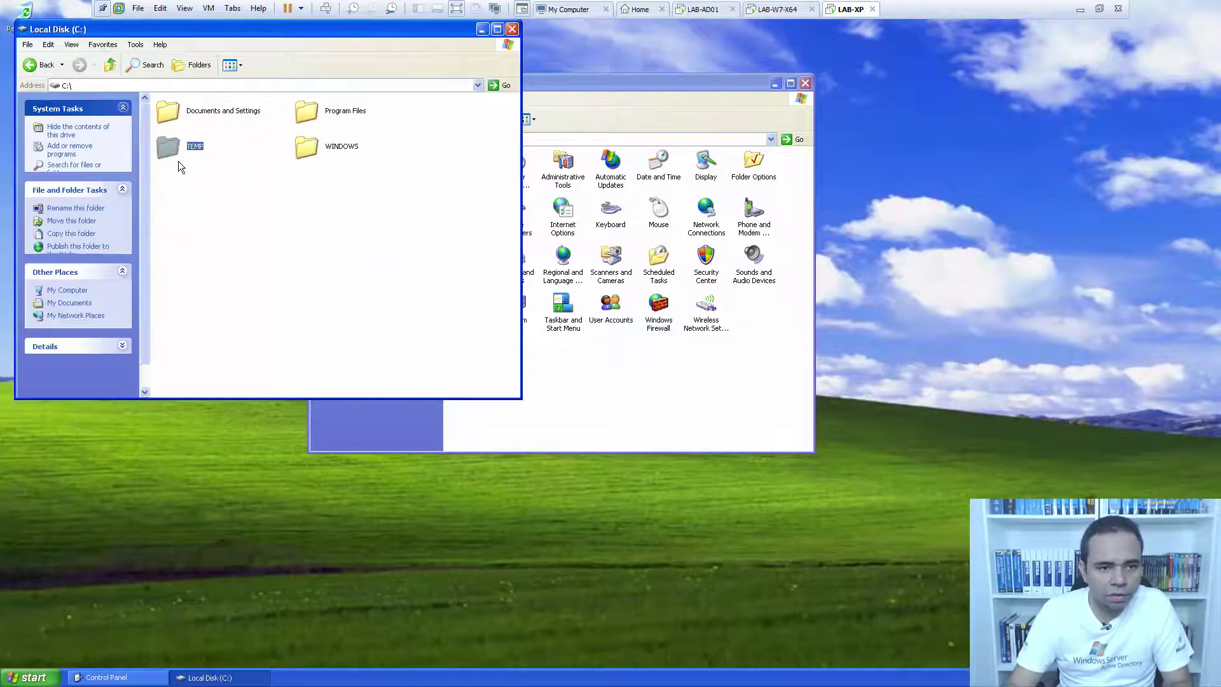
pyautogui.press('Delete')
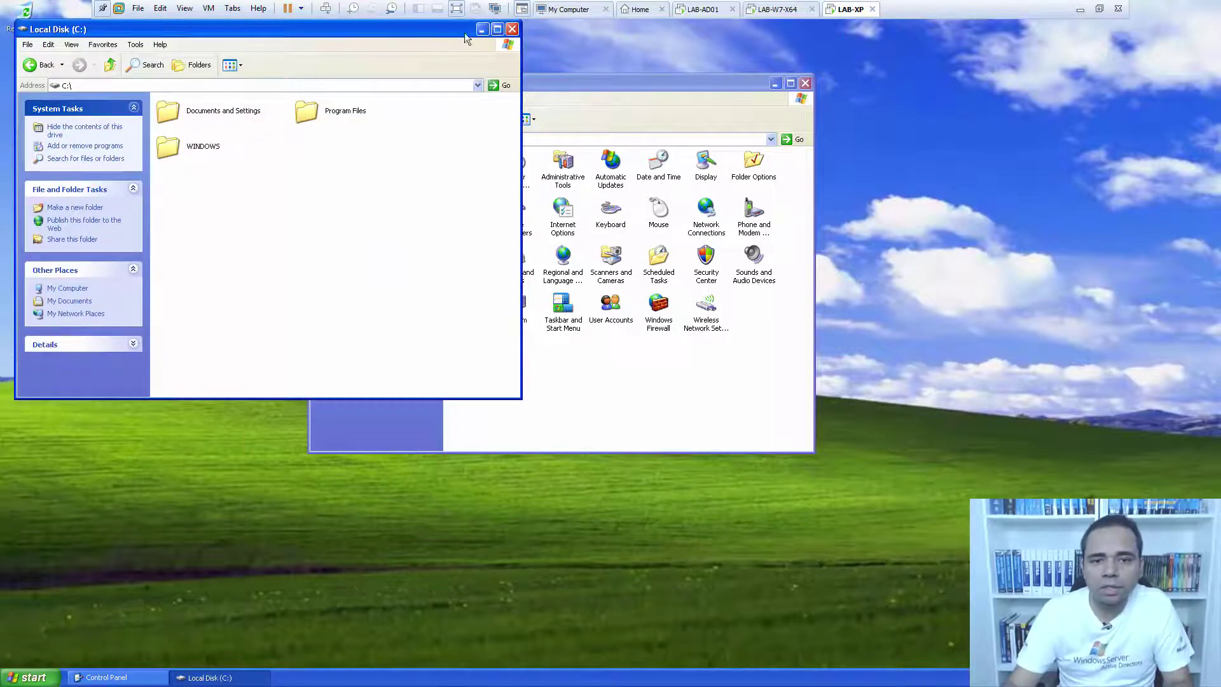
pyautogui.hotkey('alt', 'F4')
pyautogui.click(805, 82)
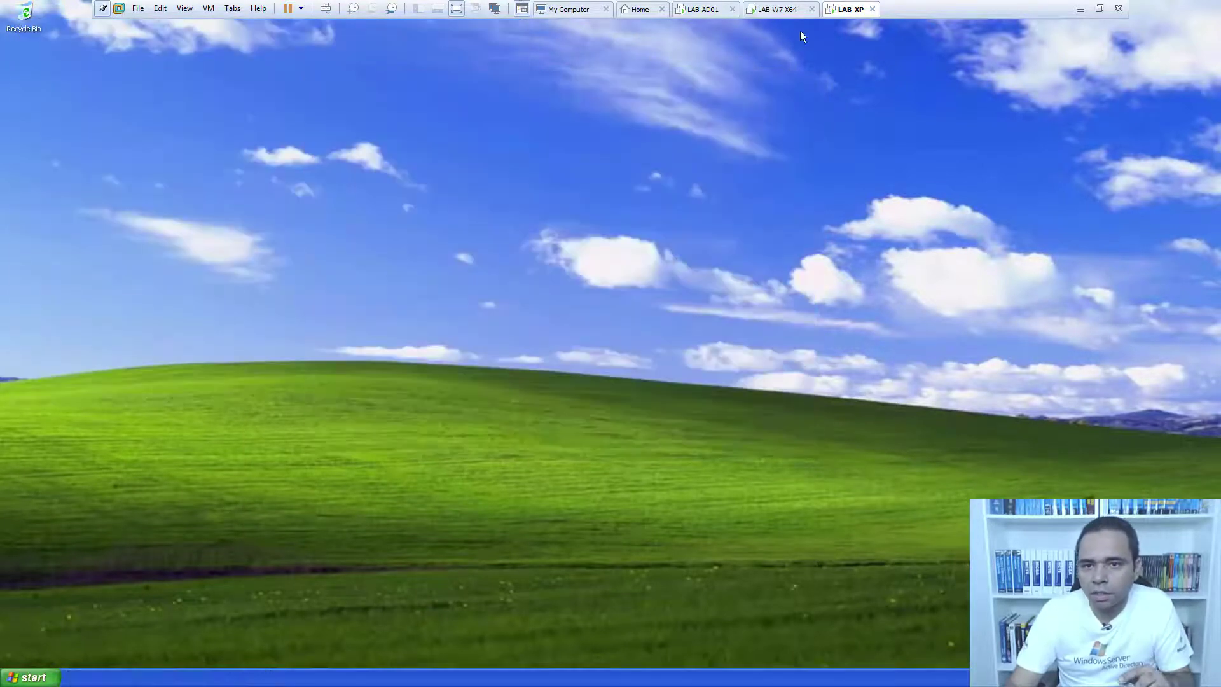
pyautogui.click(791, 11)
# Restart Windows 7 from Start > Desligar > Reiniciar.
pyautogui.click(890, 99)
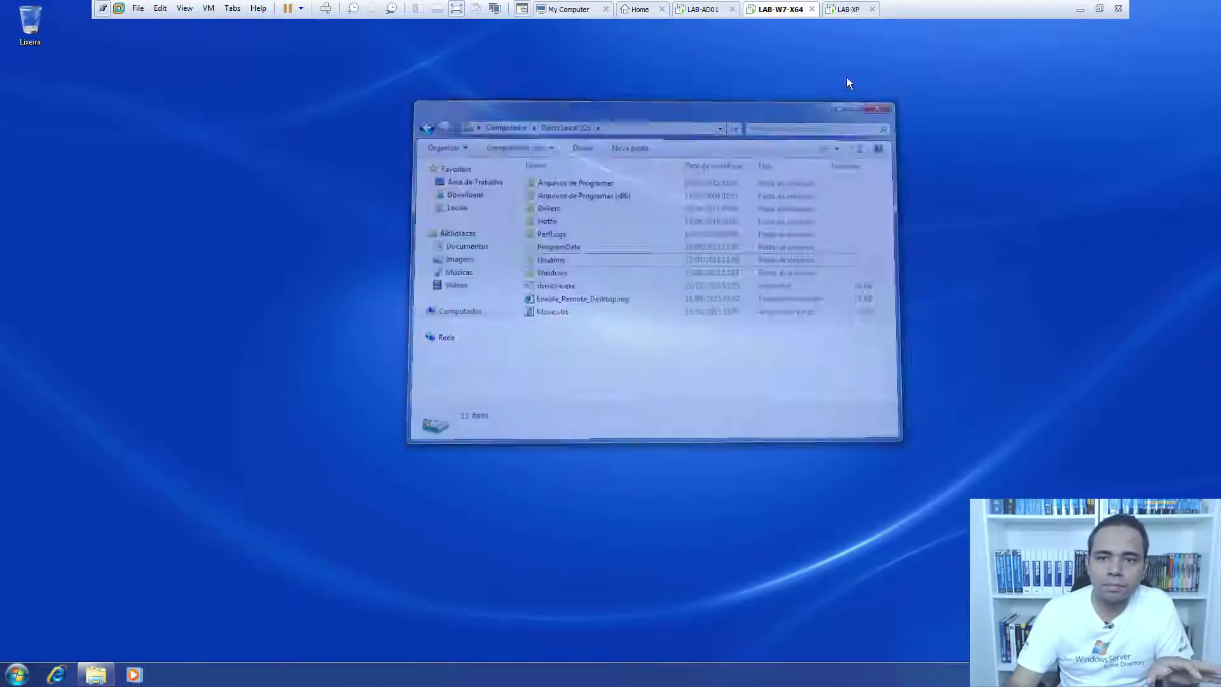
pyautogui.click(15, 674)
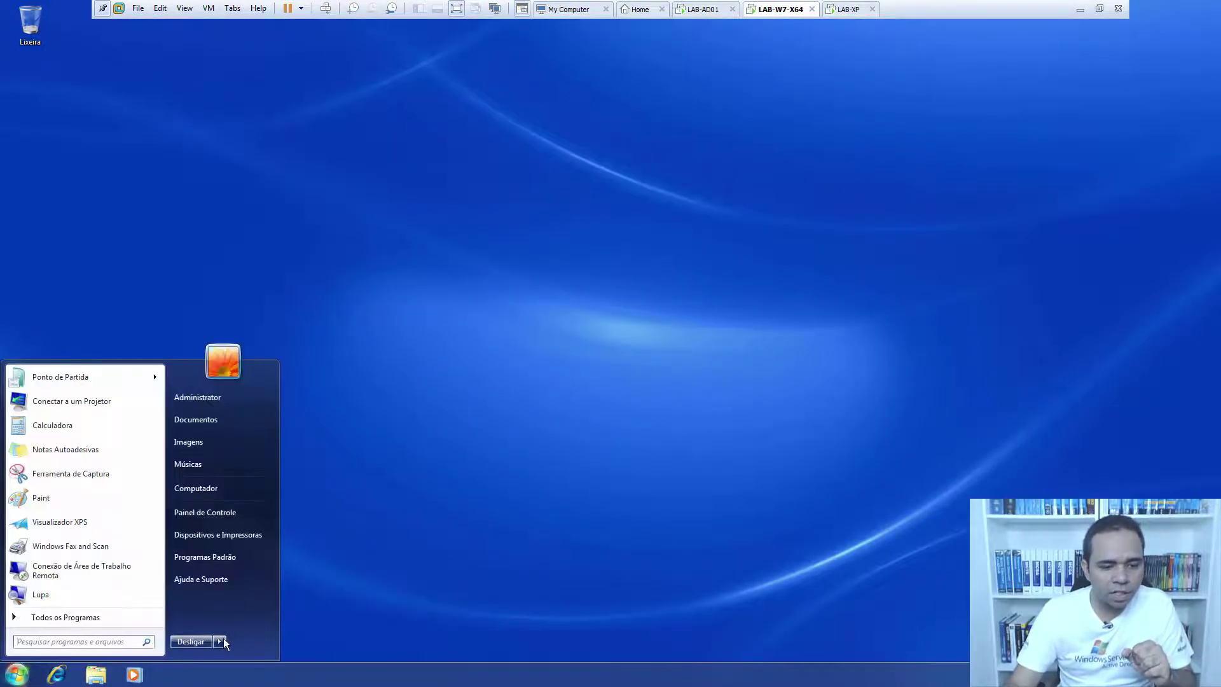
pyautogui.click(219, 642)
pyautogui.click(248, 625)
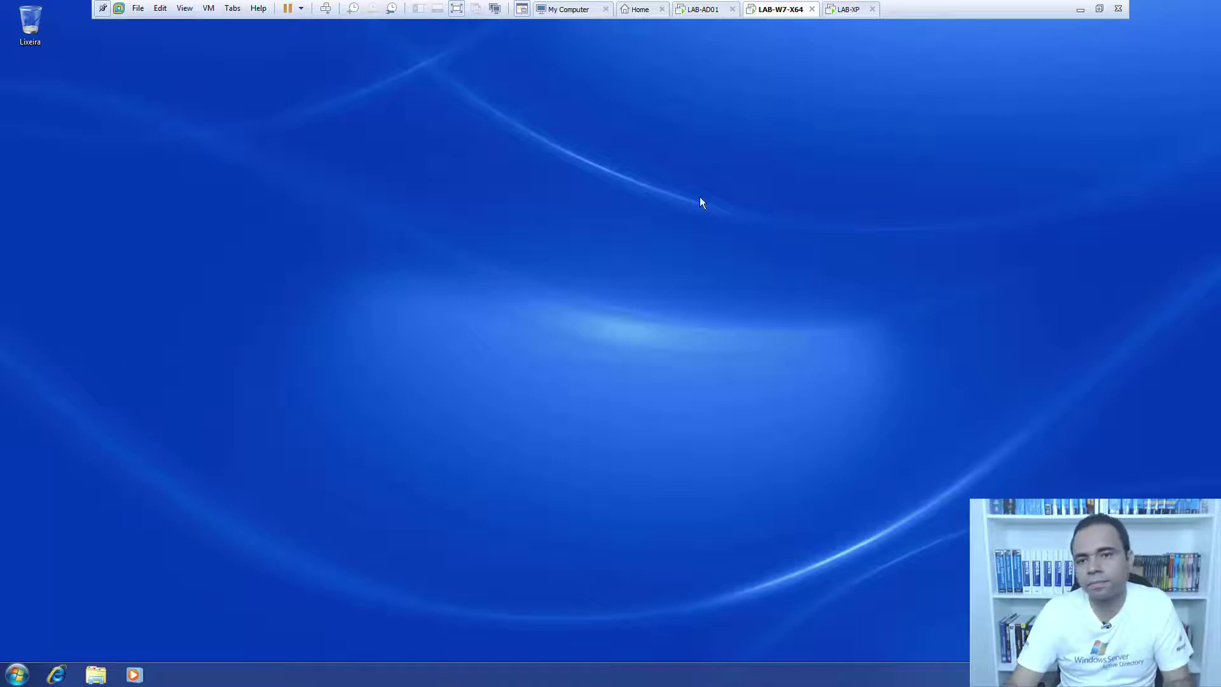
# Restart Windows XP from Start > Shut Down > Restart.
pyautogui.click(838, 10)
pyautogui.click(28, 675)
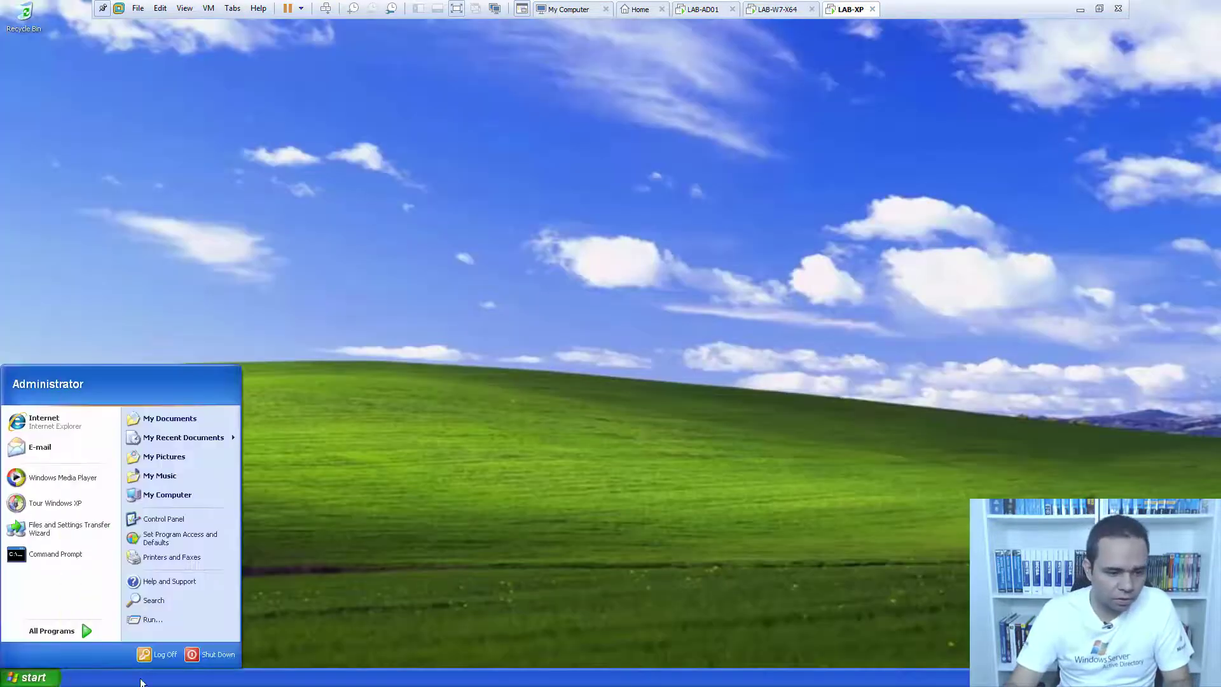
pyautogui.click(218, 655)
pyautogui.click(588, 321)
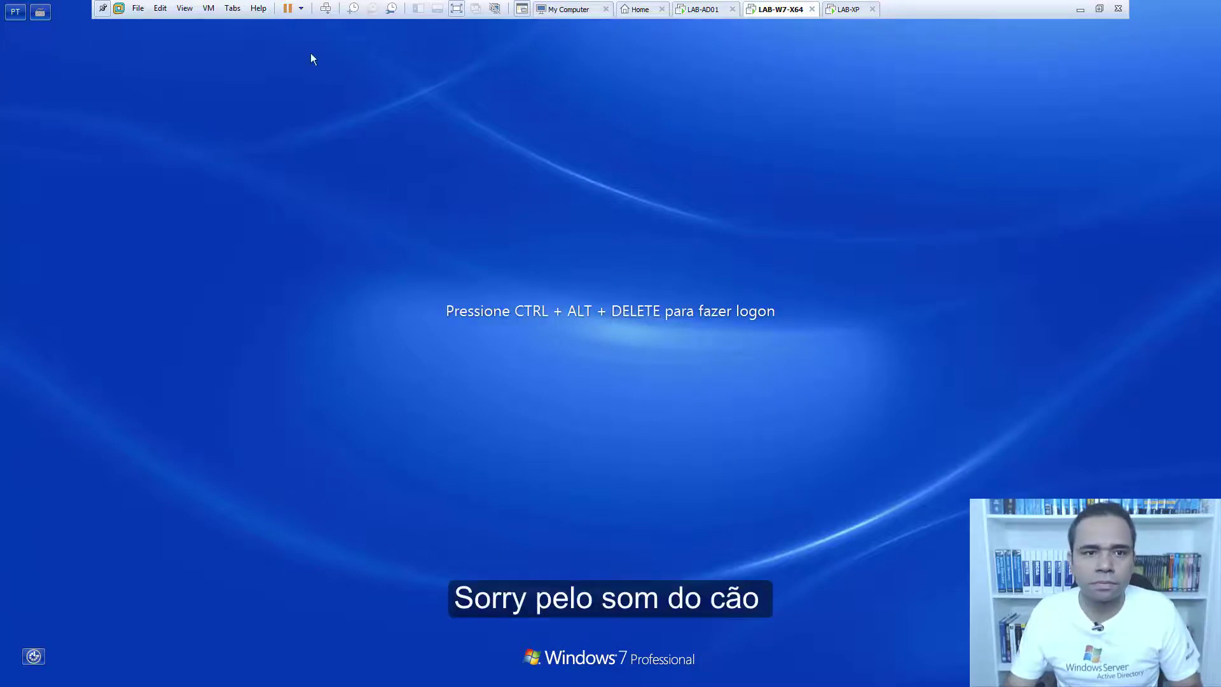
# Log back on to the Windows 7 machine with the account password.
pyautogui.click(325, 10)
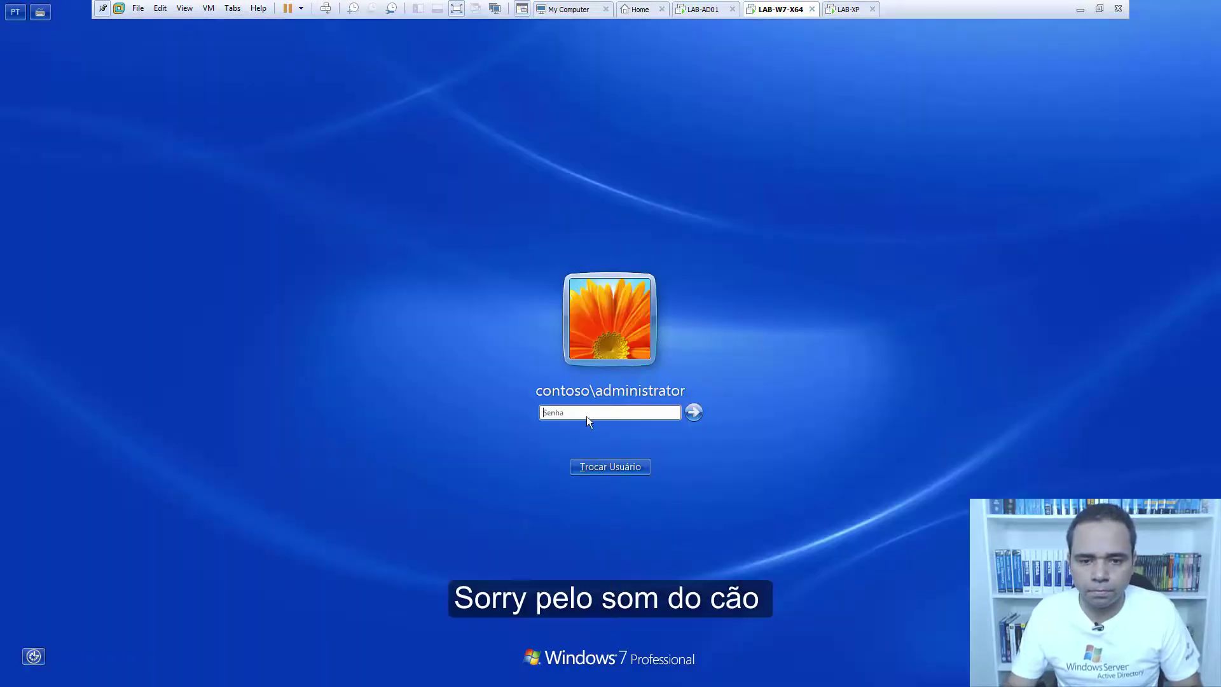
pyautogui.write('w0rd')
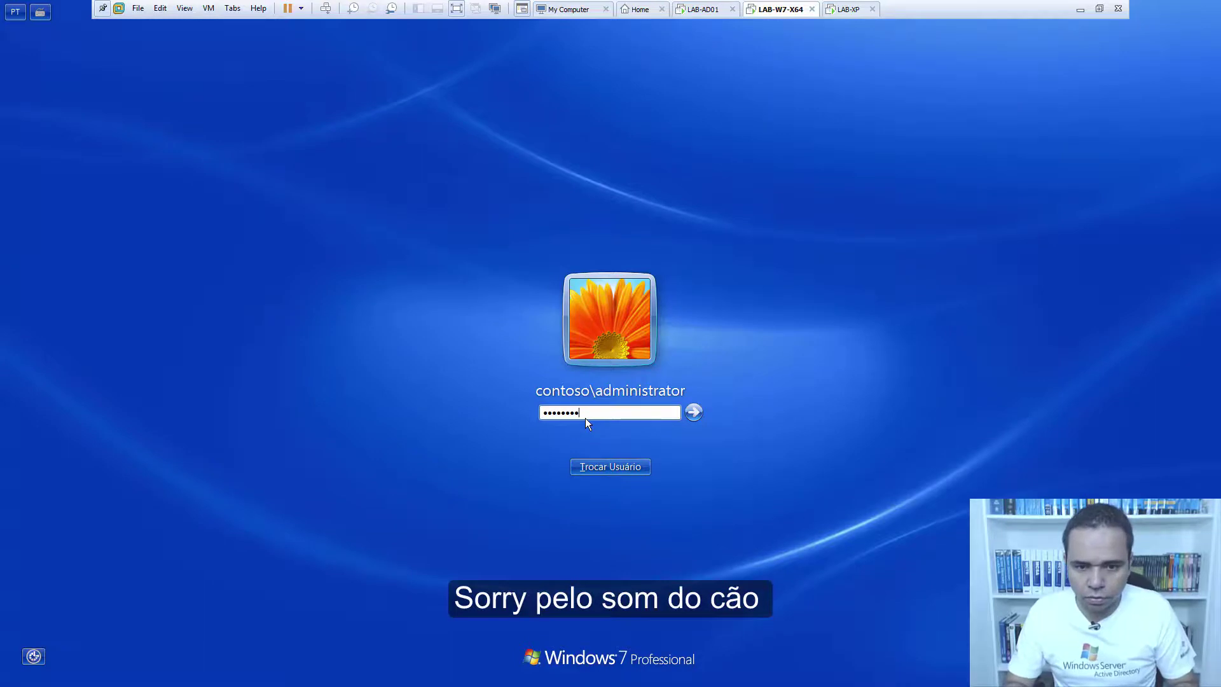
pyautogui.press('Return')
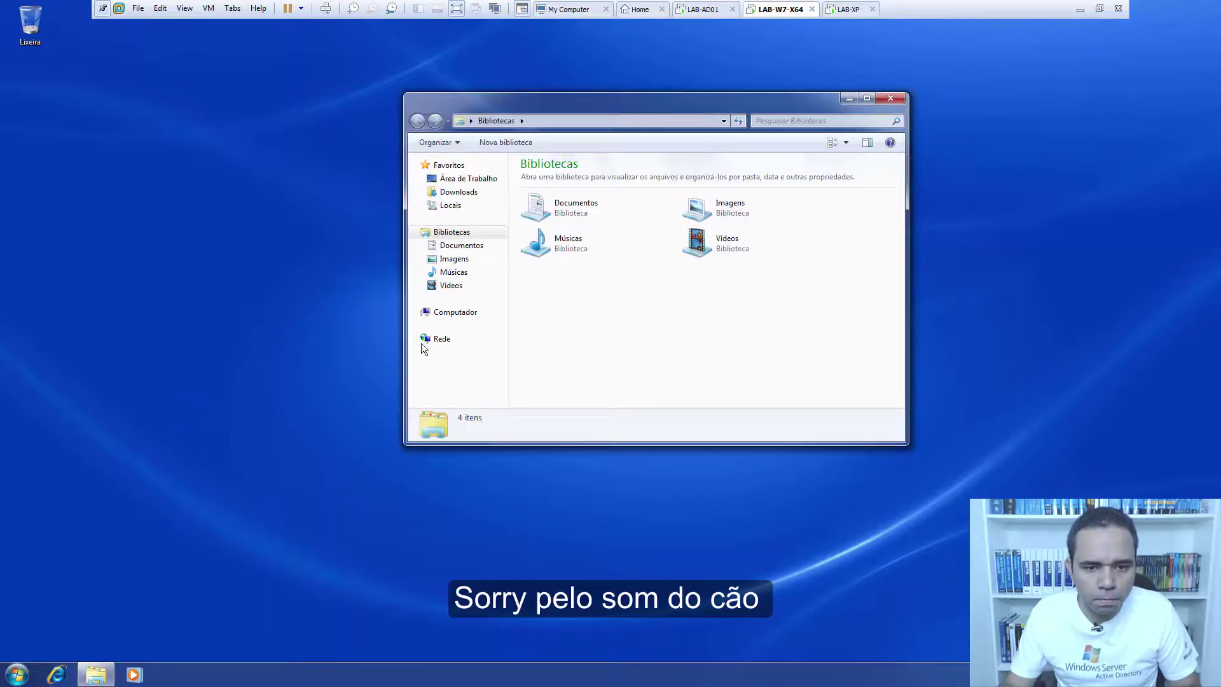
# Confirm the TEMP folder is back on Disco Local (C:), then move to LAB-XP.
pyautogui.click(458, 313)
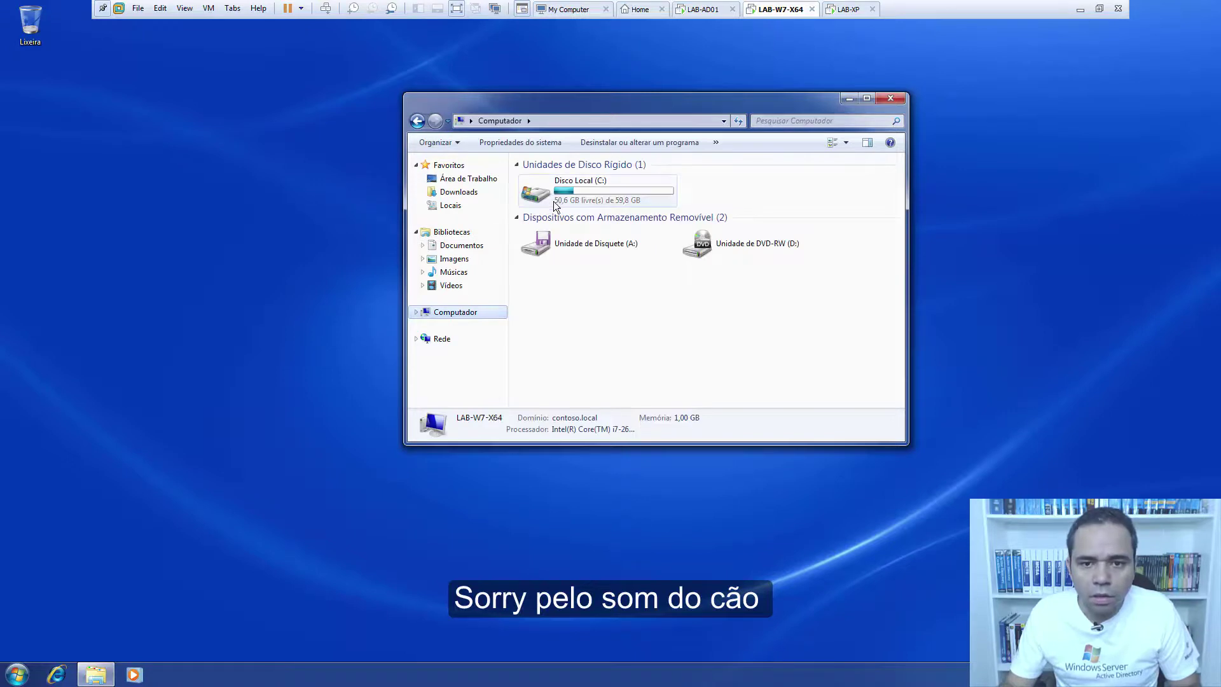
pyautogui.click(544, 191)
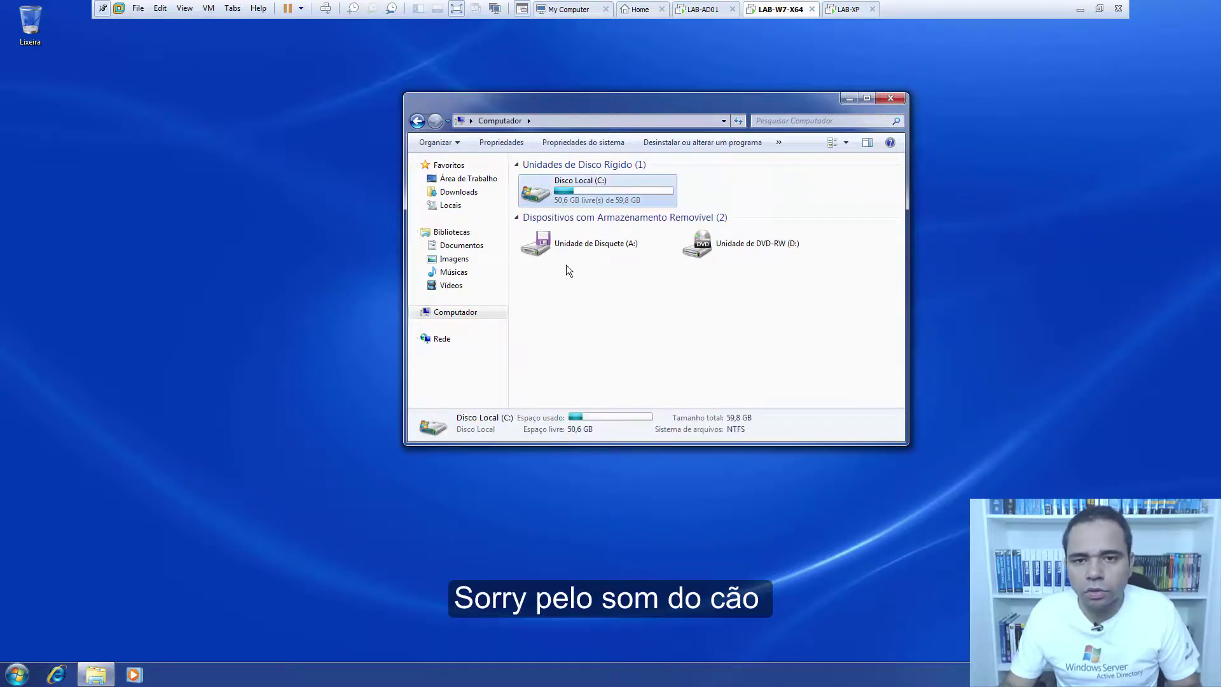
pyautogui.press('Return')
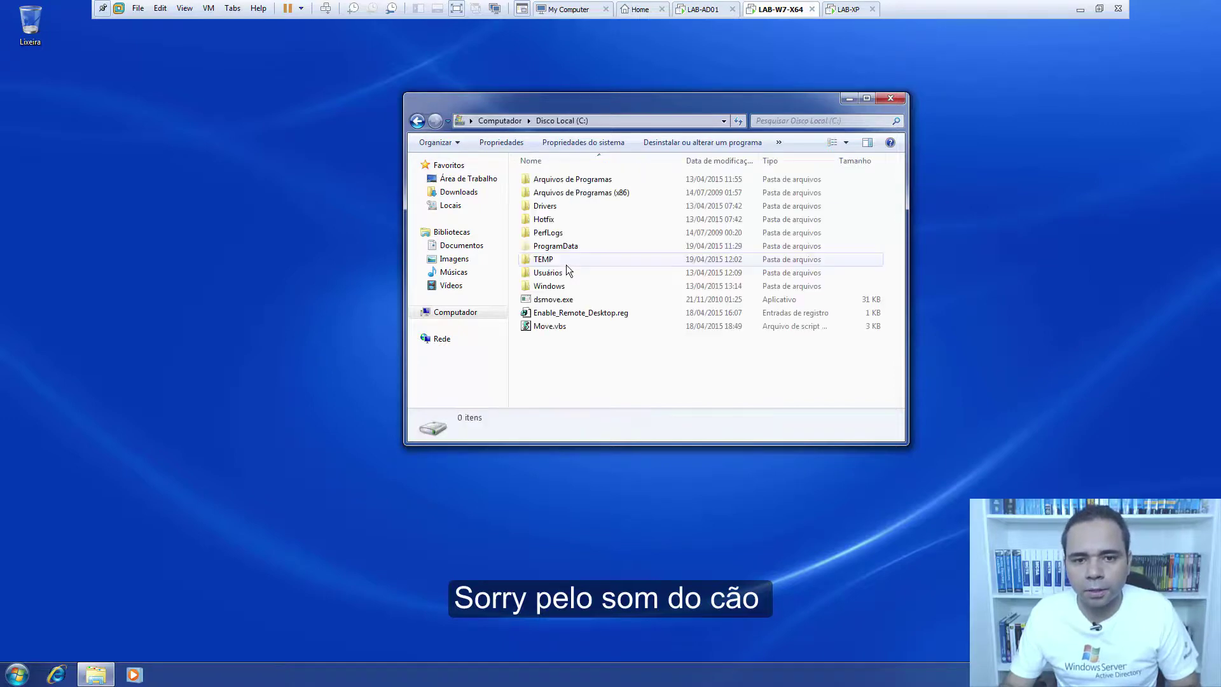
pyautogui.click(547, 262)
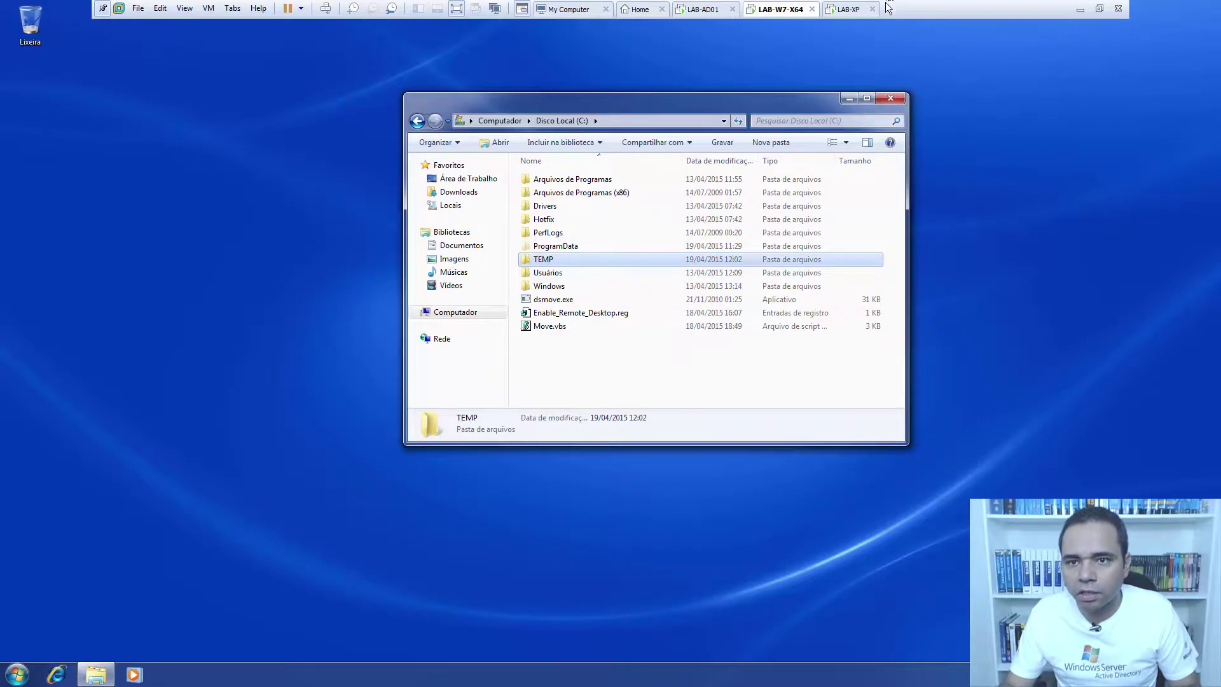
pyautogui.click(848, 10)
# Log on to the Windows XP machine with the account password.
pyautogui.click(325, 9)
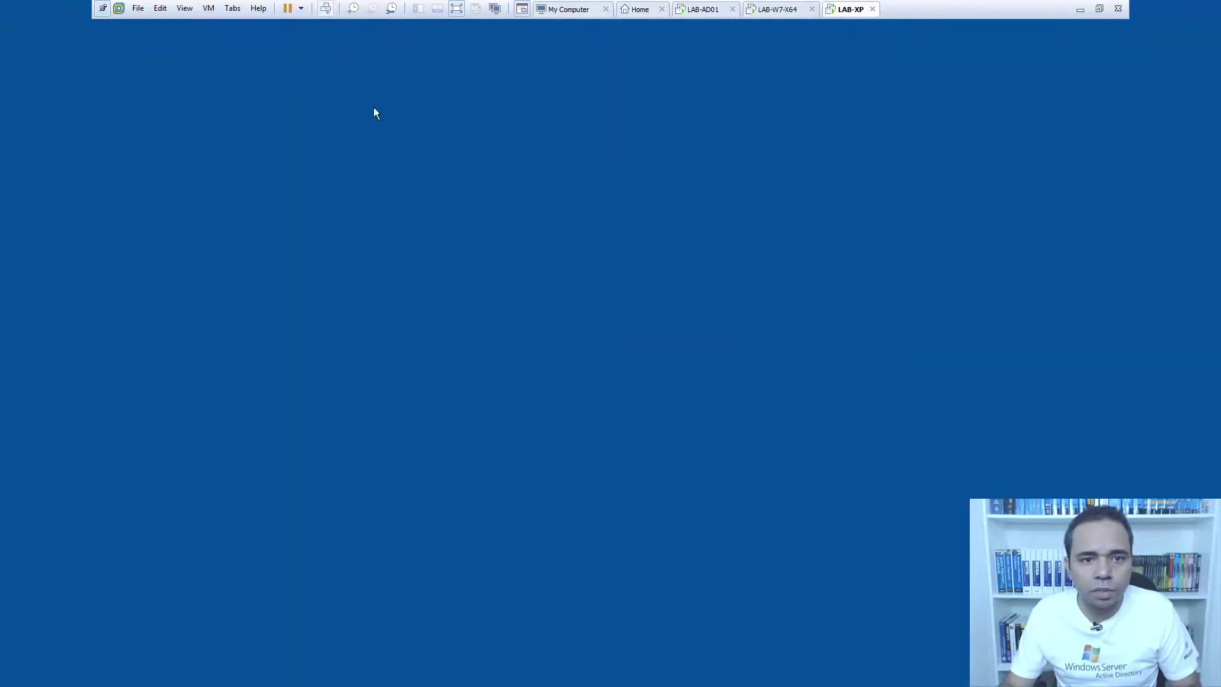
pyautogui.write('••')
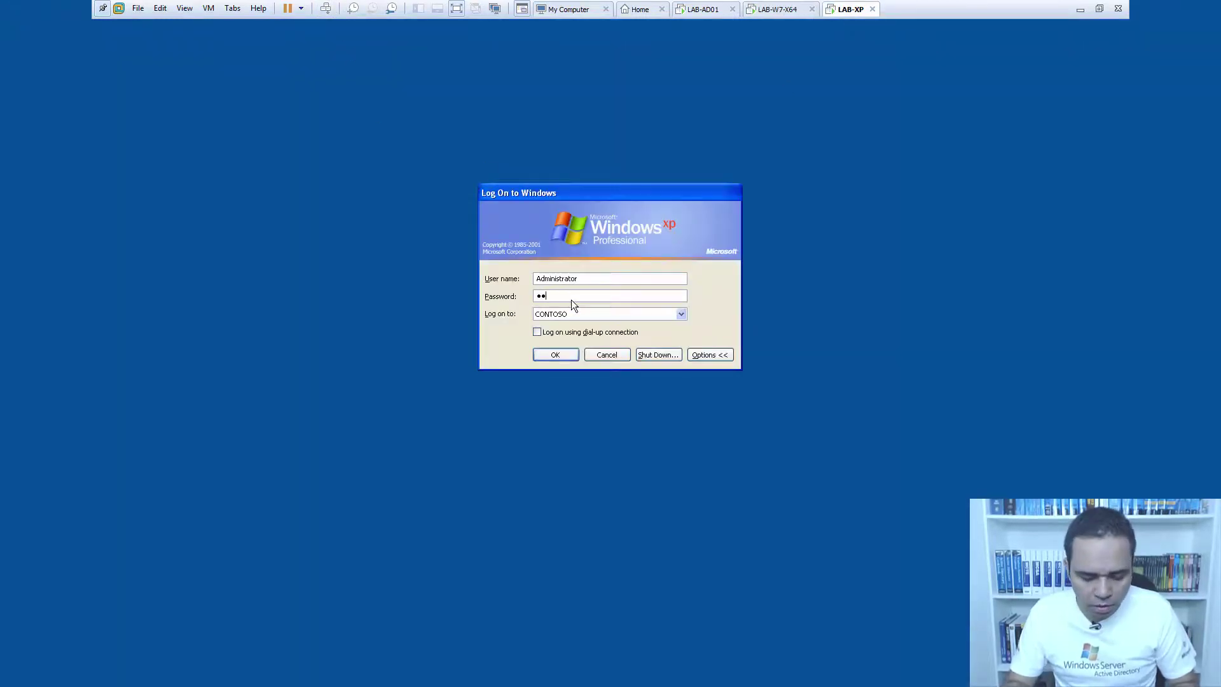
pyautogui.write('••••••')
pyautogui.press('Return')
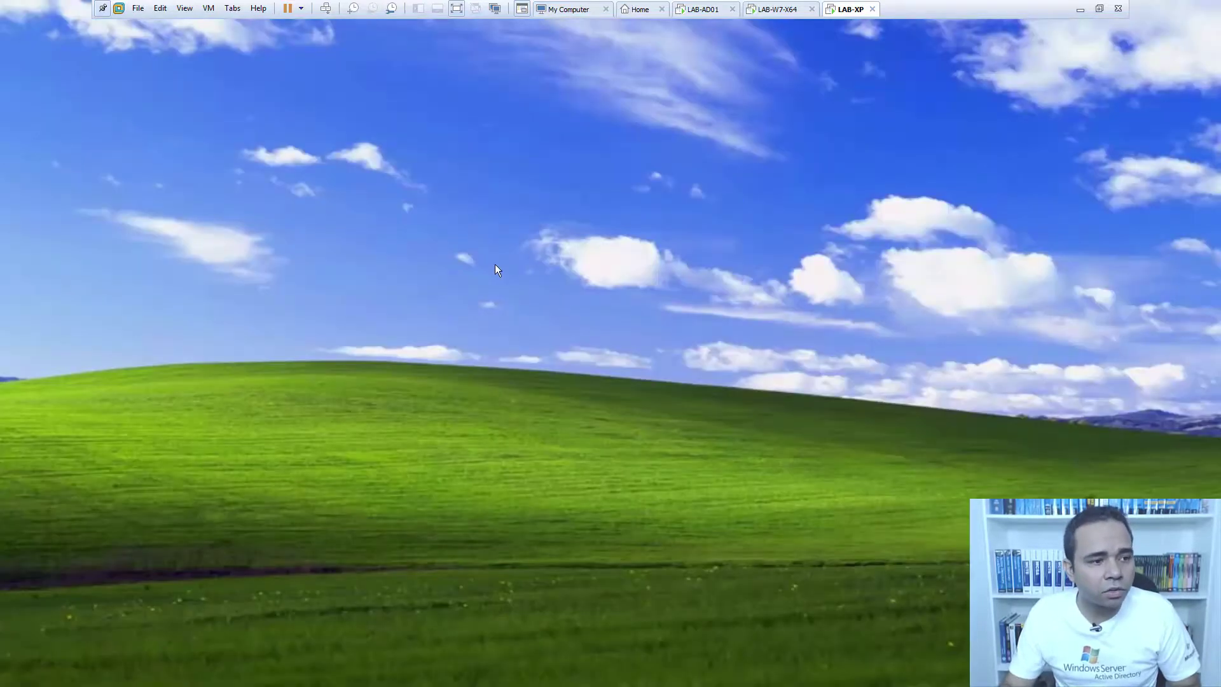
# Verify TEMP was recreated on Local Disk (C:), then return to LAB-AD01.
pyautogui.click(28, 677)
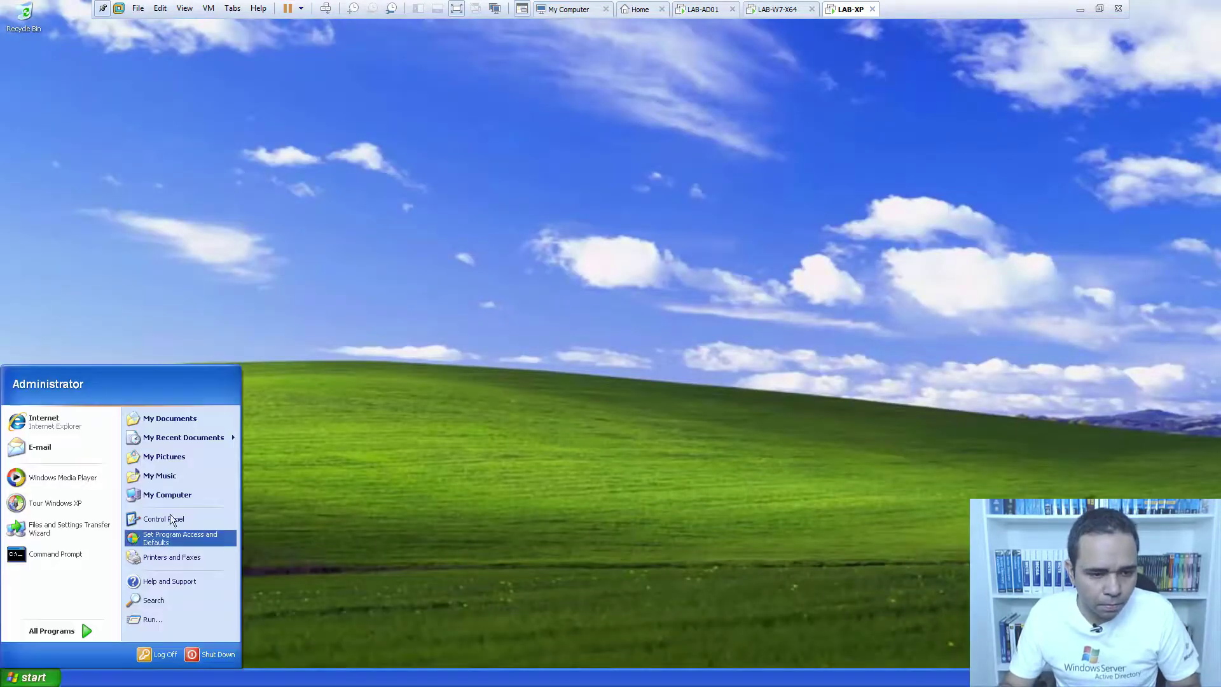
pyautogui.click(171, 494)
pyautogui.doubleClick(197, 127)
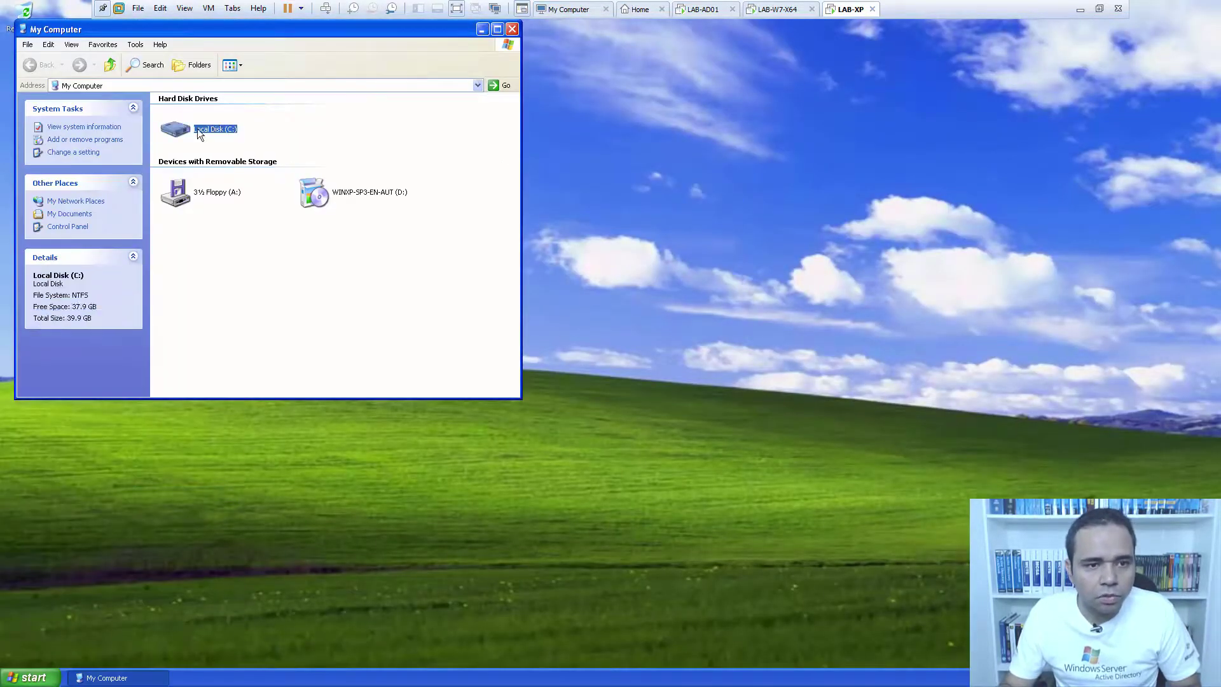
pyautogui.click(167, 153)
pyautogui.click(273, 189)
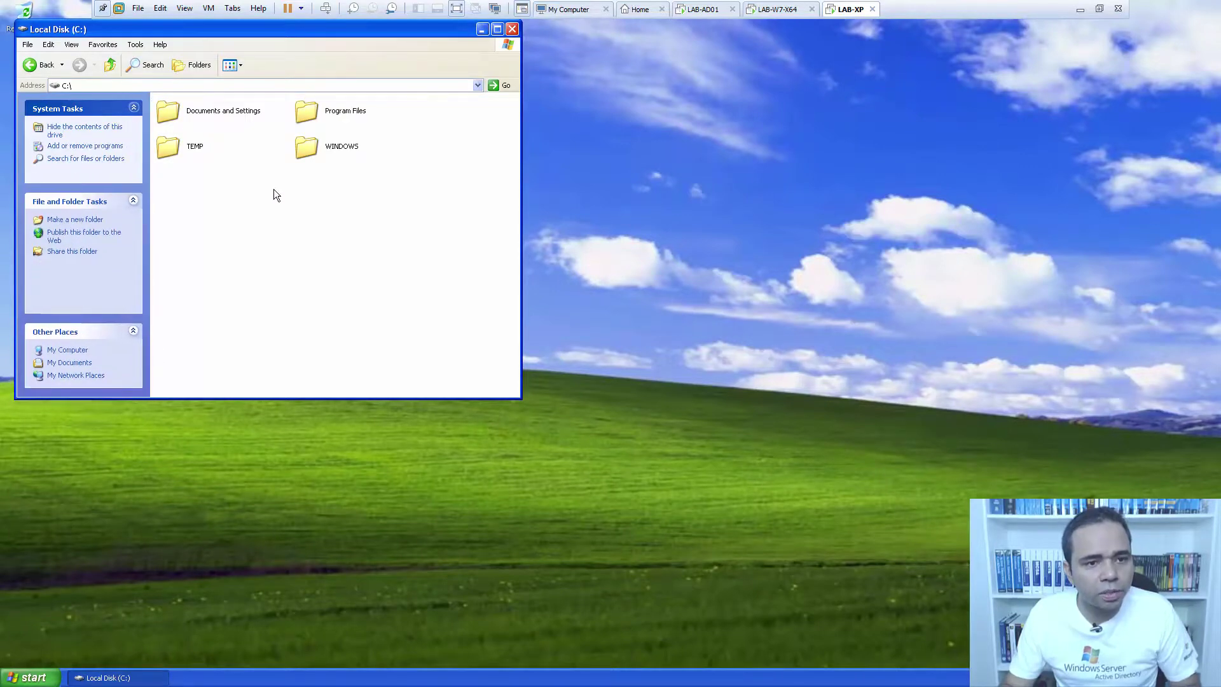
pyautogui.click(511, 30)
pyautogui.click(695, 11)
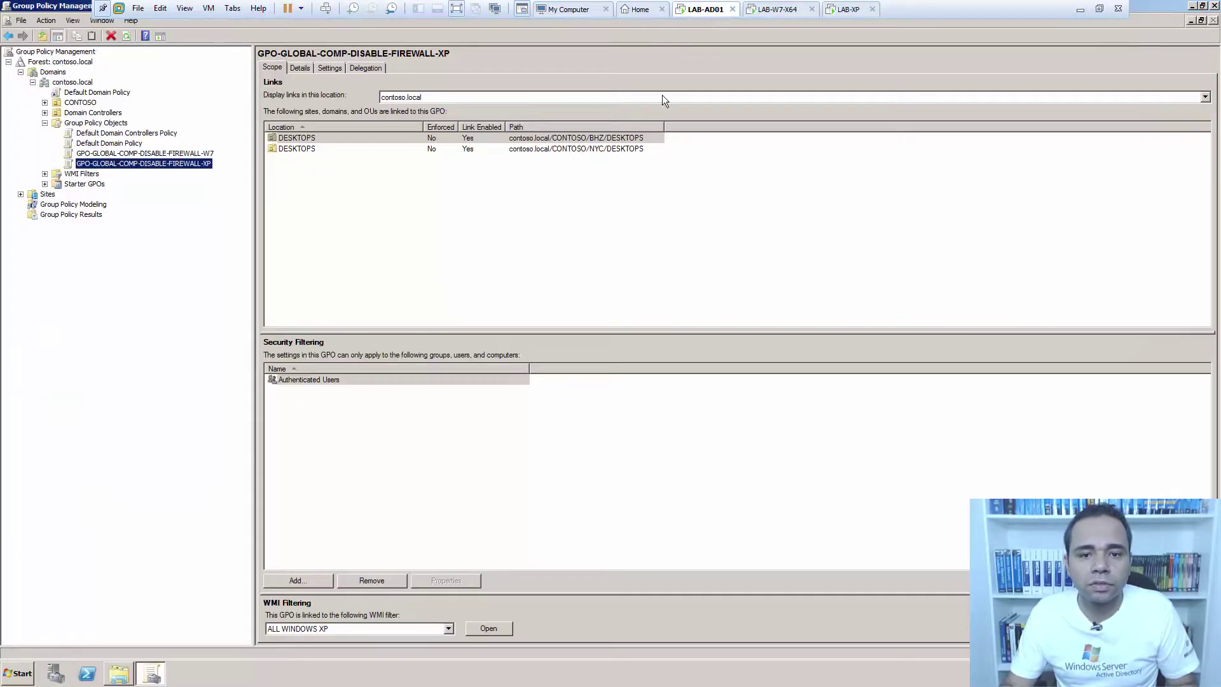